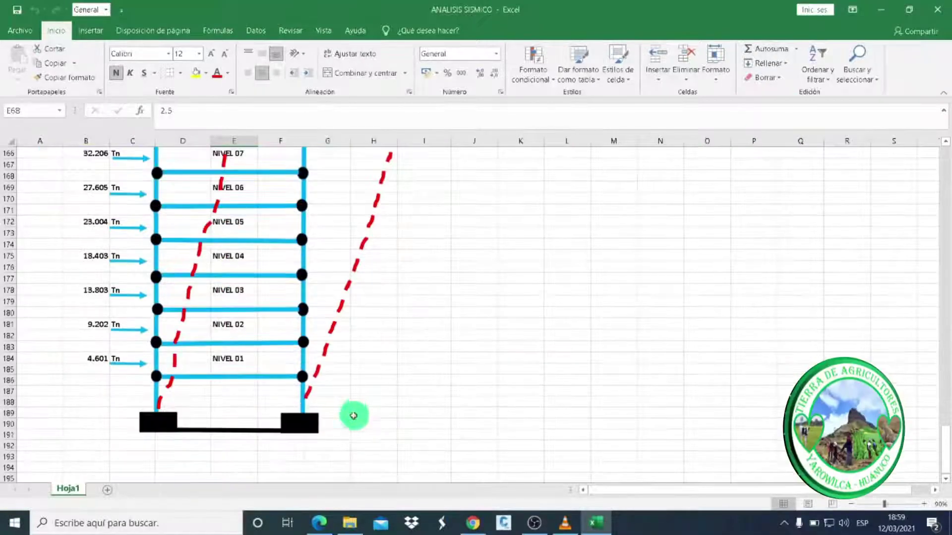
# Scroll from the storey-level diagram near row 166 up to the sheet title at row 1
pyautogui.scroll(1, 365, 426)
pyautogui.scroll(2, 364, 426)
pyautogui.scroll(4, 364, 426)
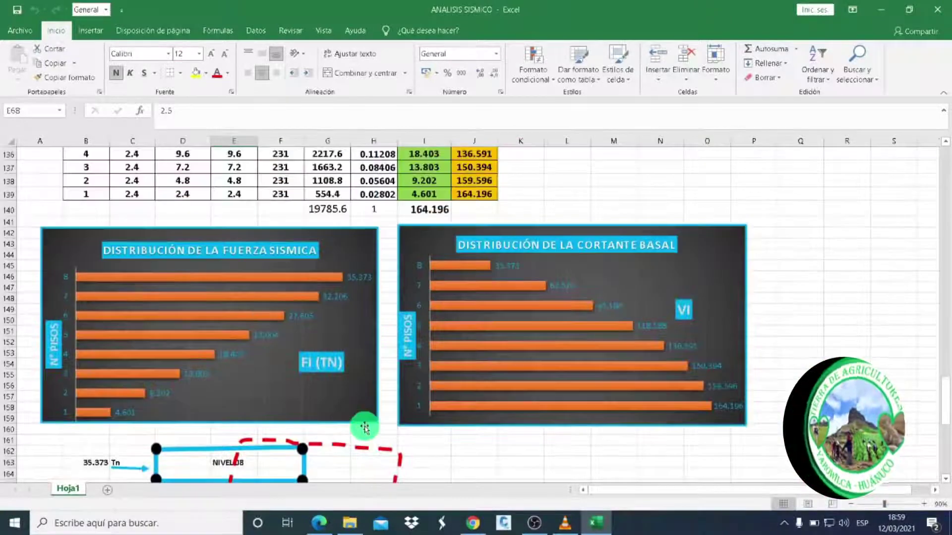
pyautogui.scroll(2, 364, 426)
pyautogui.scroll(8, 364, 426)
pyautogui.scroll(8, 364, 426)
pyautogui.scroll(8, 365, 426)
pyautogui.scroll(4, 365, 426)
pyautogui.scroll(12, 364, 427)
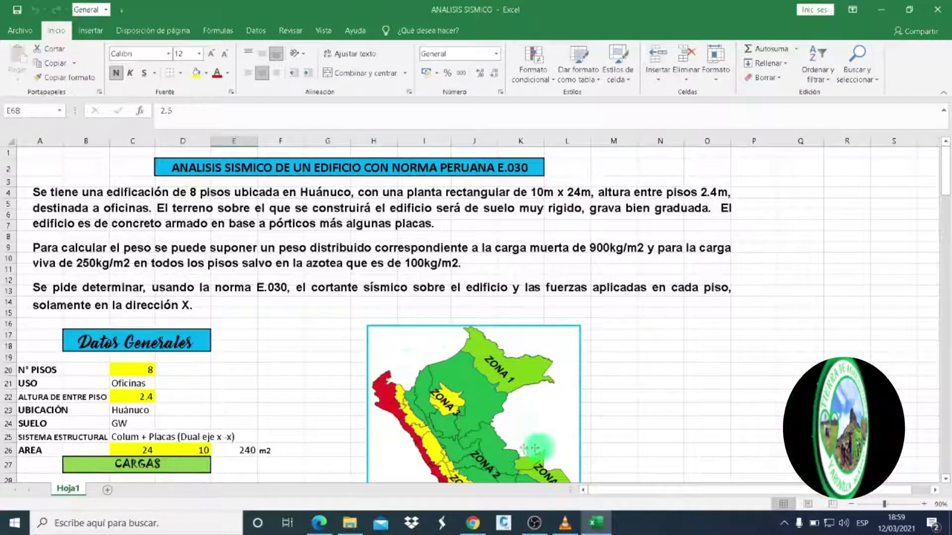
# Scroll down past the general data and loads to the zone table Tabla 01
pyautogui.scroll(-1, 387, 331)
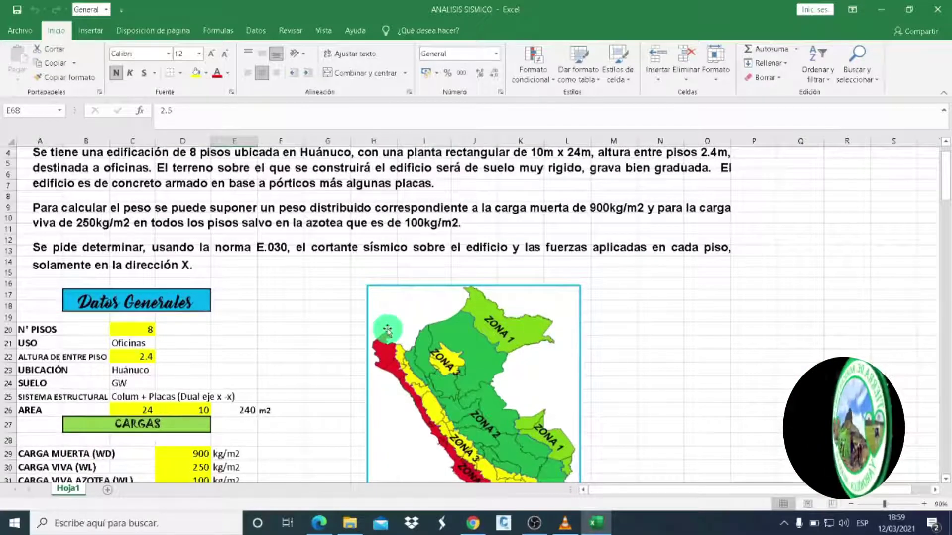
pyautogui.scroll(-3, 387, 331)
pyautogui.scroll(-2, 387, 331)
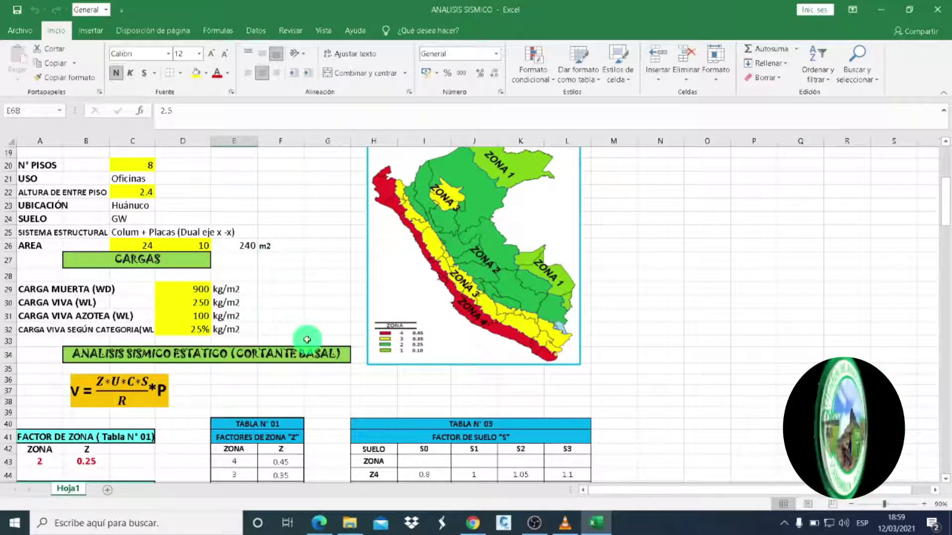
pyautogui.scroll(-3, 307, 340)
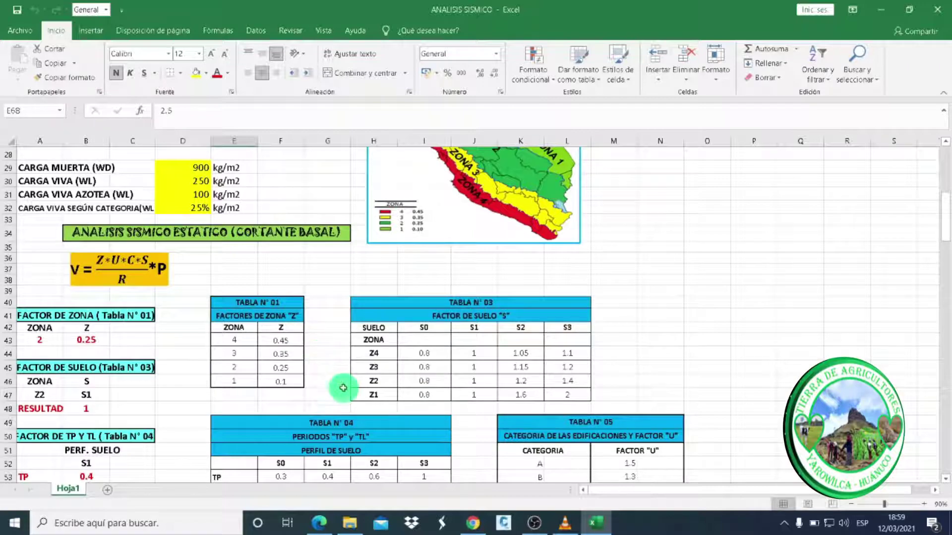
pyautogui.scroll(5, 337, 381)
pyautogui.scroll(4, 340, 387)
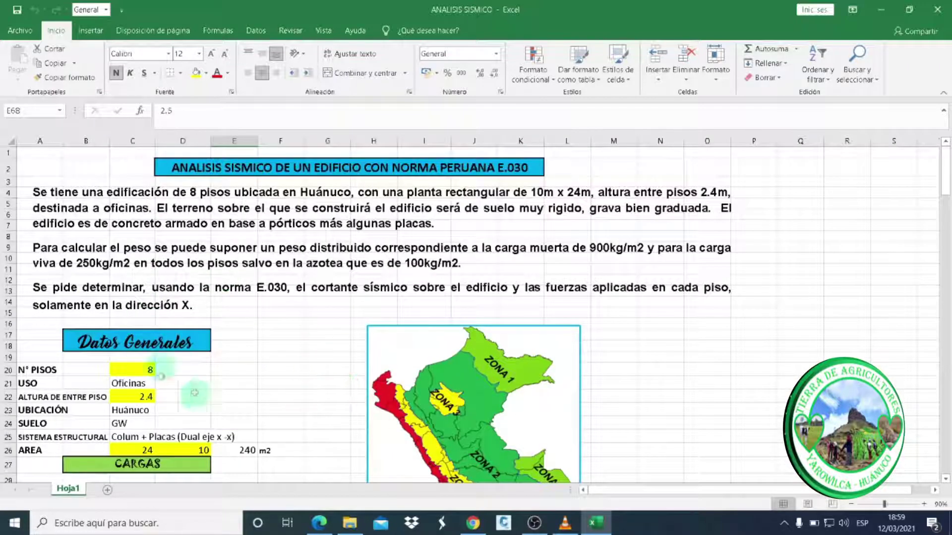
# Continue through Tablas 03, 04 and 05 to Periodo de Edificación, then bring up the NORMA E.030 PDF
pyautogui.scroll(-2, 259, 382)
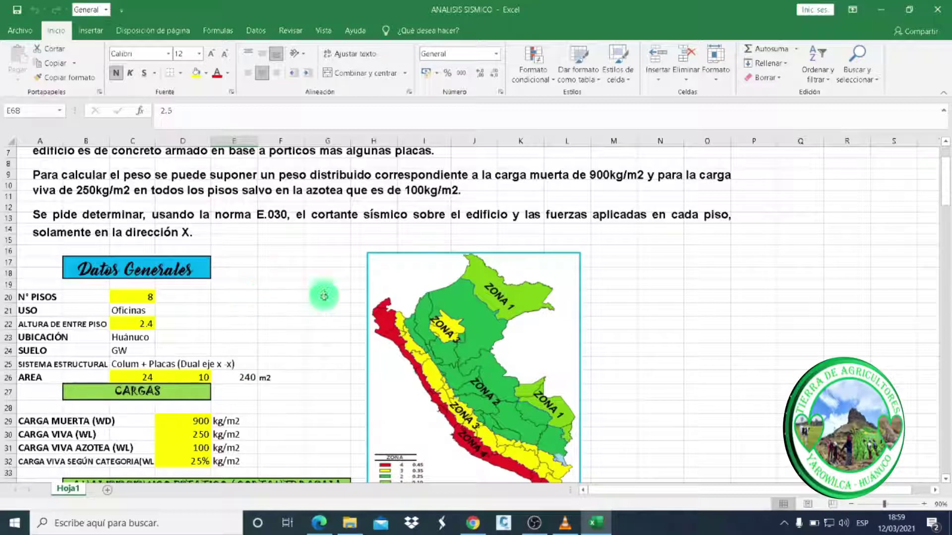
pyautogui.scroll(-2, 234, 265)
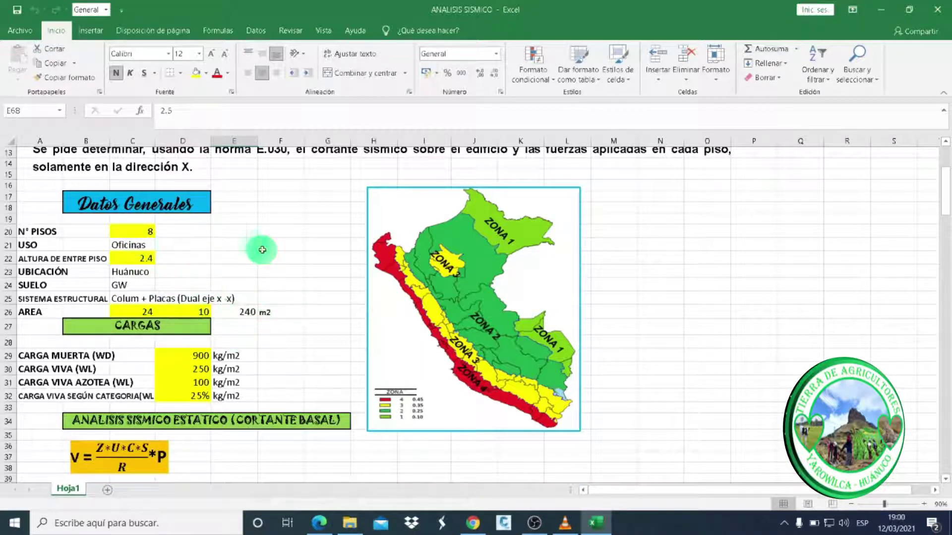
pyautogui.scroll(-3, 262, 249)
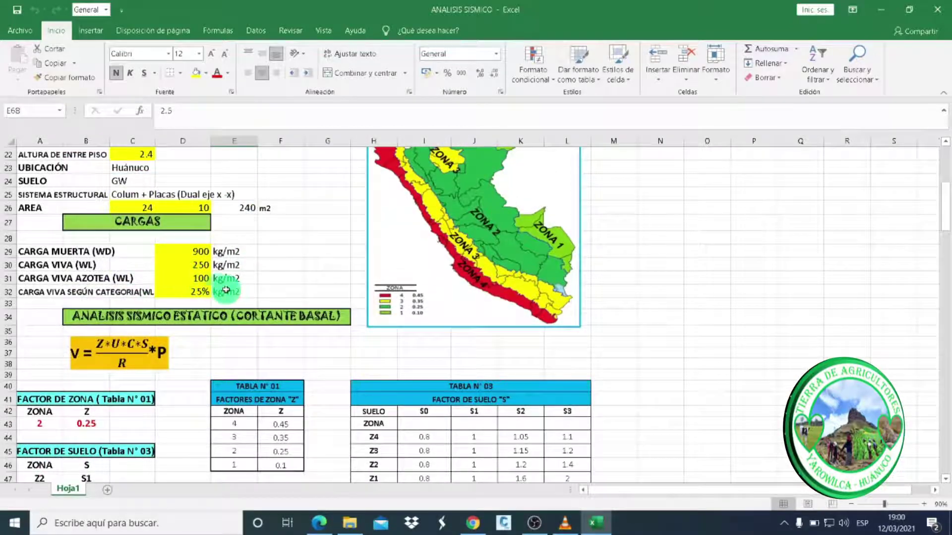
pyautogui.scroll(-3, 226, 290)
pyautogui.scroll(-4, 267, 309)
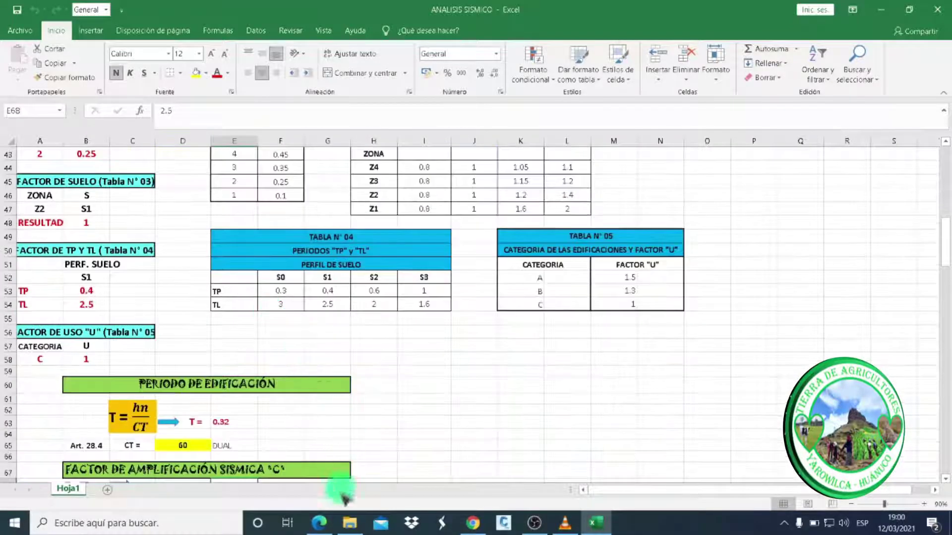
pyautogui.click(327, 459)
pyautogui.scroll(5, 329, 457)
# Scroll the NORMA E.030 PDF up to its cover page
pyautogui.scroll(5, 347, 426)
pyautogui.scroll(5, 363, 400)
pyautogui.scroll(5, 363, 401)
pyautogui.scroll(5, 363, 400)
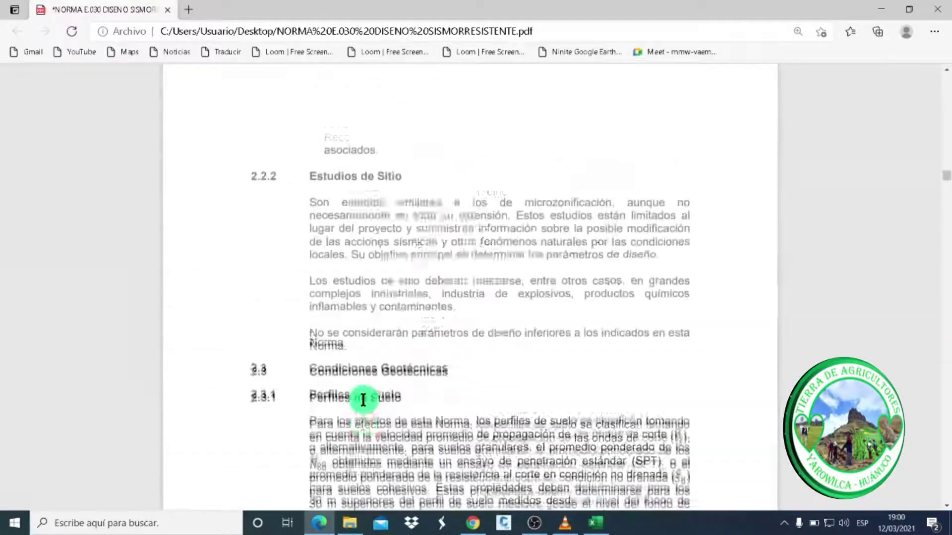
pyautogui.scroll(5, 363, 401)
pyautogui.scroll(5, 363, 401)
pyautogui.scroll(5, 363, 400)
pyautogui.scroll(5, 363, 401)
pyautogui.scroll(5, 363, 400)
pyautogui.scroll(5, 363, 400)
pyautogui.scroll(5, 363, 401)
pyautogui.scroll(5, 364, 400)
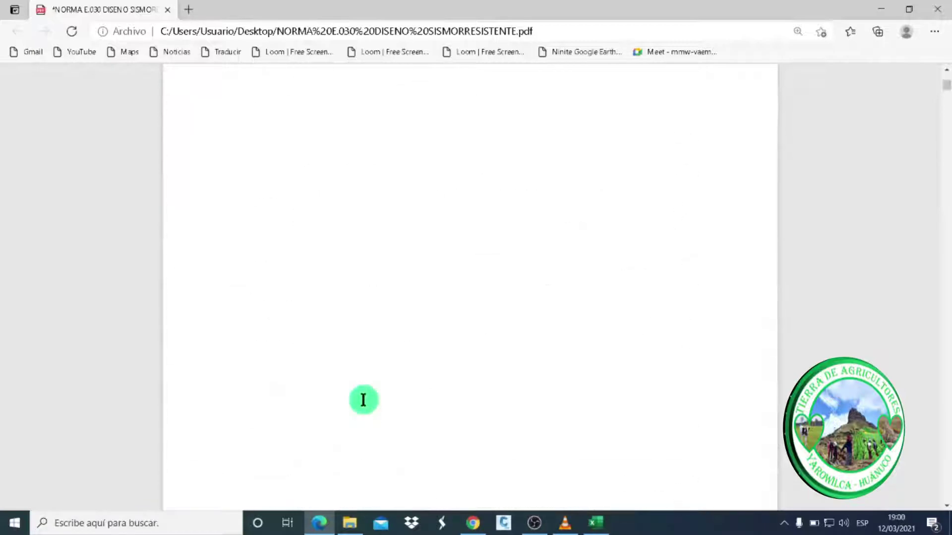
pyautogui.scroll(5, 363, 401)
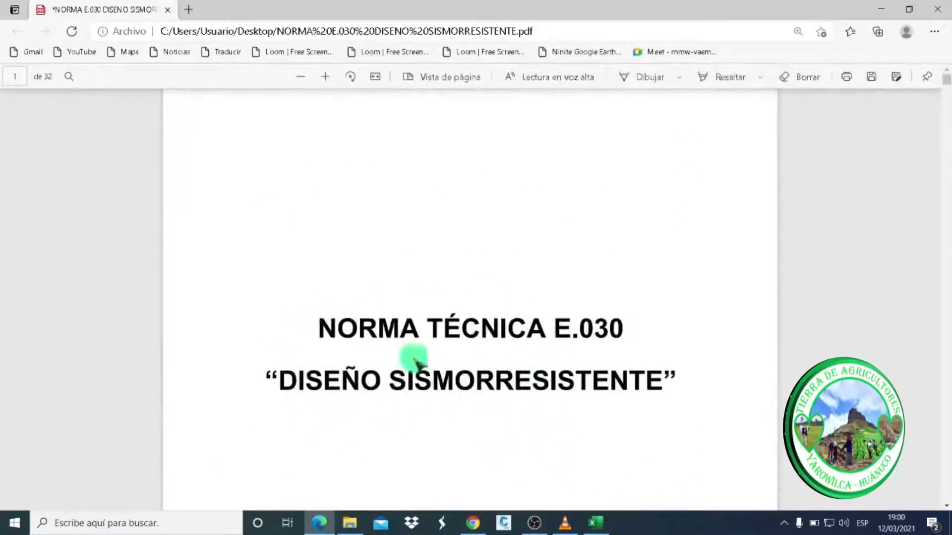
# Scroll through chapter 2 to section 2.3.1 Perfiles de Suelo, then return to the ANALISIS SISMICO workbook
pyautogui.scroll(-5, 441, 323)
pyautogui.scroll(-5, 436, 310)
pyautogui.scroll(-5, 427, 308)
pyautogui.scroll(-5, 431, 315)
pyautogui.scroll(-5, 432, 317)
pyautogui.scroll(-5, 432, 318)
pyautogui.scroll(-5, 432, 318)
pyautogui.scroll(-5, 438, 320)
pyautogui.scroll(-5, 437, 319)
pyautogui.scroll(-5, 436, 318)
pyautogui.scroll(-5, 437, 319)
pyautogui.scroll(-5, 436, 318)
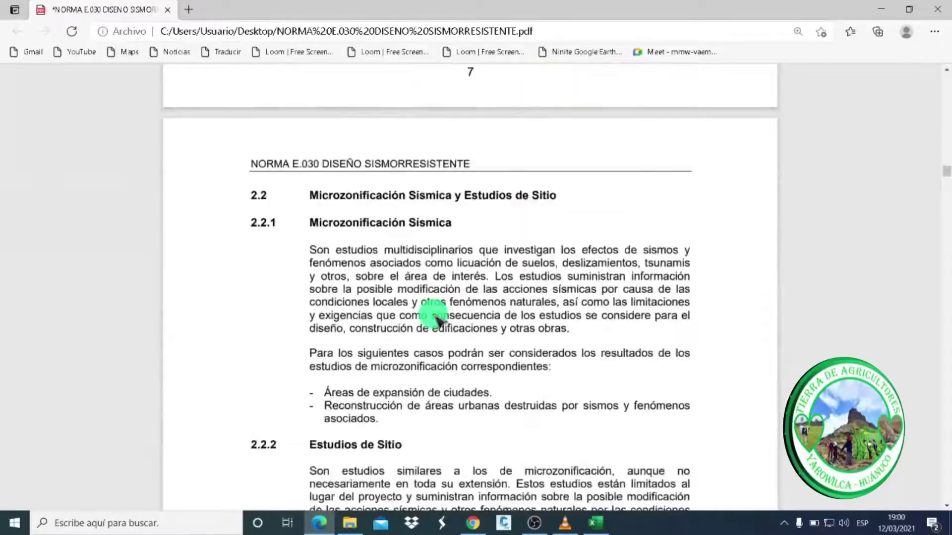
pyautogui.scroll(-5, 436, 319)
pyautogui.scroll(-5, 436, 320)
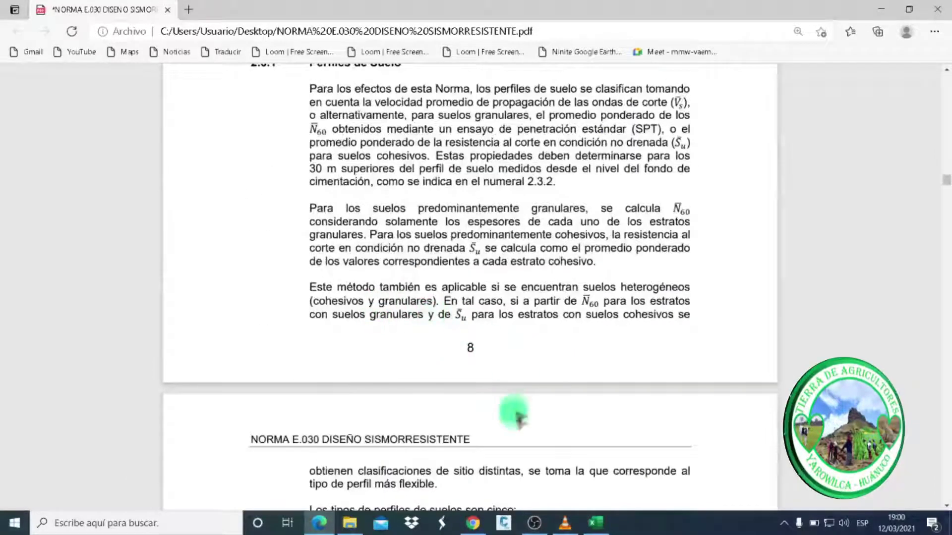
pyautogui.click(596, 523)
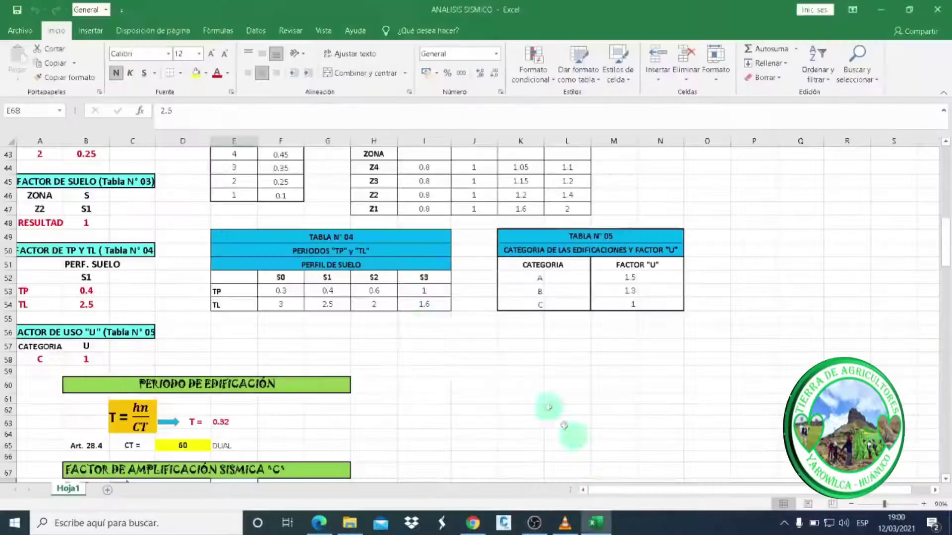
# Scroll down the ANALISIS SISMICO sheet to the force-distribution charts around row 140
pyautogui.scroll(4, 314, 331)
pyautogui.scroll(5, 315, 332)
pyautogui.scroll(2, 313, 330)
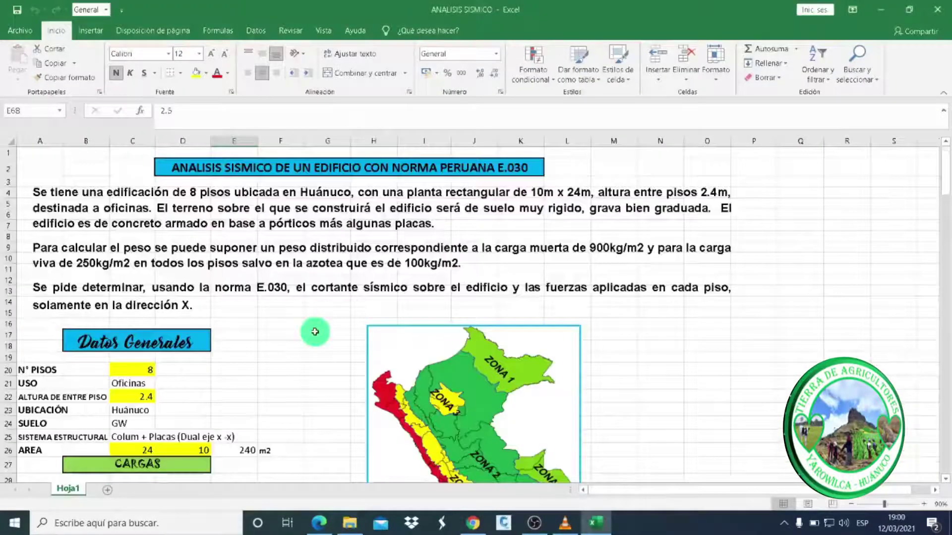
pyautogui.scroll(-4, 278, 304)
pyautogui.scroll(-4, 278, 304)
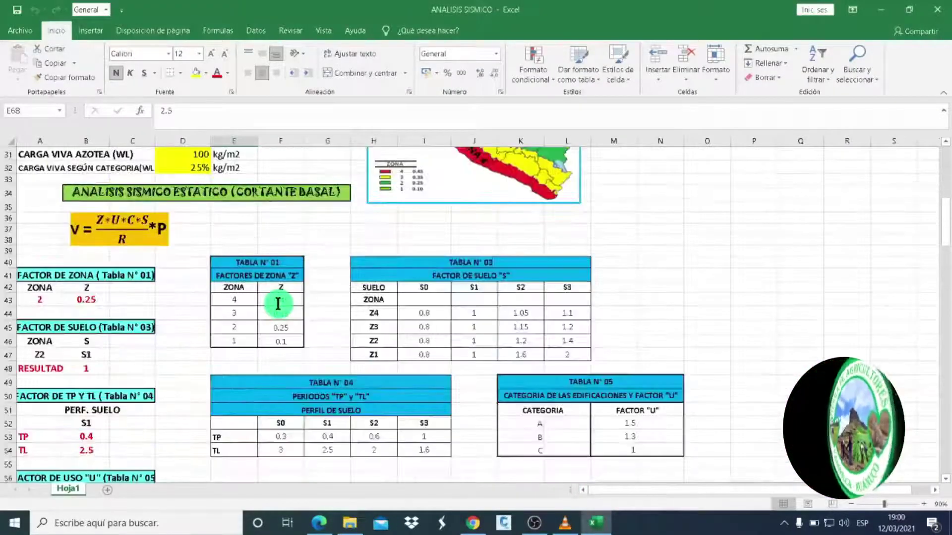
pyautogui.scroll(-4, 278, 303)
pyautogui.scroll(-9, 278, 304)
pyautogui.scroll(-5, 278, 304)
pyautogui.scroll(-10, 278, 303)
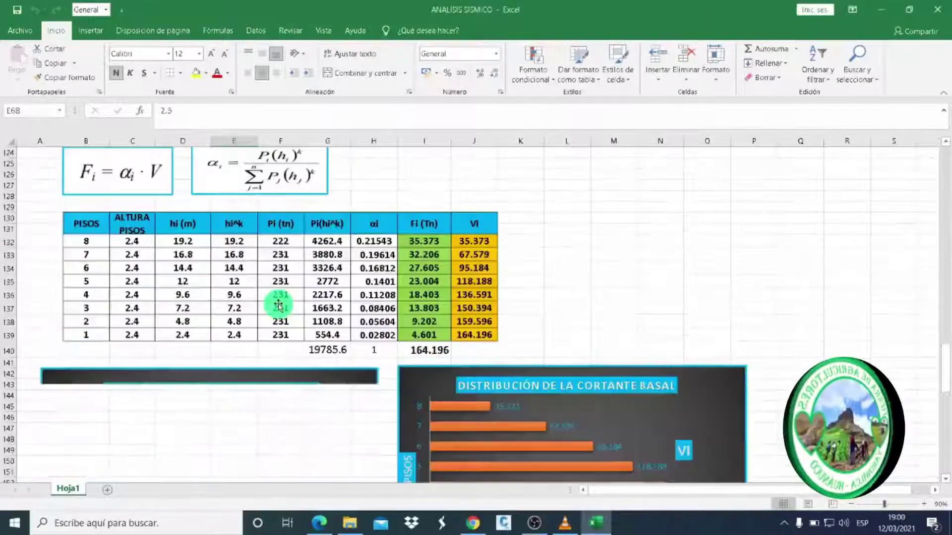
pyautogui.scroll(-5, 278, 304)
pyautogui.scroll(-6, 278, 303)
# Scroll back up to the title and Datos Generales at row 1
pyautogui.scroll(4, 294, 315)
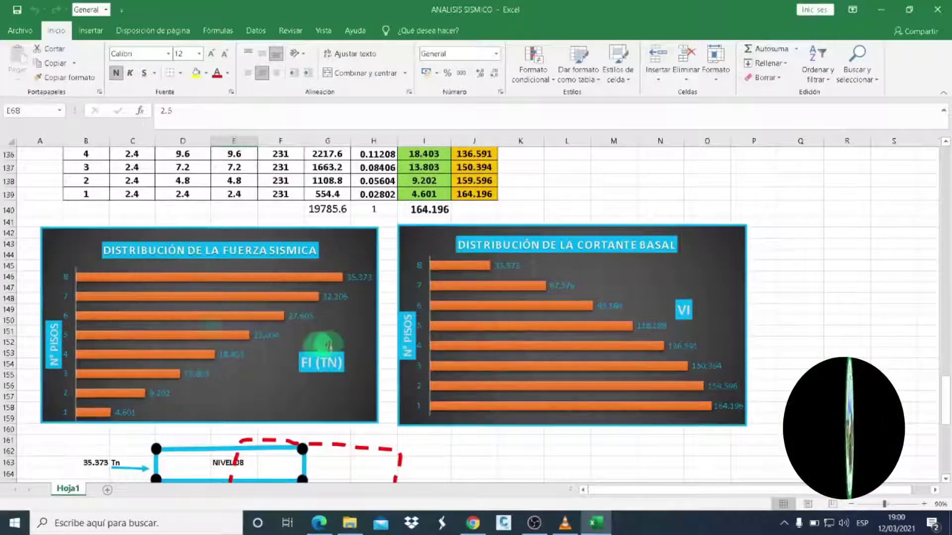
pyautogui.scroll(11, 325, 396)
pyautogui.scroll(5, 329, 341)
pyautogui.scroll(5, 329, 341)
pyautogui.scroll(11, 329, 341)
pyautogui.scroll(4, 329, 341)
pyautogui.scroll(5, 329, 341)
pyautogui.scroll(4, 336, 338)
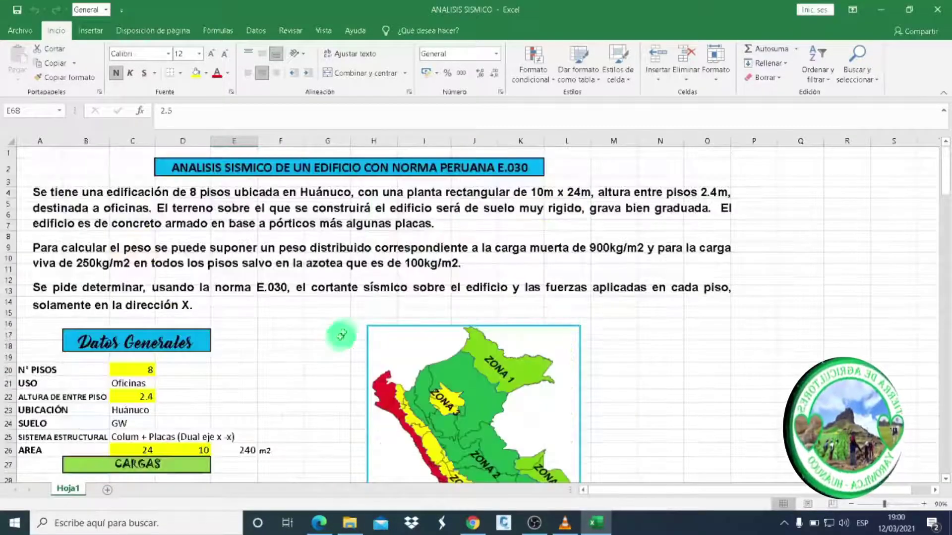
pyautogui.scroll(-1, 230, 371)
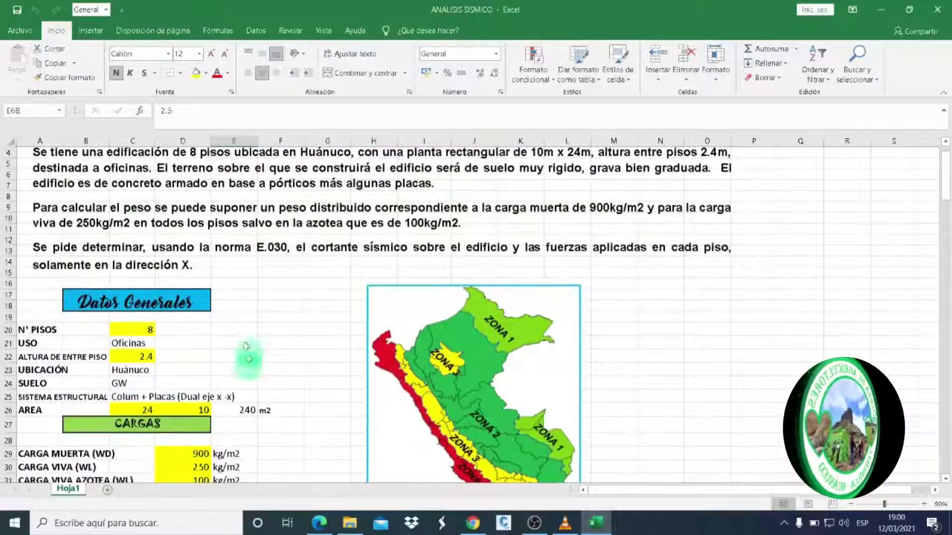
pyautogui.scroll(-4, 154, 345)
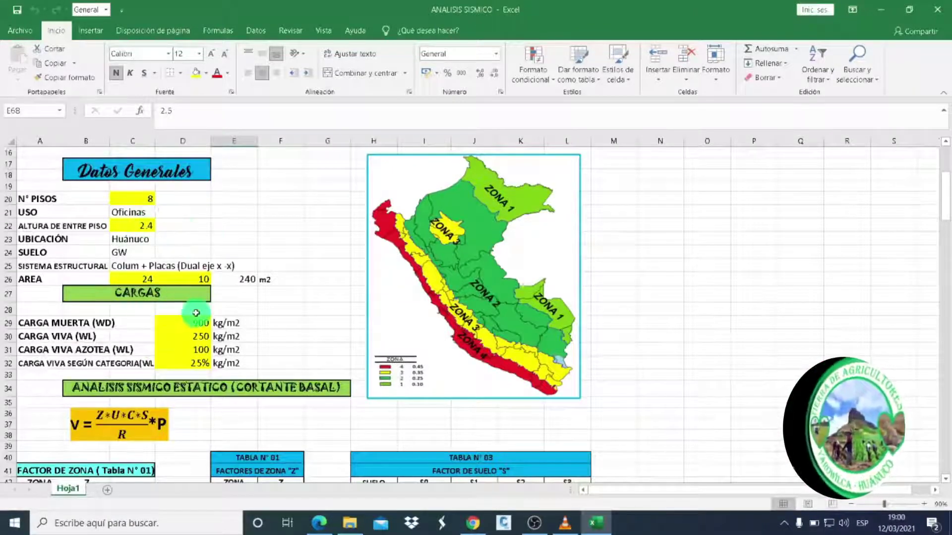
pyautogui.scroll(-4, 213, 327)
pyautogui.scroll(-2, 215, 330)
pyautogui.scroll(-2, 215, 329)
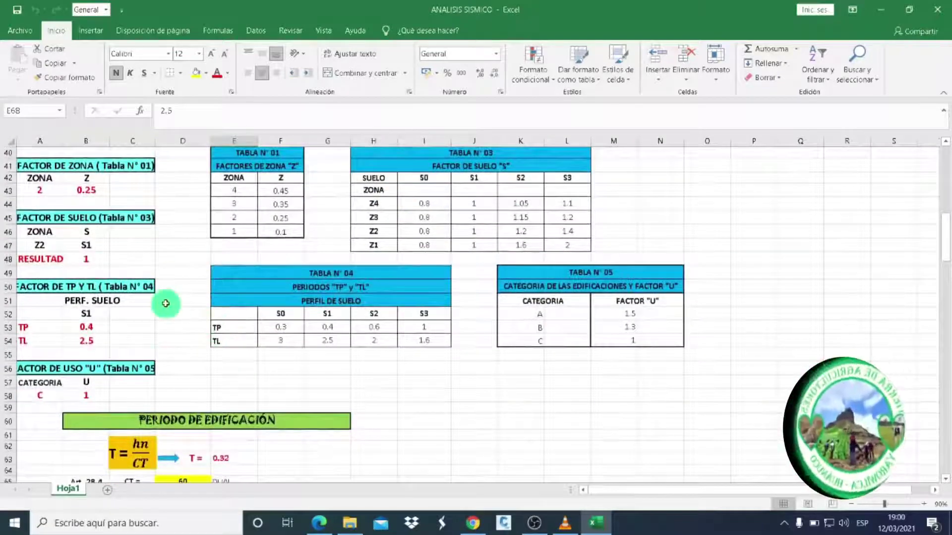
pyautogui.scroll(-4, 167, 305)
pyautogui.scroll(-7, 166, 304)
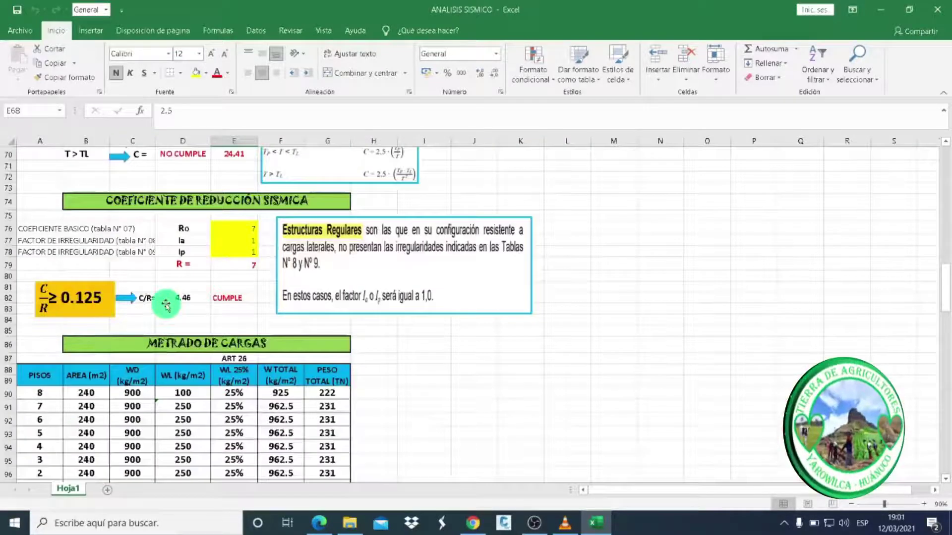
pyautogui.scroll(-4, 173, 324)
pyautogui.scroll(11, 176, 333)
pyautogui.scroll(8, 177, 333)
pyautogui.scroll(9, 176, 333)
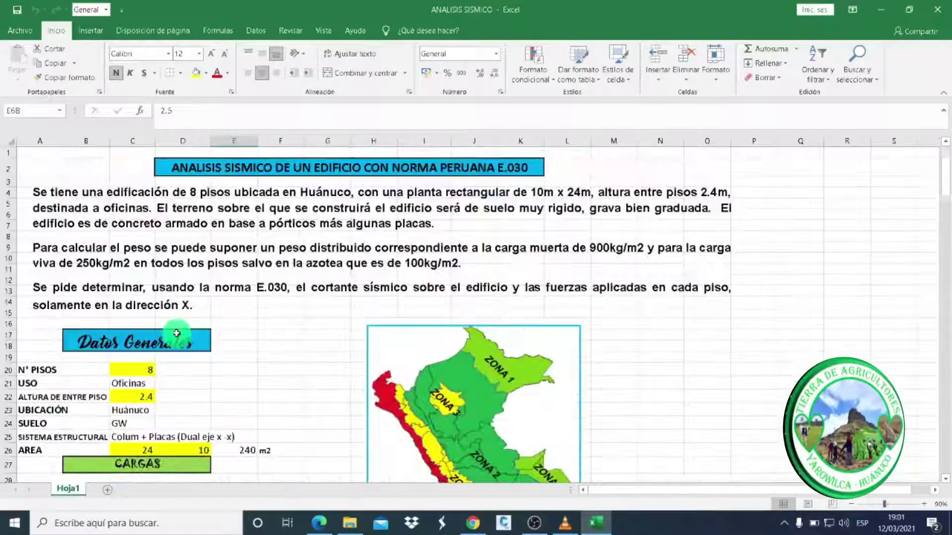
pyautogui.scroll(-3, 176, 333)
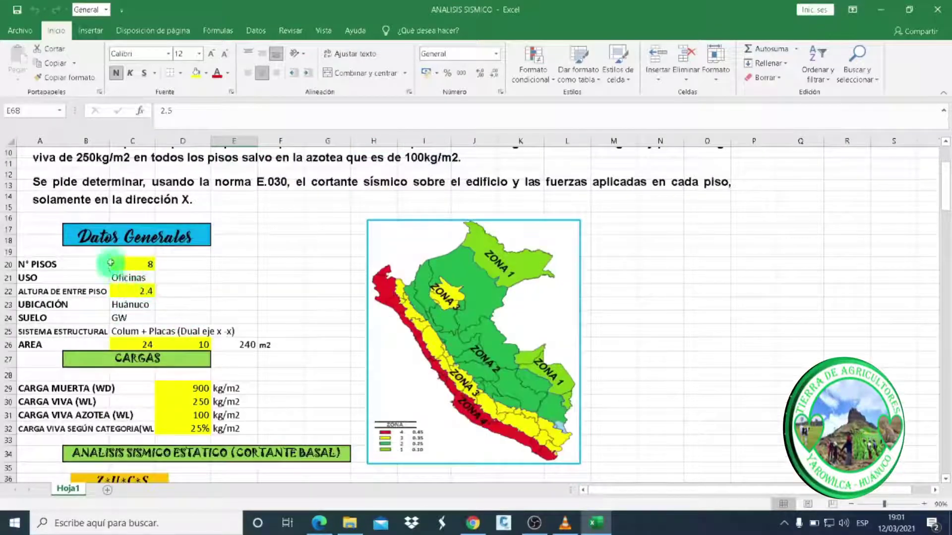
pyautogui.scroll(-1, 155, 289)
pyautogui.scroll(-1, 155, 288)
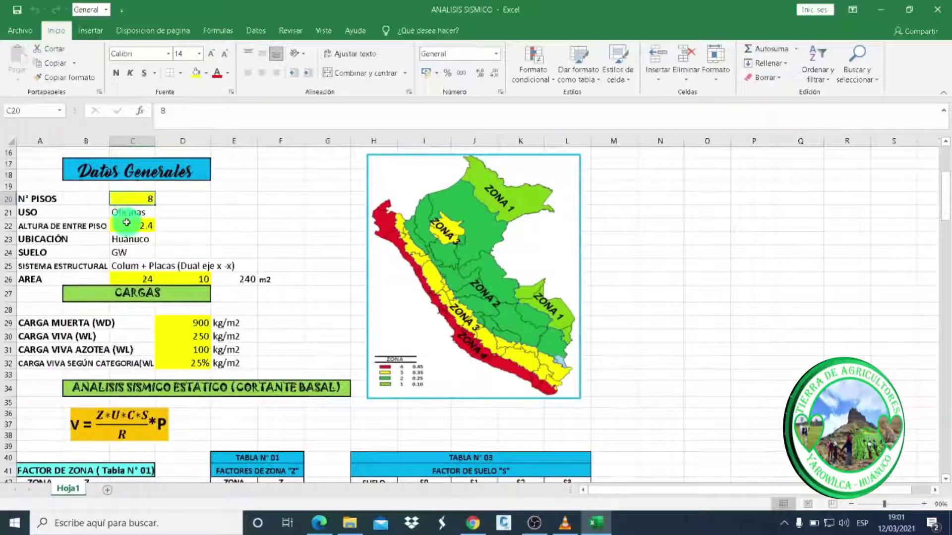
pyautogui.scroll(4, 245, 334)
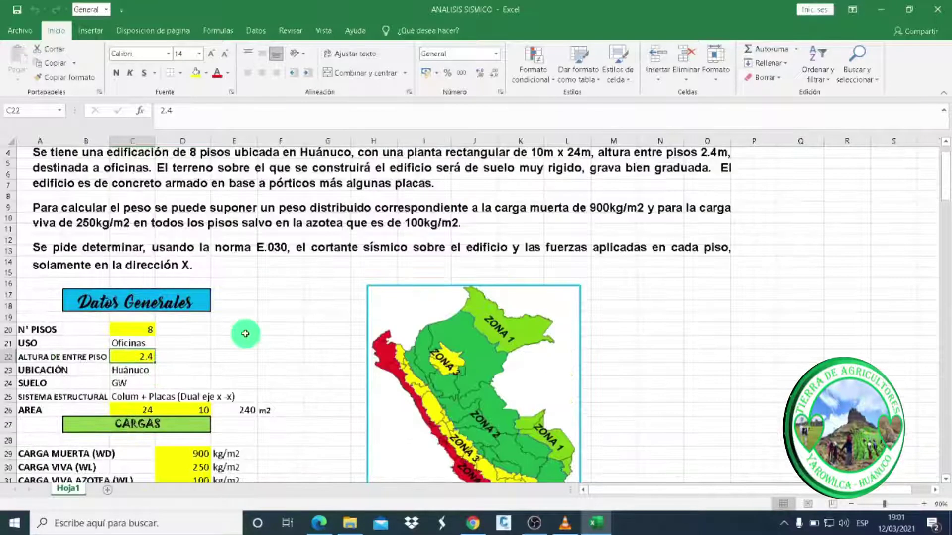
pyautogui.scroll(-2, 245, 334)
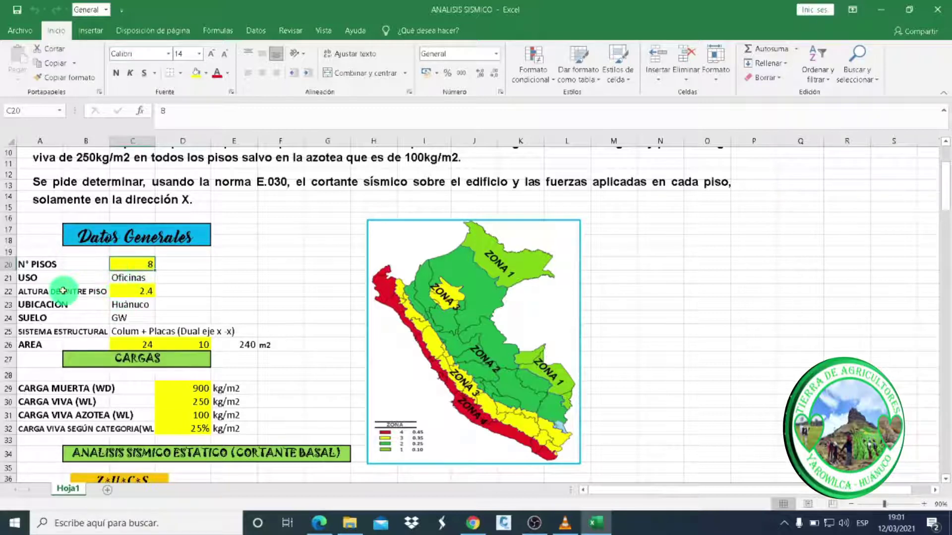
pyautogui.scroll(-2, 62, 291)
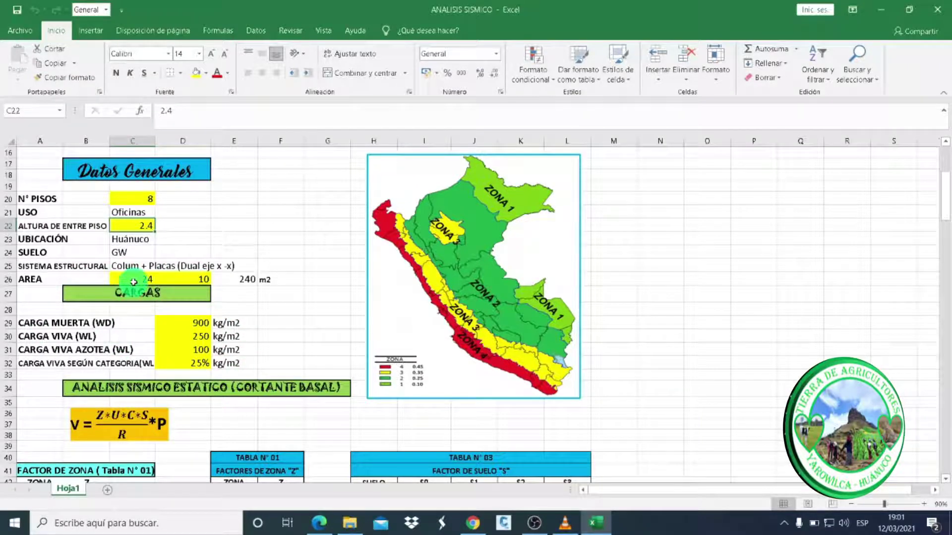
pyautogui.scroll(-5, 173, 321)
pyautogui.scroll(-3, 174, 327)
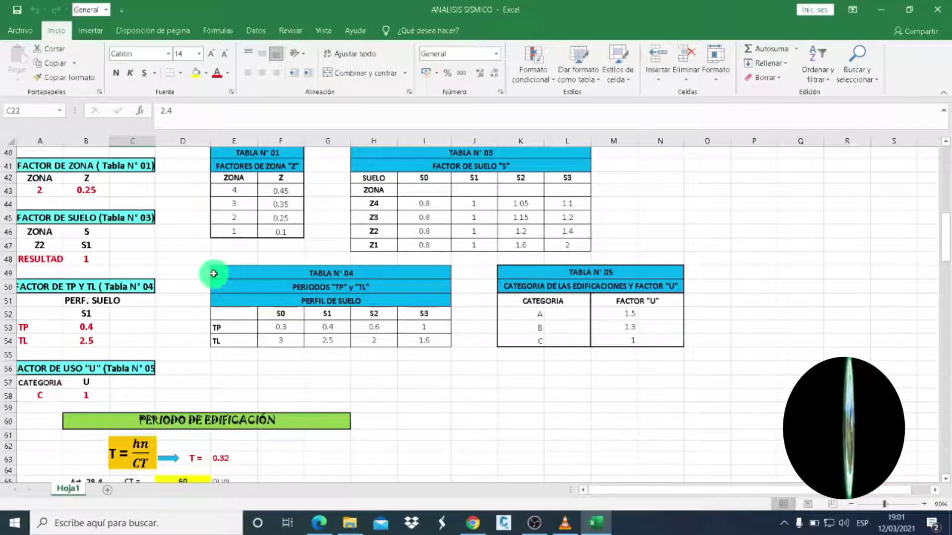
pyautogui.scroll(-2, 214, 273)
pyautogui.scroll(4, 148, 301)
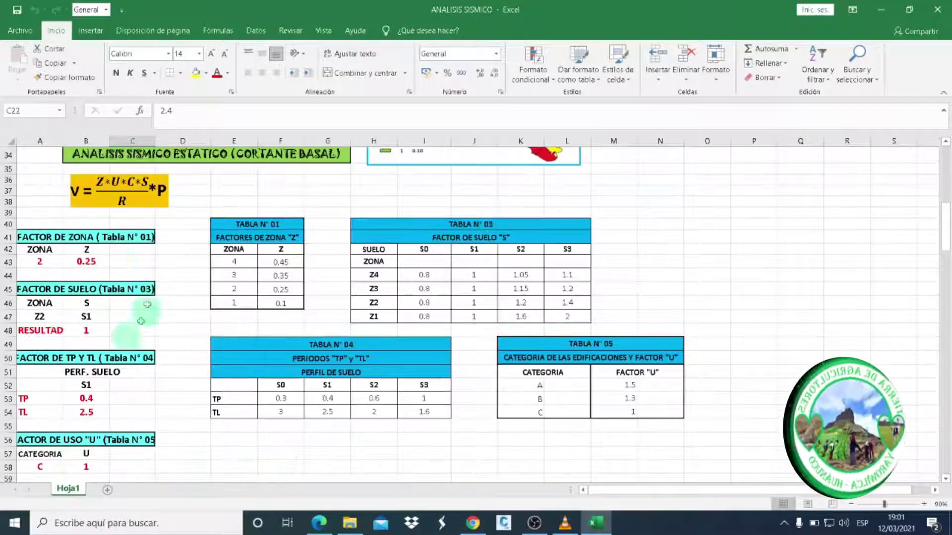
pyautogui.scroll(-2, 70, 277)
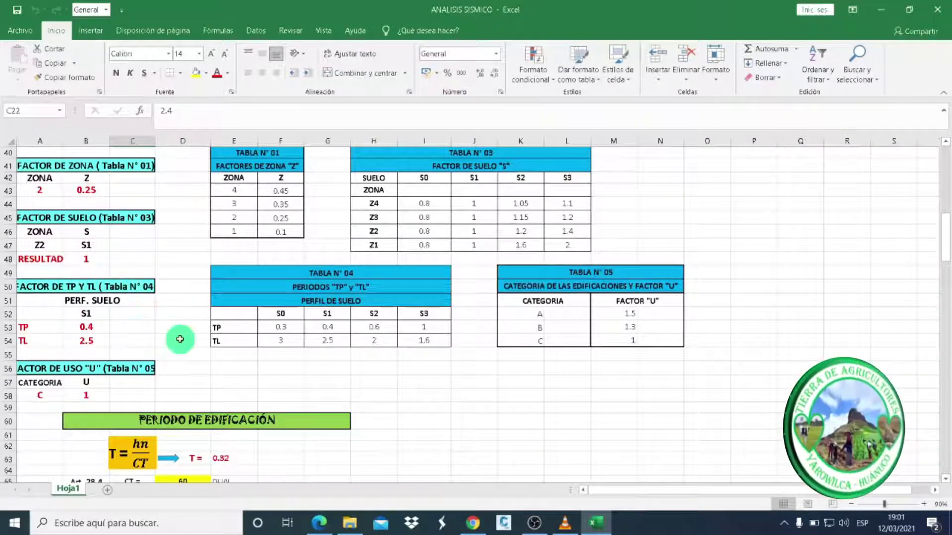
pyautogui.scroll(-3, 180, 339)
pyautogui.scroll(-2, 180, 340)
pyautogui.scroll(-2, 185, 316)
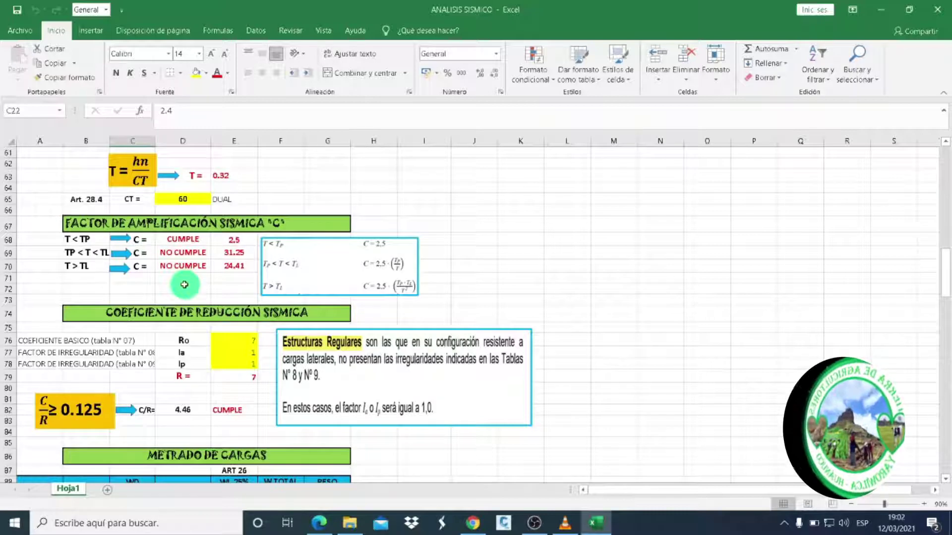
pyautogui.scroll(1, 184, 285)
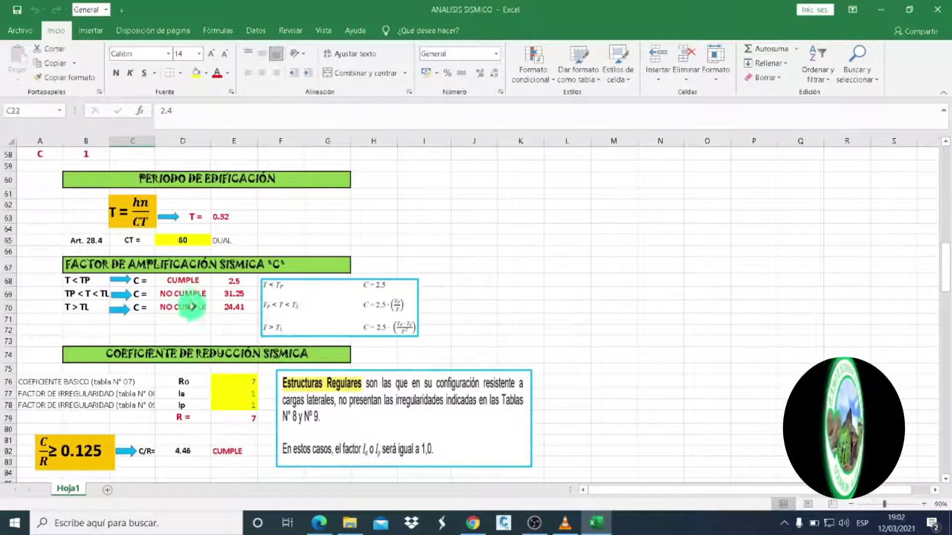
pyautogui.click(181, 281)
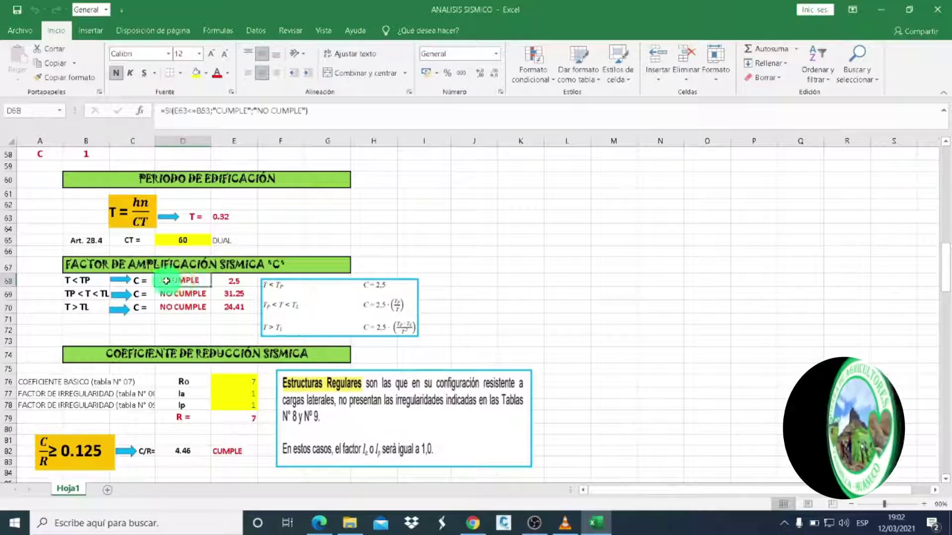
pyautogui.click(225, 282)
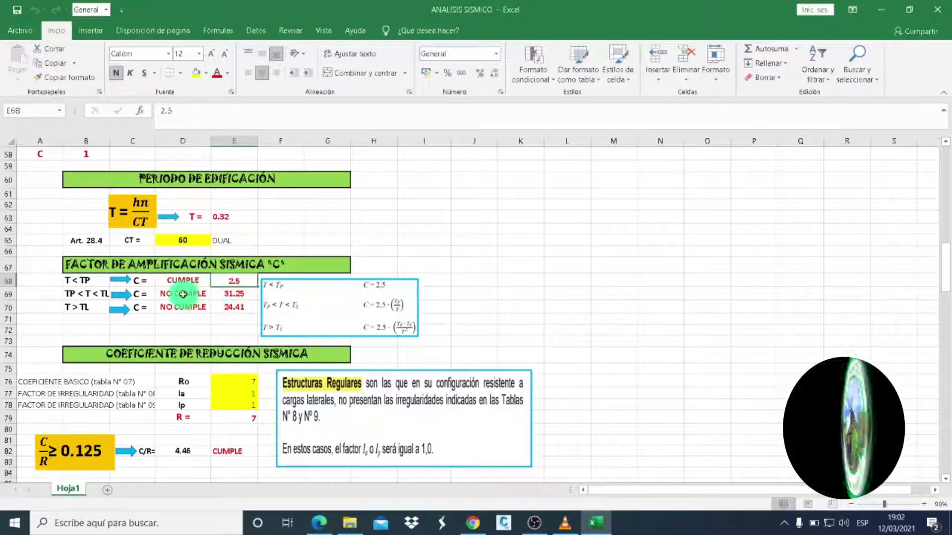
pyautogui.click(230, 293)
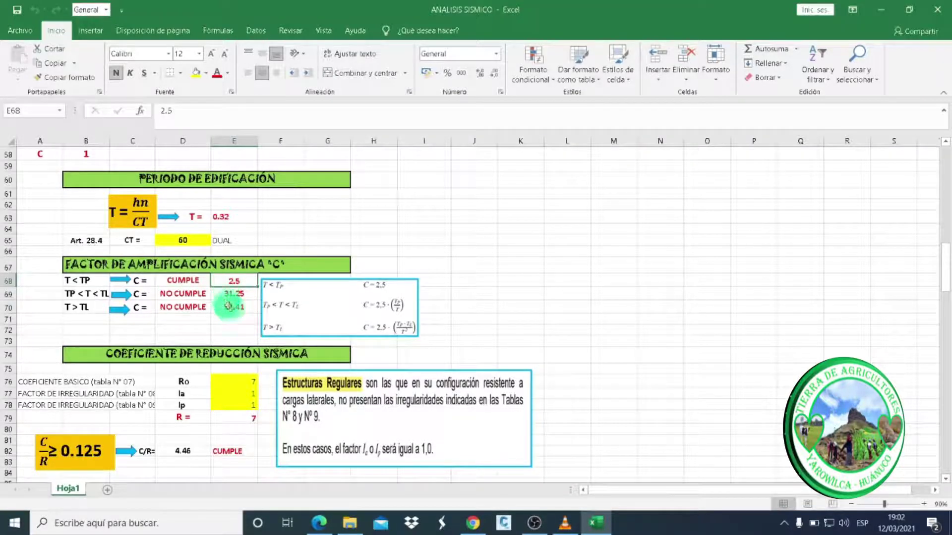
pyautogui.scroll(-2, 231, 308)
pyautogui.scroll(4, 247, 348)
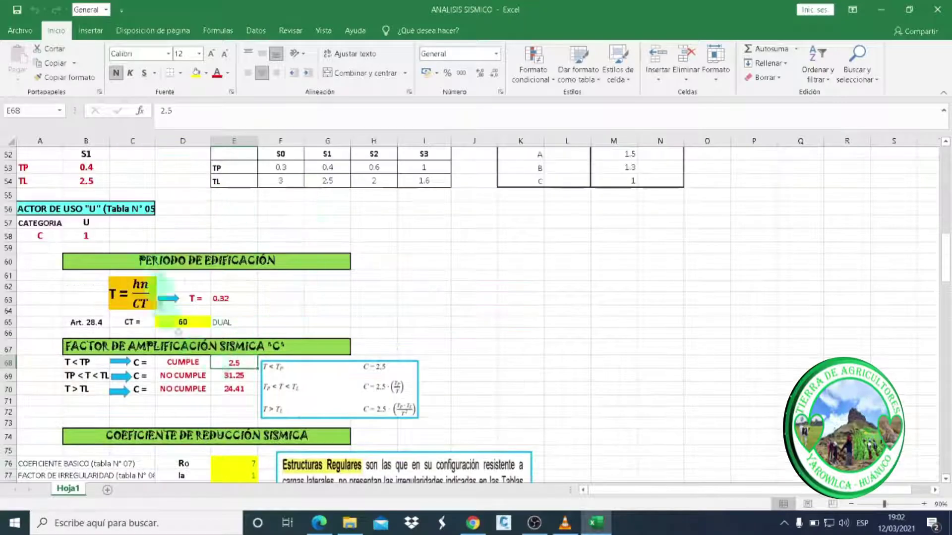
pyautogui.scroll(4, 329, 335)
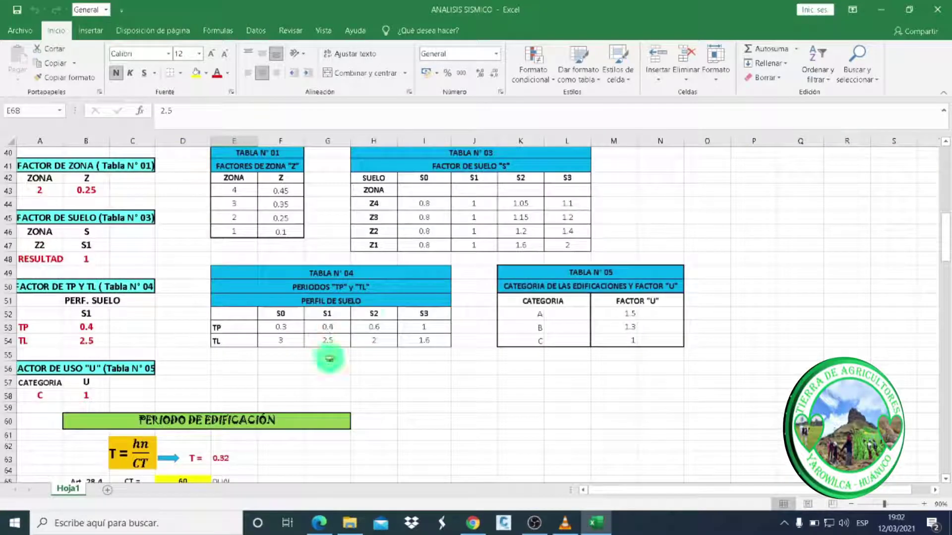
pyautogui.scroll(4, 218, 389)
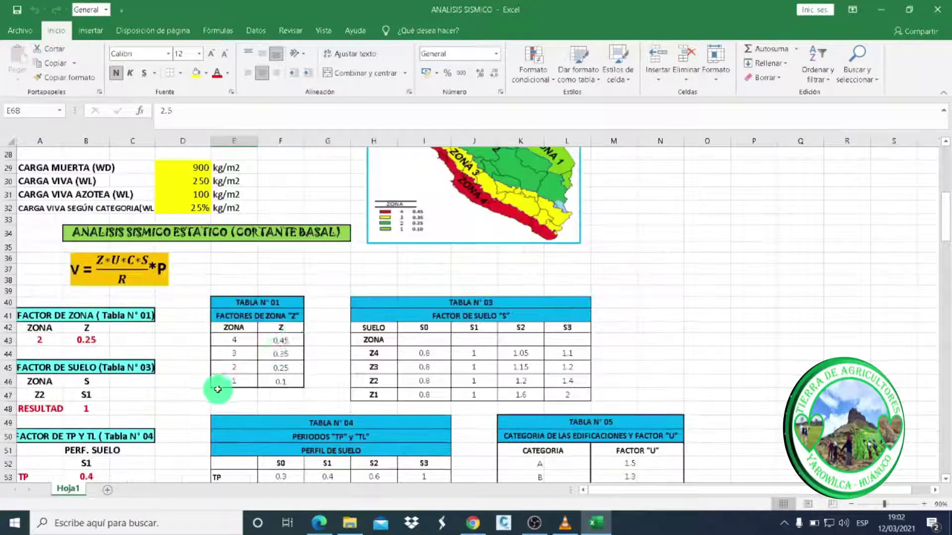
pyautogui.scroll(9, 299, 329)
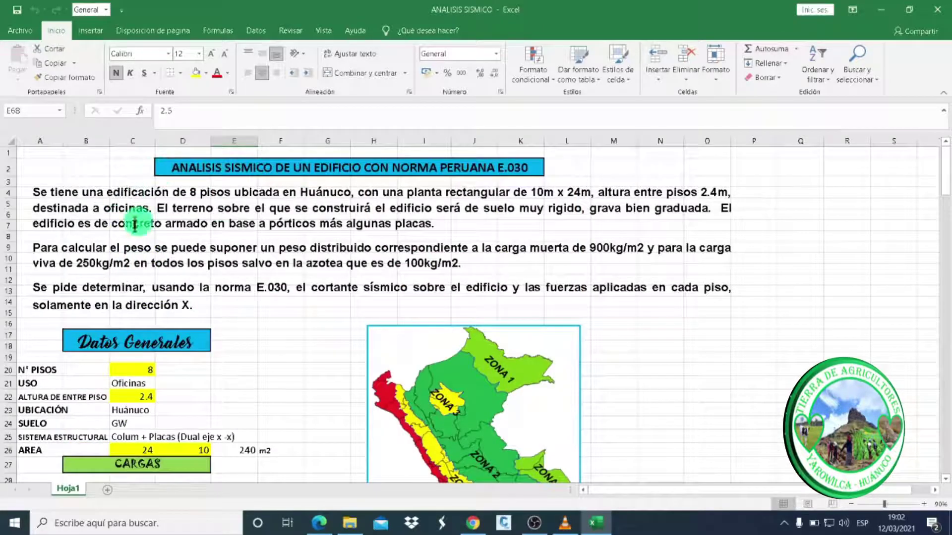
pyautogui.scroll(-2, 238, 278)
pyautogui.scroll(2, 276, 304)
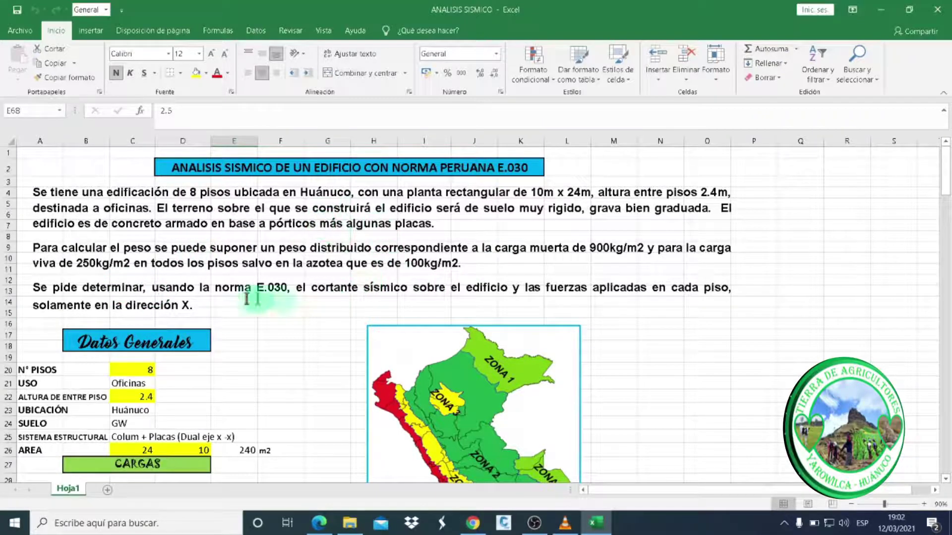
pyautogui.scroll(-3, 342, 317)
pyautogui.scroll(-3, 342, 317)
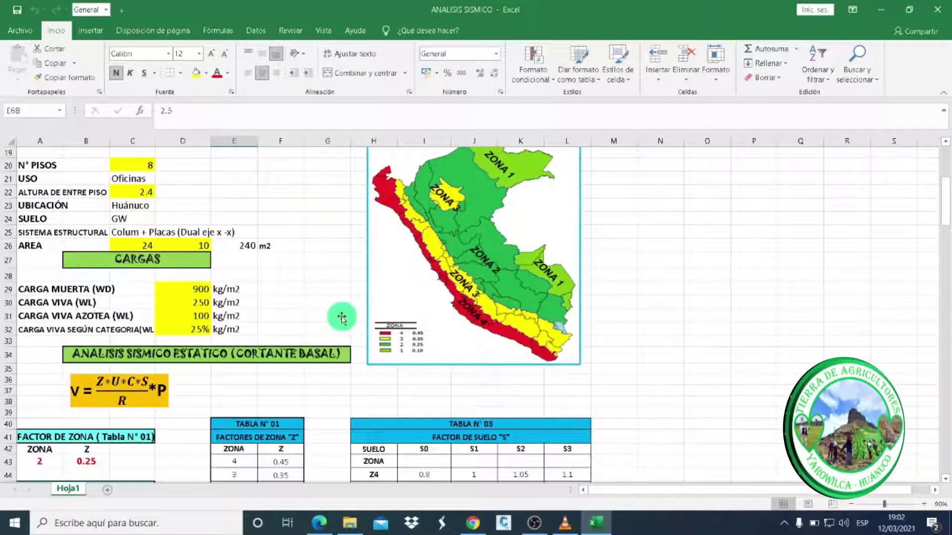
pyautogui.scroll(-4, 342, 317)
pyautogui.scroll(-4, 399, 314)
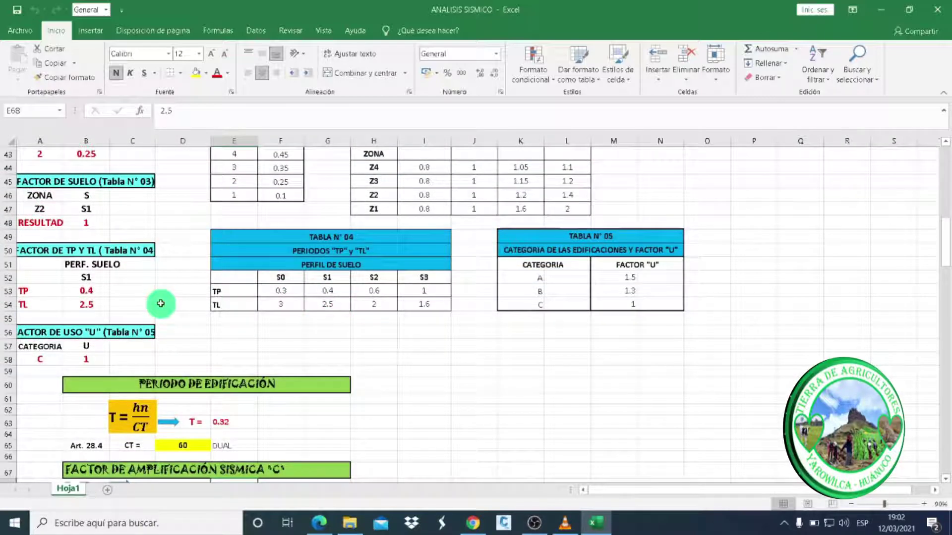
pyautogui.scroll(3, 195, 321)
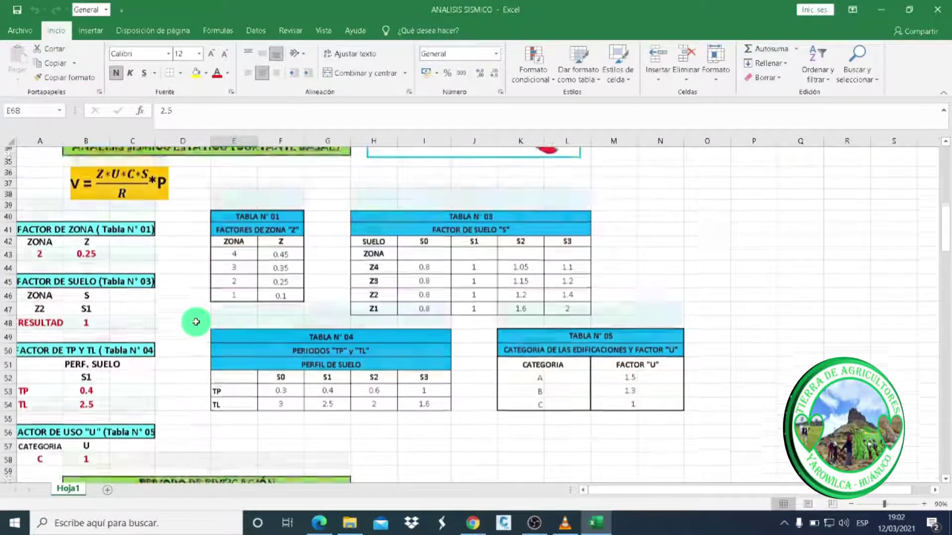
pyautogui.scroll(-3, 195, 322)
pyautogui.scroll(-3, 196, 321)
pyautogui.scroll(-3, 196, 321)
pyautogui.scroll(-4, 176, 313)
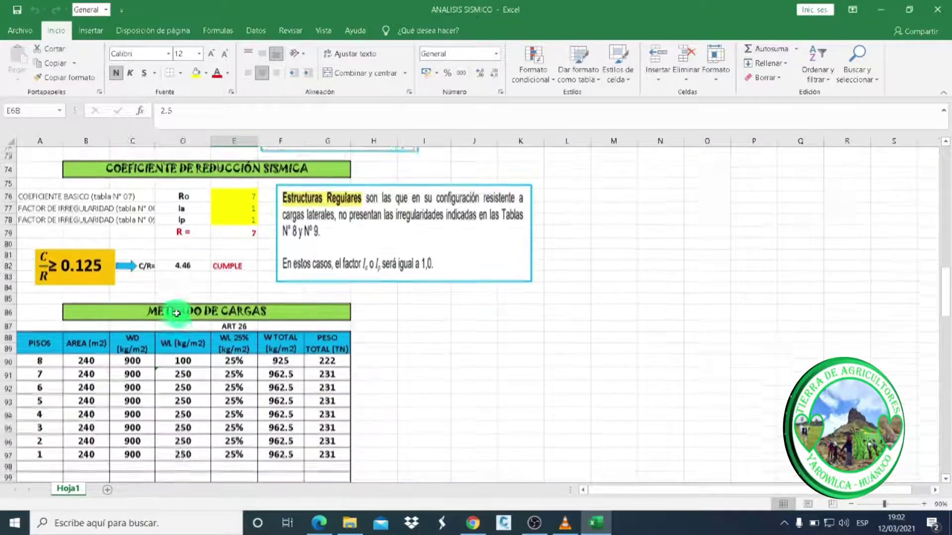
pyautogui.scroll(-3, 176, 313)
pyautogui.scroll(-2, 176, 313)
pyautogui.scroll(-12, 176, 313)
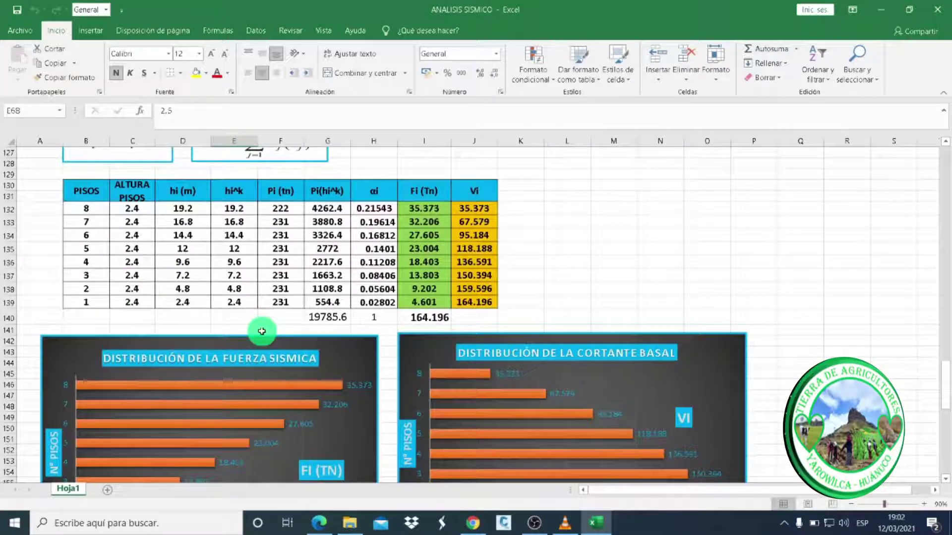
pyautogui.scroll(8, 263, 358)
pyautogui.scroll(5, 263, 358)
pyautogui.scroll(8, 264, 357)
pyautogui.scroll(7, 263, 355)
pyautogui.scroll(4, 263, 356)
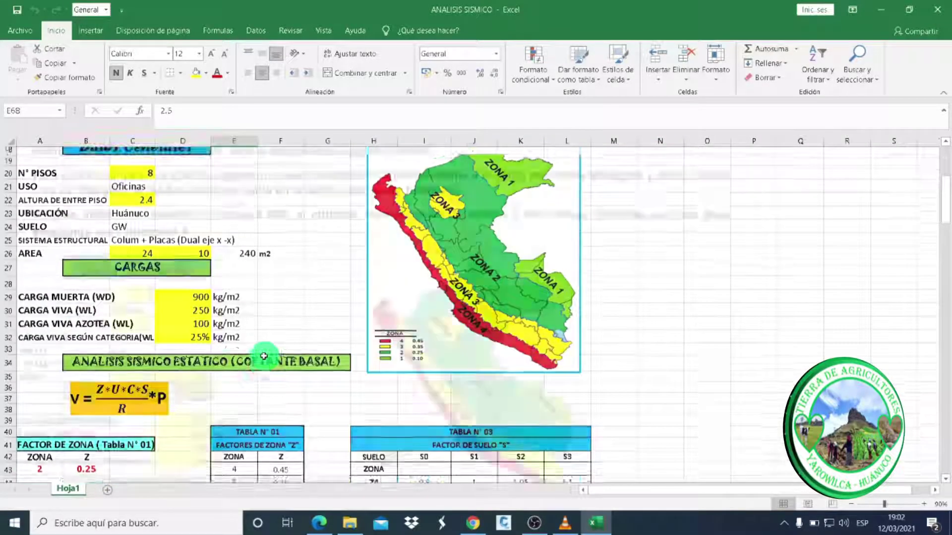
pyautogui.scroll(4, 263, 358)
pyautogui.scroll(2, 237, 355)
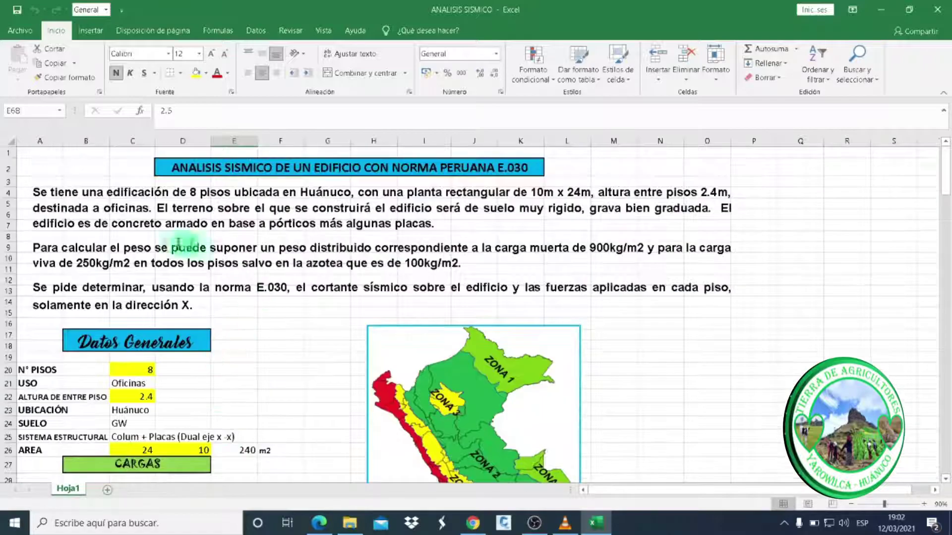
pyautogui.scroll(-2, 193, 322)
pyautogui.scroll(2, 192, 321)
pyautogui.scroll(-1, 193, 321)
pyautogui.scroll(-1, 193, 322)
pyautogui.scroll(2, 192, 322)
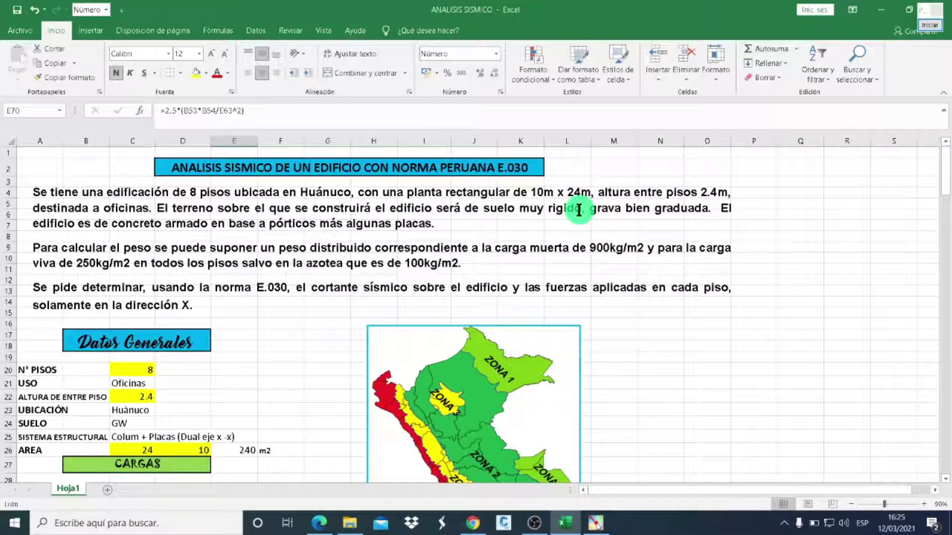
pyautogui.doubleClick(568, 210)
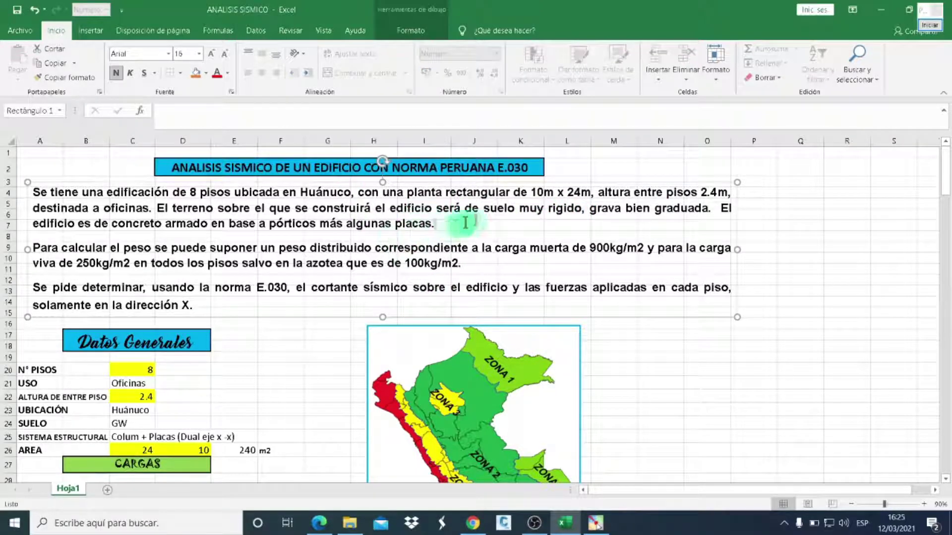
pyautogui.click(519, 231)
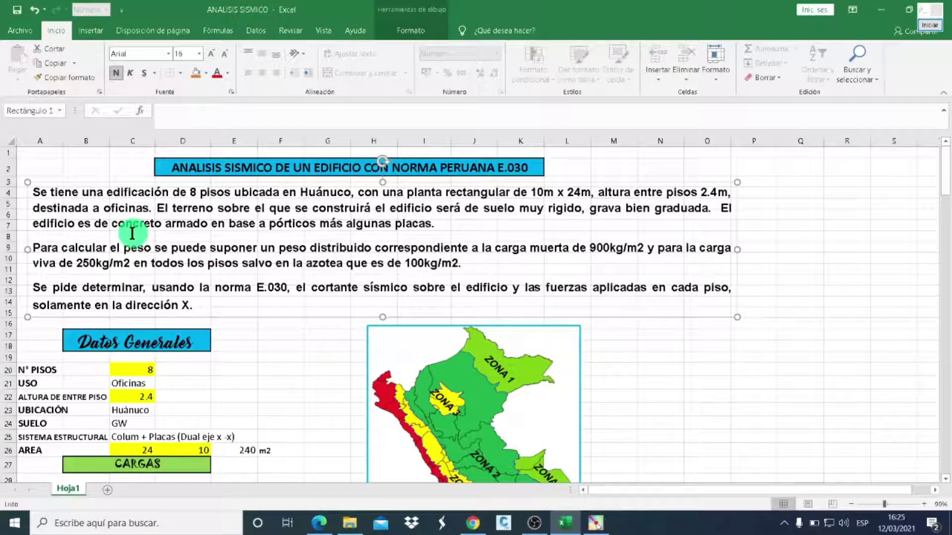
pyautogui.click(320, 370)
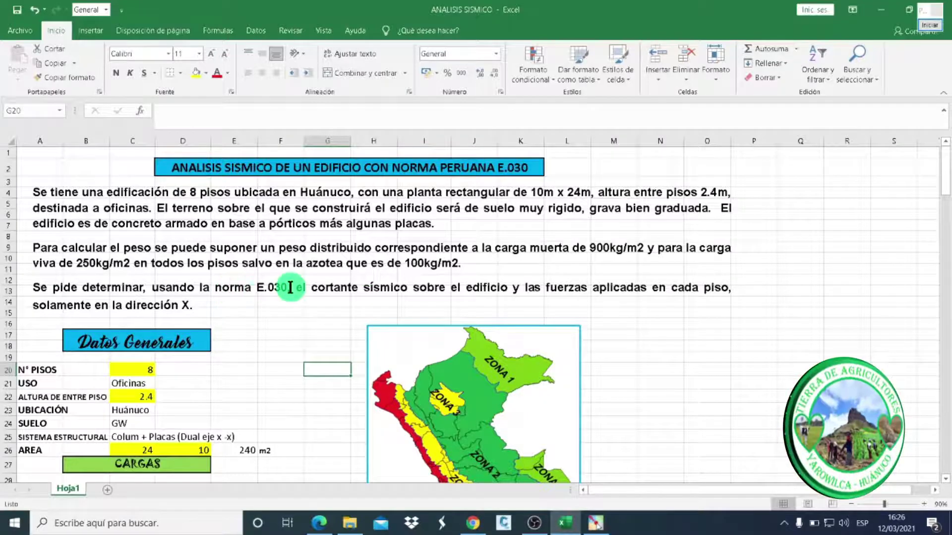
pyautogui.scroll(-1, 290, 288)
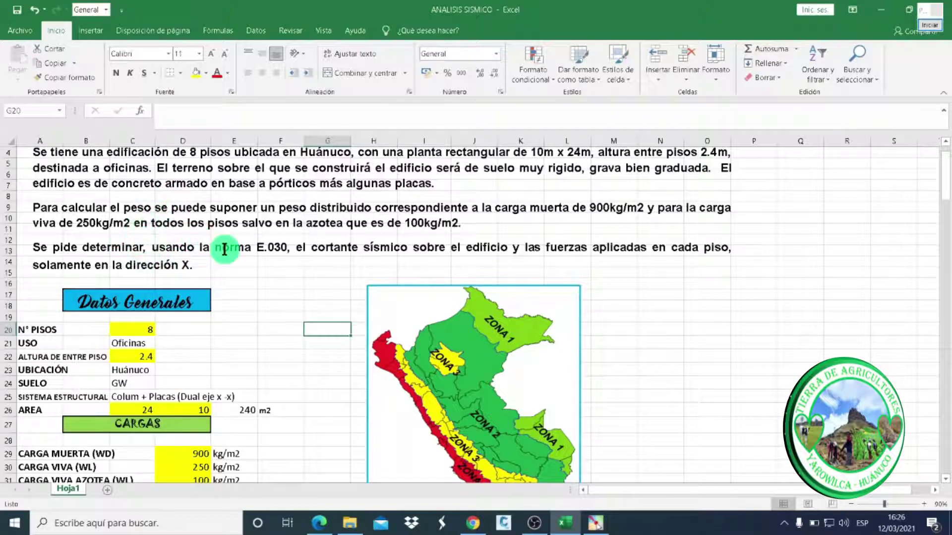
pyautogui.scroll(-1, 224, 249)
pyautogui.scroll(-1, 224, 249)
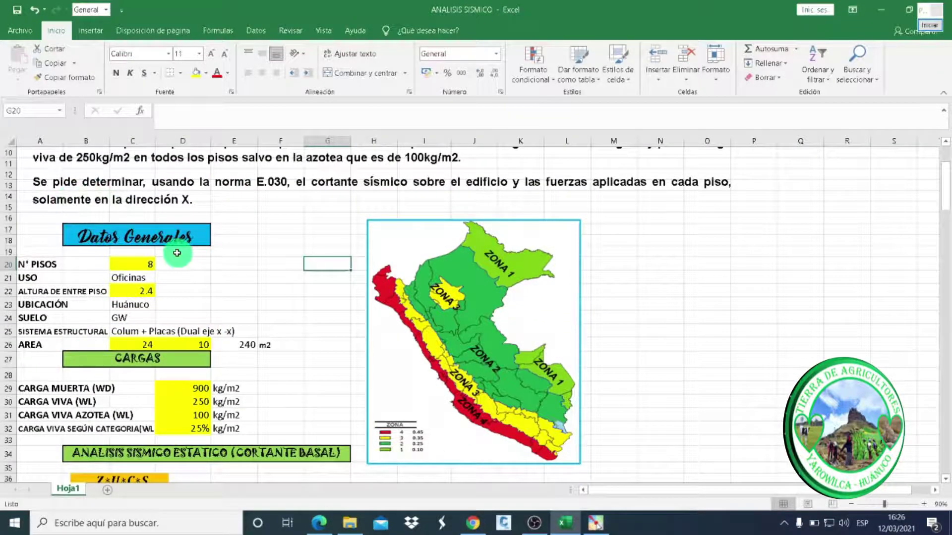
pyautogui.scroll(-1, 177, 253)
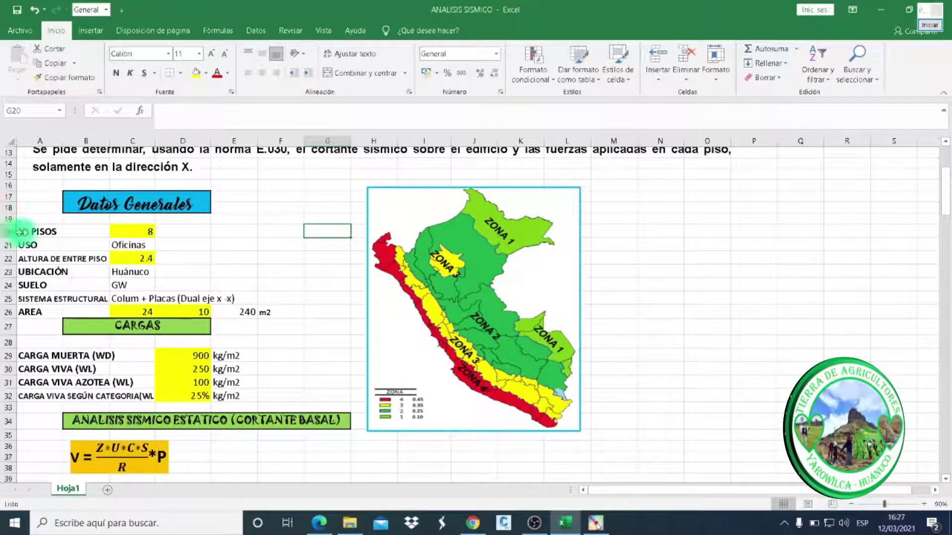
pyautogui.click(139, 231)
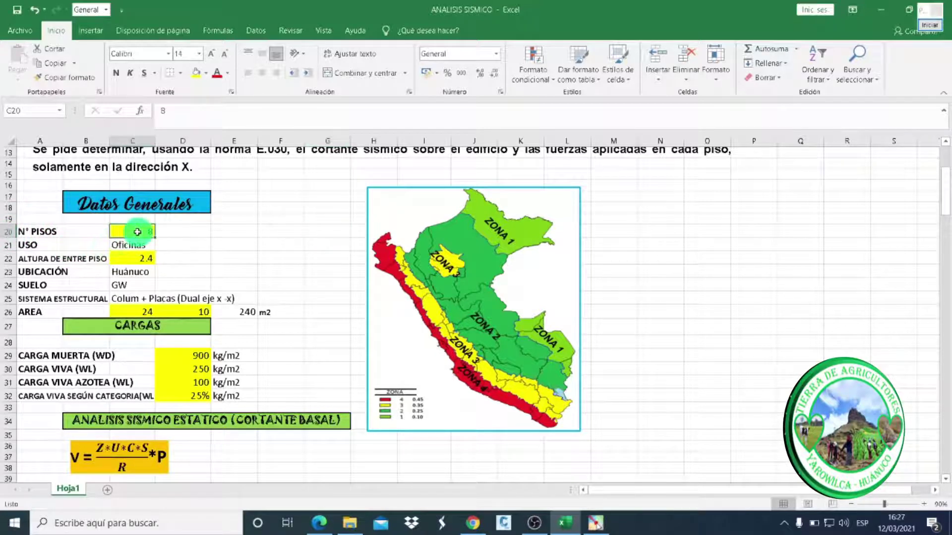
# Scroll up and down around the Datos Generales section of the sheet
pyautogui.scroll(4, 158, 238)
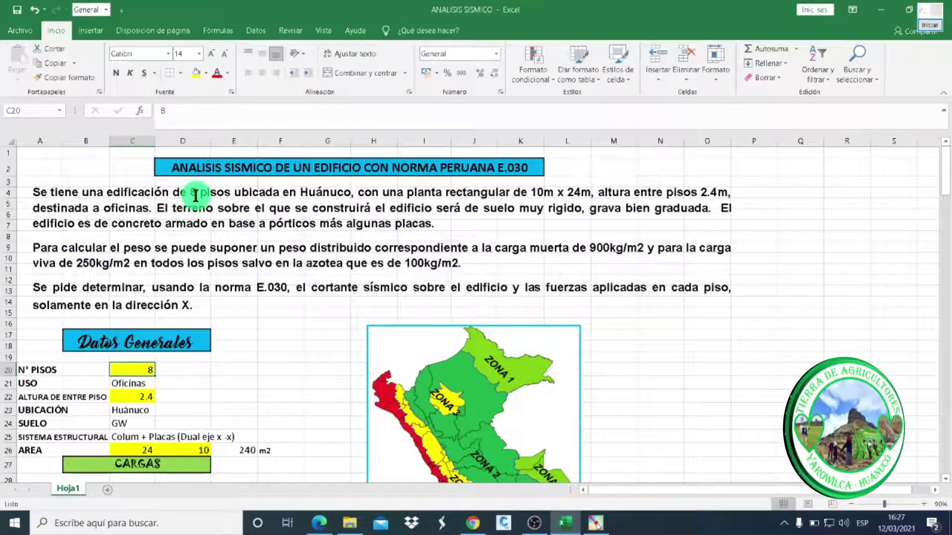
pyautogui.scroll(-2, 175, 234)
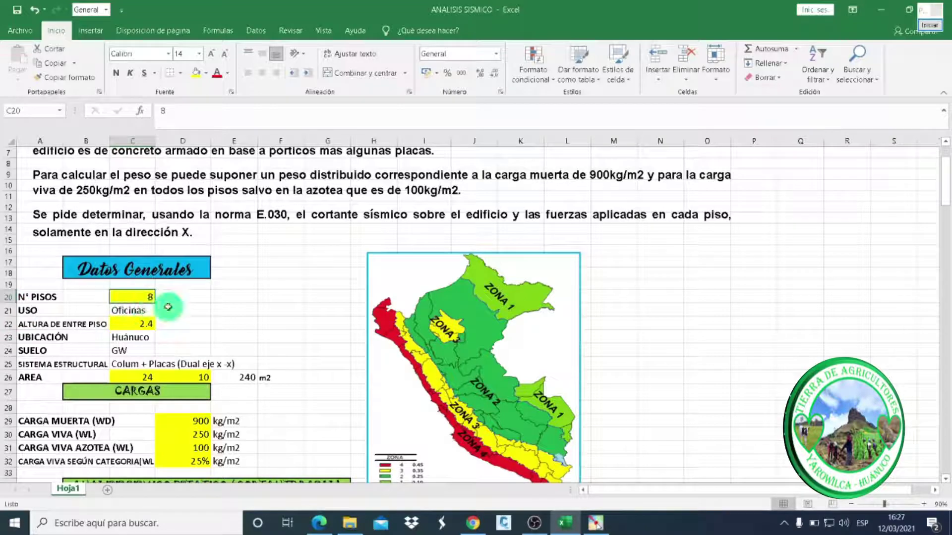
pyautogui.scroll(2, 144, 302)
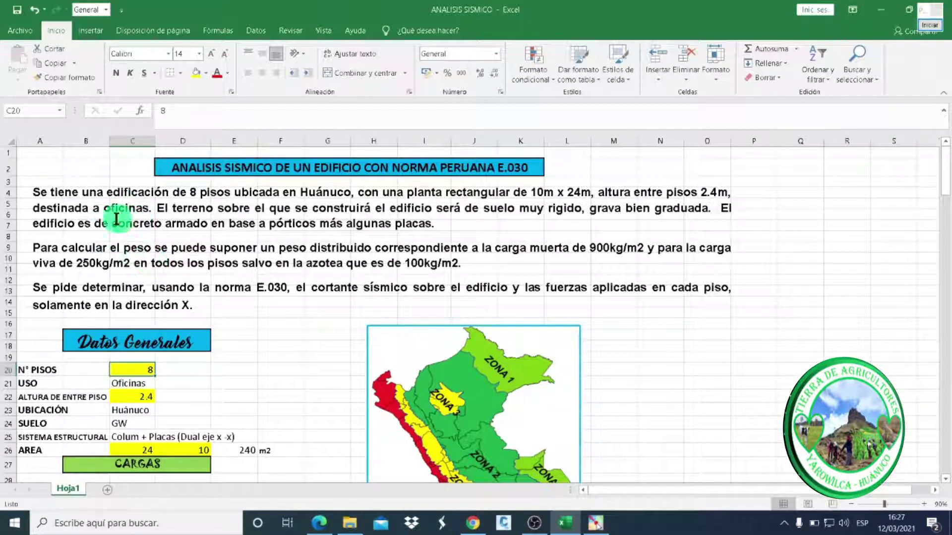
pyautogui.scroll(-3, 124, 257)
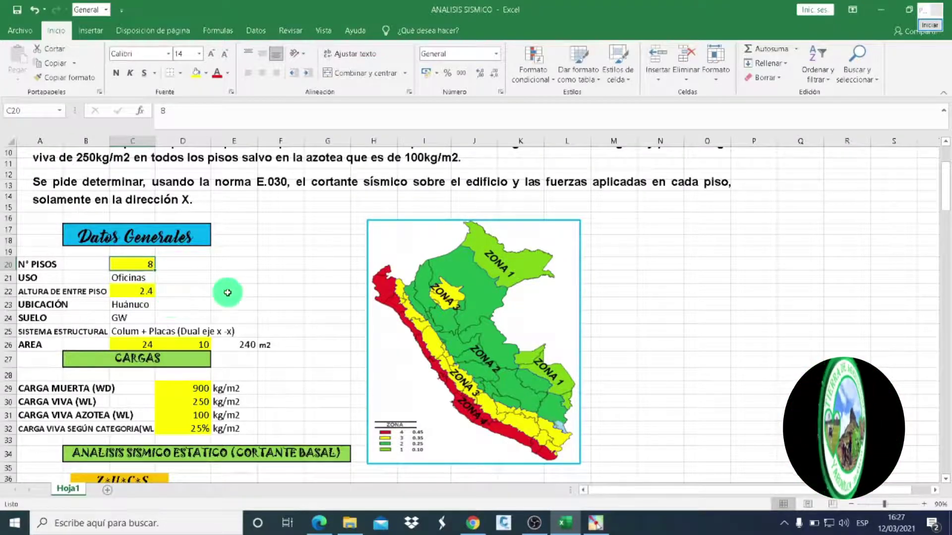
pyautogui.scroll(3, 228, 293)
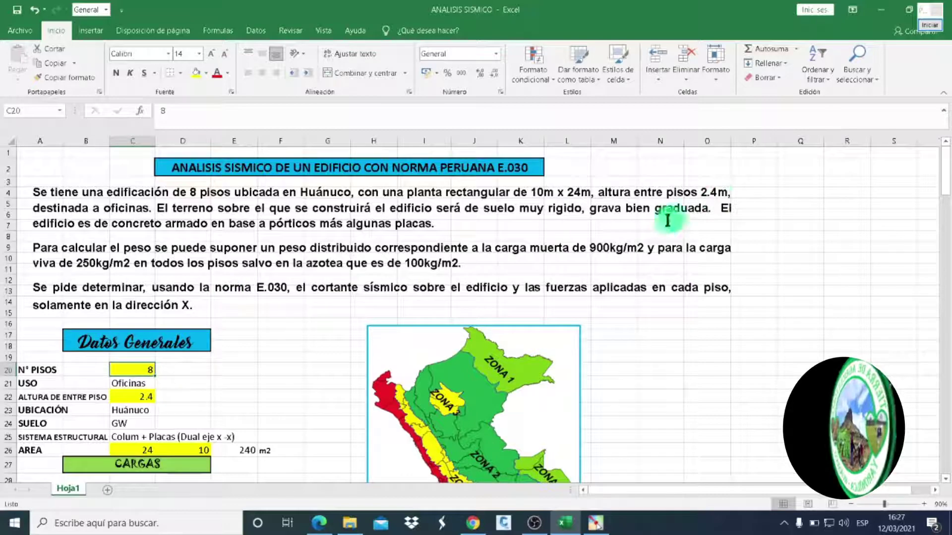
pyautogui.scroll(-2, 231, 313)
pyautogui.scroll(-2, 231, 313)
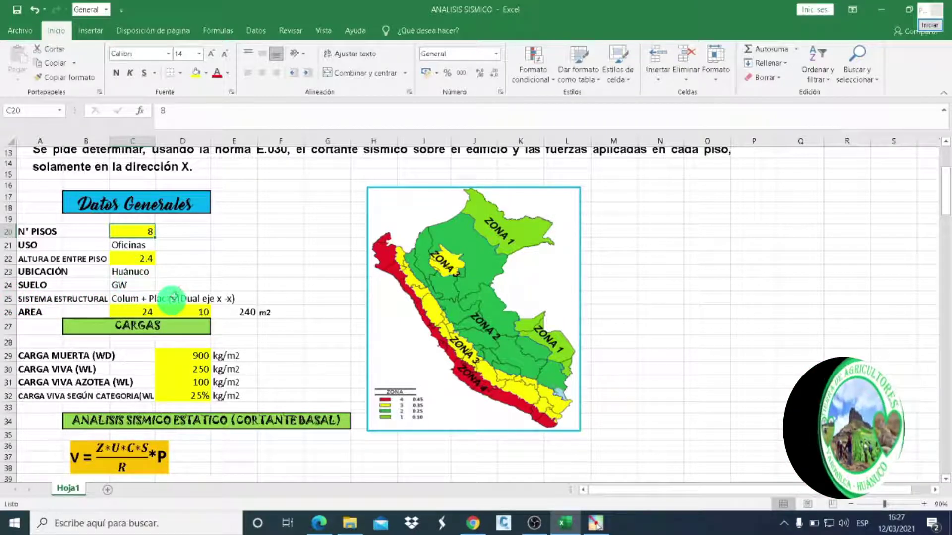
pyautogui.scroll(1, 109, 323)
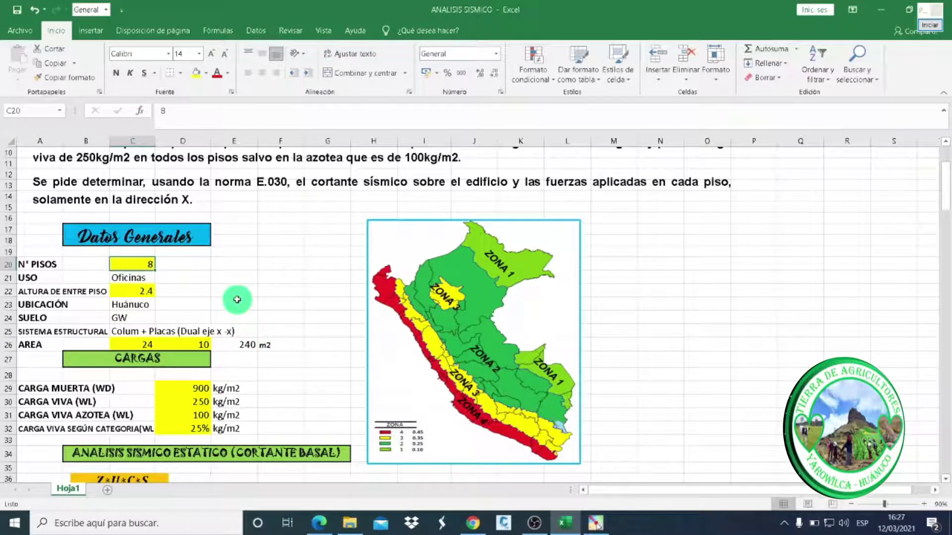
pyautogui.scroll(-1, 237, 299)
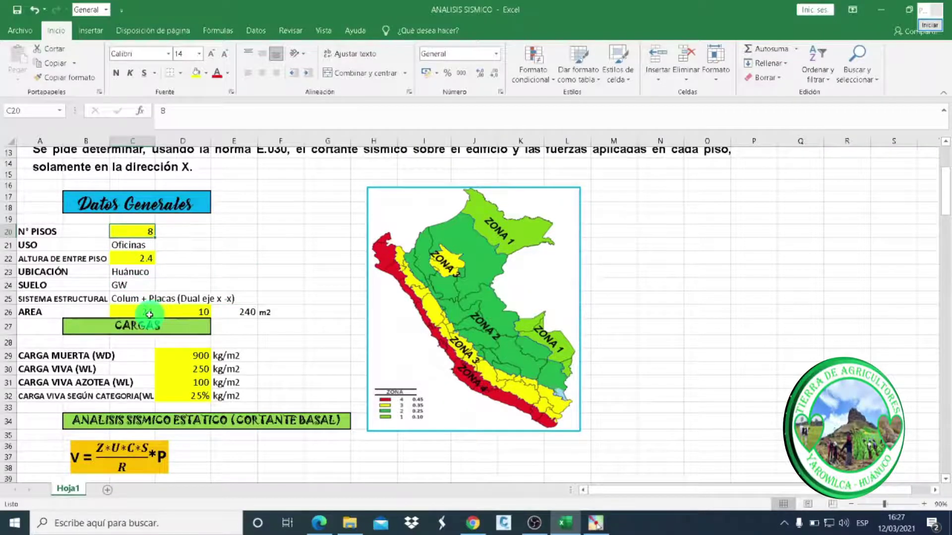
# Select E26 and view its area formula =C26*D26 in the formula bar
pyautogui.scroll(1, 149, 314)
pyautogui.scroll(1, 208, 297)
pyautogui.scroll(2, 208, 247)
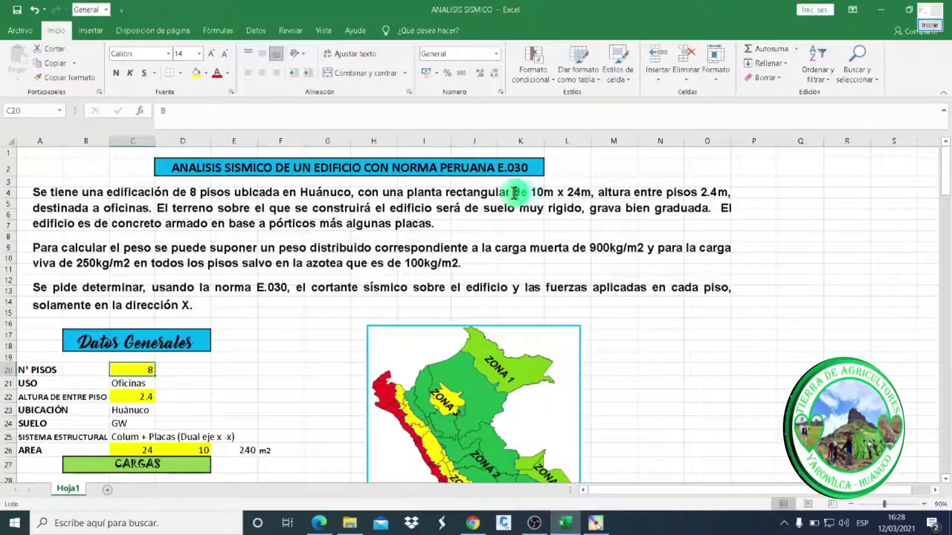
pyautogui.scroll(-3, 554, 199)
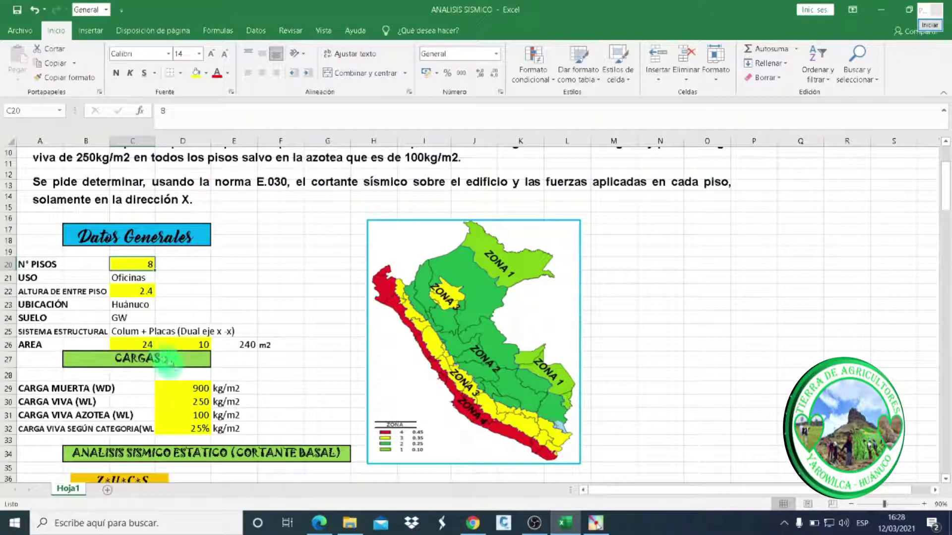
pyautogui.click(239, 344)
pyautogui.click(213, 110)
pyautogui.scroll(3, 295, 346)
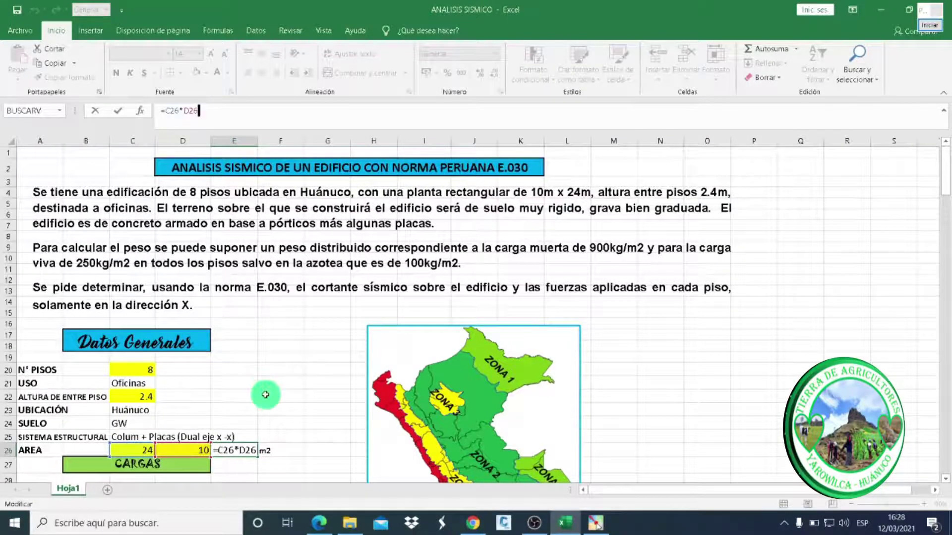
# Leave the E26 formula by selecting G26, so E26 shows 240 m2 again
pyautogui.scroll(-1, 265, 395)
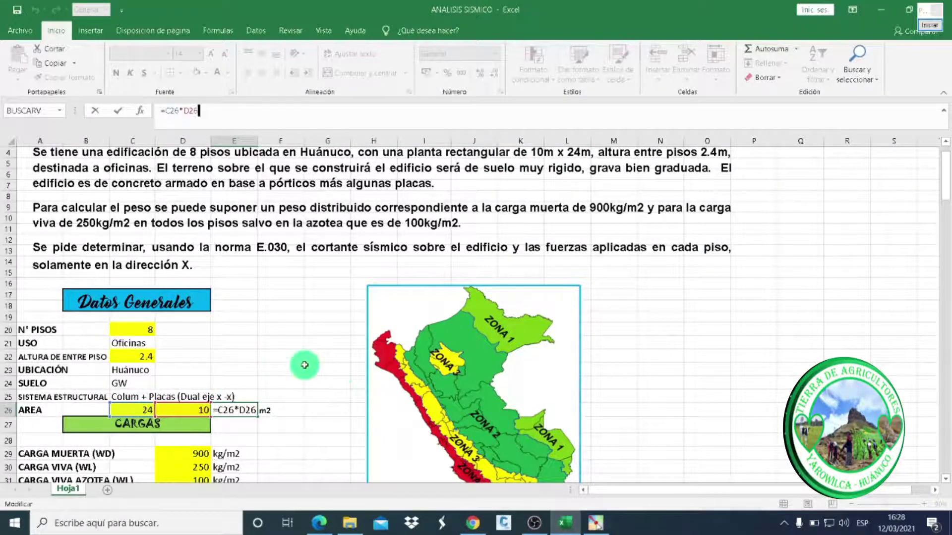
pyautogui.scroll(-1, 304, 365)
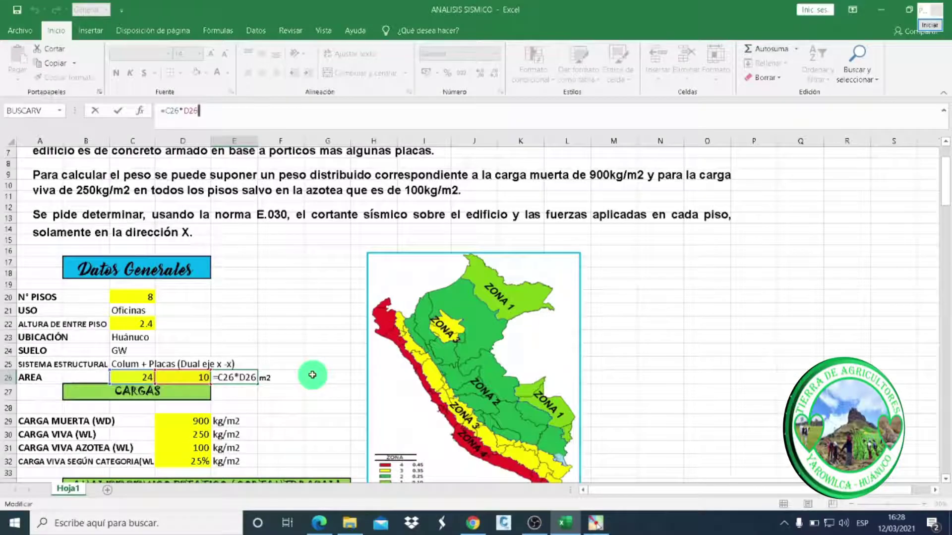
pyautogui.click(313, 375)
pyautogui.scroll(-2, 312, 376)
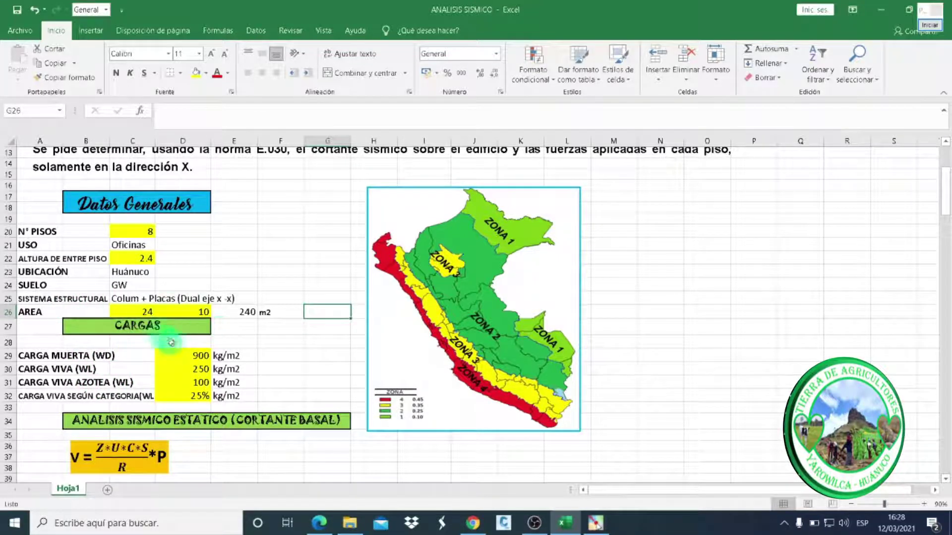
# Select D29 to check the dead load CARGA MUERTA, a typed 900 kg/m2 constant
pyautogui.scroll(-1, 172, 343)
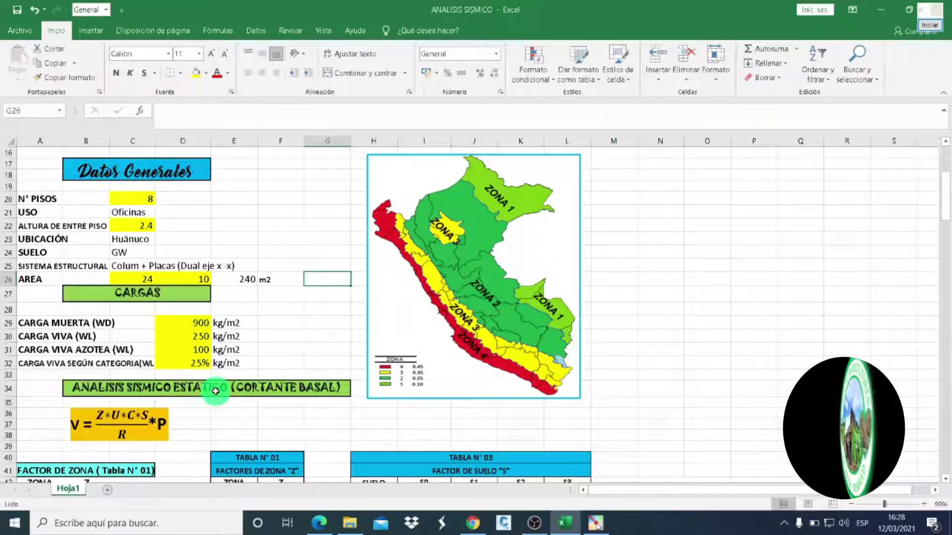
pyautogui.scroll(2, 203, 399)
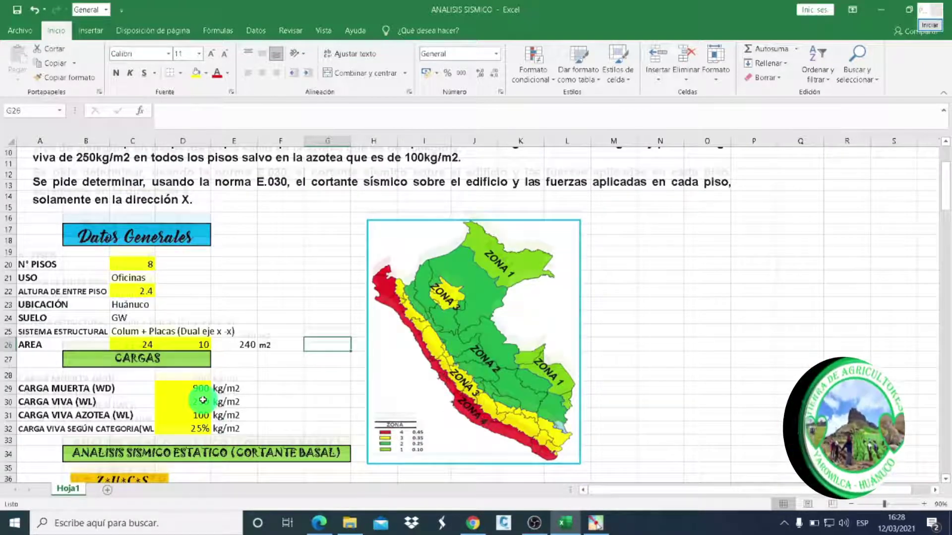
pyautogui.scroll(-1, 203, 400)
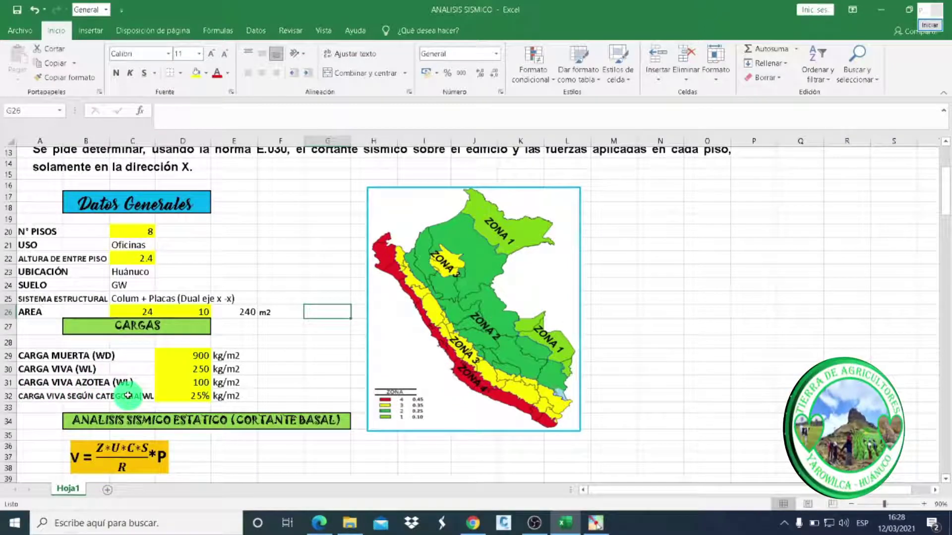
pyautogui.scroll(4, 128, 395)
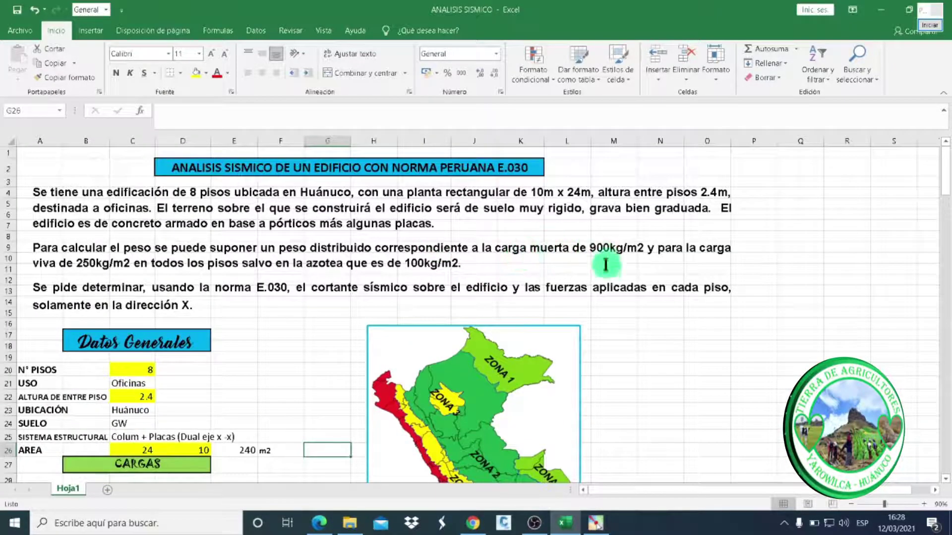
pyautogui.scroll(-3, 606, 277)
pyautogui.scroll(-1, 606, 277)
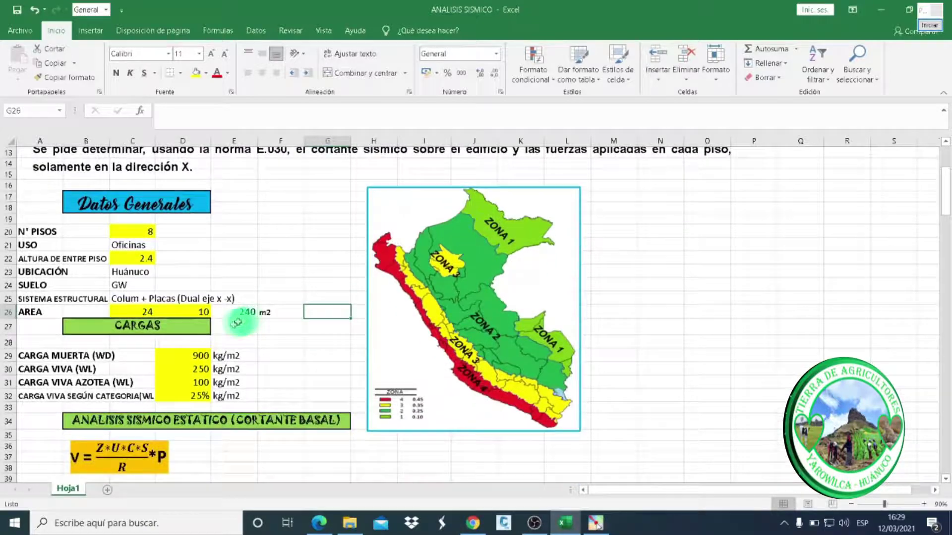
pyautogui.click(185, 359)
pyautogui.scroll(-2, 185, 359)
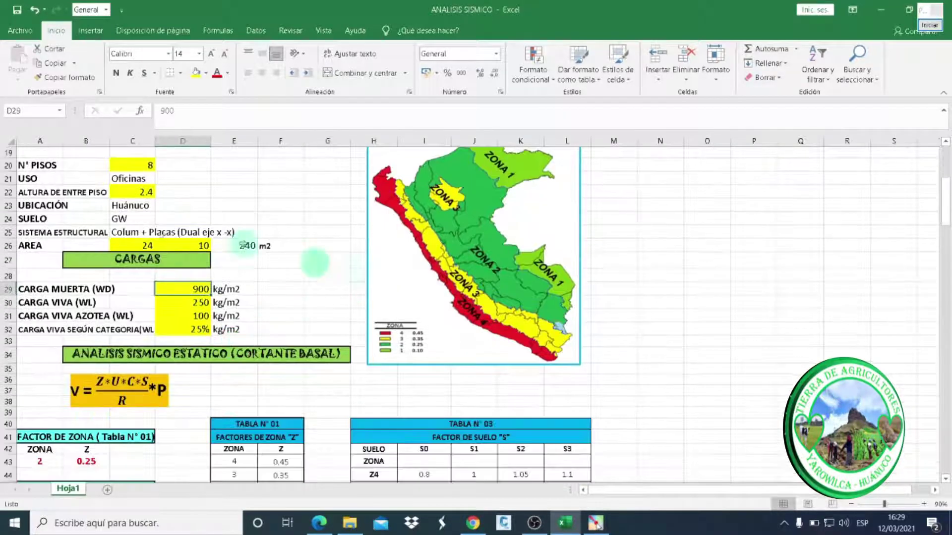
pyautogui.scroll(1, 46, 313)
pyautogui.scroll(3, 45, 312)
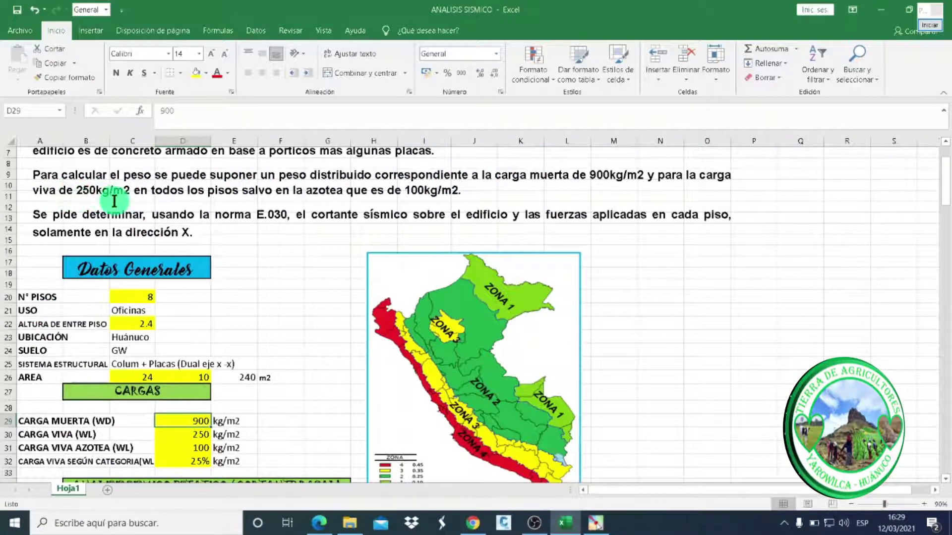
pyautogui.scroll(-3, 168, 210)
pyautogui.click(193, 336)
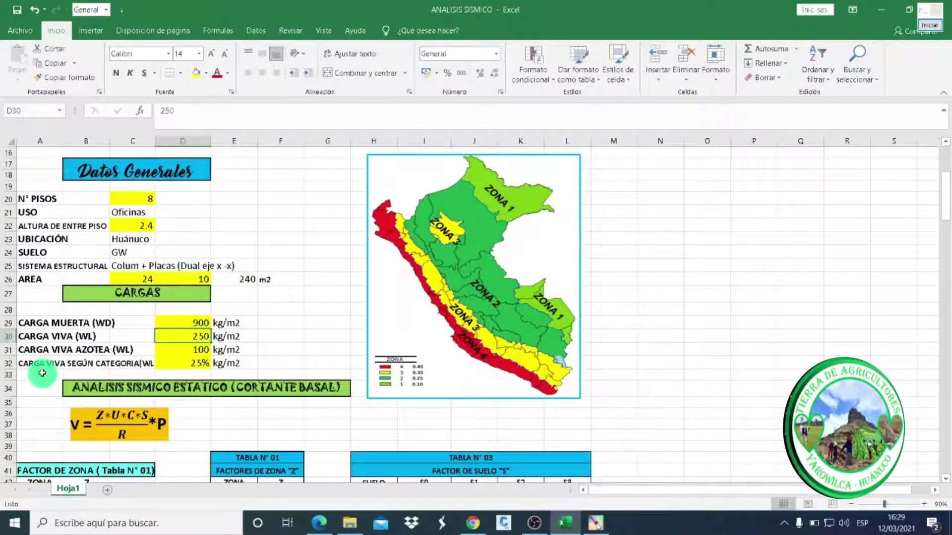
pyautogui.scroll(3, 143, 358)
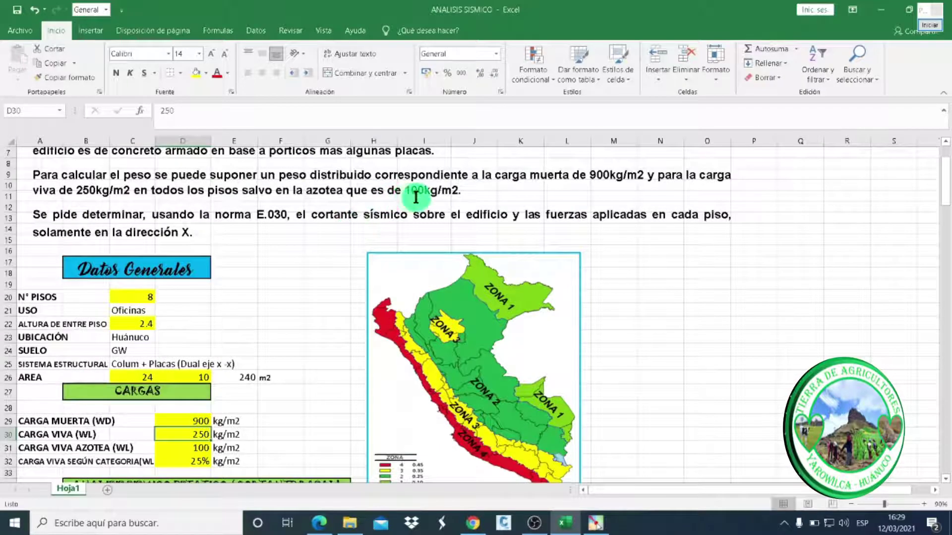
pyautogui.scroll(-1, 426, 198)
pyautogui.scroll(-3, 452, 193)
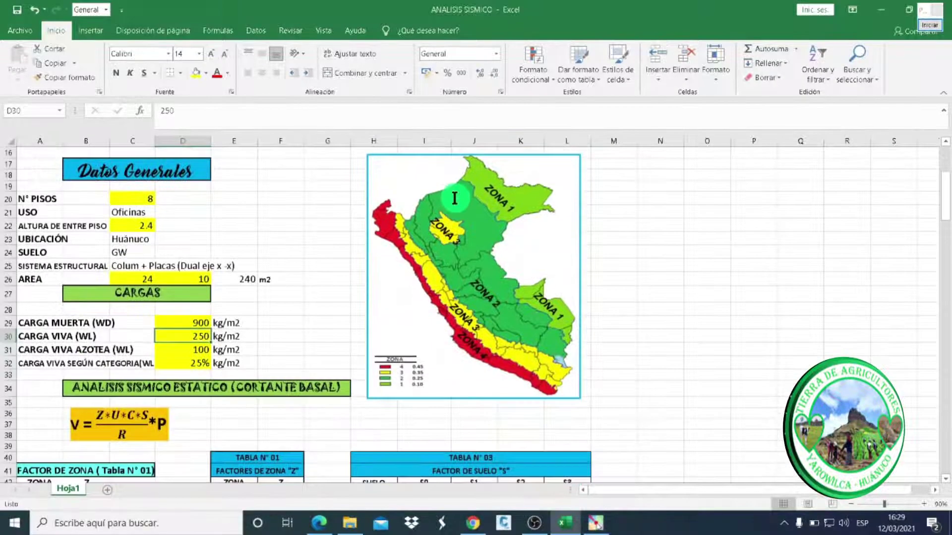
pyautogui.scroll(-1, 452, 193)
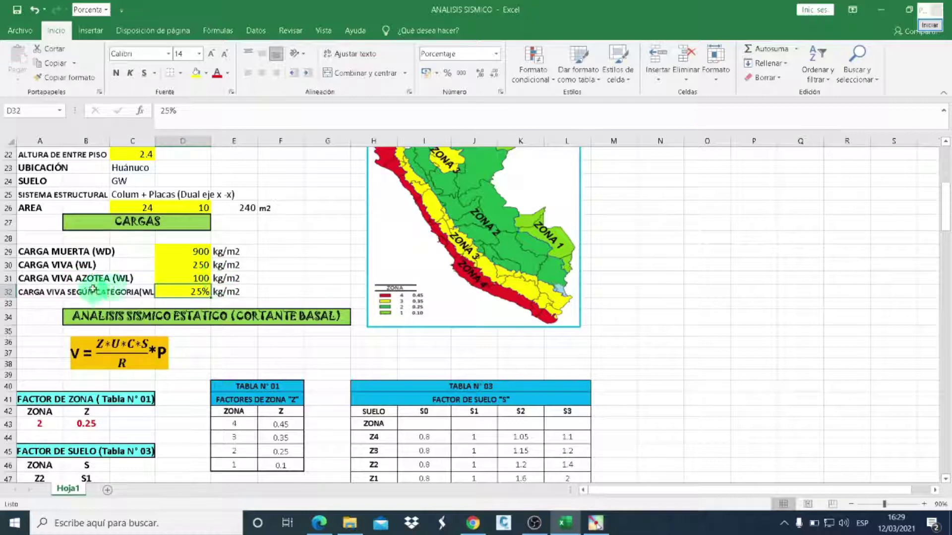
pyautogui.scroll(-1, 222, 291)
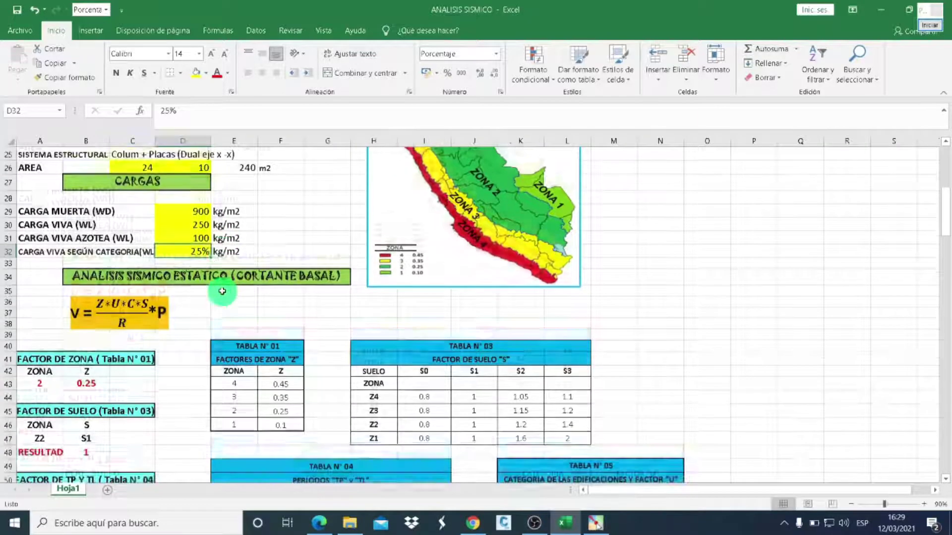
pyautogui.scroll(-1, 233, 257)
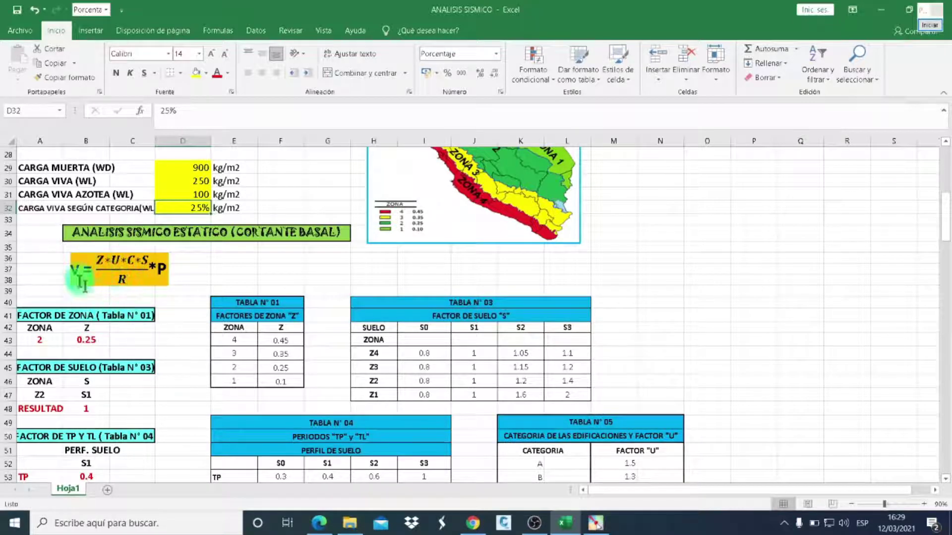
pyautogui.scroll(2, 102, 340)
pyautogui.scroll(2, 102, 340)
pyautogui.scroll(5, 102, 340)
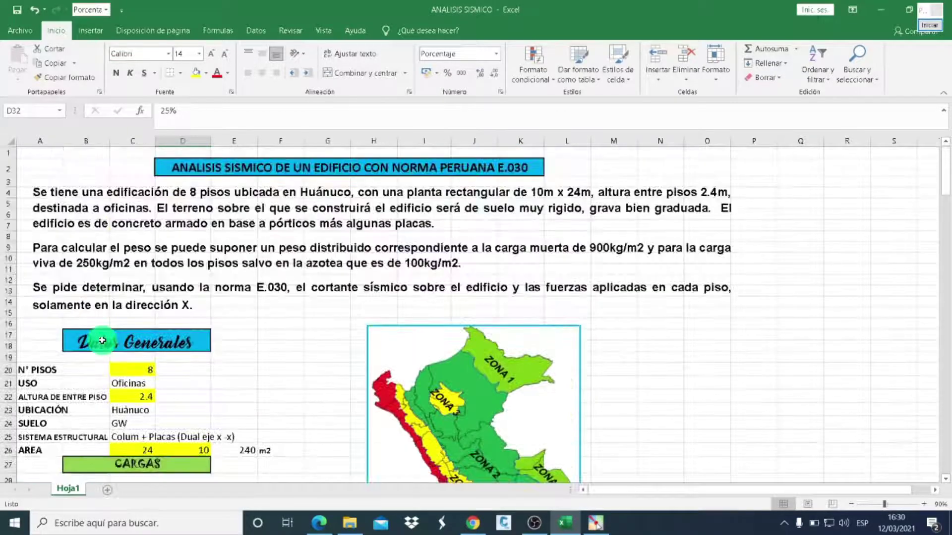
pyautogui.scroll(-3, 102, 340)
pyautogui.scroll(-3, 103, 340)
pyautogui.scroll(-2, 102, 340)
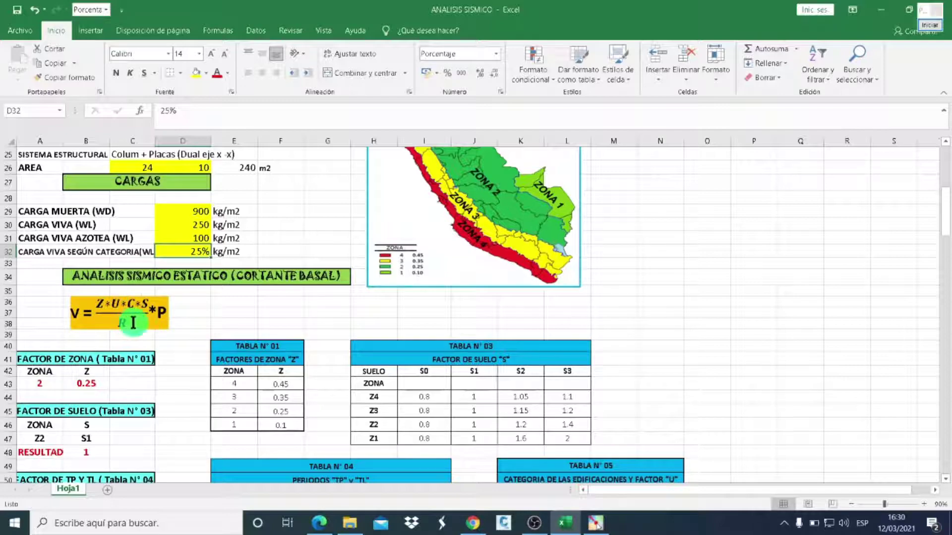
pyautogui.scroll(-3, 132, 323)
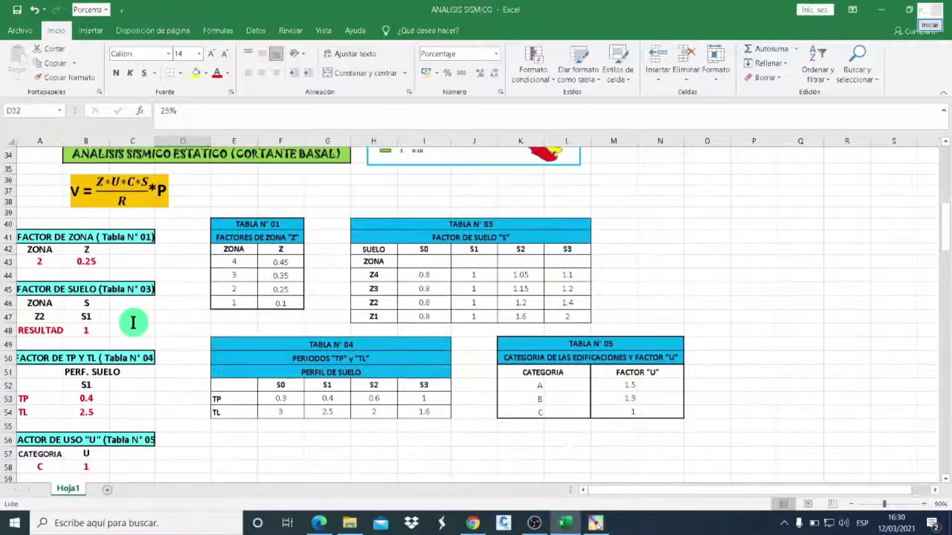
pyautogui.scroll(1, 132, 323)
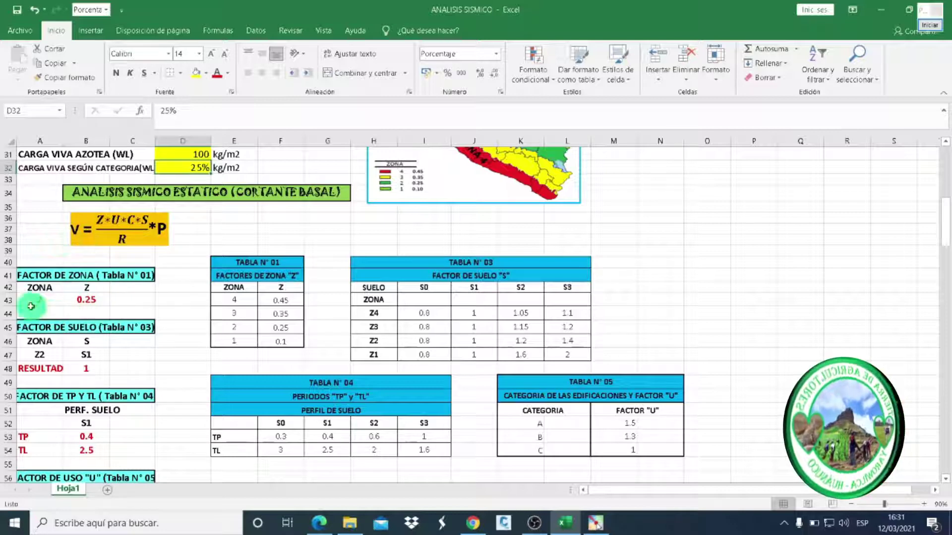
# Set the seismic zone in A43 to 4, giving Z = 0.45
pyautogui.click(48, 299)
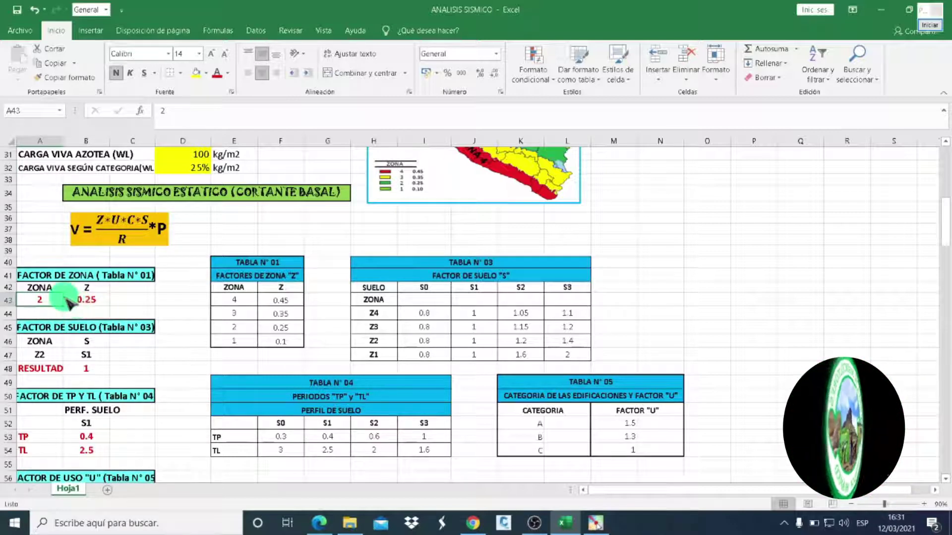
pyautogui.click(35, 310)
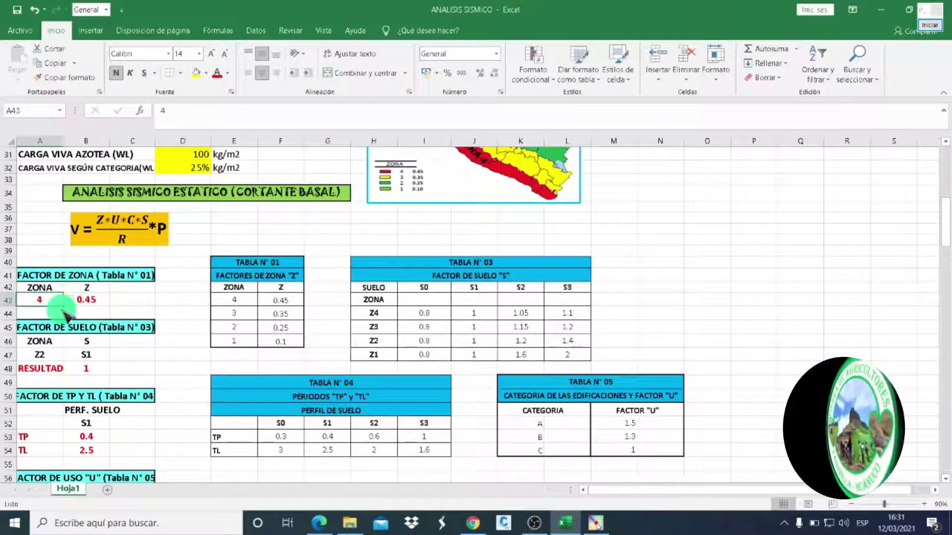
pyautogui.scroll(-2, 129, 310)
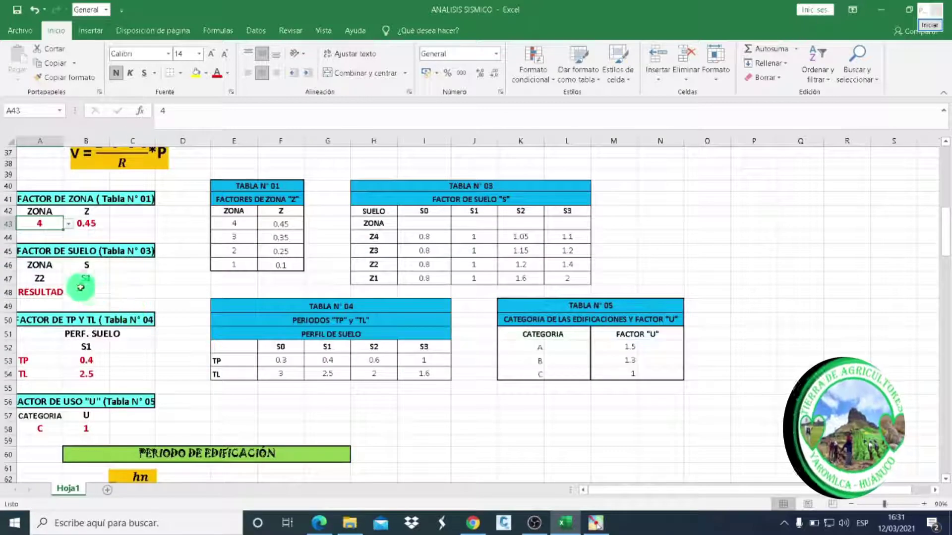
# Change the soil-factor zone from Z2 to Z4 and set the TP/TL soil profile to S2
pyautogui.click(41, 279)
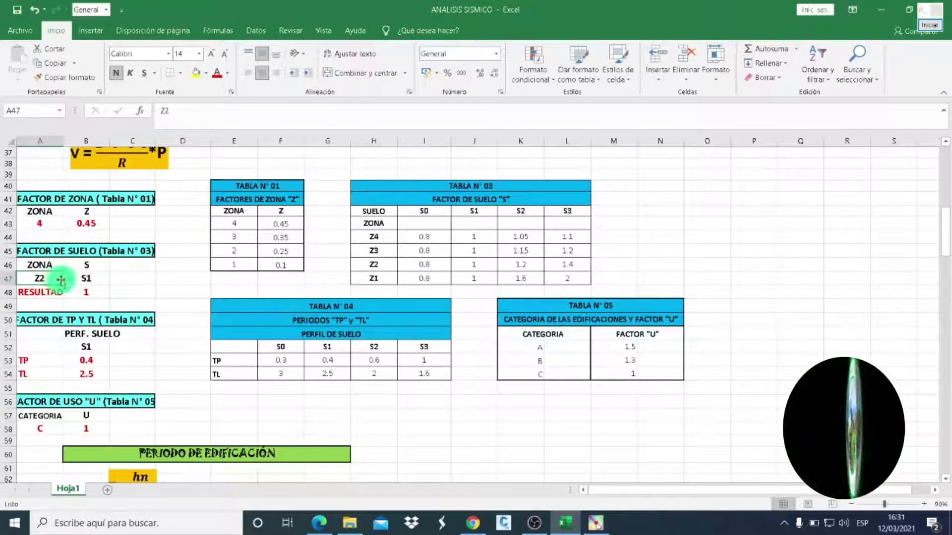
pyautogui.click(68, 279)
pyautogui.click(49, 289)
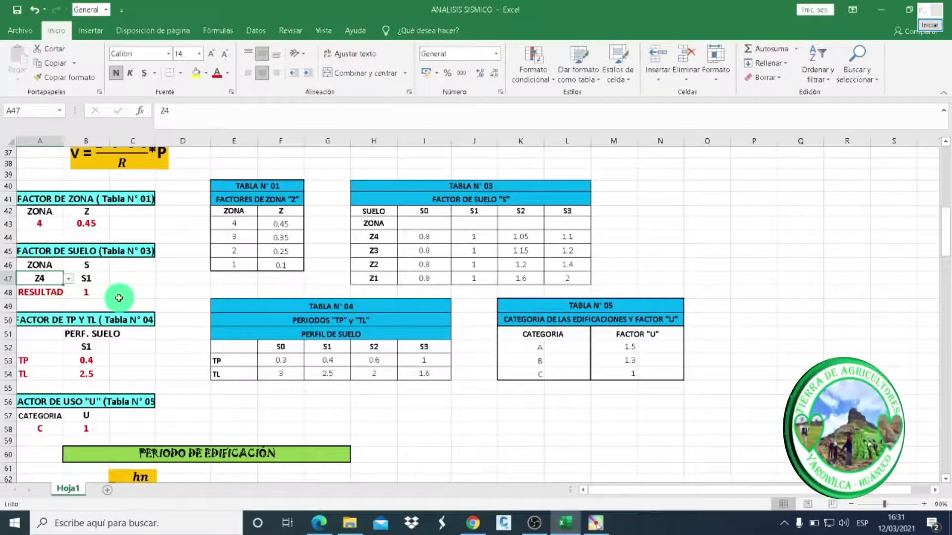
pyautogui.click(85, 347)
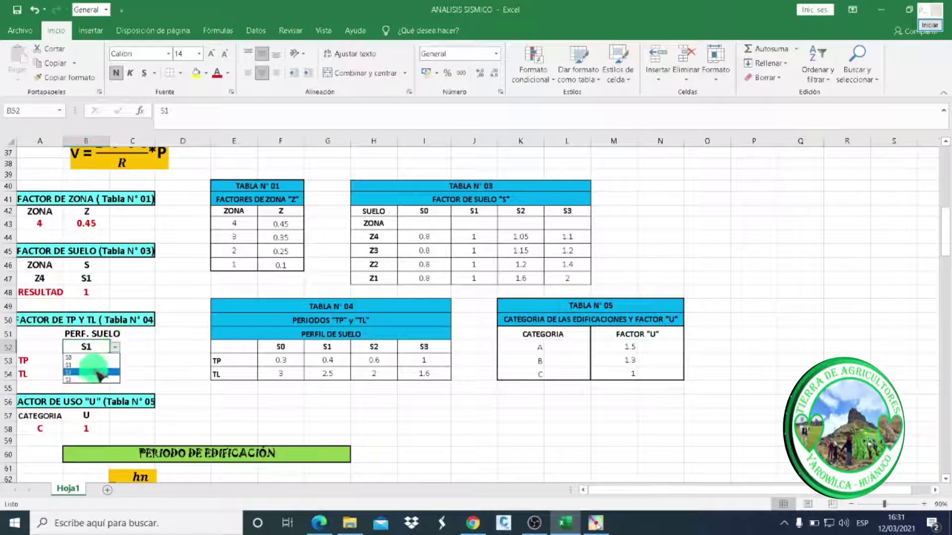
pyautogui.scroll(5, 144, 350)
pyautogui.scroll(3, 145, 352)
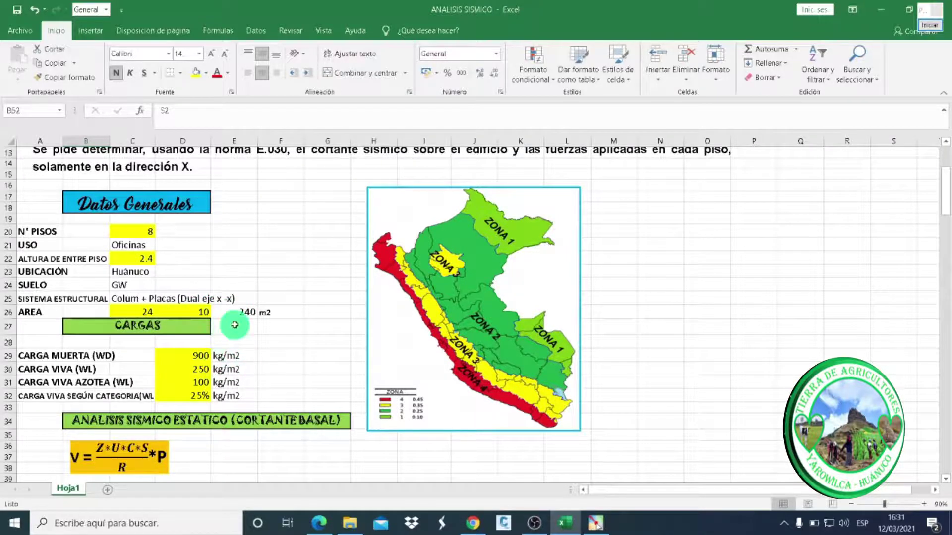
pyautogui.scroll(-3, 241, 332)
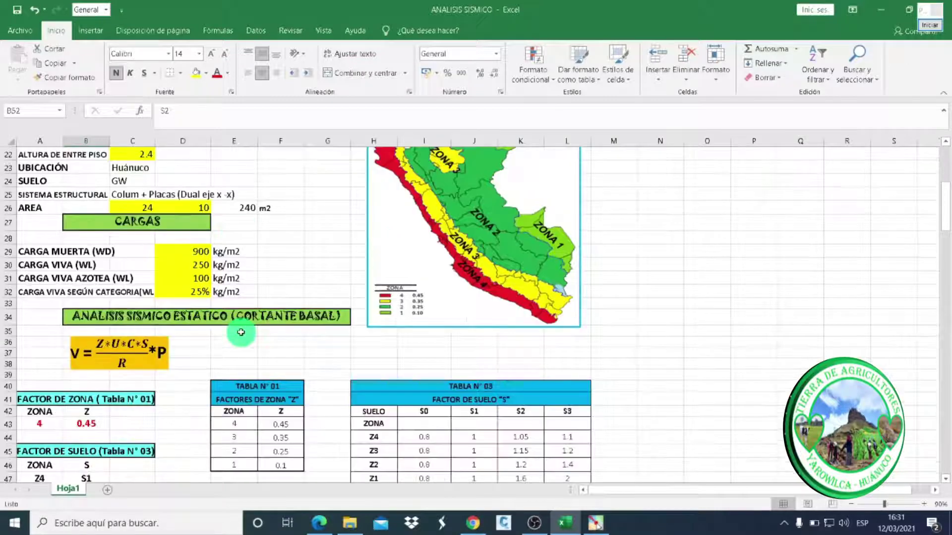
pyautogui.scroll(-1, 237, 334)
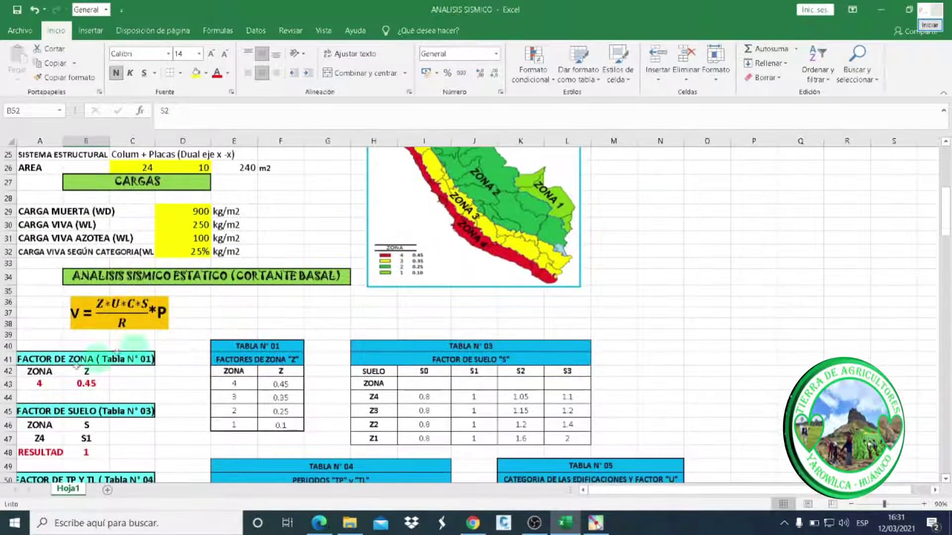
pyautogui.scroll(2, 340, 293)
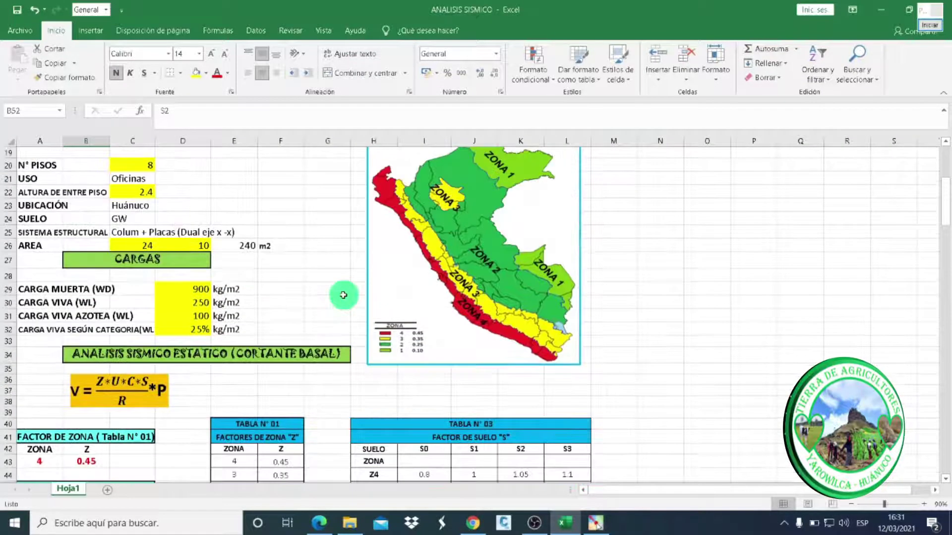
pyautogui.scroll(4, 230, 286)
pyautogui.scroll(2, 233, 282)
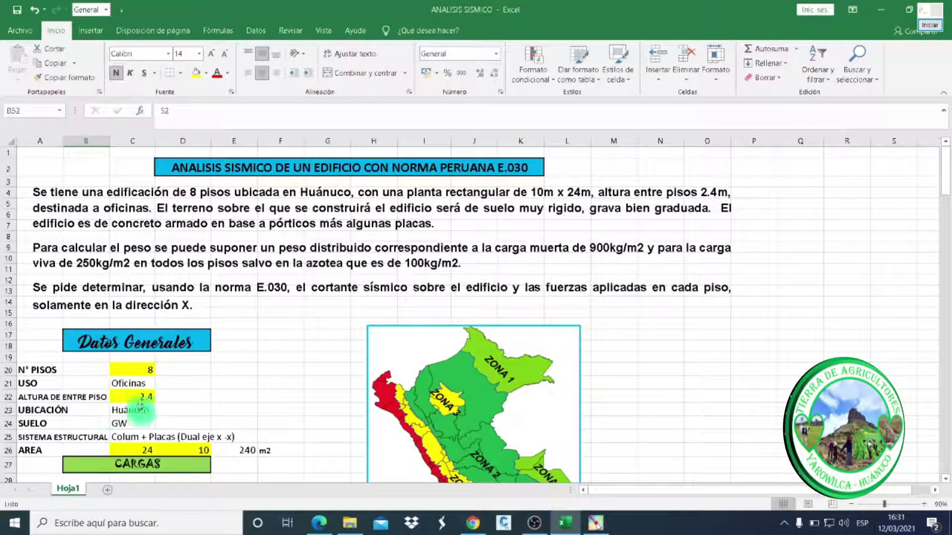
pyautogui.scroll(-2, 140, 395)
pyautogui.scroll(-2, 140, 395)
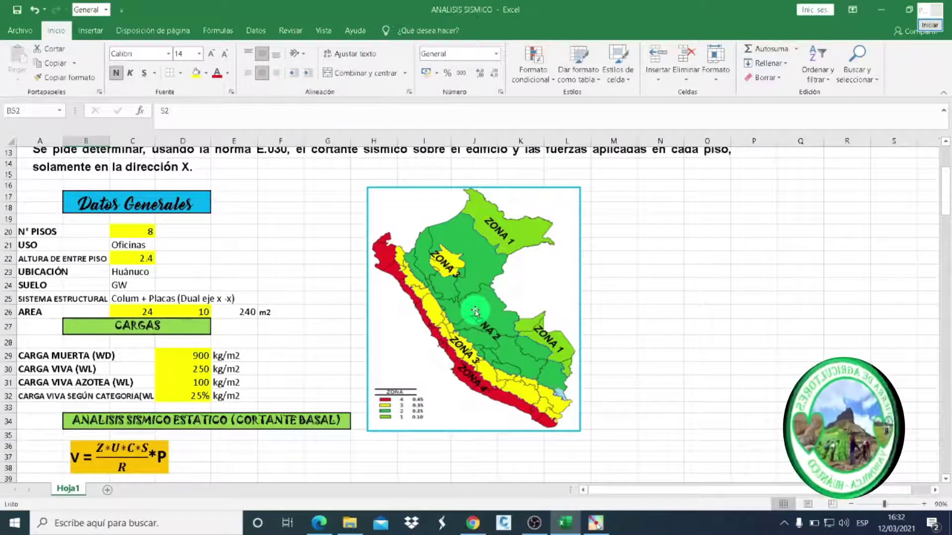
pyautogui.scroll(-3, 476, 311)
pyautogui.scroll(-2, 476, 311)
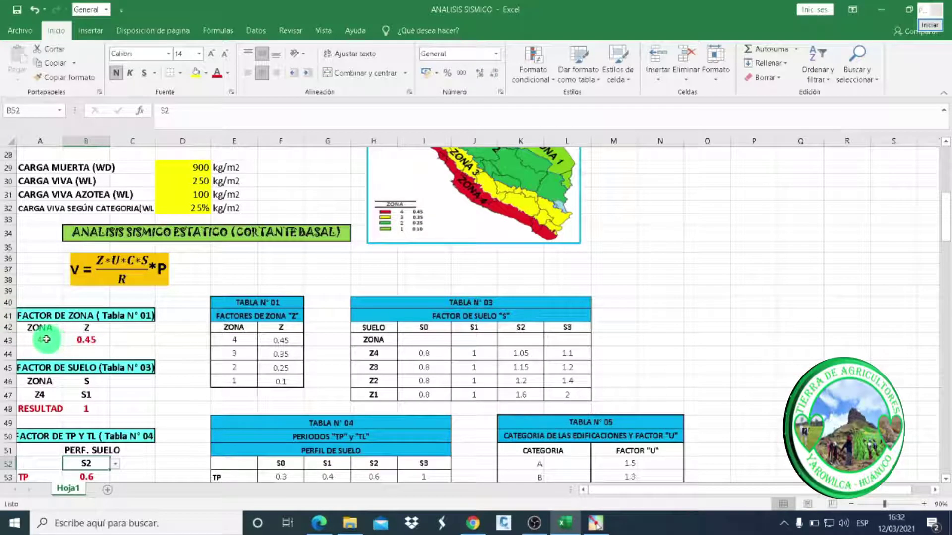
pyautogui.click(46, 339)
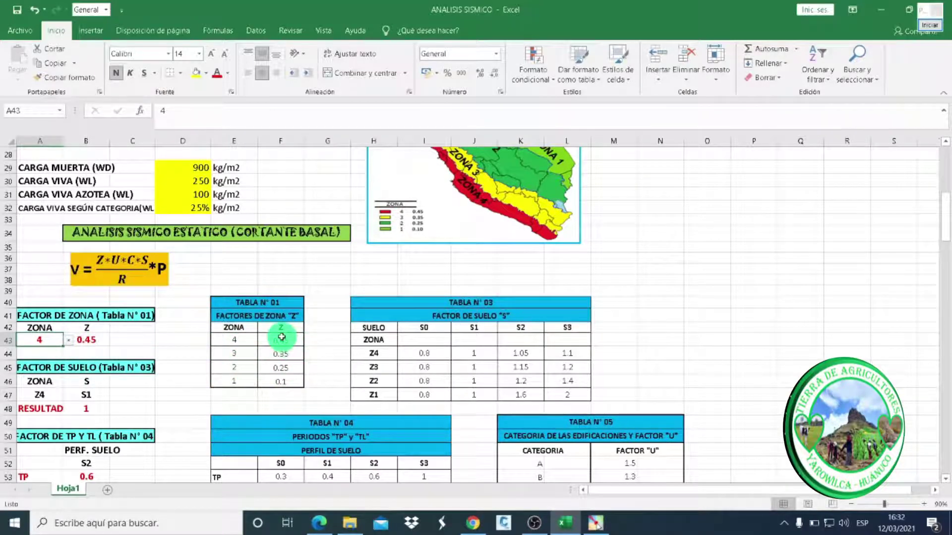
pyautogui.scroll(-1, 281, 337)
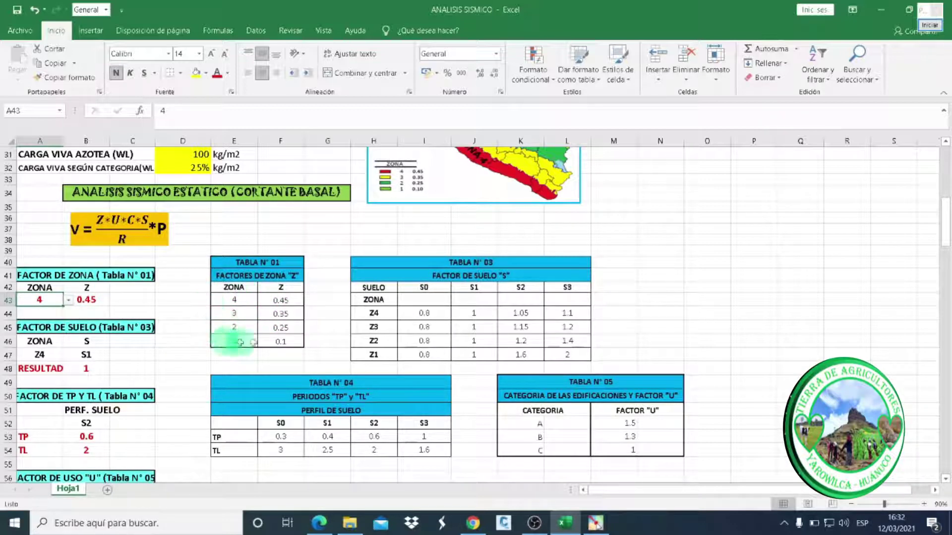
pyautogui.scroll(1, 449, 257)
pyautogui.scroll(1, 449, 258)
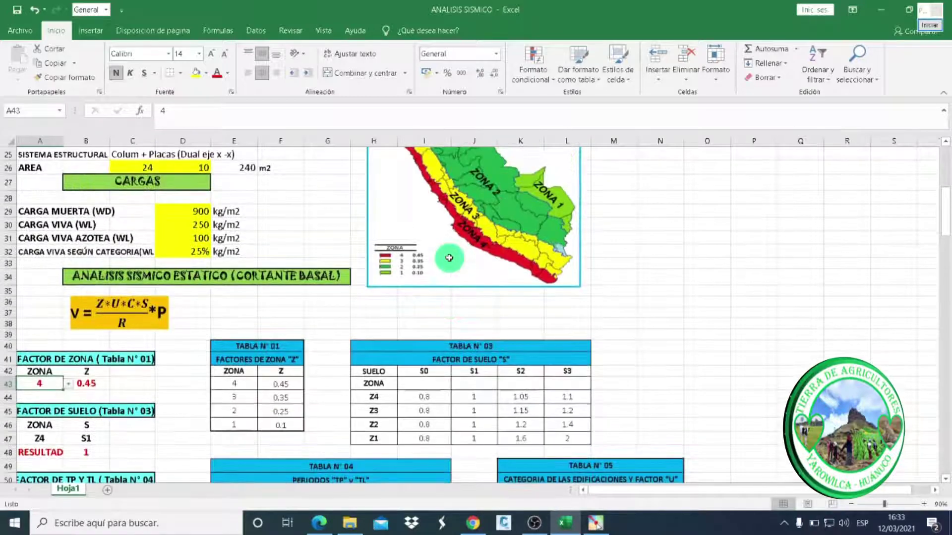
pyautogui.scroll(-2, 449, 258)
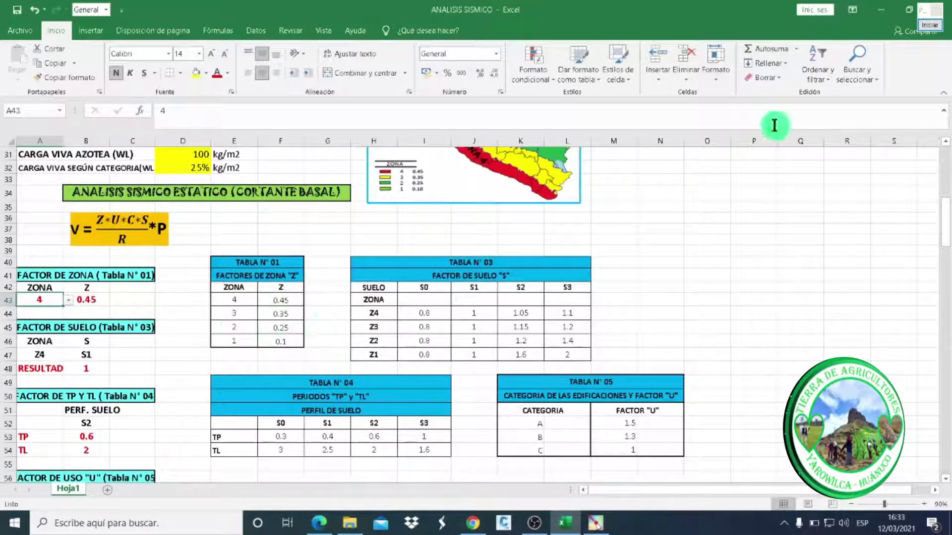
pyautogui.click(929, 24)
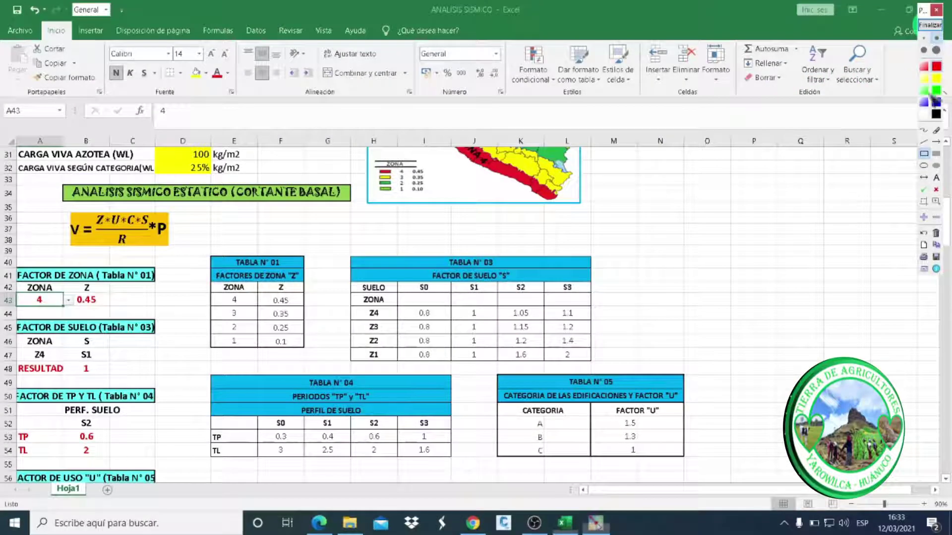
pyautogui.click(925, 155)
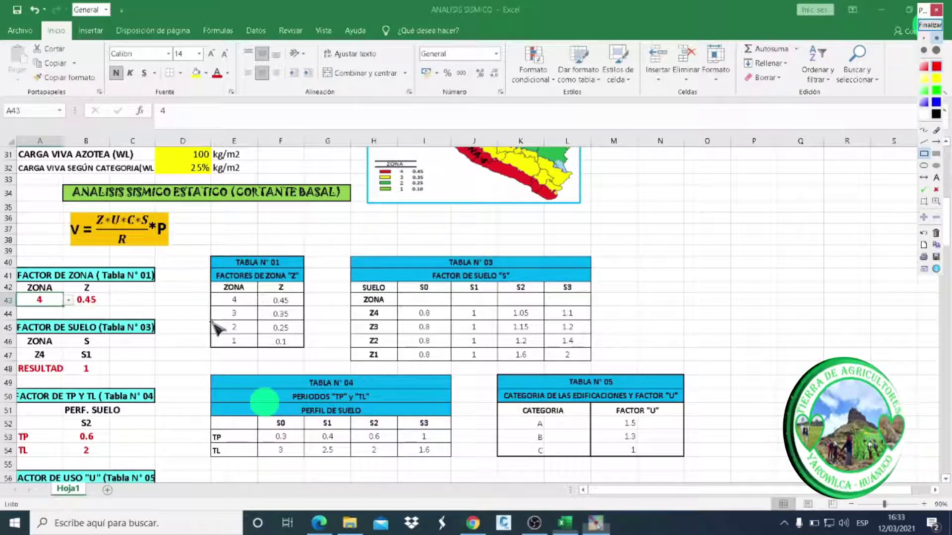
pyautogui.moveTo(212, 322)
pyautogui.mouseDown()
pyautogui.moveTo(232, 334)
pyautogui.moveTo(293, 336)
pyautogui.mouseUp()
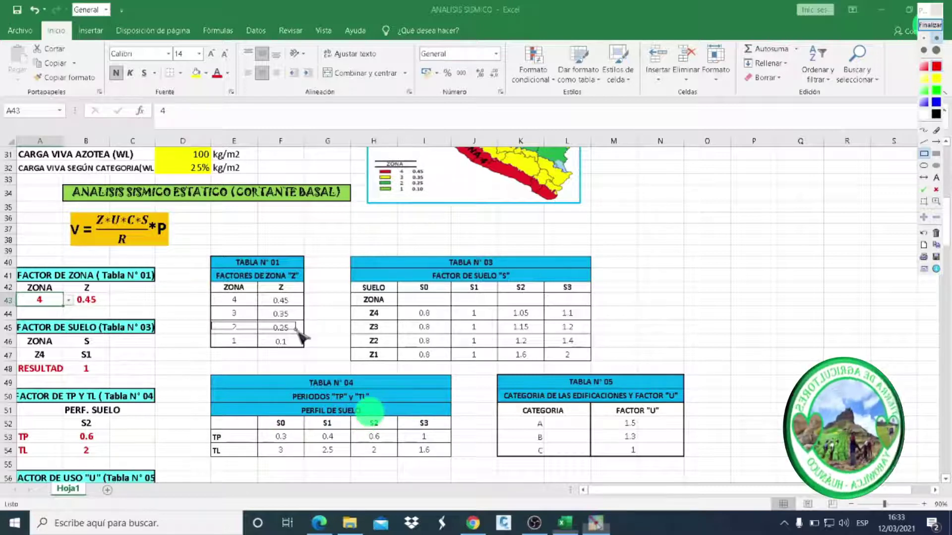
pyautogui.moveTo(300, 338); pyautogui.dragTo(302, 340)
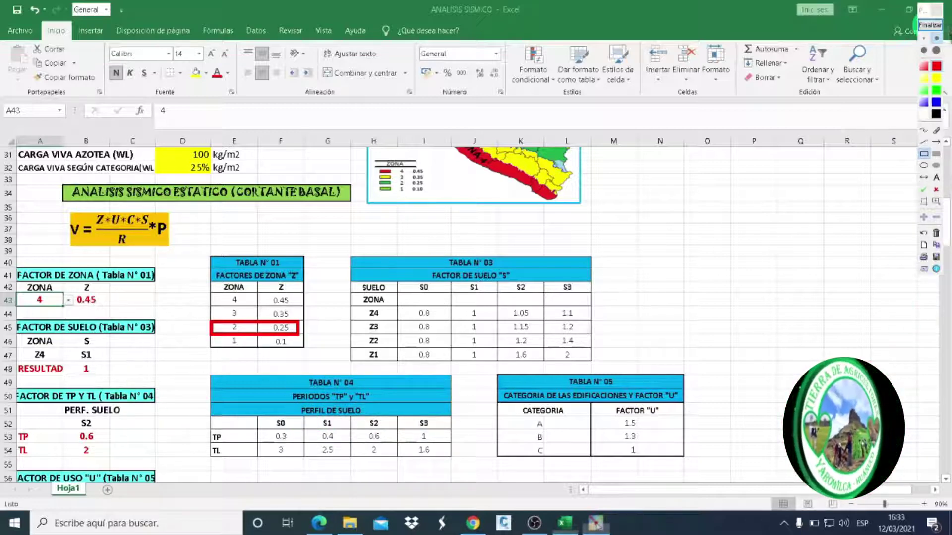
pyautogui.click(934, 28)
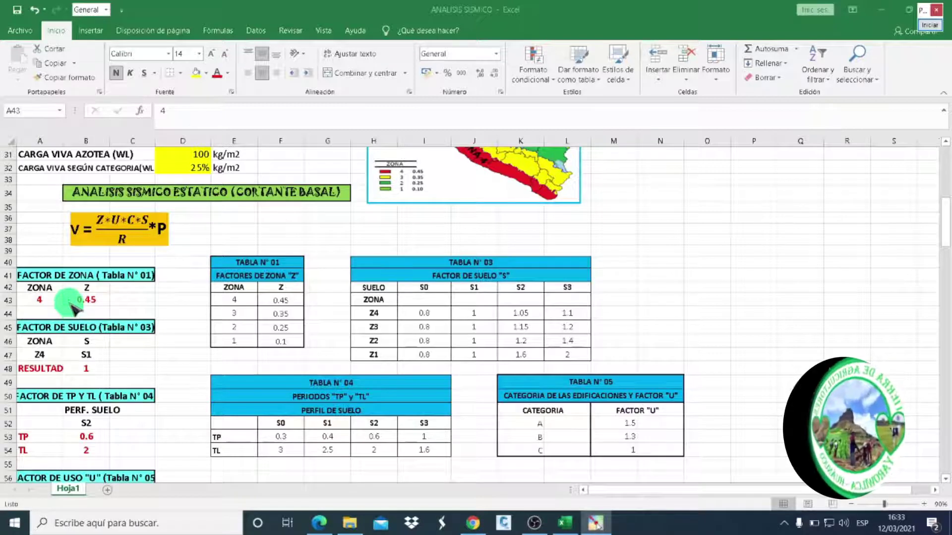
# Choose zone 2 in A43 and soil type S2 in B47, giving soil factor 1.05
pyautogui.click(70, 305)
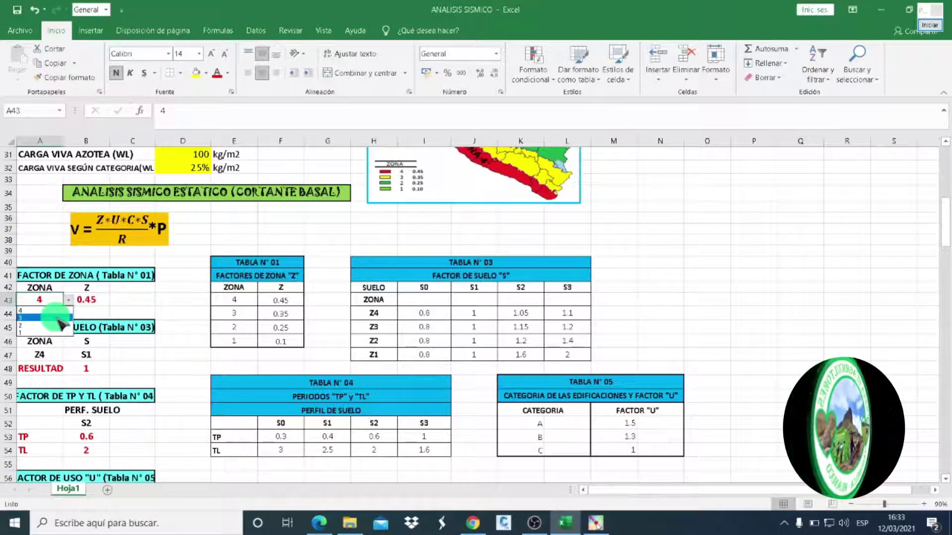
pyautogui.click(55, 326)
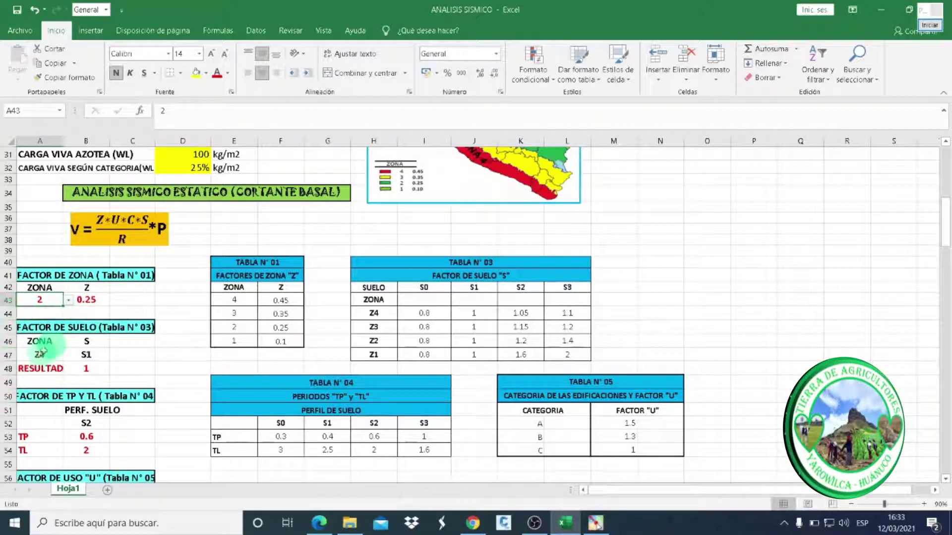
pyautogui.click(124, 356)
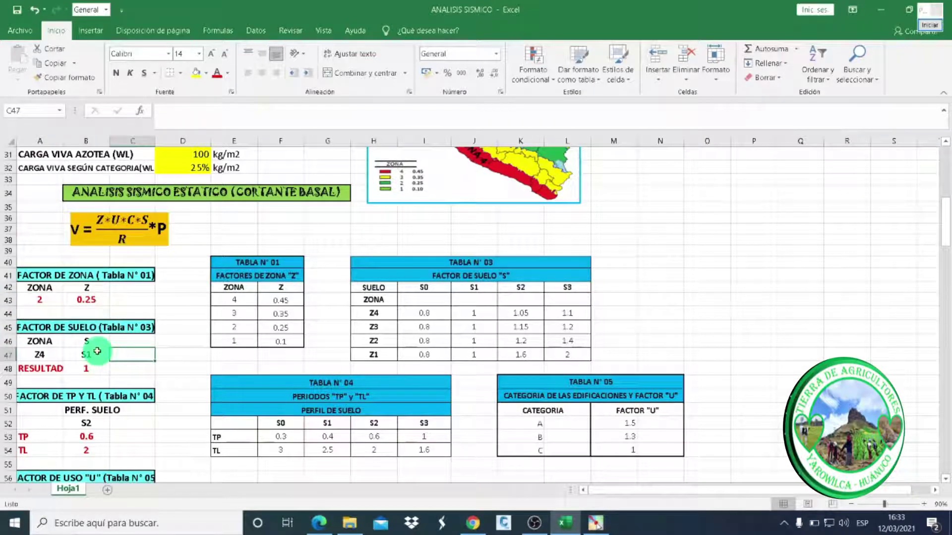
pyautogui.click(91, 355)
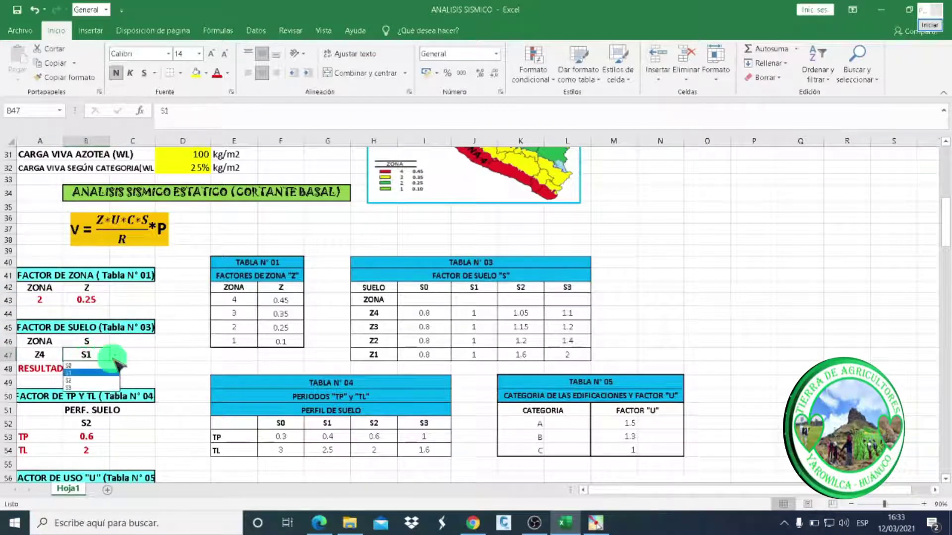
pyautogui.click(101, 380)
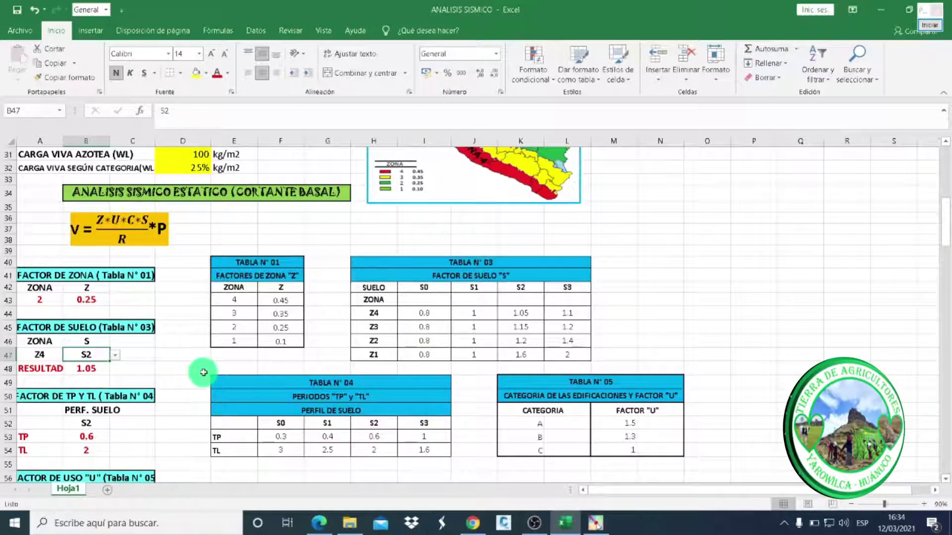
# Scroll back to the top of the sheet, then switch to the E.030 standard PDF
pyautogui.scroll(1, 199, 373)
pyautogui.scroll(2, 204, 372)
pyautogui.scroll(2, 204, 372)
pyautogui.scroll(4, 204, 372)
pyautogui.scroll(1, 204, 372)
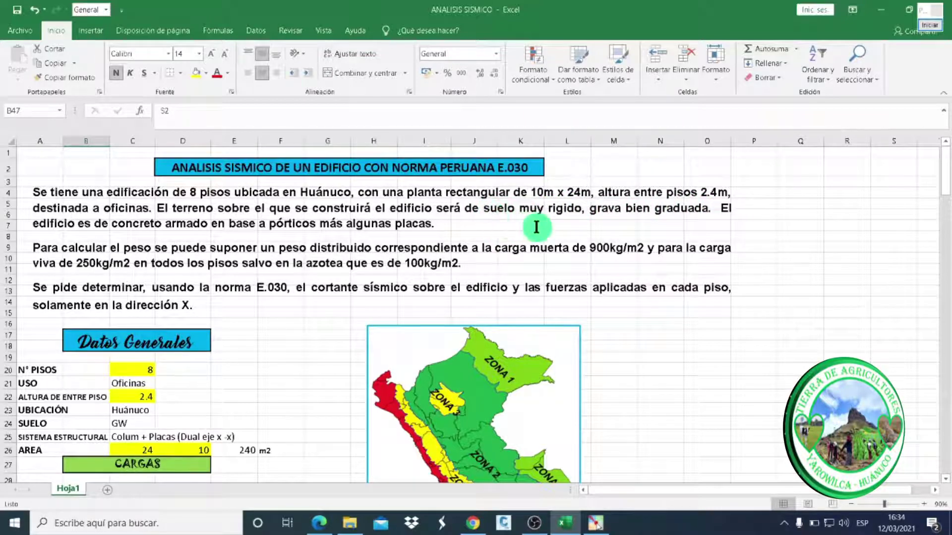
pyautogui.scroll(-1, 534, 227)
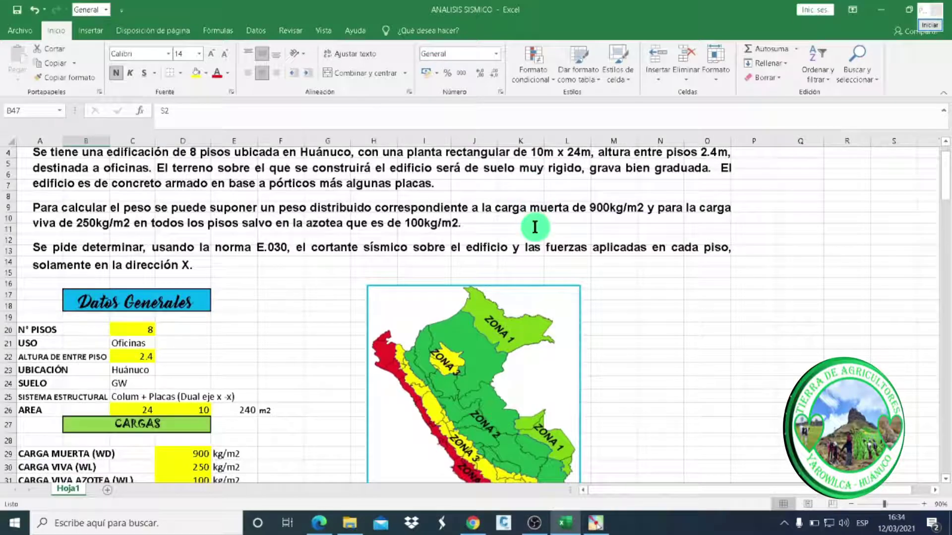
pyautogui.scroll(-3, 535, 227)
pyautogui.scroll(-1, 535, 227)
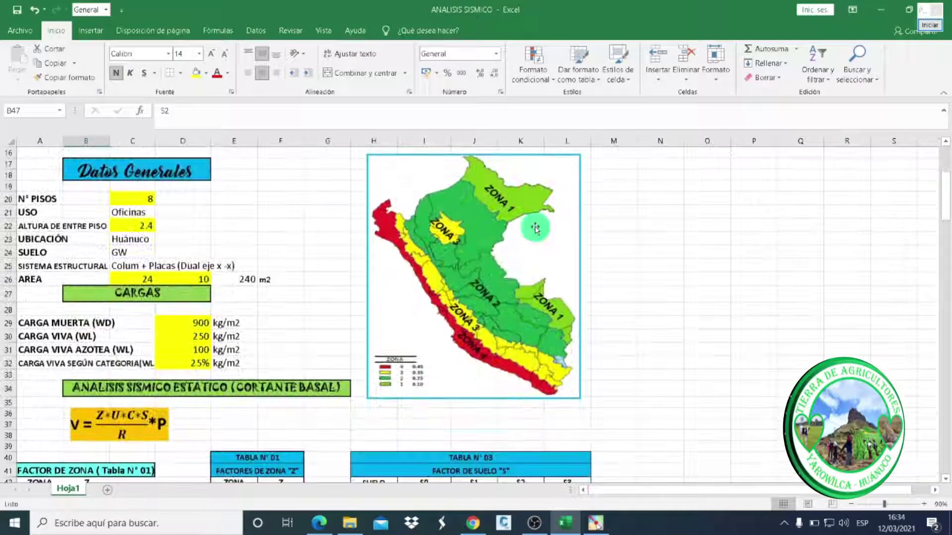
pyautogui.scroll(3, 535, 227)
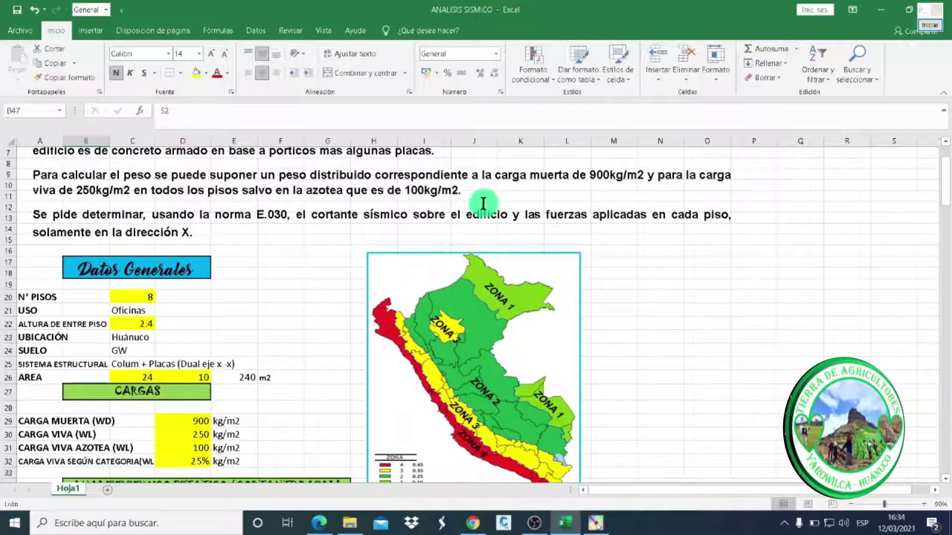
pyautogui.scroll(-1, 304, 296)
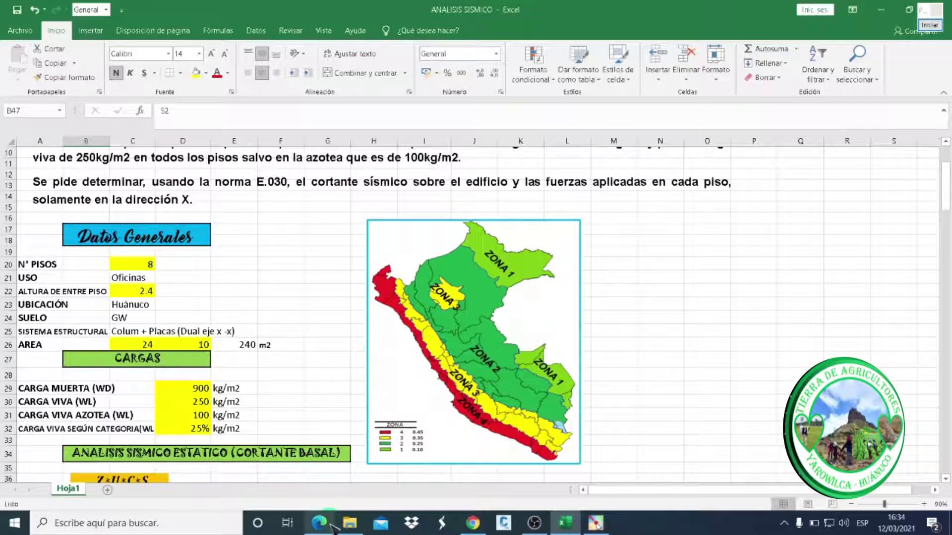
pyautogui.moveTo(319, 522)
pyautogui.click(319, 480)
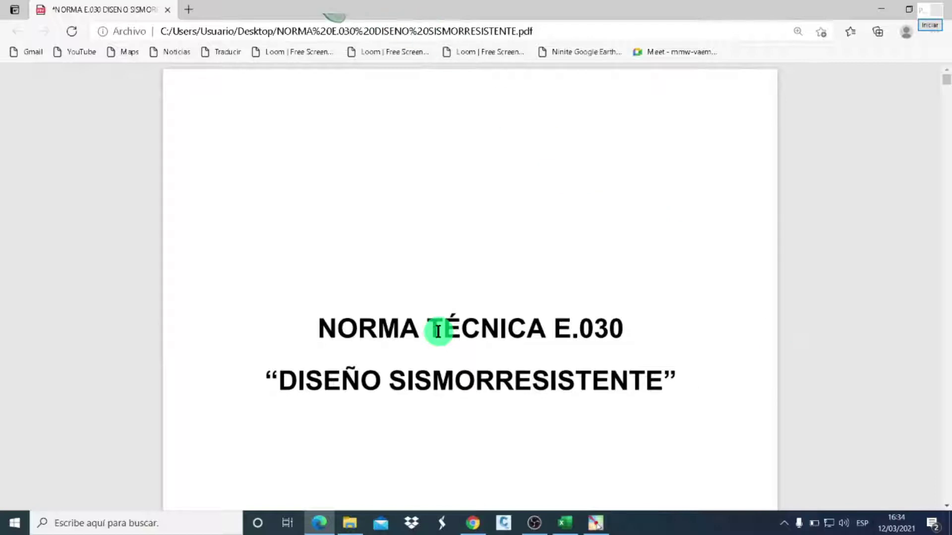
# Read the E.030 PDF's section 2.3.1 soil profiles S0 to S2, then return to the workbook
pyautogui.scroll(-4, 439, 331)
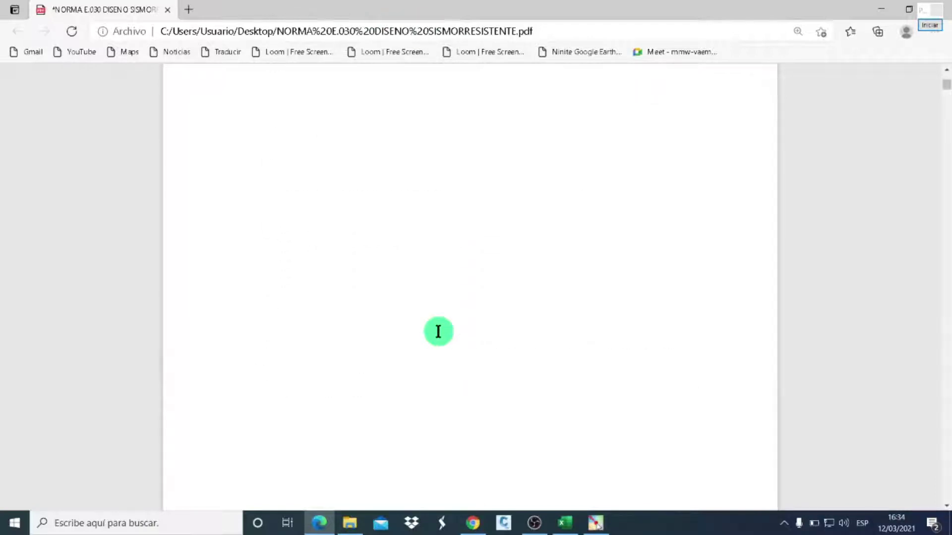
pyautogui.scroll(-4, 438, 331)
pyautogui.scroll(5, 439, 331)
pyautogui.scroll(3, 437, 330)
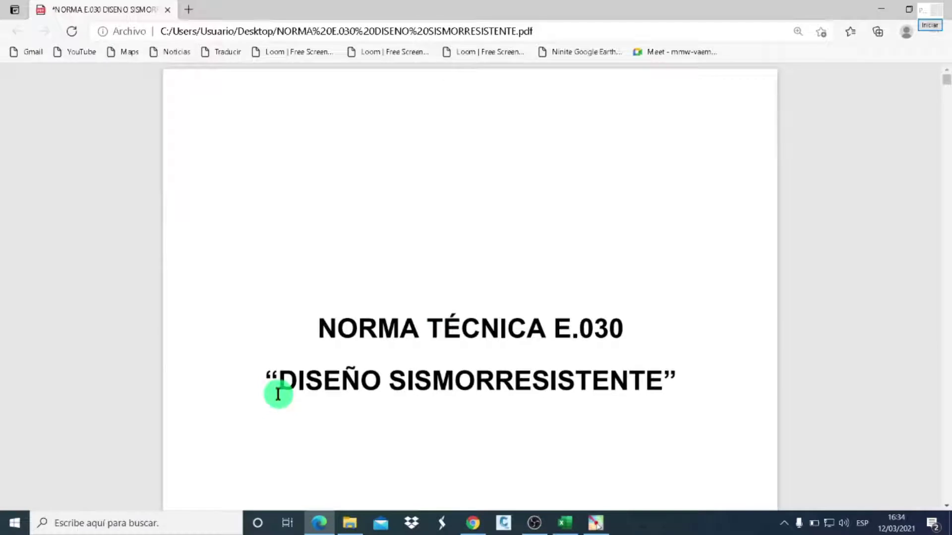
pyautogui.scroll(-3, 474, 386)
pyautogui.scroll(-5, 474, 386)
pyautogui.scroll(-5, 474, 387)
pyautogui.scroll(-5, 474, 387)
pyautogui.scroll(-5, 474, 386)
pyautogui.scroll(-5, 474, 386)
pyautogui.scroll(-5, 475, 386)
pyautogui.scroll(-5, 474, 386)
pyautogui.scroll(-10, 474, 387)
pyautogui.scroll(-5, 474, 387)
pyautogui.scroll(5, 474, 386)
pyautogui.scroll(-3, 474, 387)
pyautogui.scroll(-5, 474, 387)
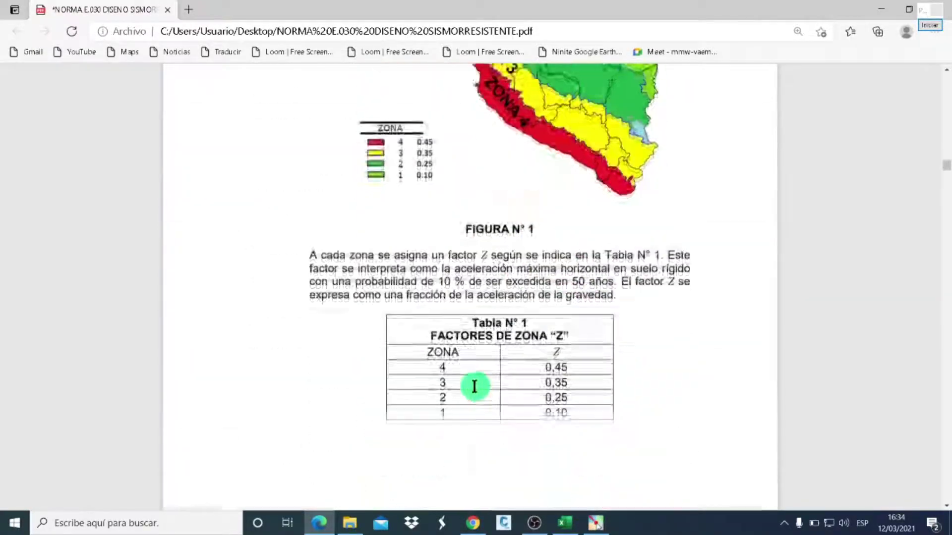
pyautogui.scroll(-5, 475, 387)
pyautogui.scroll(-5, 474, 386)
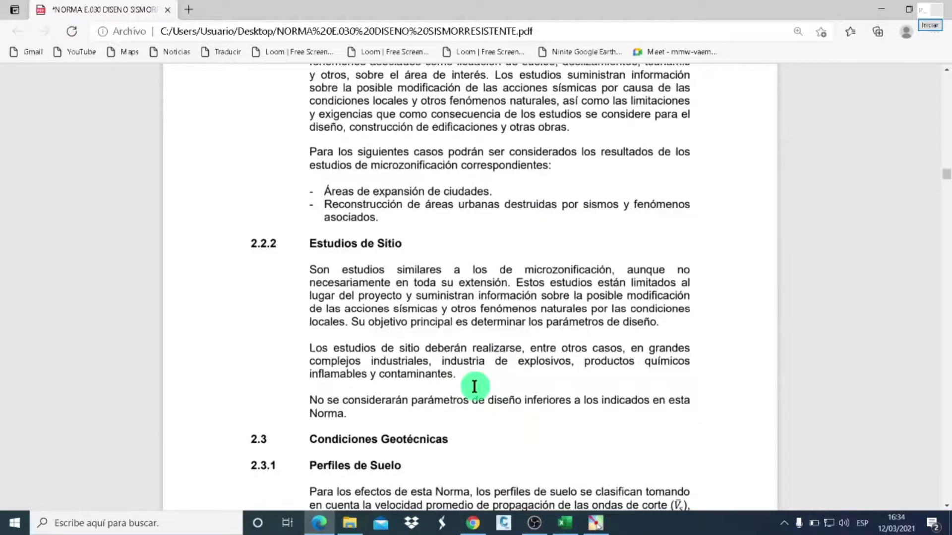
pyautogui.scroll(-2, 475, 387)
pyautogui.scroll(-3, 474, 387)
pyautogui.scroll(-5, 474, 387)
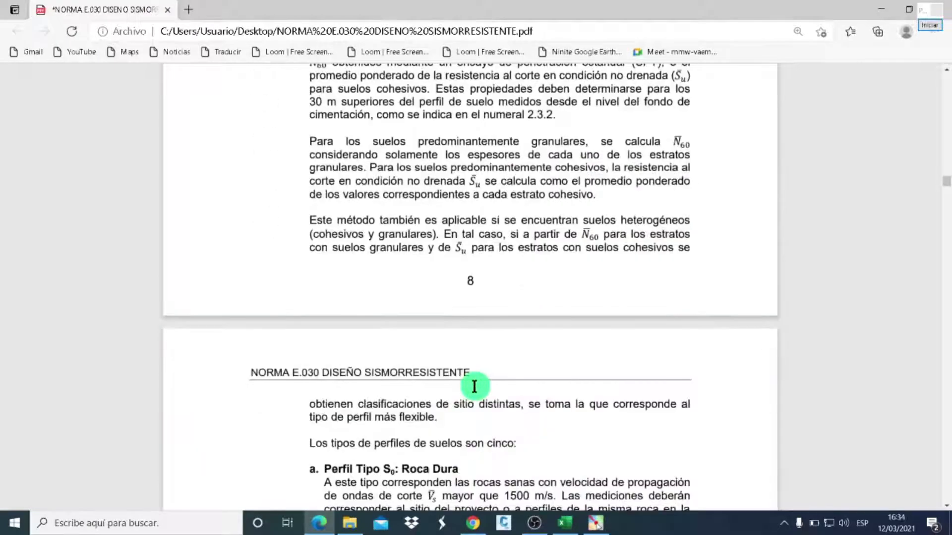
pyautogui.scroll(-4, 474, 387)
pyautogui.scroll(-3, 475, 387)
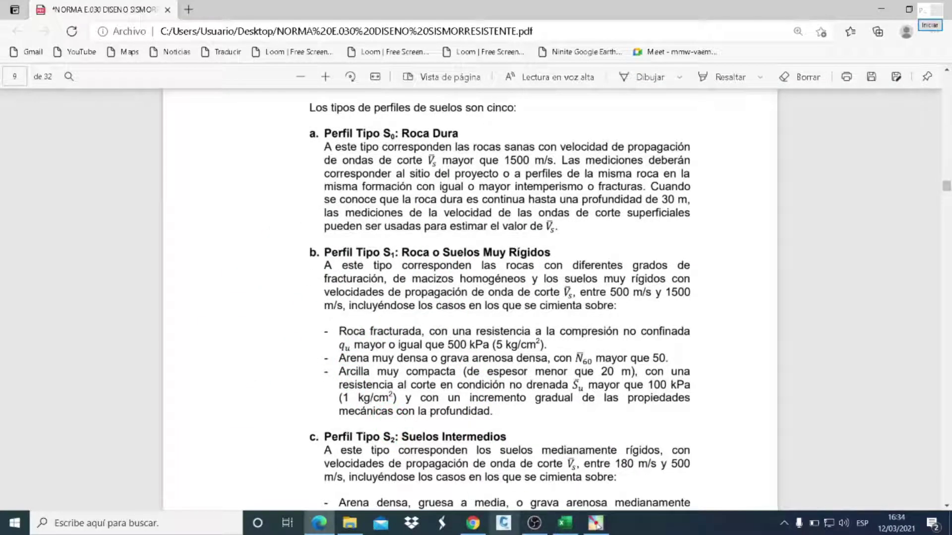
pyautogui.click(566, 522)
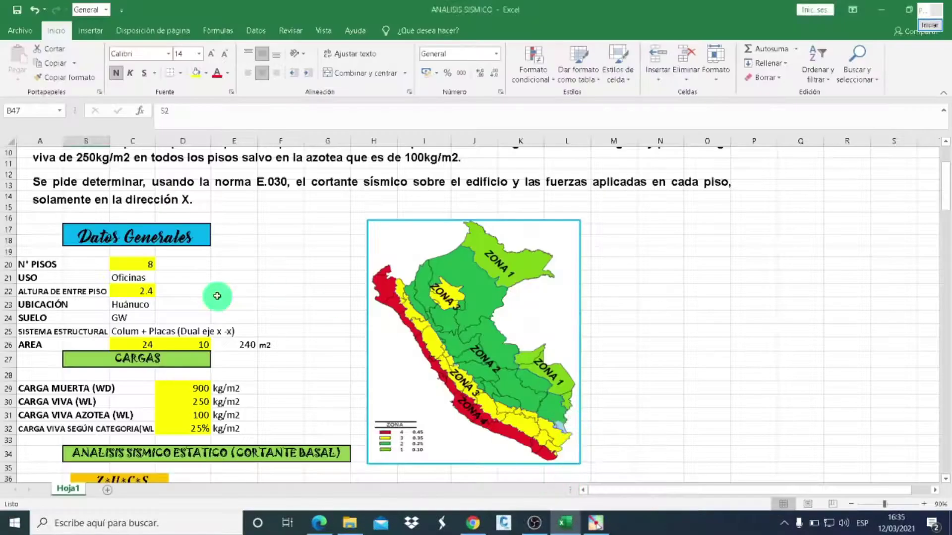
pyautogui.scroll(-2, 218, 296)
pyautogui.scroll(-3, 218, 297)
pyautogui.scroll(-3, 222, 302)
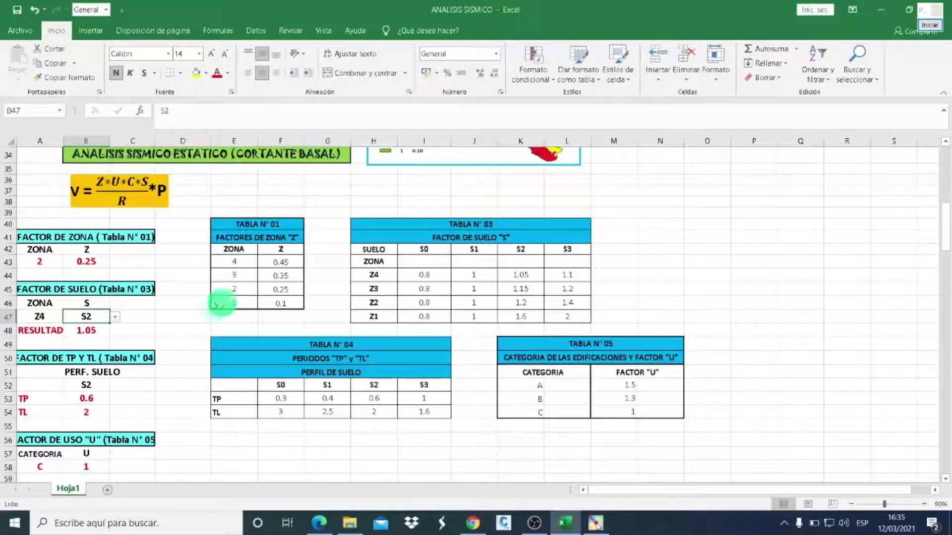
pyautogui.scroll(5, 404, 337)
pyautogui.scroll(3, 461, 332)
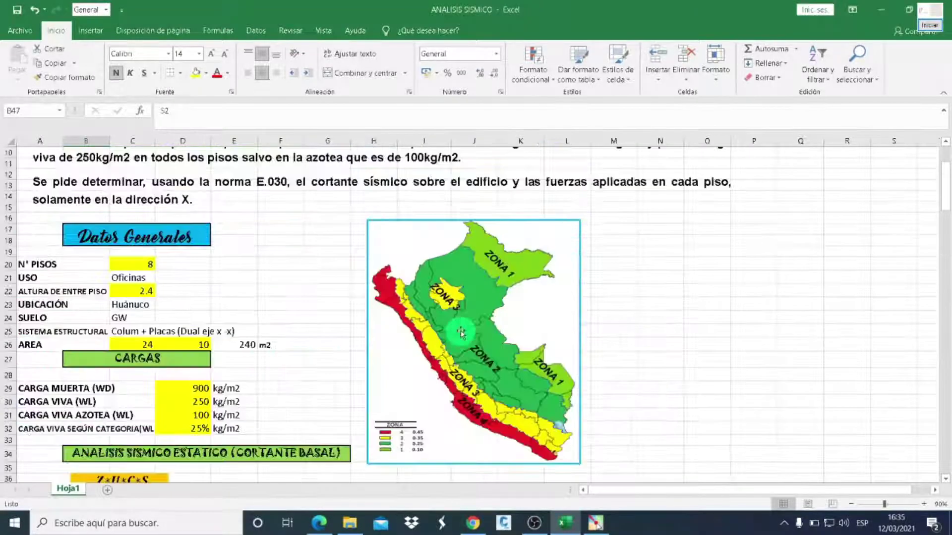
pyautogui.scroll(3, 461, 332)
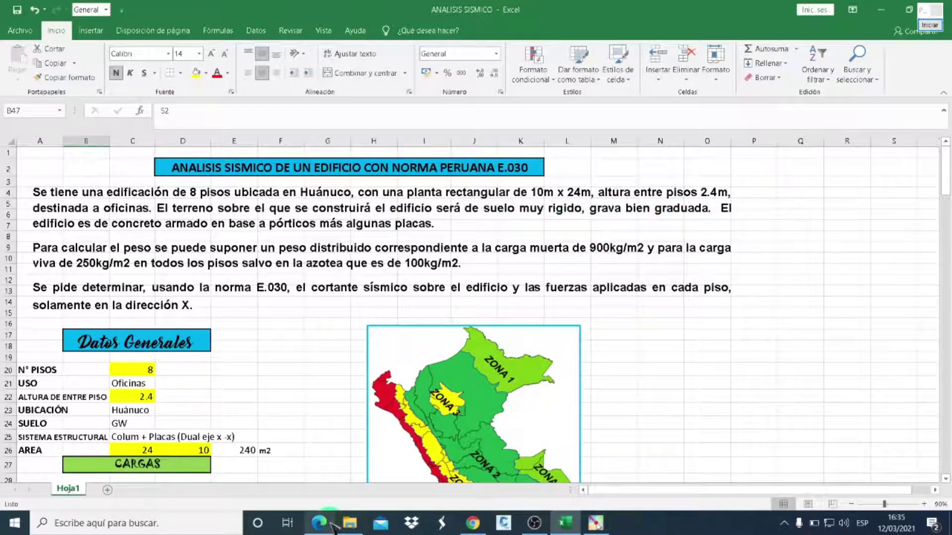
pyautogui.click(318, 466)
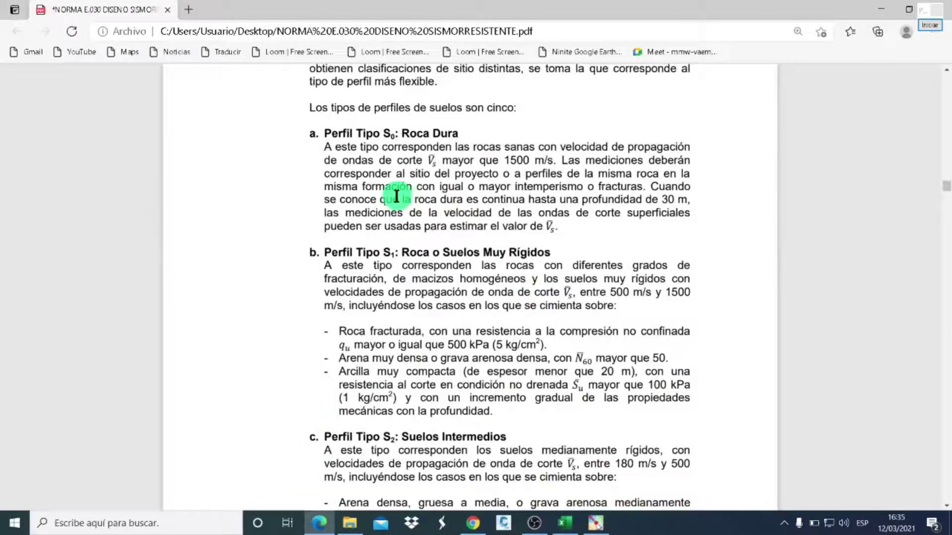
pyautogui.scroll(3, 397, 196)
pyautogui.scroll(5, 396, 266)
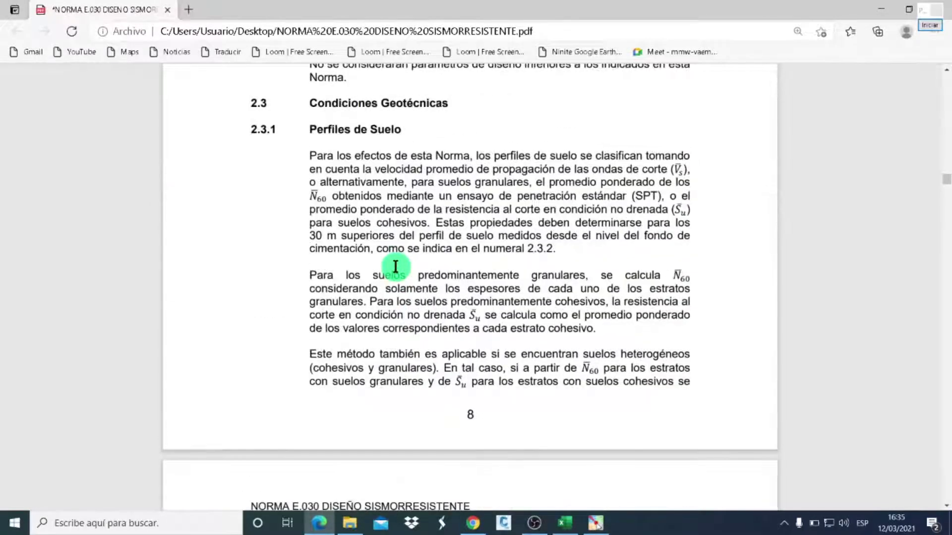
pyautogui.scroll(-3, 396, 267)
pyautogui.scroll(-3, 396, 267)
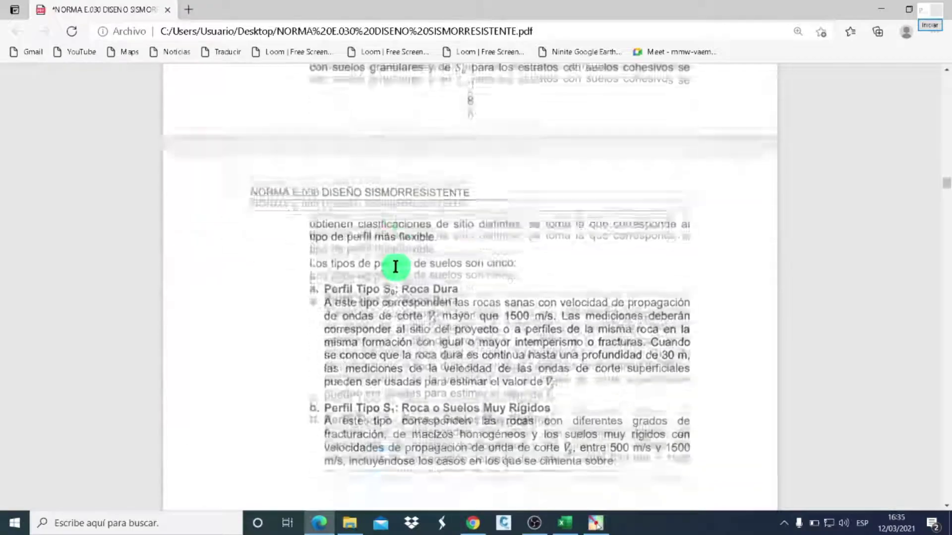
pyautogui.scroll(-3, 396, 265)
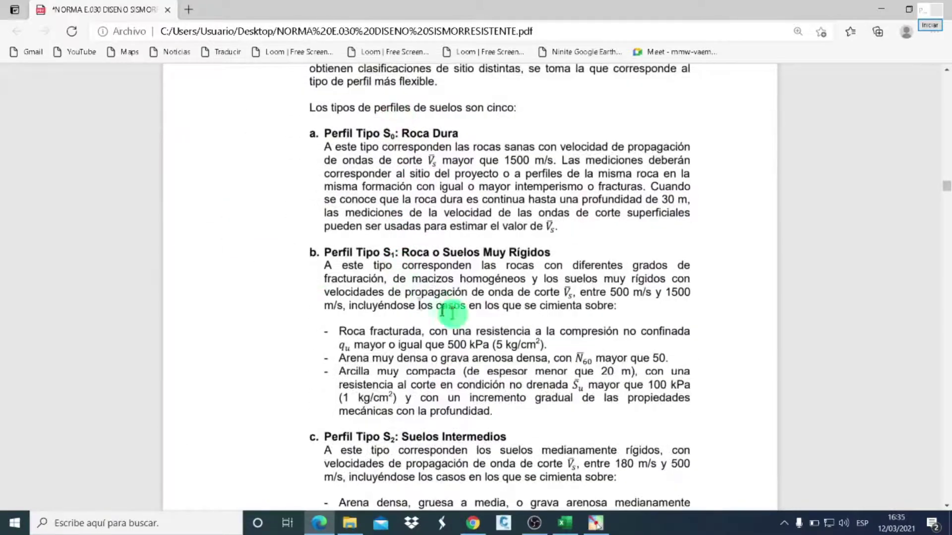
pyautogui.scroll(-3, 397, 324)
pyautogui.scroll(-3, 402, 313)
pyautogui.scroll(-4, 387, 326)
pyautogui.scroll(-5, 420, 324)
pyautogui.scroll(-5, 436, 327)
pyautogui.scroll(7, 444, 333)
pyautogui.scroll(-6, 441, 329)
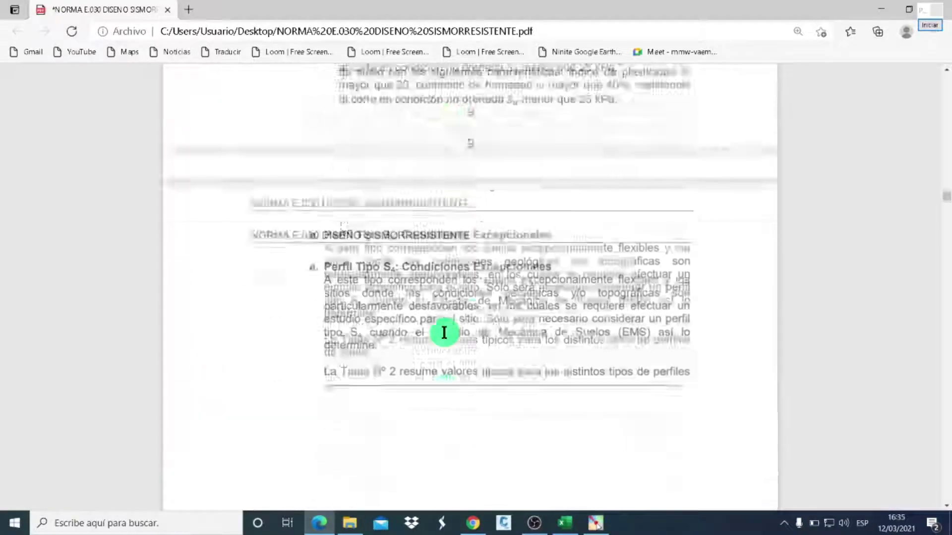
pyautogui.scroll(-4, 578, 270)
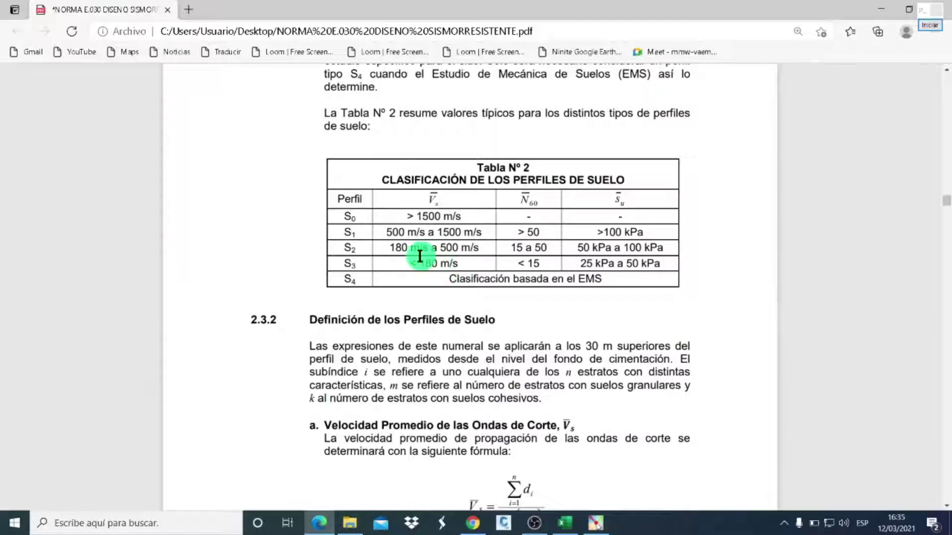
pyautogui.scroll(5, 419, 256)
pyautogui.scroll(2, 419, 256)
pyautogui.scroll(5, 420, 256)
pyautogui.scroll(2, 419, 257)
pyautogui.scroll(1, 420, 256)
pyautogui.scroll(3, 419, 256)
pyautogui.scroll(2, 419, 256)
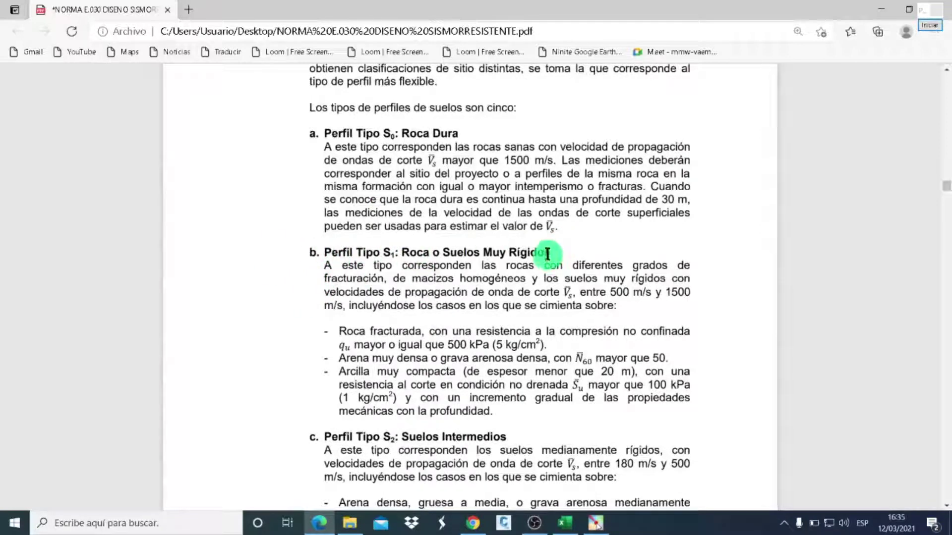
pyautogui.moveTo(547, 254); pyautogui.dragTo(339, 252)
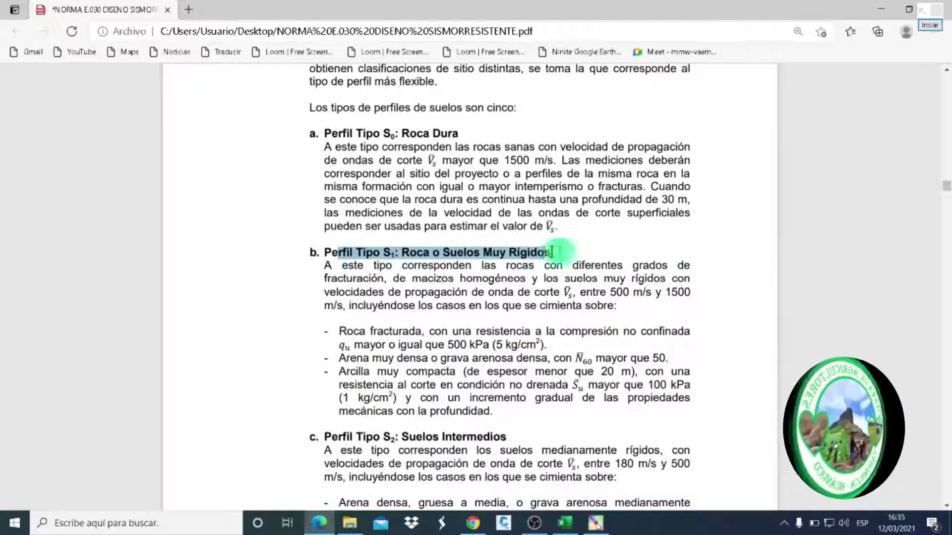
pyautogui.click(520, 255)
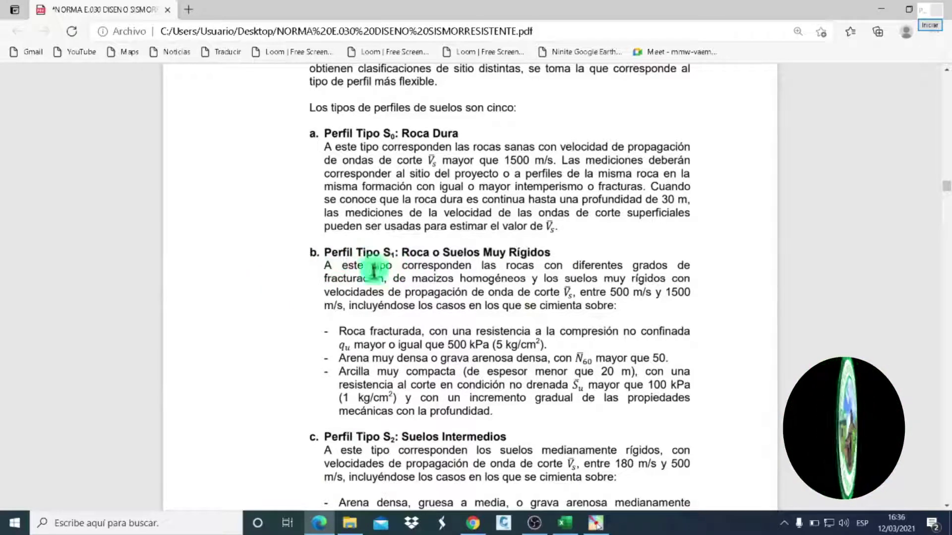
pyautogui.scroll(-5, 391, 282)
pyautogui.scroll(5, 404, 290)
pyautogui.scroll(7, 406, 282)
pyautogui.scroll(-6, 406, 283)
pyautogui.scroll(-10, 406, 282)
pyautogui.scroll(-8, 407, 283)
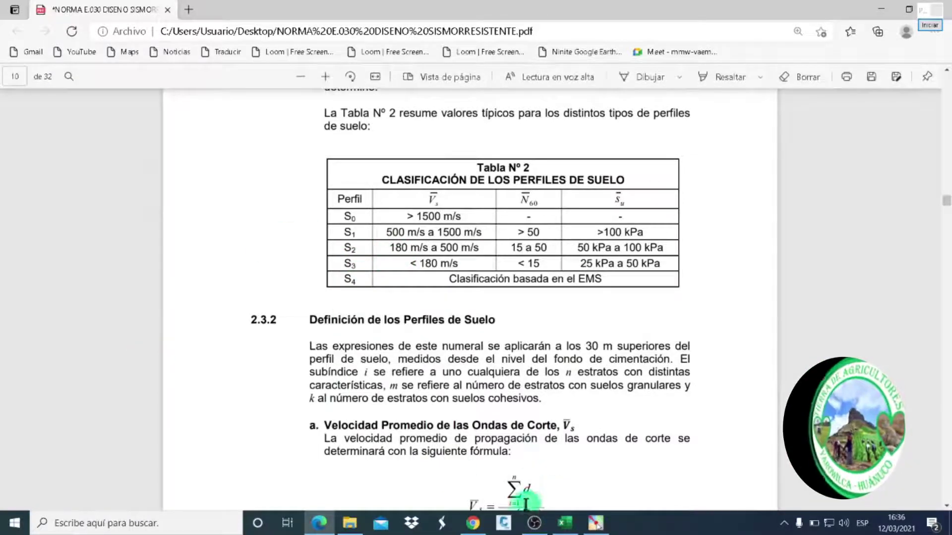
pyautogui.click(565, 523)
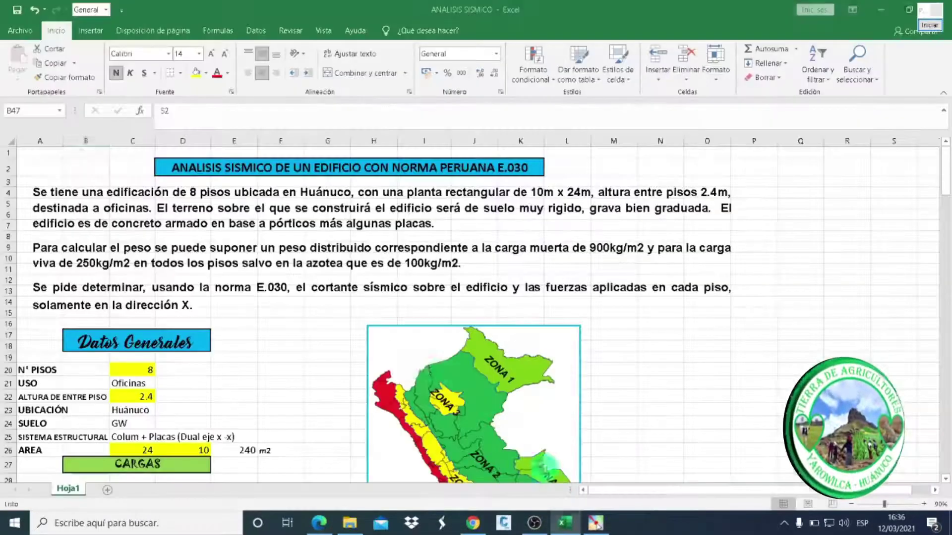
pyautogui.scroll(-2, 226, 355)
pyautogui.scroll(-3, 227, 353)
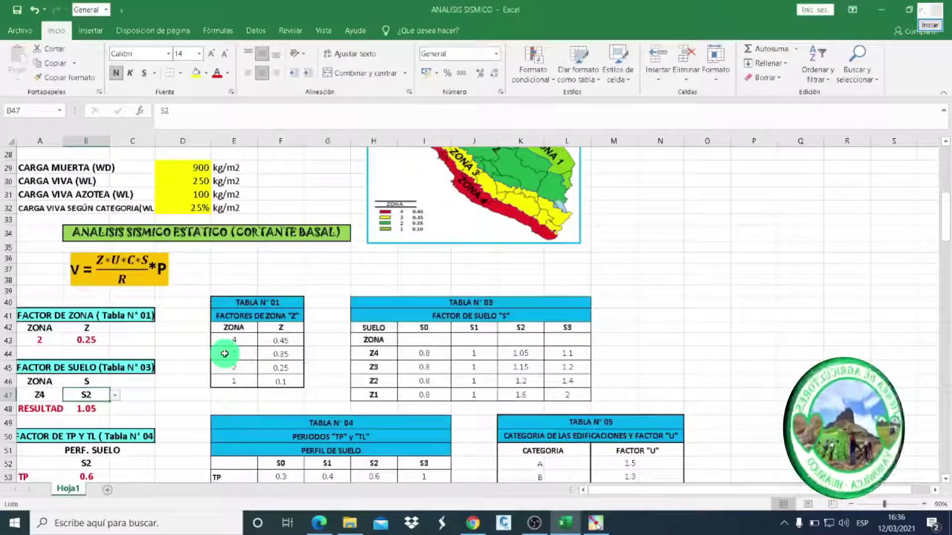
pyautogui.scroll(-2, 227, 352)
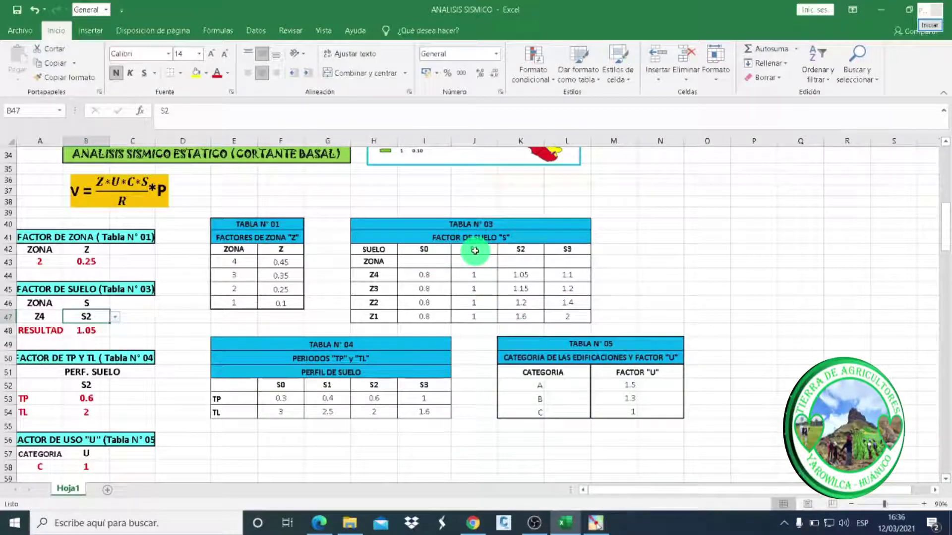
pyautogui.click(930, 25)
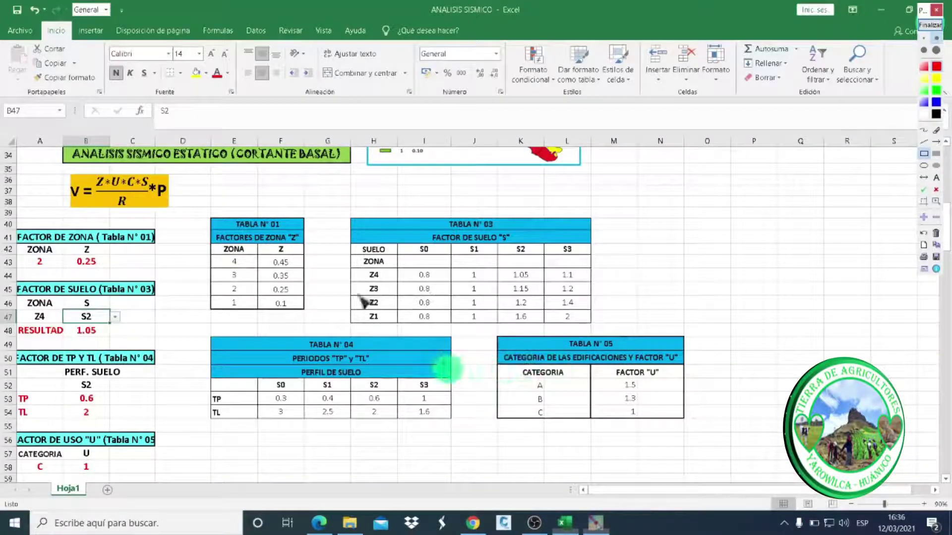
pyautogui.click(572, 356)
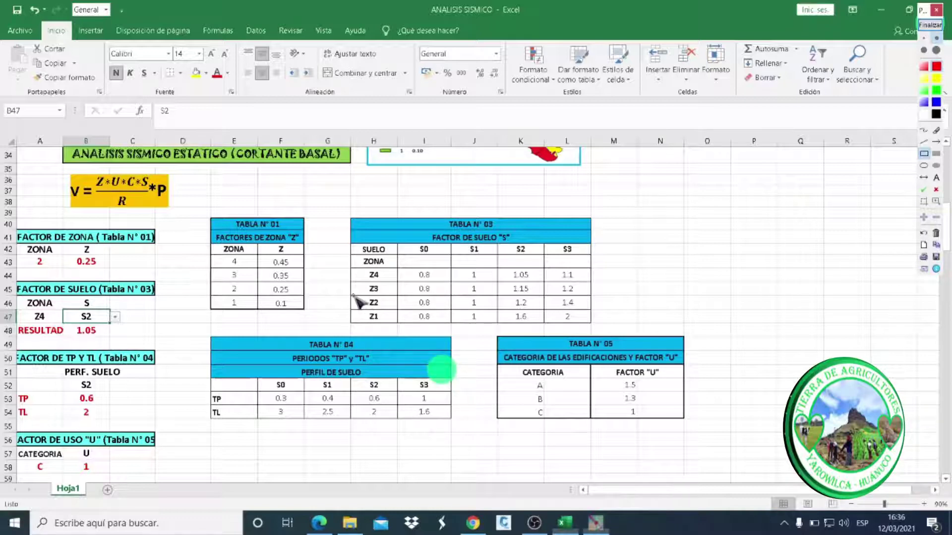
pyautogui.moveTo(352, 297); pyautogui.dragTo(470, 308)
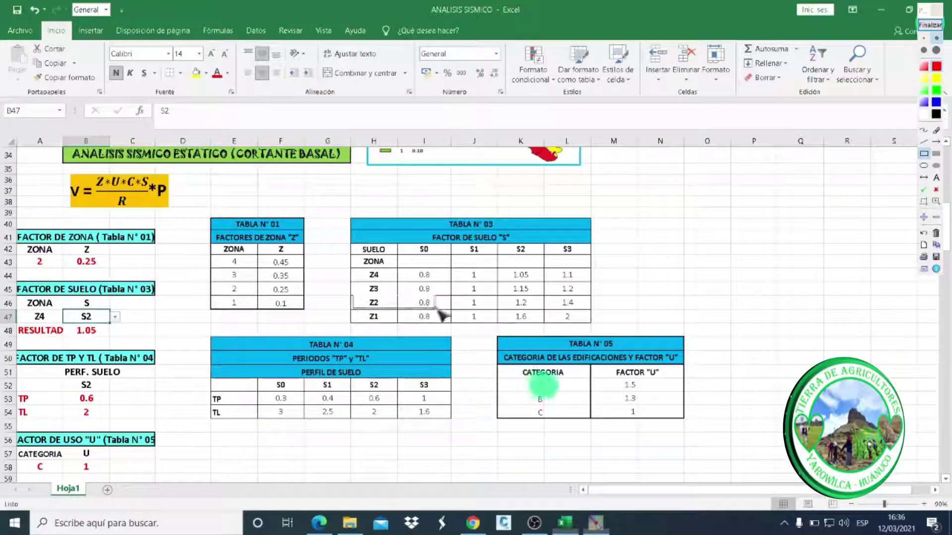
pyautogui.moveTo(484, 311); pyautogui.dragTo(483, 310)
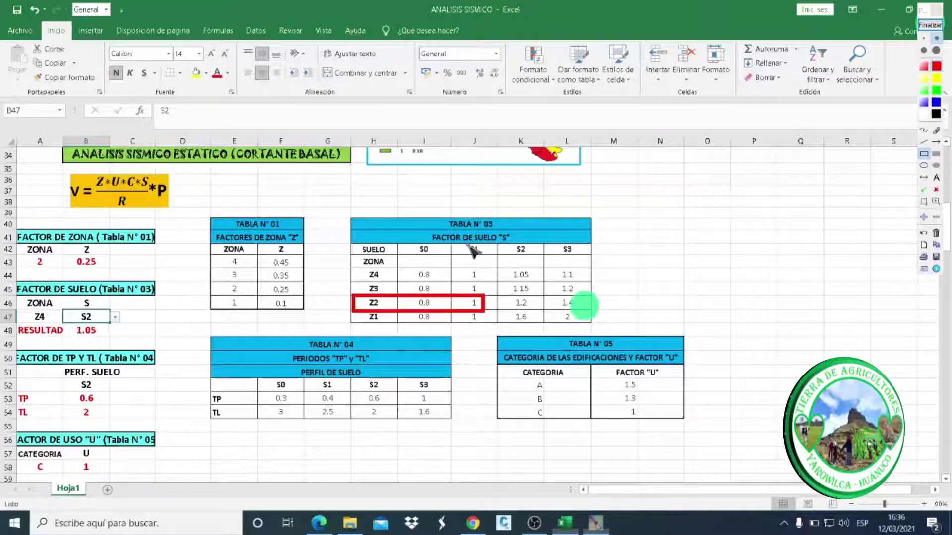
pyautogui.moveTo(465, 244); pyautogui.dragTo(486, 318)
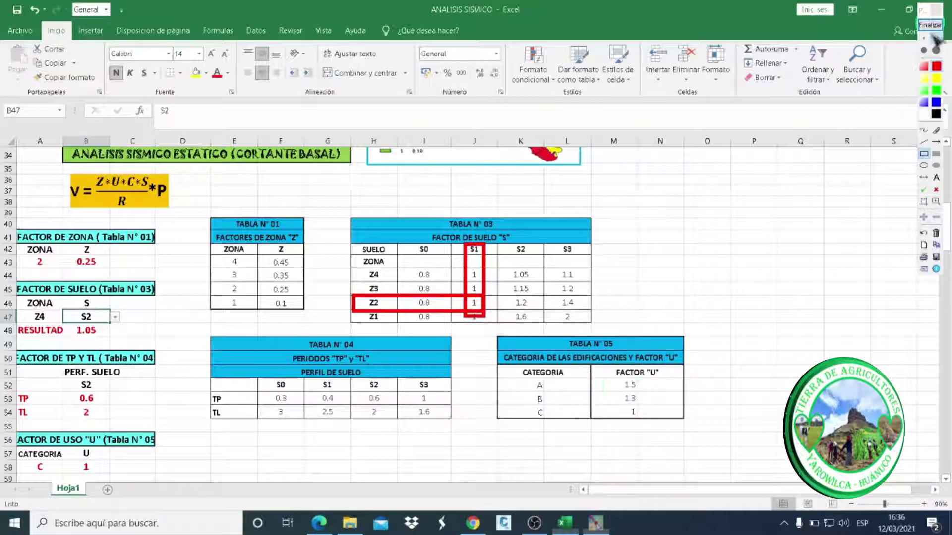
pyautogui.click(930, 29)
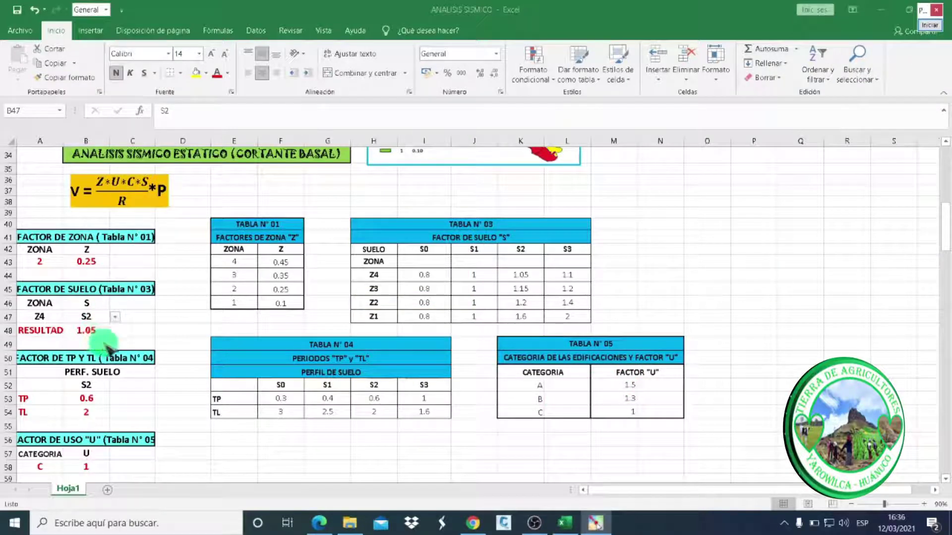
pyautogui.click(45, 319)
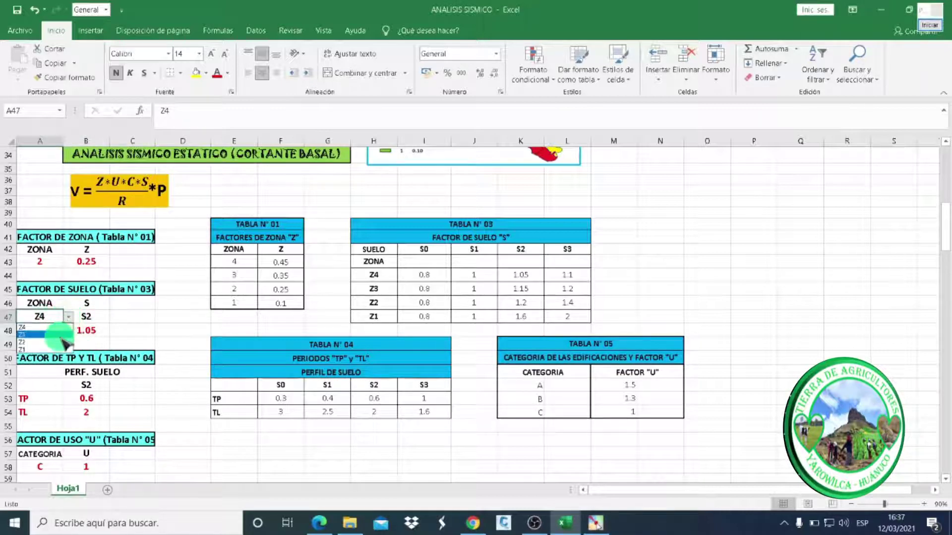
# Pair zone Z2 with soil profile S1 in B47 so the soil factor becomes 1
pyautogui.click(60, 342)
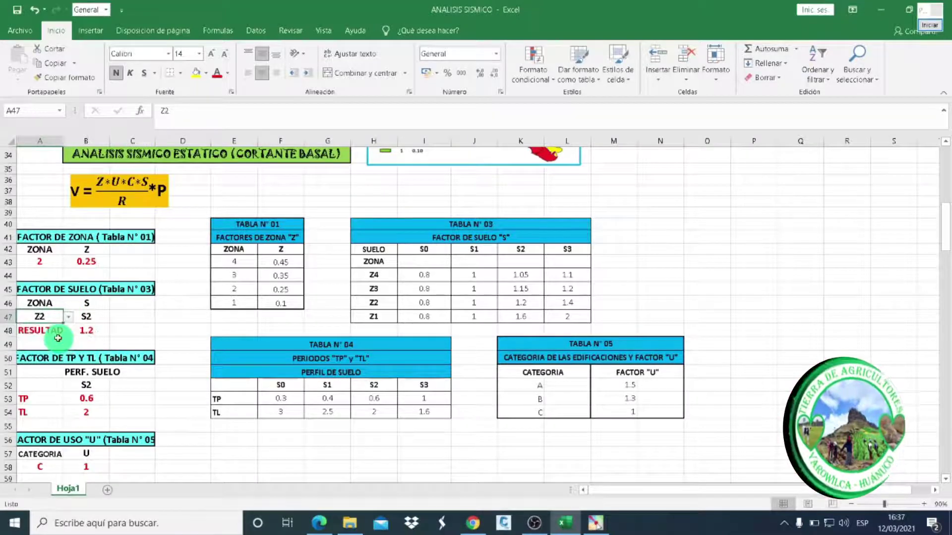
pyautogui.click(90, 319)
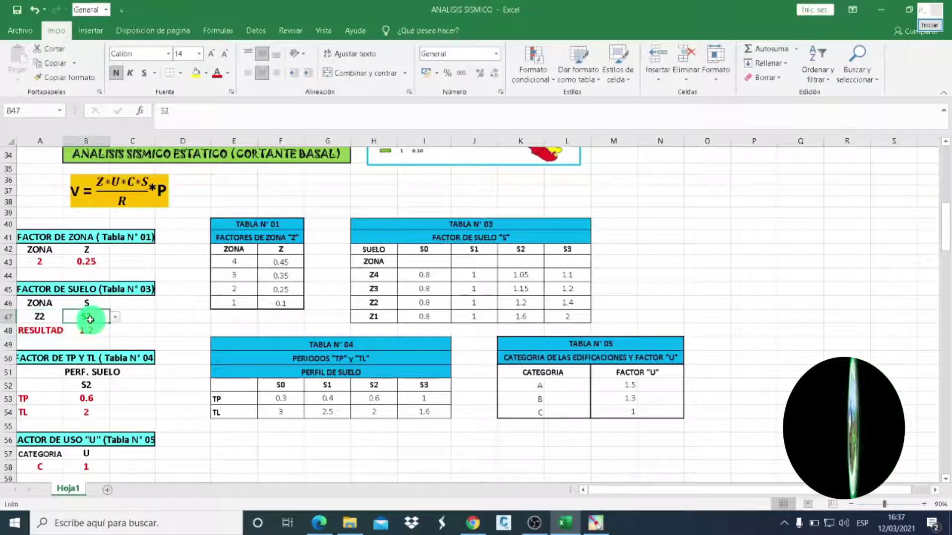
pyautogui.click(116, 319)
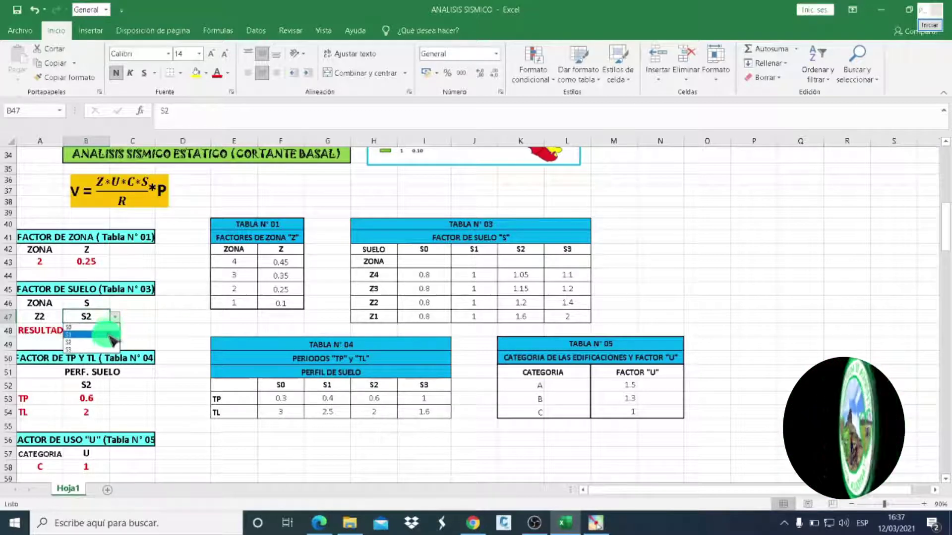
pyautogui.click(110, 336)
pyautogui.click(89, 330)
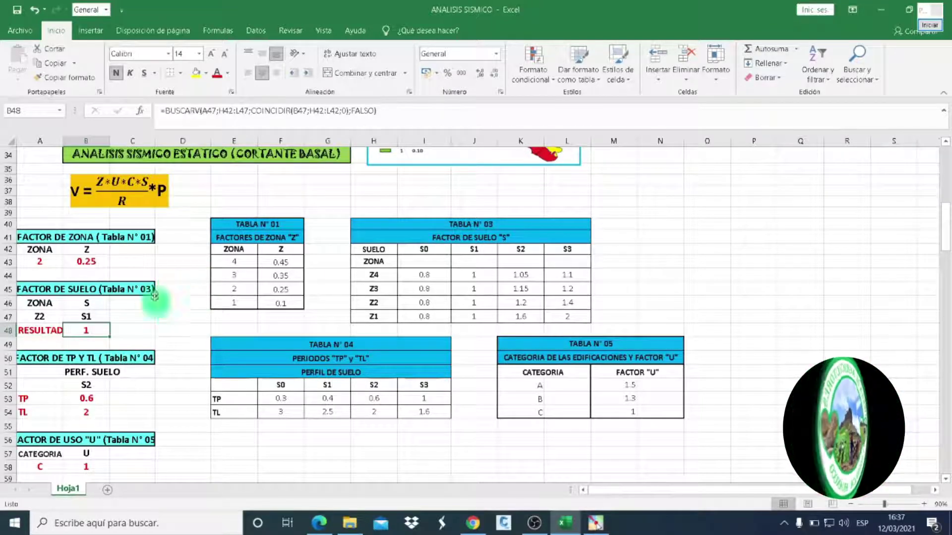
pyautogui.scroll(-1, 184, 311)
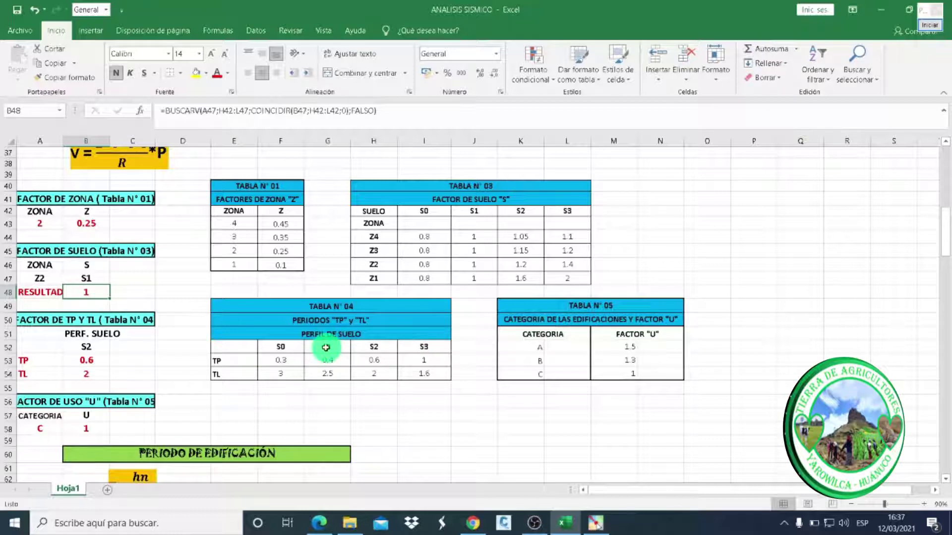
pyautogui.click(928, 27)
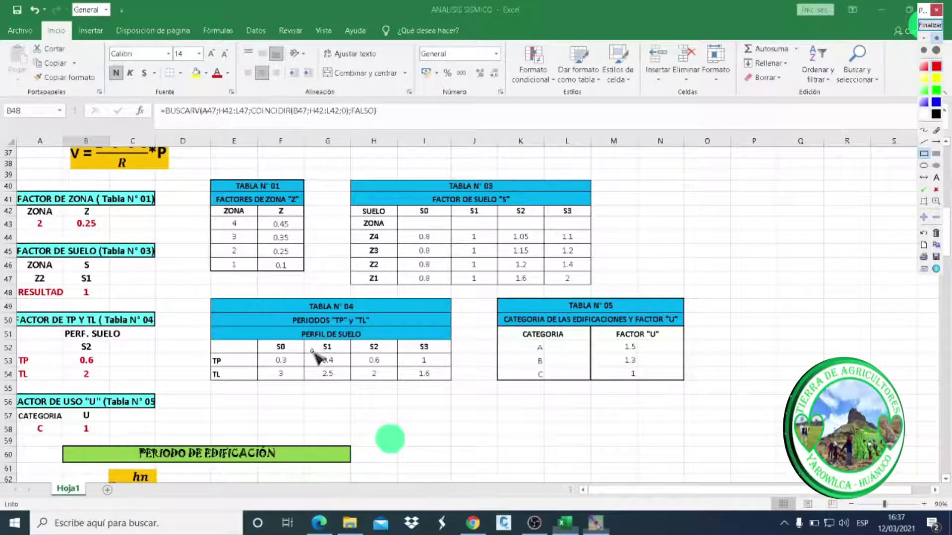
# Outline Tabla N° 04's S1 column, then set B52 to S1 for TP 0.4 and TL 2.5
pyautogui.moveTo(314, 344); pyautogui.dragTo(344, 387)
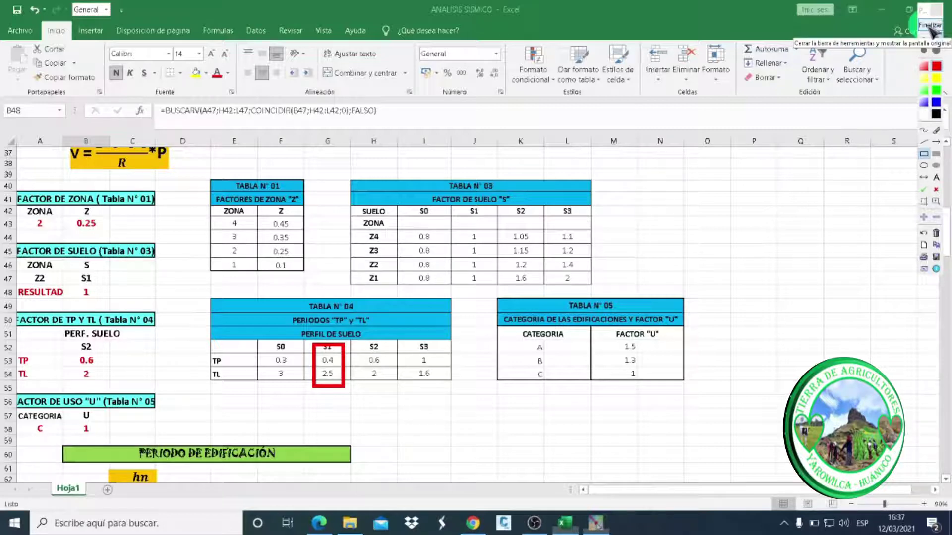
pyautogui.click(929, 26)
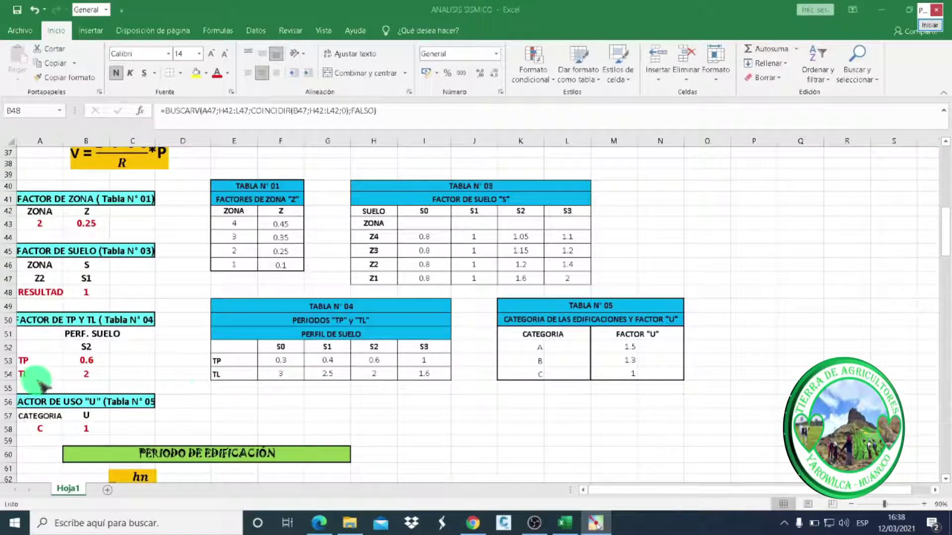
pyautogui.click(99, 347)
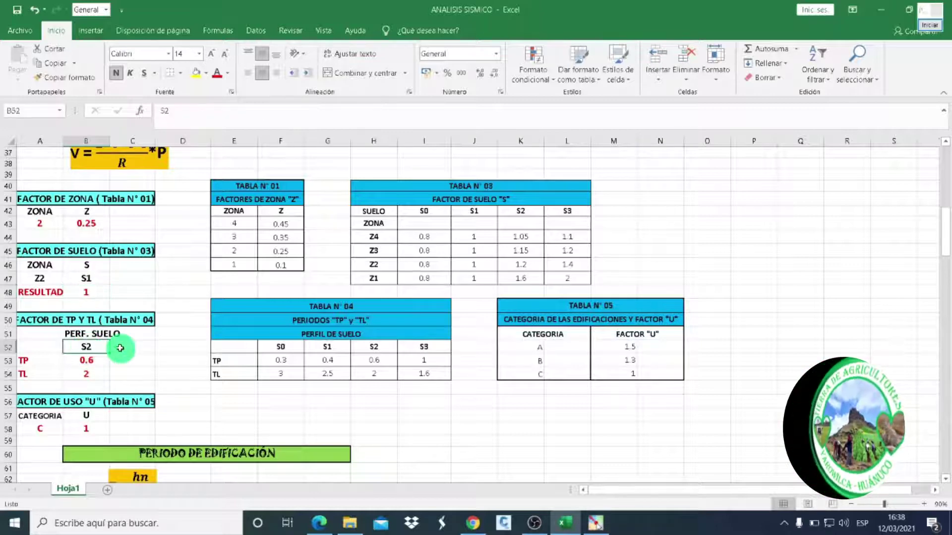
pyautogui.click(115, 348)
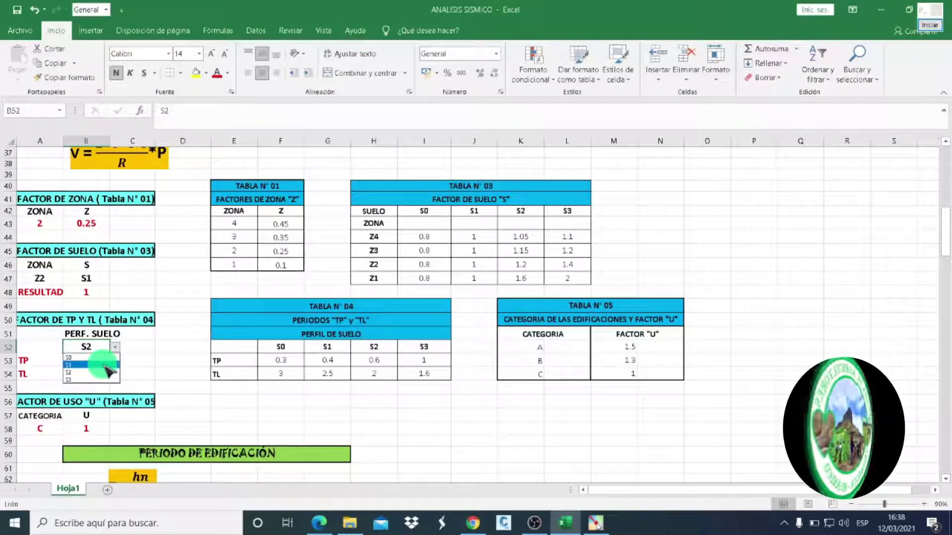
pyautogui.click(106, 363)
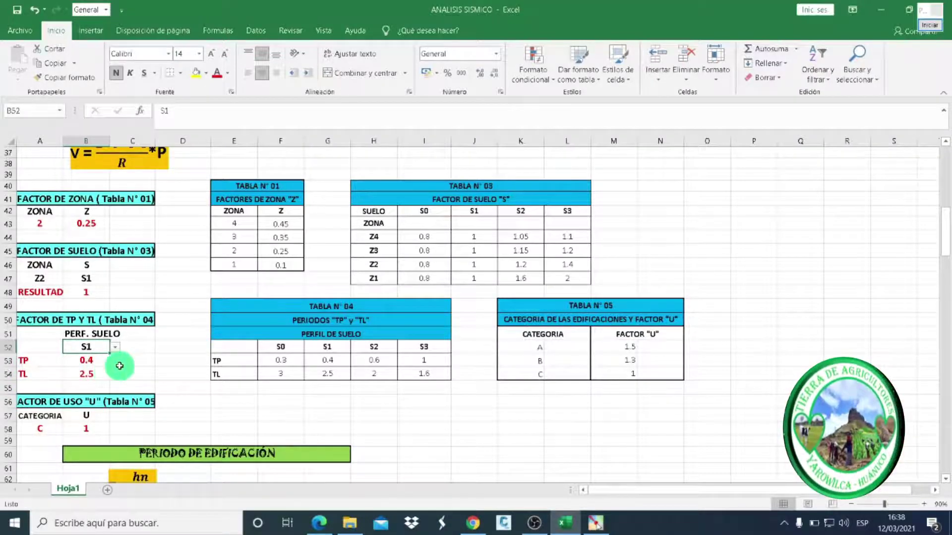
pyautogui.scroll(-2, 119, 366)
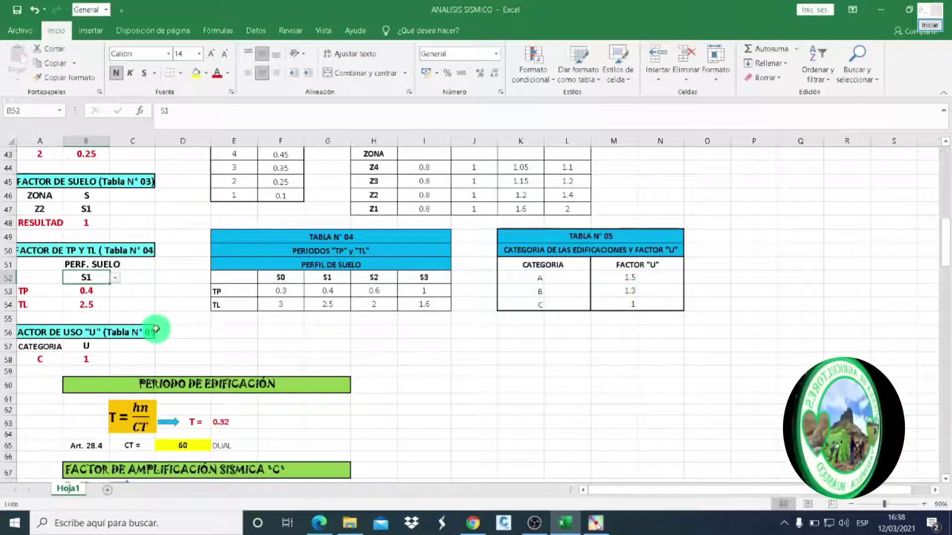
# Choose category A in A58 so U becomes 1.5, then review the sheet
pyautogui.click(42, 359)
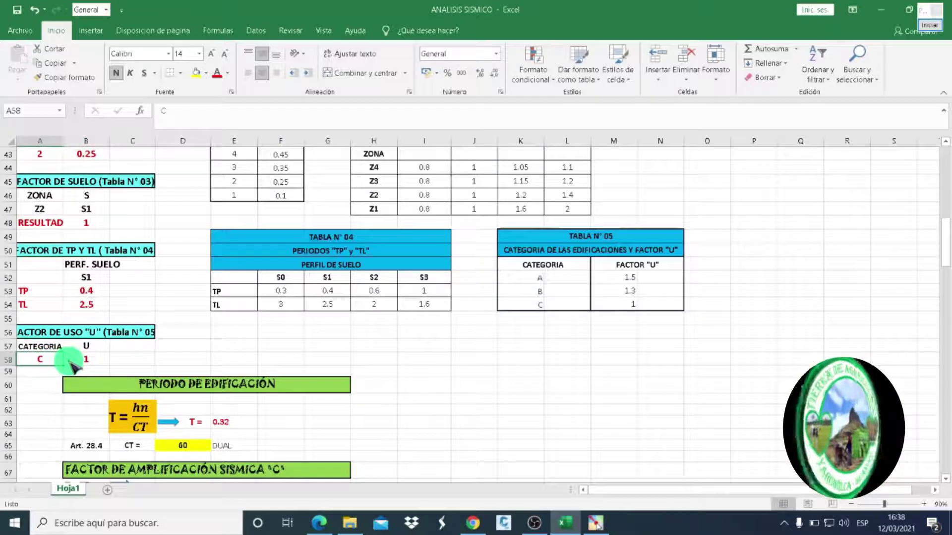
pyautogui.click(68, 360)
pyautogui.click(60, 369)
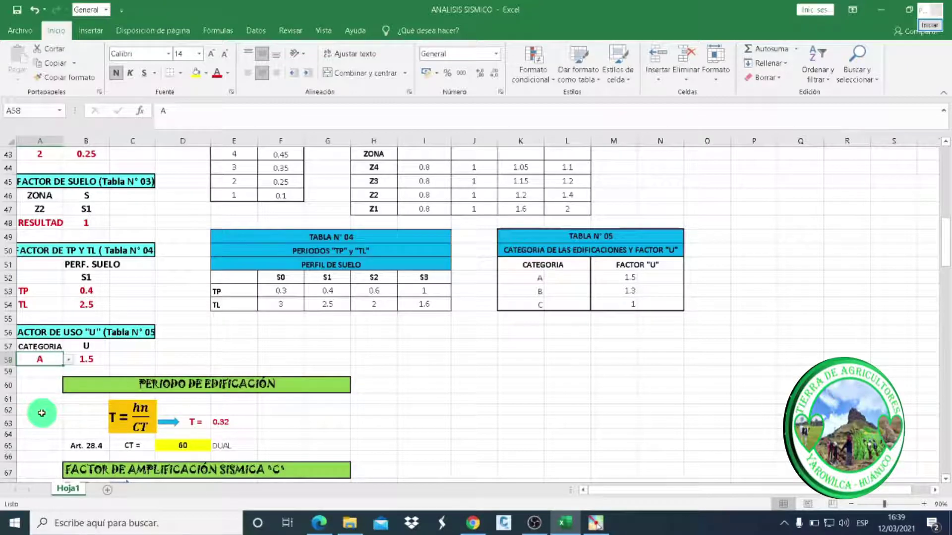
pyautogui.scroll(2, 41, 413)
pyautogui.scroll(2, 42, 413)
pyautogui.scroll(4, 41, 413)
pyautogui.scroll(1, 42, 413)
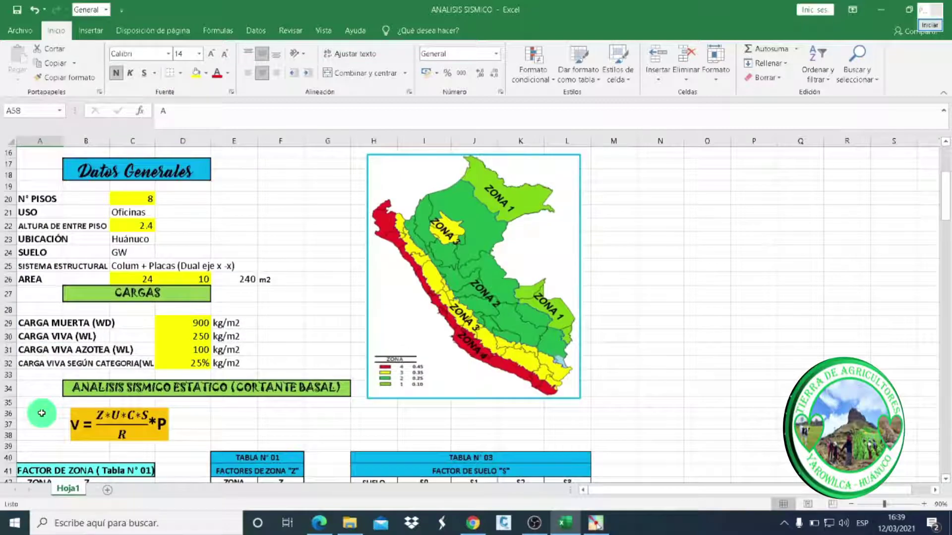
pyautogui.scroll(1, 42, 413)
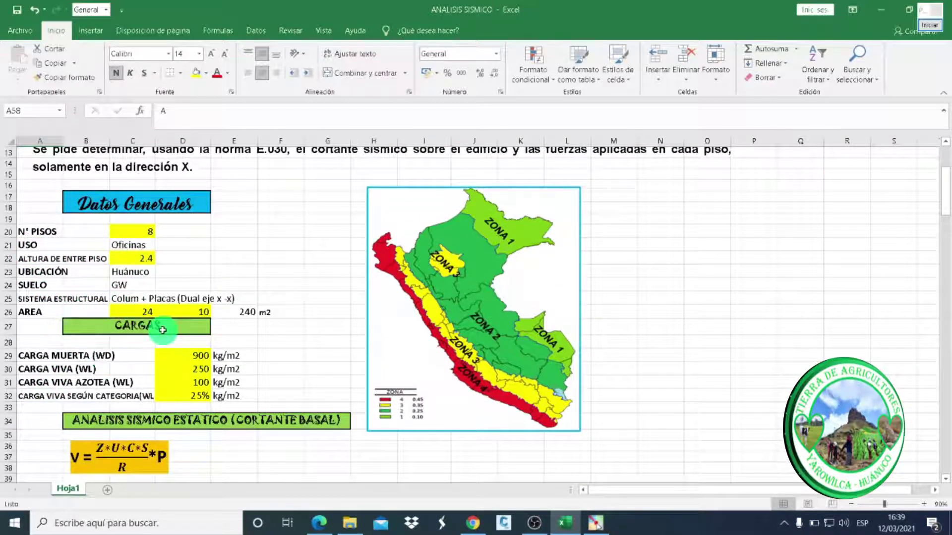
pyautogui.scroll(-3, 162, 330)
pyautogui.scroll(-4, 162, 330)
pyautogui.scroll(-3, 163, 330)
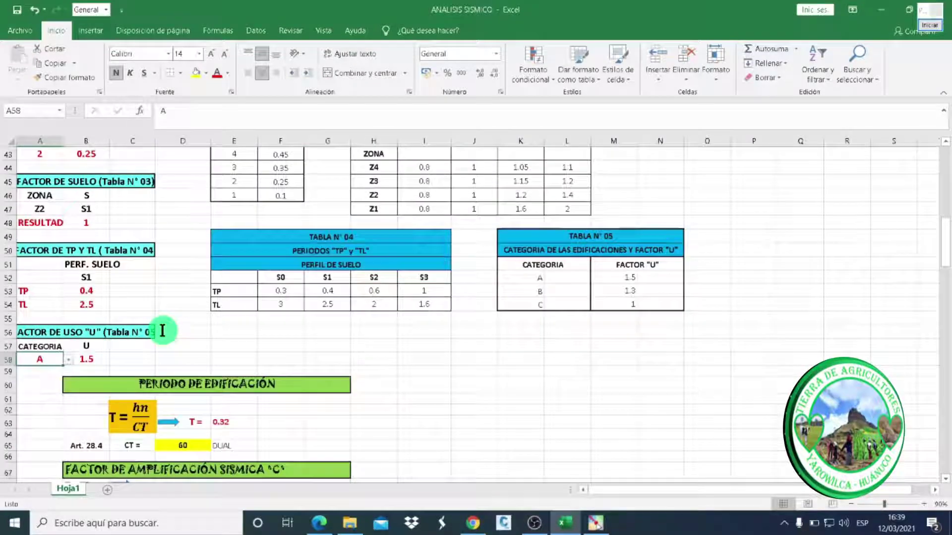
pyautogui.scroll(-2, 163, 330)
pyautogui.scroll(1, 134, 337)
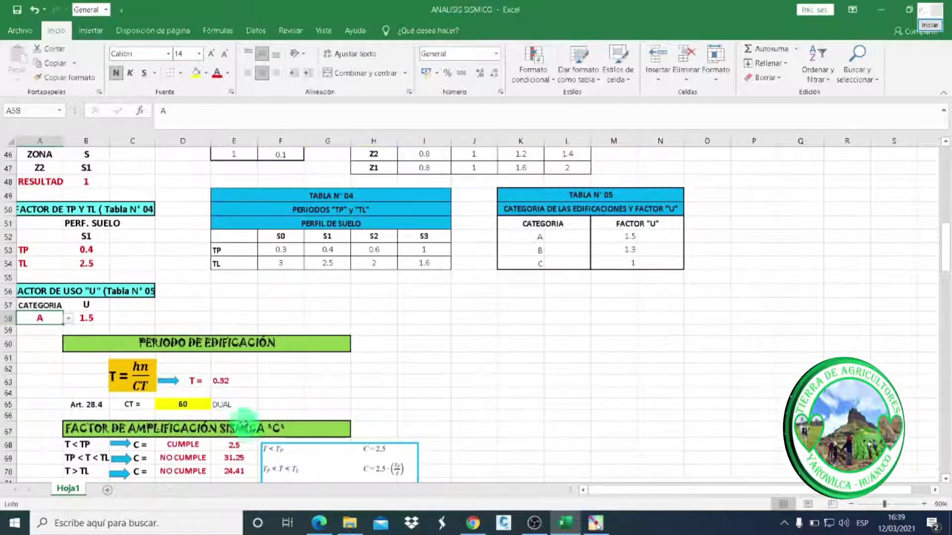
# Switch to the E.030 PDF and scroll to Tabla N° 5, where category A has U 1,5
pyautogui.click(312, 505)
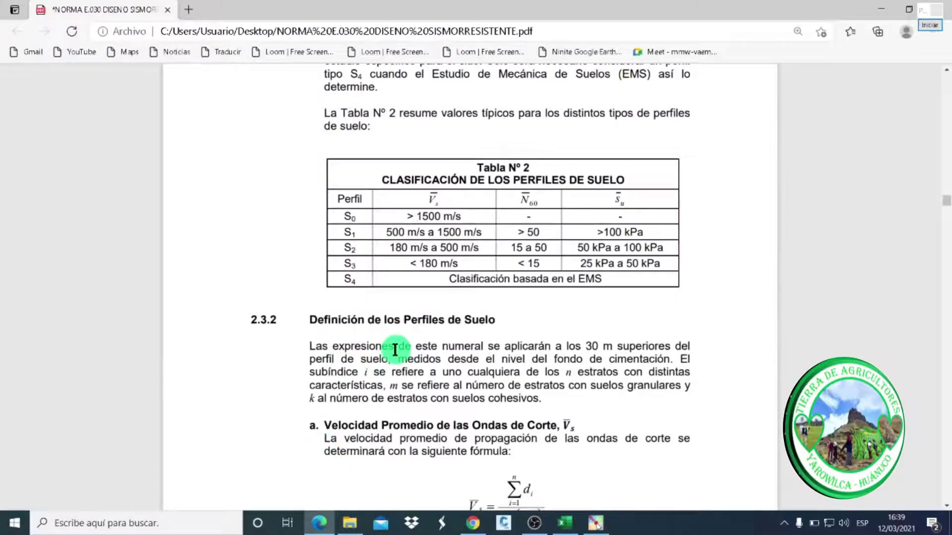
pyautogui.scroll(-5, 395, 372)
pyautogui.scroll(-5, 395, 350)
pyautogui.scroll(-5, 395, 350)
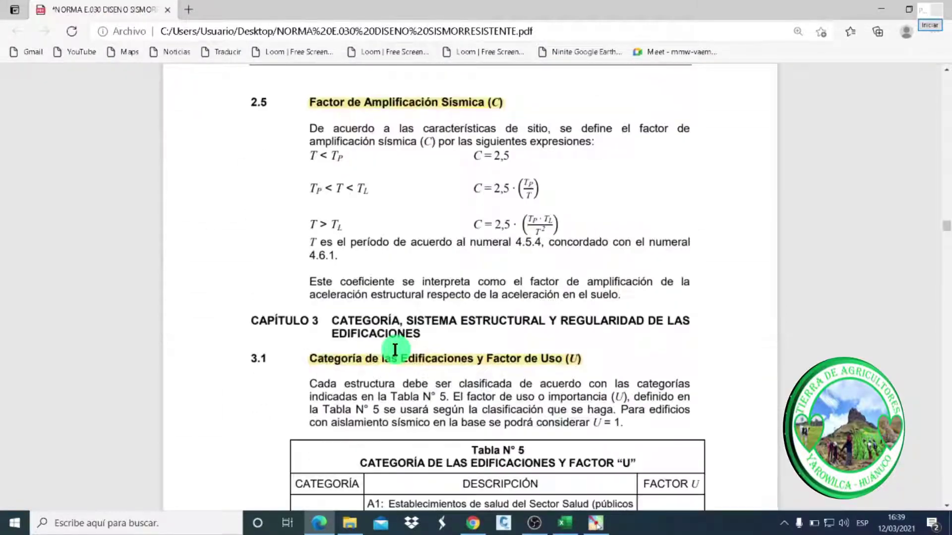
pyautogui.scroll(-5, 395, 350)
pyautogui.scroll(1, 395, 350)
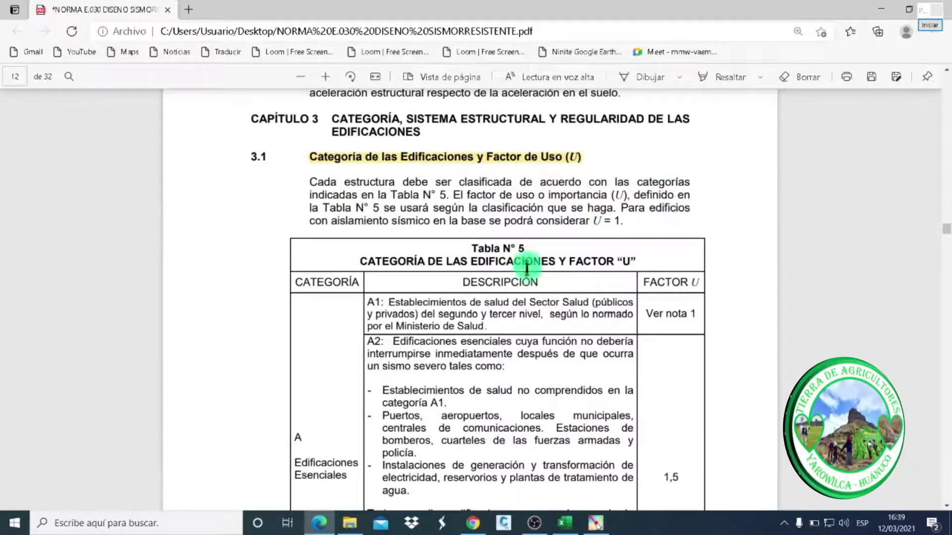
pyautogui.scroll(-2, 518, 286)
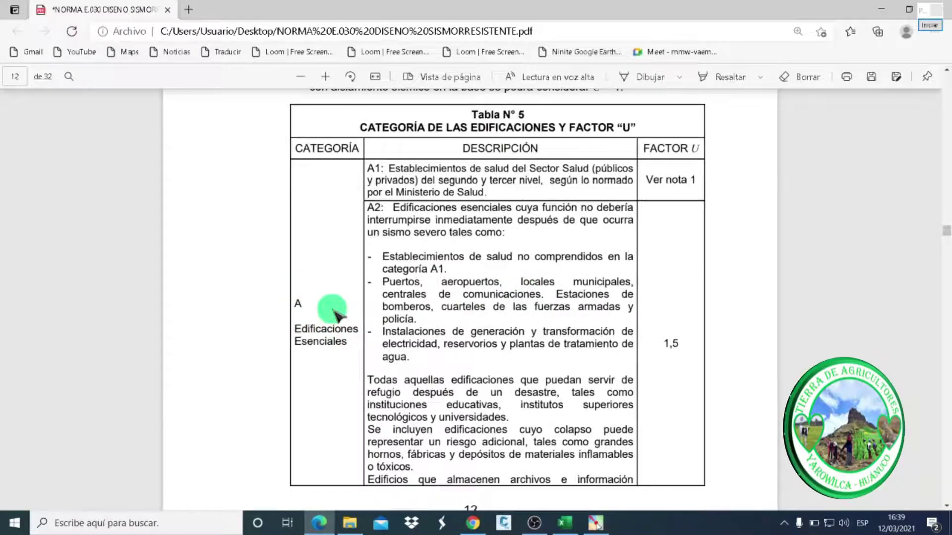
pyautogui.scroll(-1, 333, 311)
pyautogui.scroll(-2, 333, 311)
pyautogui.scroll(-4, 333, 311)
pyautogui.scroll(-4, 333, 311)
pyautogui.scroll(-3, 333, 311)
pyautogui.scroll(2, 333, 312)
pyautogui.scroll(7, 333, 311)
pyautogui.scroll(4, 333, 311)
pyautogui.scroll(2, 333, 312)
pyautogui.scroll(1, 333, 311)
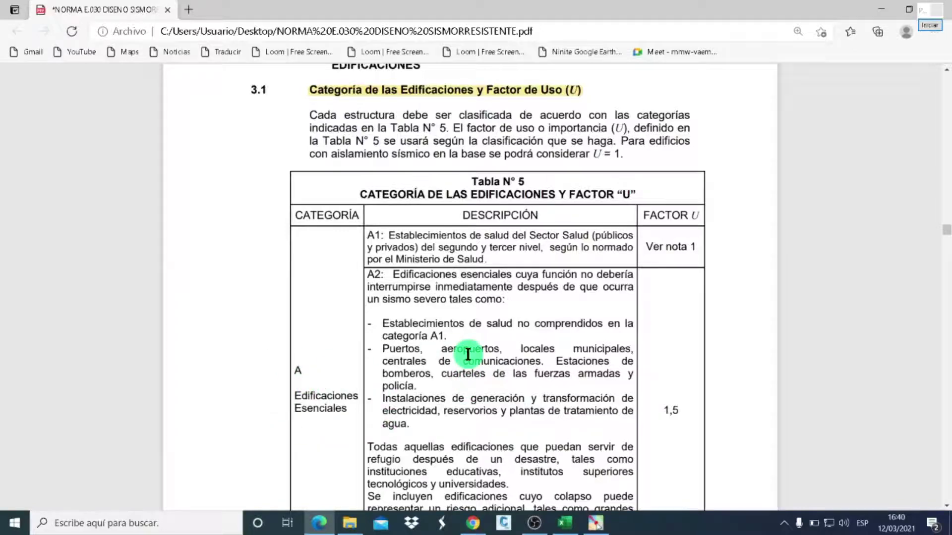
pyautogui.scroll(-3, 468, 354)
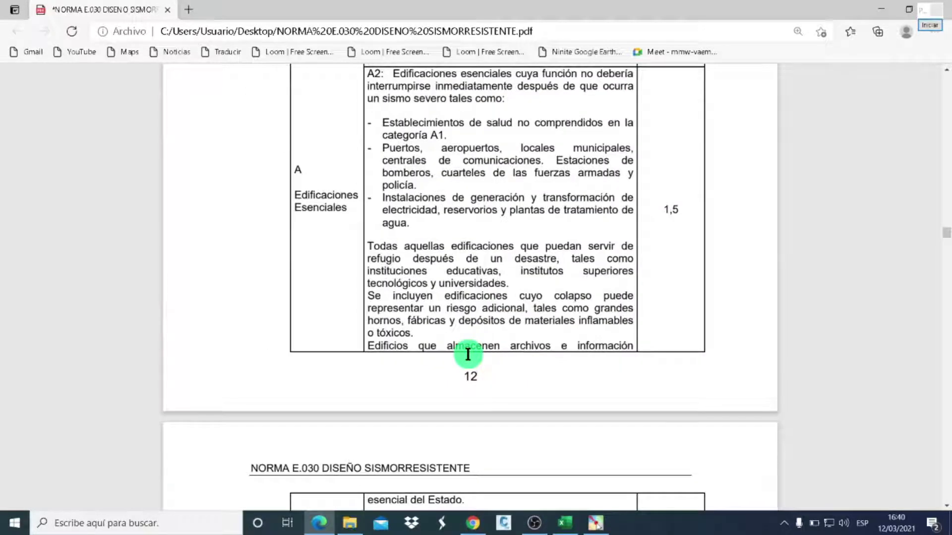
# View Tabla N° 5 rows B–D, with offices under category C (1,0), then return to Excel
pyautogui.scroll(-3, 468, 354)
pyautogui.scroll(-4, 466, 354)
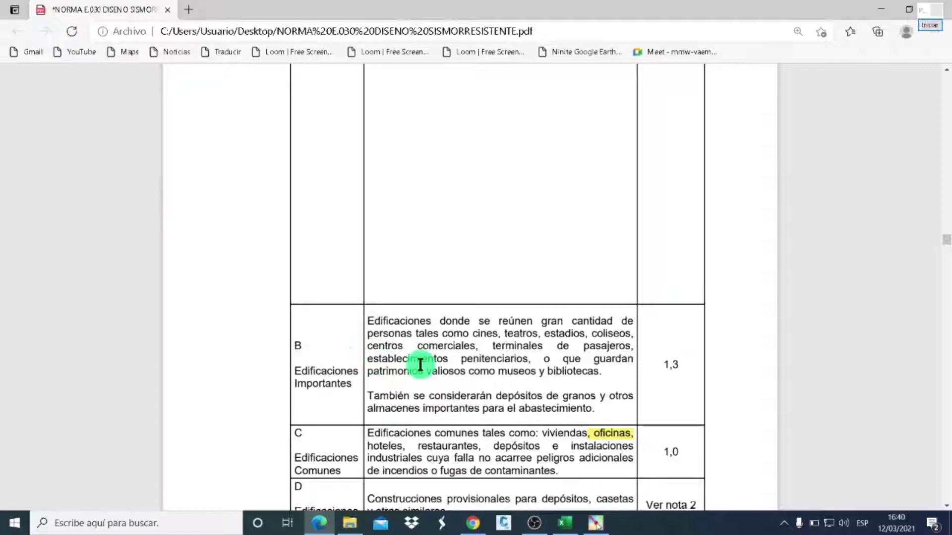
pyautogui.scroll(-3, 420, 365)
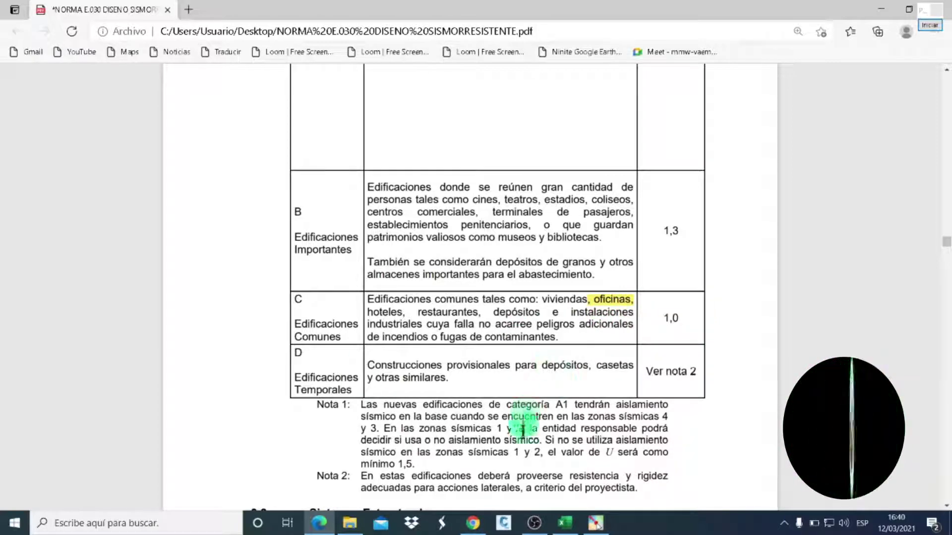
pyautogui.moveTo(564, 522)
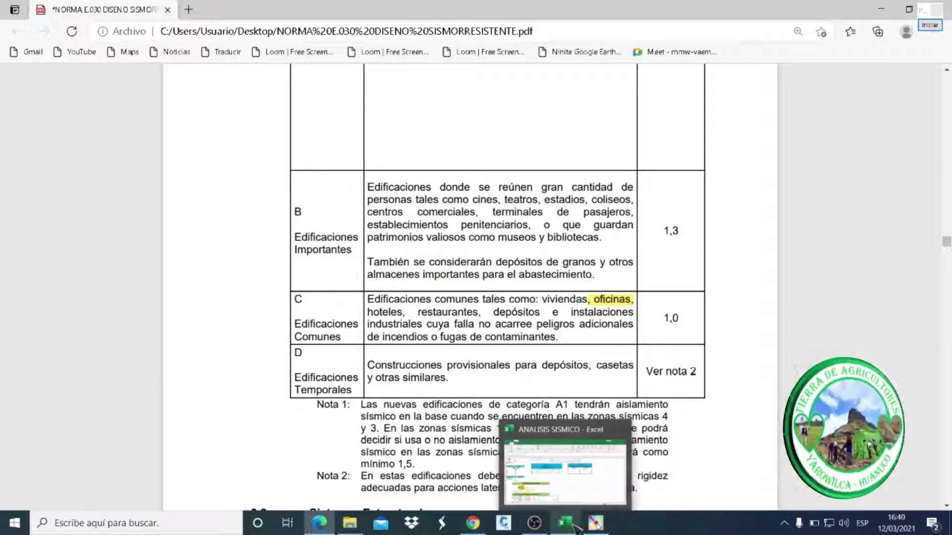
pyautogui.click(575, 528)
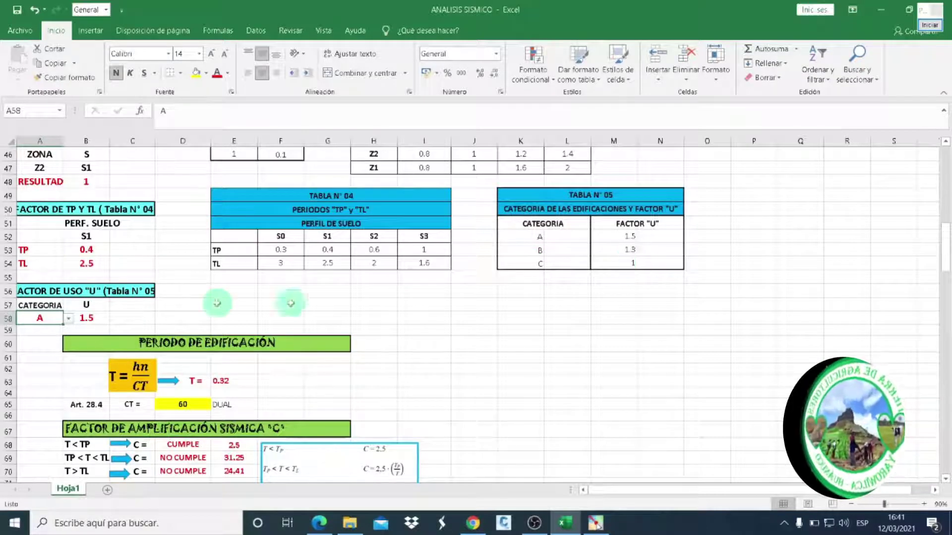
# Pick category C in A58 and check that B58's BUSCARV formula gives U = 1
pyautogui.click(73, 319)
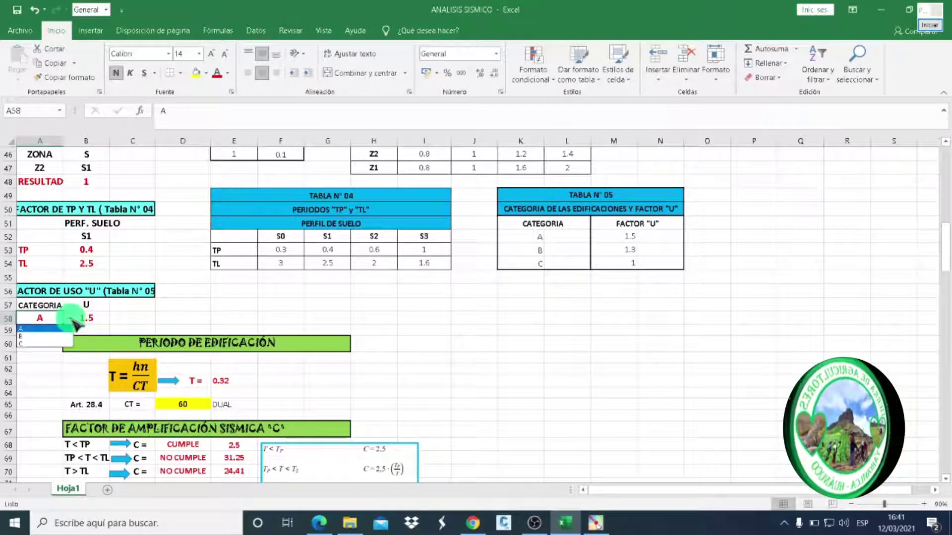
pyautogui.click(52, 344)
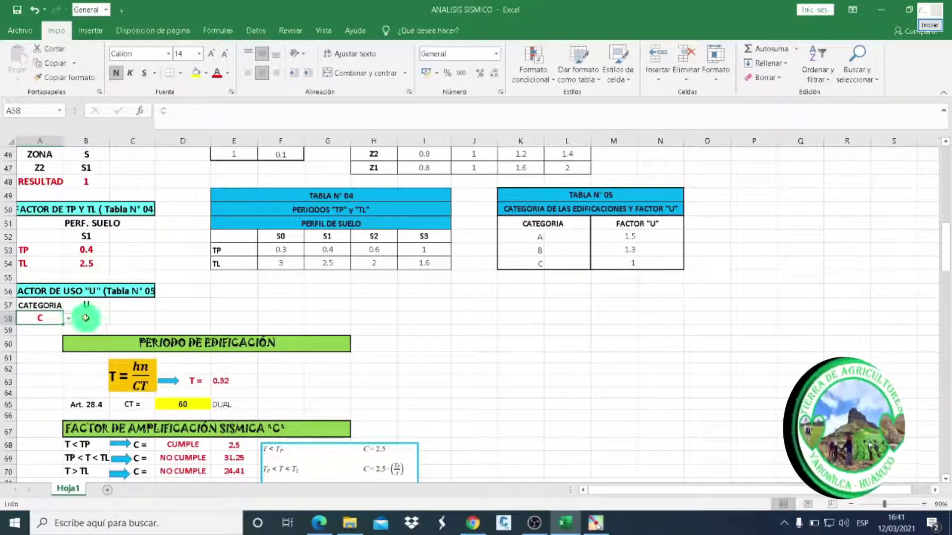
pyautogui.click(88, 317)
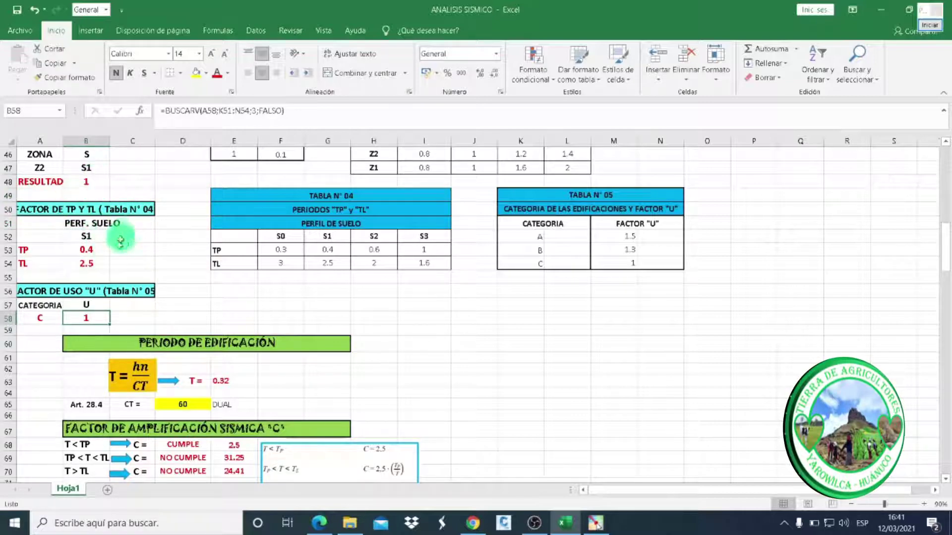
pyautogui.scroll(-2, 144, 273)
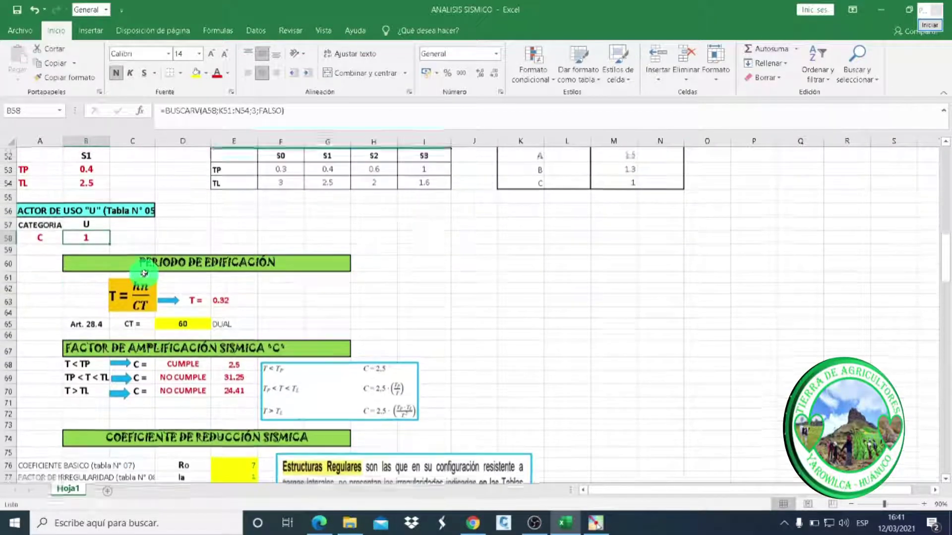
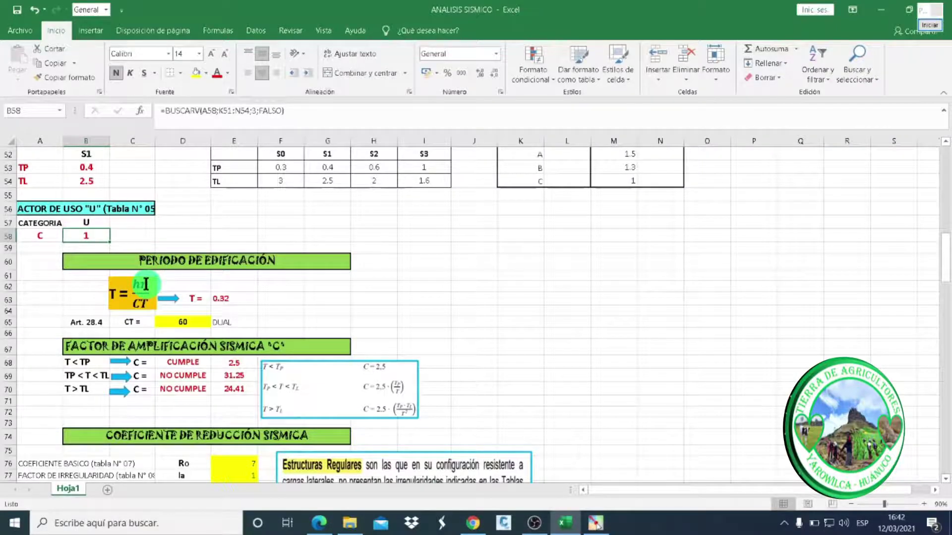
# Scroll through the ANALISIS SISMICO sheet's general data and seismic factors
pyautogui.scroll(5, 146, 284)
pyautogui.scroll(6, 145, 284)
pyautogui.scroll(3, 145, 284)
pyautogui.scroll(-3, 145, 284)
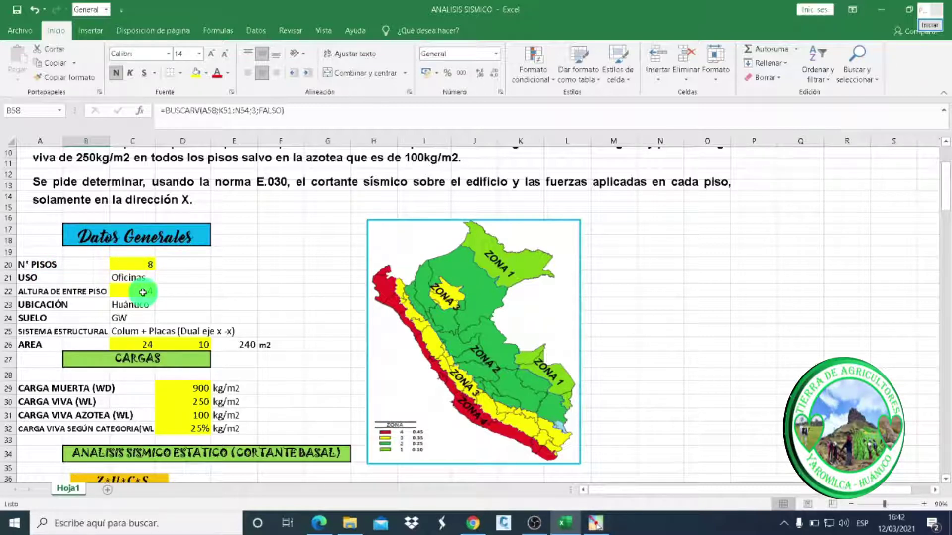
pyautogui.scroll(-4, 143, 293)
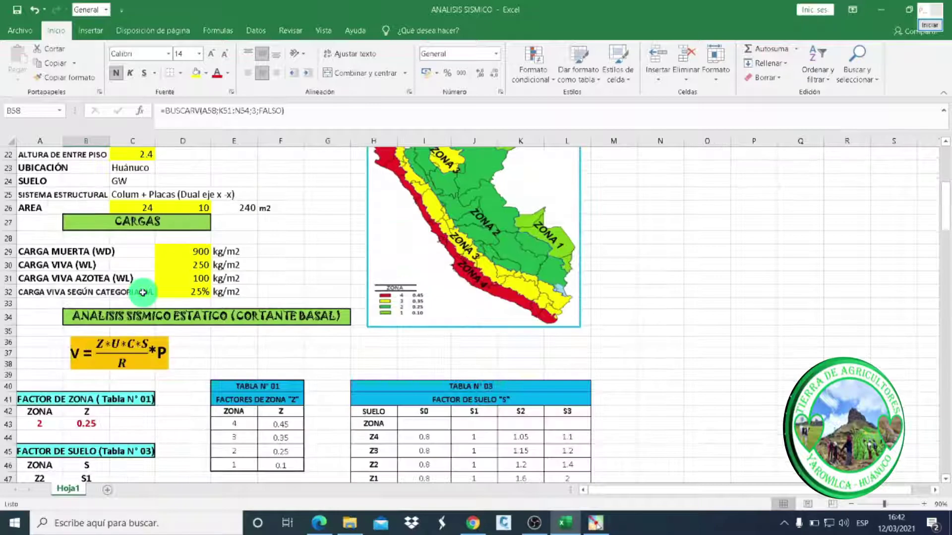
pyautogui.scroll(-4, 143, 292)
pyautogui.scroll(-2, 143, 293)
pyautogui.scroll(-3, 143, 292)
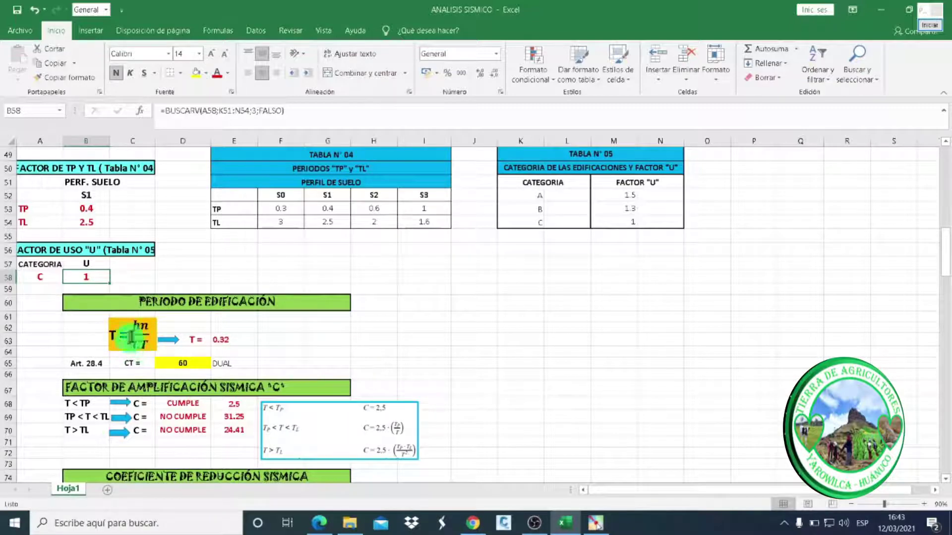
# Check the category C use factor U = 1, then bring up the E.030 standard PDF
pyautogui.scroll(4, 147, 350)
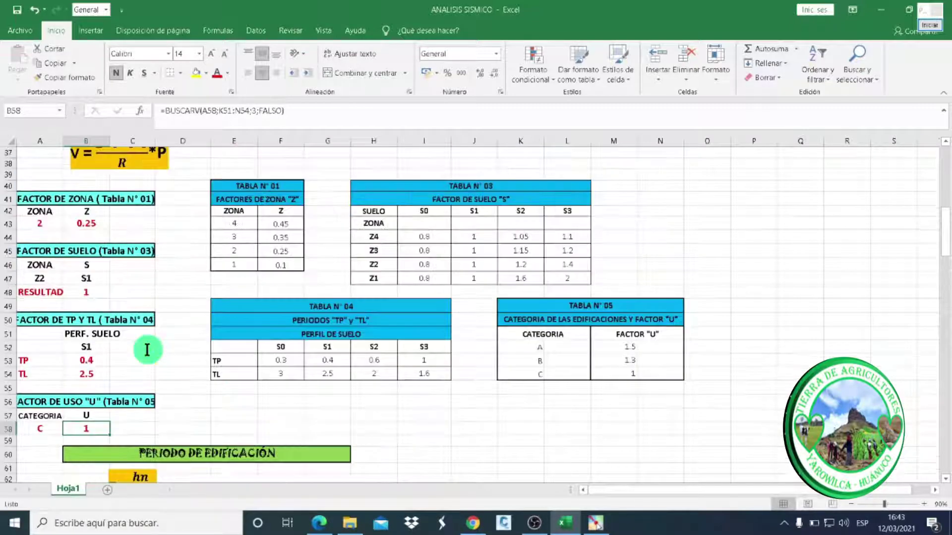
pyautogui.scroll(5, 143, 337)
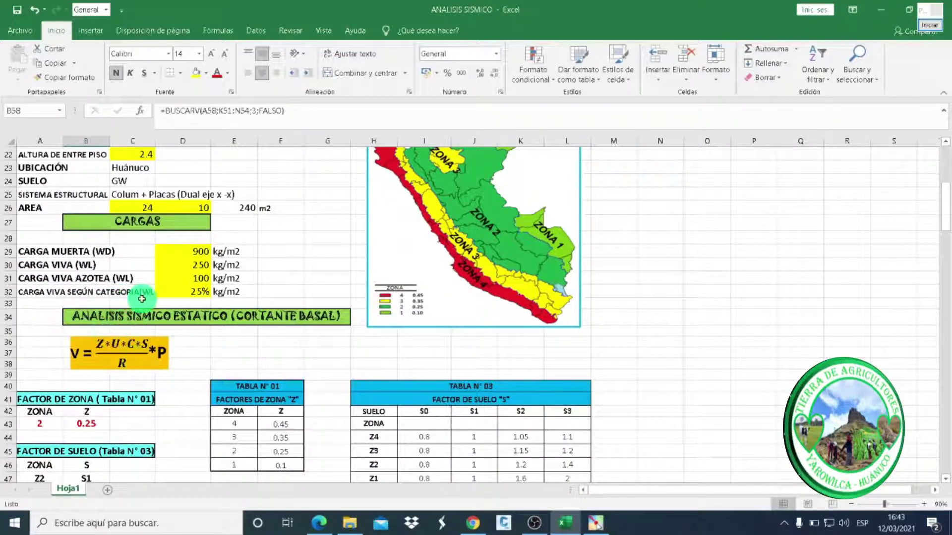
pyautogui.scroll(-3, 141, 299)
pyautogui.scroll(-3, 141, 299)
pyautogui.scroll(-2, 141, 299)
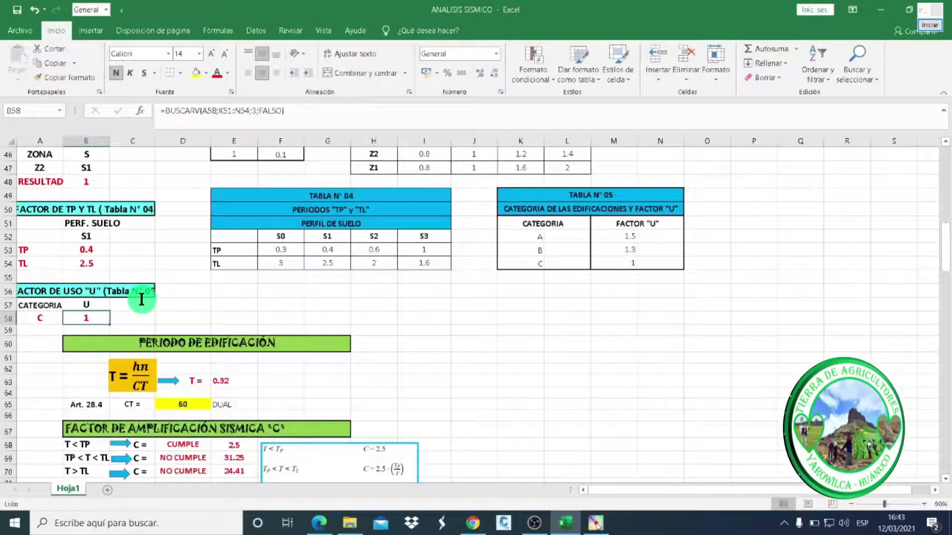
pyautogui.scroll(-3, 142, 299)
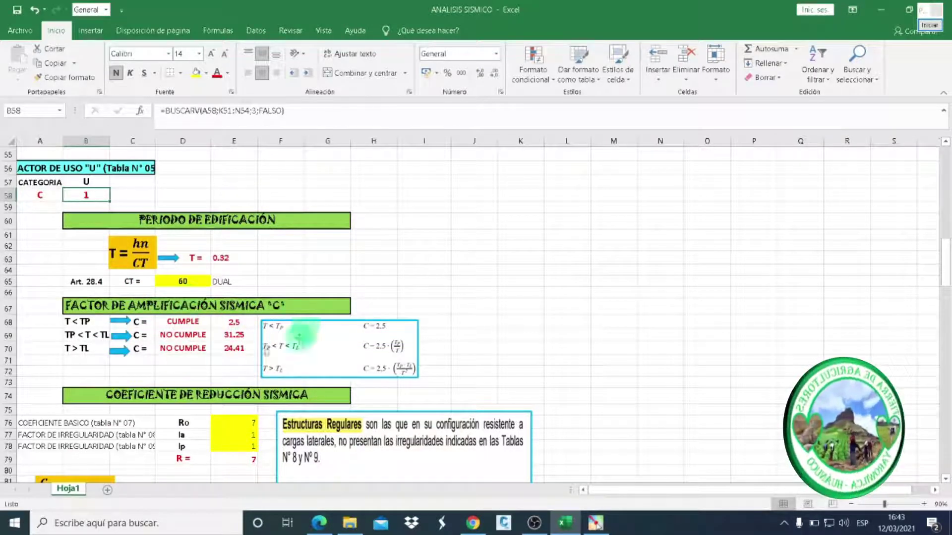
pyautogui.moveTo(318, 523)
pyautogui.click(321, 488)
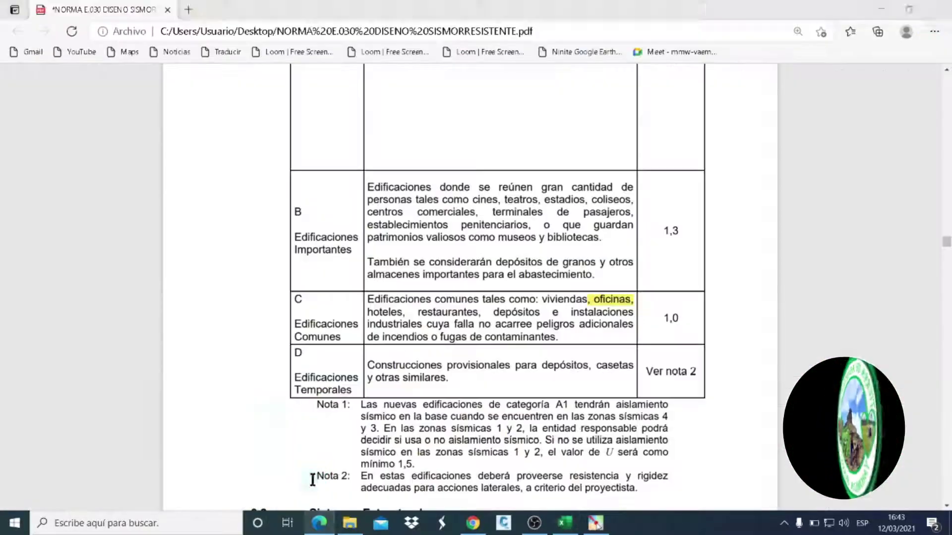
# Scroll the E.030 PDF to section 4.5.4, fundamental period T = hn/CT
pyautogui.scroll(-5, 384, 378)
pyautogui.scroll(-5, 384, 378)
pyautogui.scroll(-8, 384, 378)
pyautogui.scroll(-6, 382, 383)
pyautogui.scroll(-6, 382, 383)
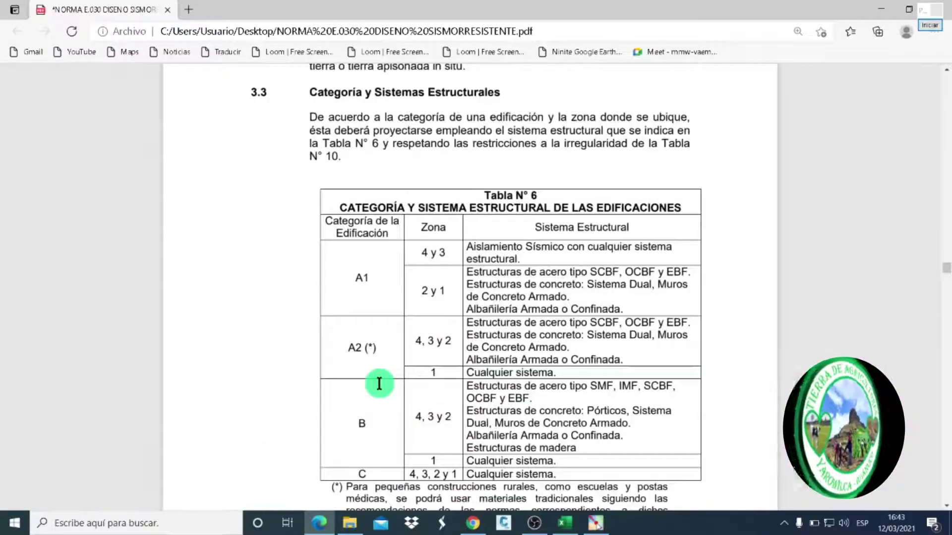
pyautogui.scroll(-6, 379, 383)
pyautogui.scroll(-7, 378, 382)
pyautogui.scroll(-6, 378, 382)
pyautogui.scroll(-1, 375, 385)
pyautogui.scroll(-6, 372, 386)
pyautogui.scroll(-6, 366, 386)
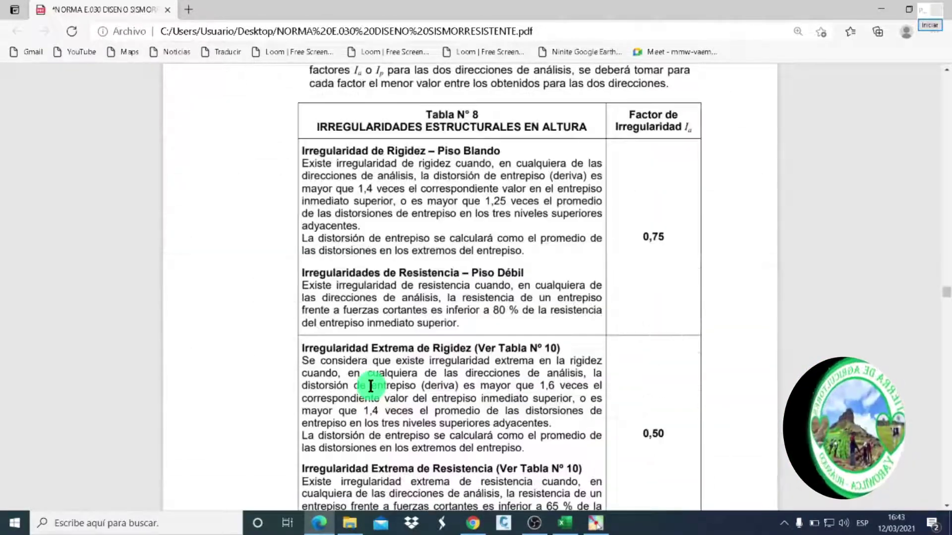
pyautogui.scroll(-6, 370, 386)
pyautogui.scroll(-6, 370, 385)
pyautogui.scroll(-6, 369, 389)
pyautogui.scroll(-6, 369, 387)
pyautogui.scroll(-6, 369, 386)
pyautogui.scroll(-6, 370, 386)
pyautogui.scroll(-6, 370, 386)
pyautogui.scroll(-6, 370, 386)
pyautogui.scroll(-6, 370, 386)
pyautogui.scroll(-6, 369, 386)
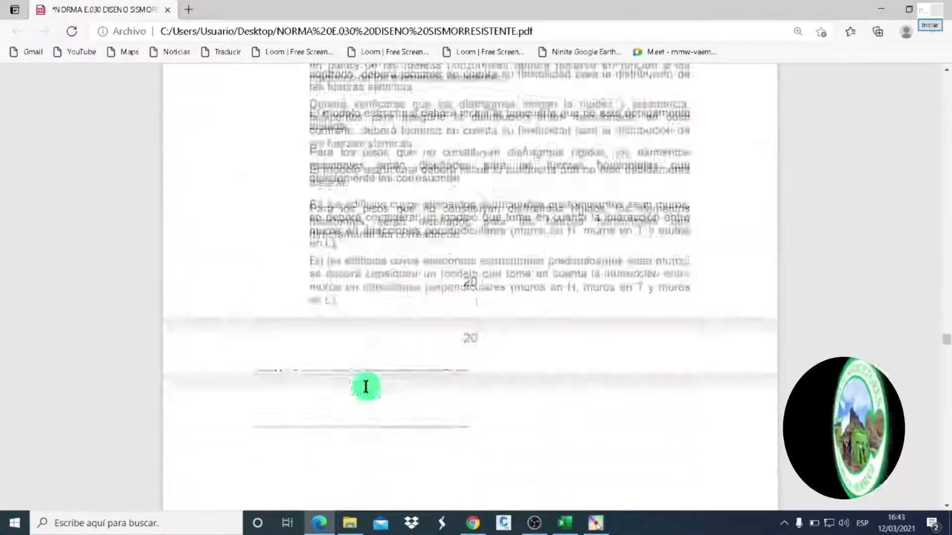
pyautogui.scroll(-6, 367, 387)
pyautogui.scroll(-6, 366, 386)
pyautogui.scroll(-3, 366, 386)
pyautogui.scroll(-2, 366, 386)
pyautogui.scroll(-6, 366, 386)
pyautogui.scroll(-7, 366, 386)
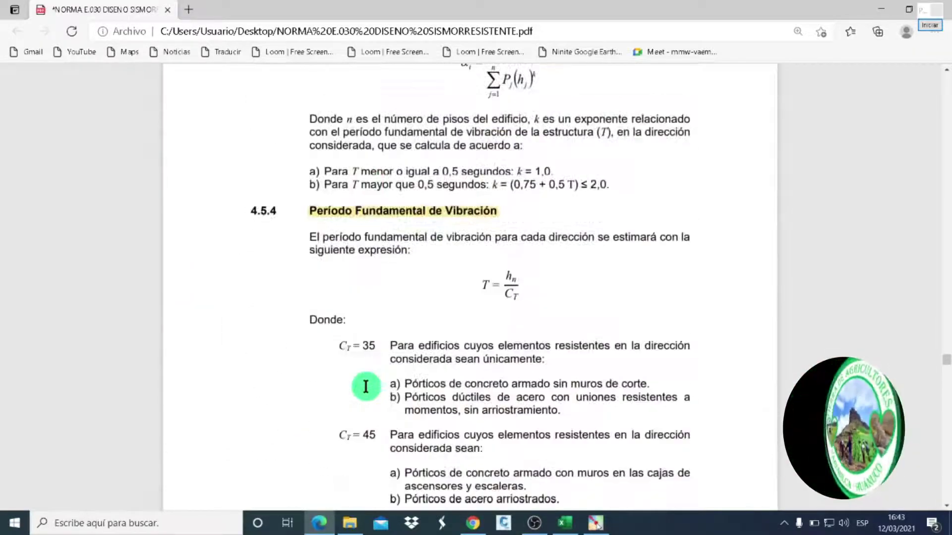
pyautogui.scroll(-3, 366, 386)
pyautogui.scroll(3, 365, 386)
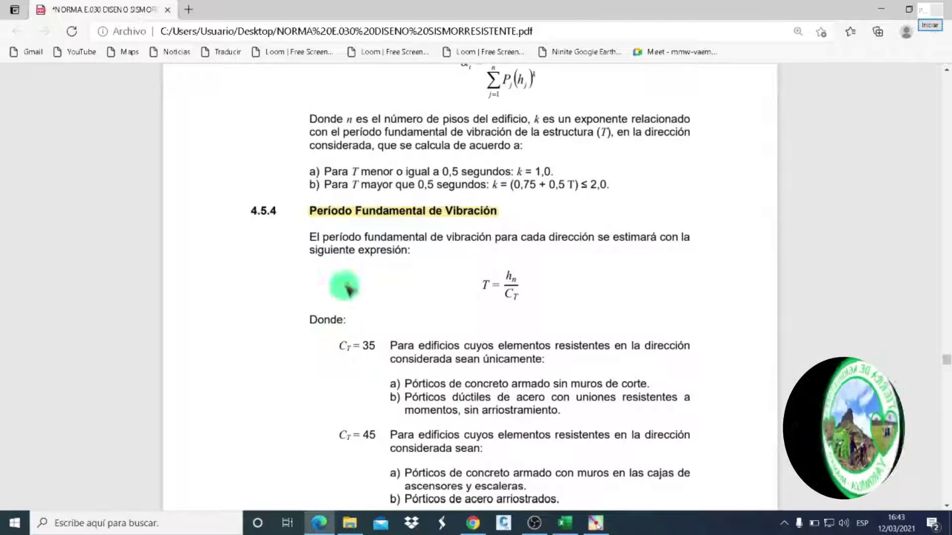
pyautogui.scroll(-3, 446, 364)
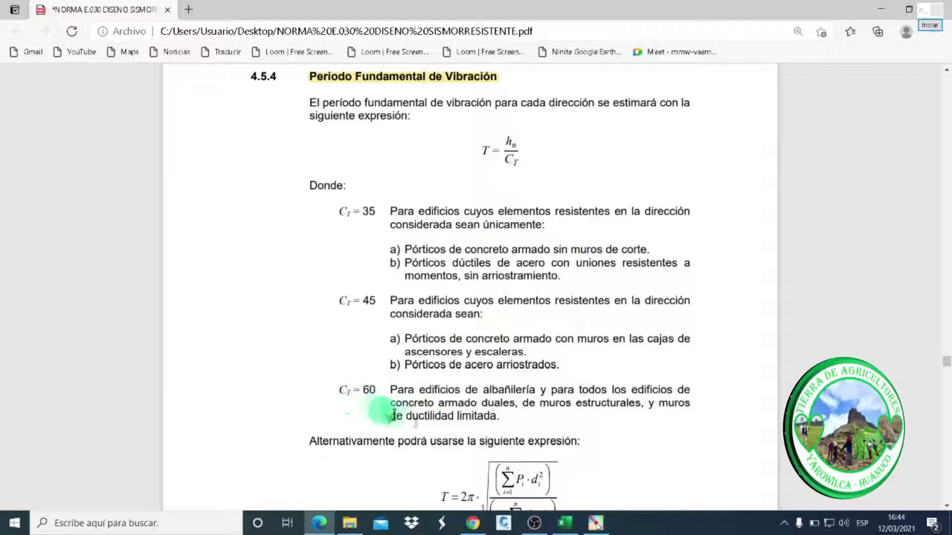
# Compare the PDF's CT = 60 case with the workbook's period section, ending in Excel
pyautogui.click(570, 524)
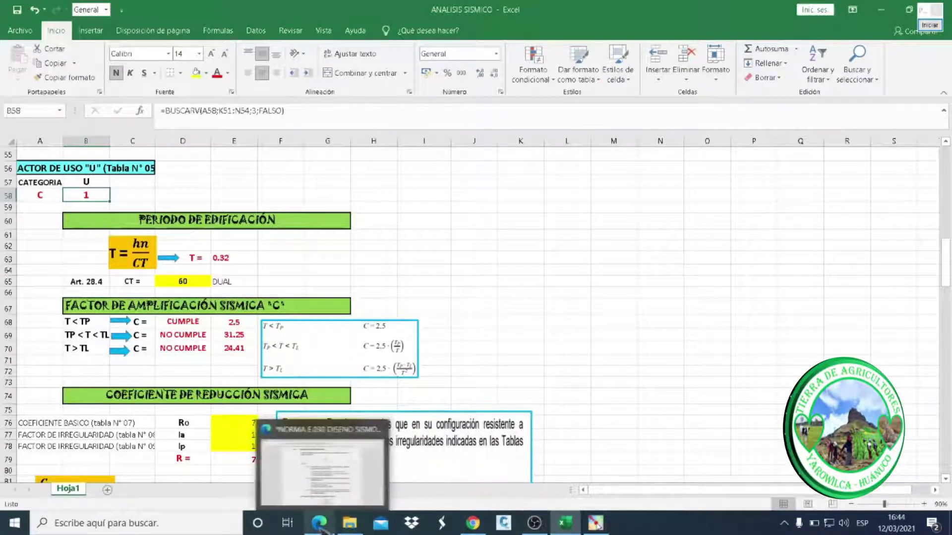
pyautogui.click(308, 492)
pyautogui.scroll(-3, 407, 374)
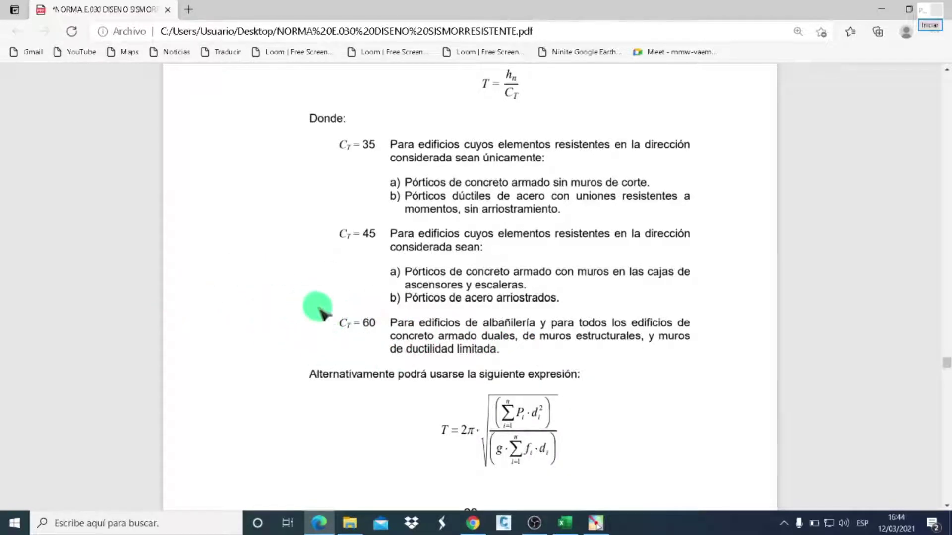
pyautogui.scroll(1, 356, 329)
pyautogui.scroll(3, 355, 330)
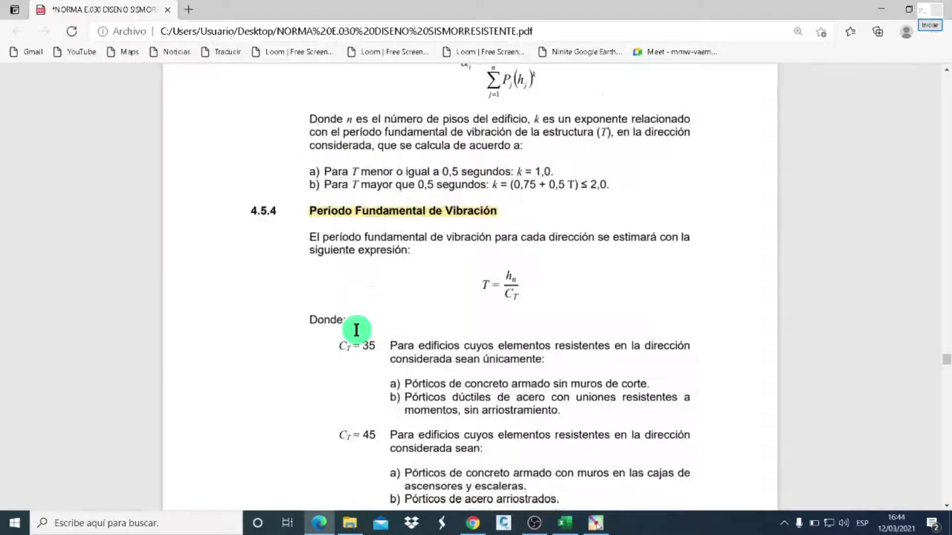
pyautogui.scroll(4, 356, 330)
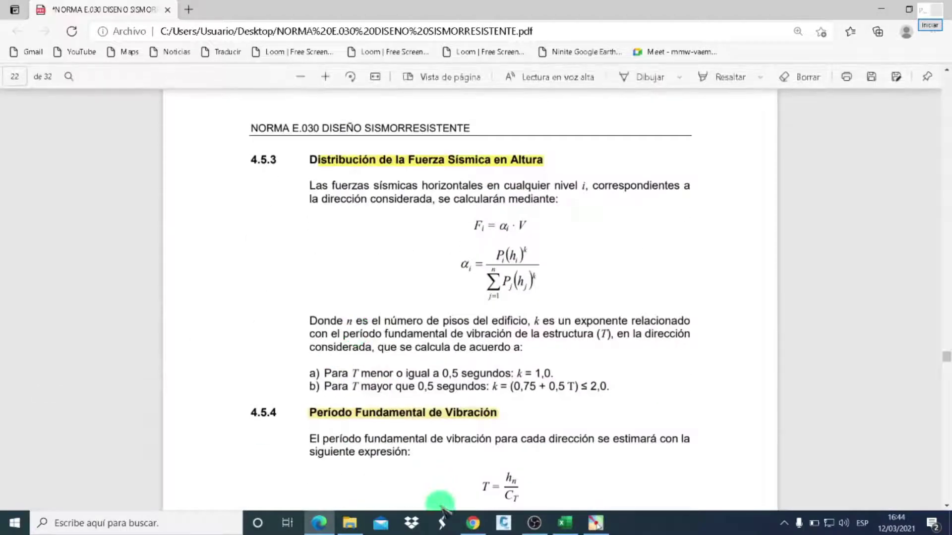
pyautogui.click(575, 525)
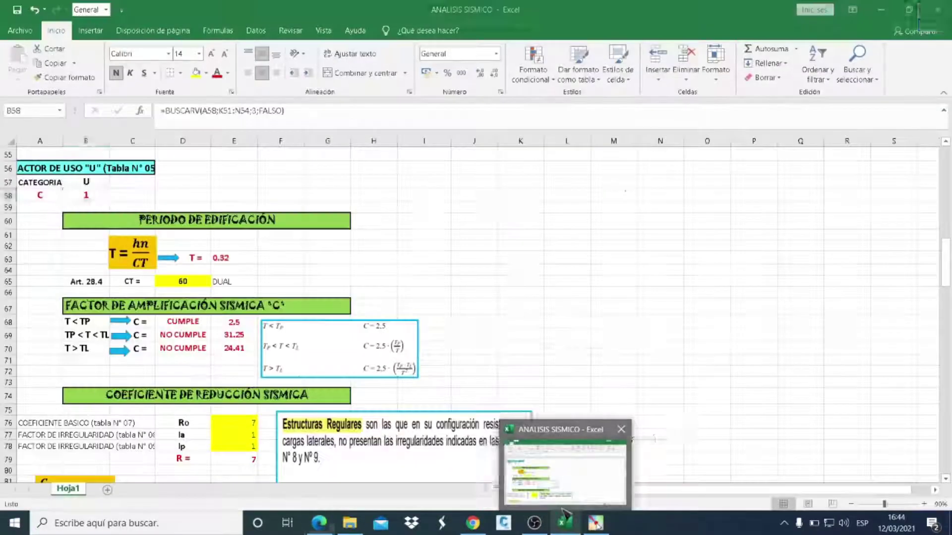
pyautogui.scroll(-1, 347, 349)
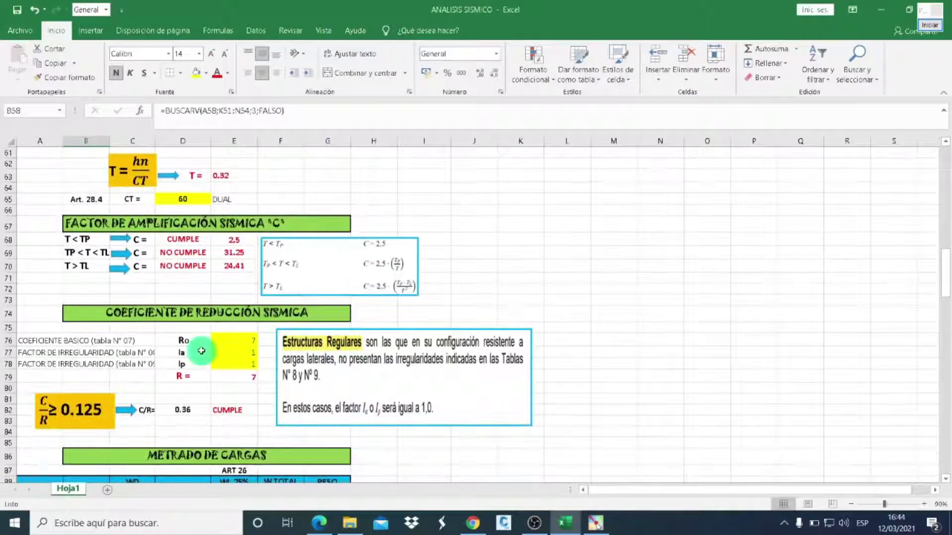
pyautogui.scroll(1, 167, 329)
pyautogui.scroll(1, 169, 330)
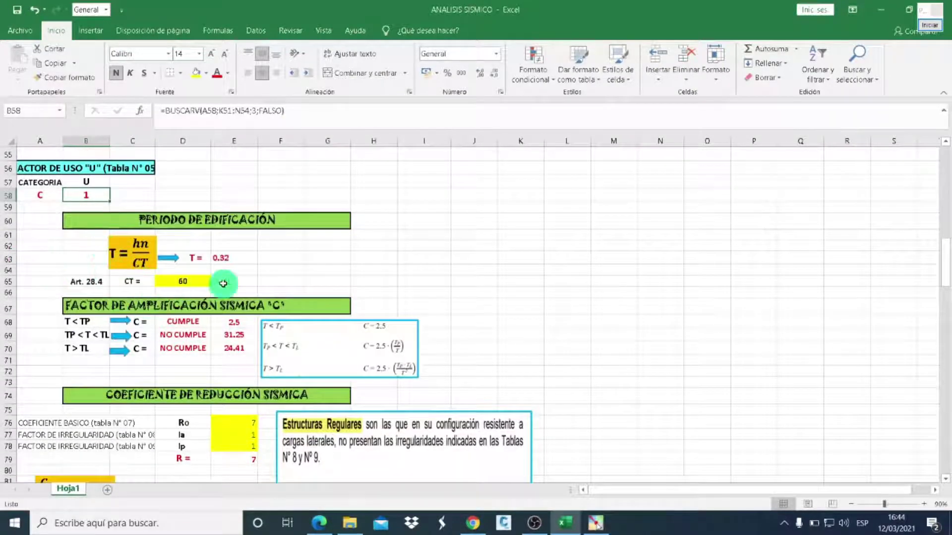
pyautogui.scroll(1, 171, 273)
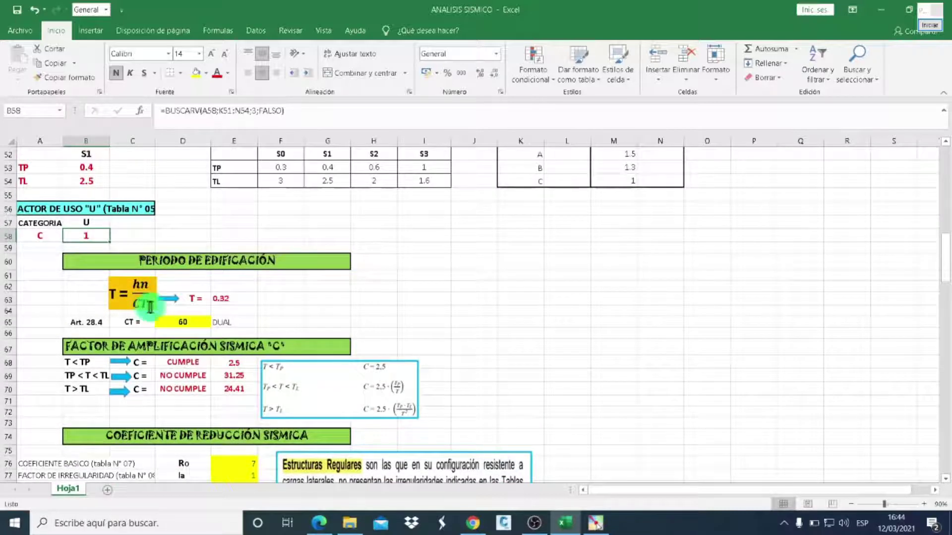
pyautogui.click(227, 299)
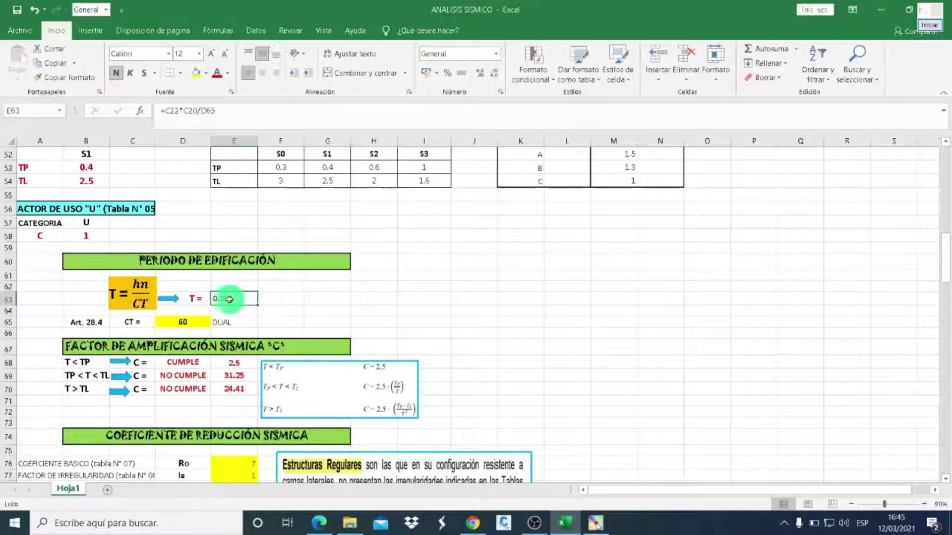
pyautogui.click(226, 111)
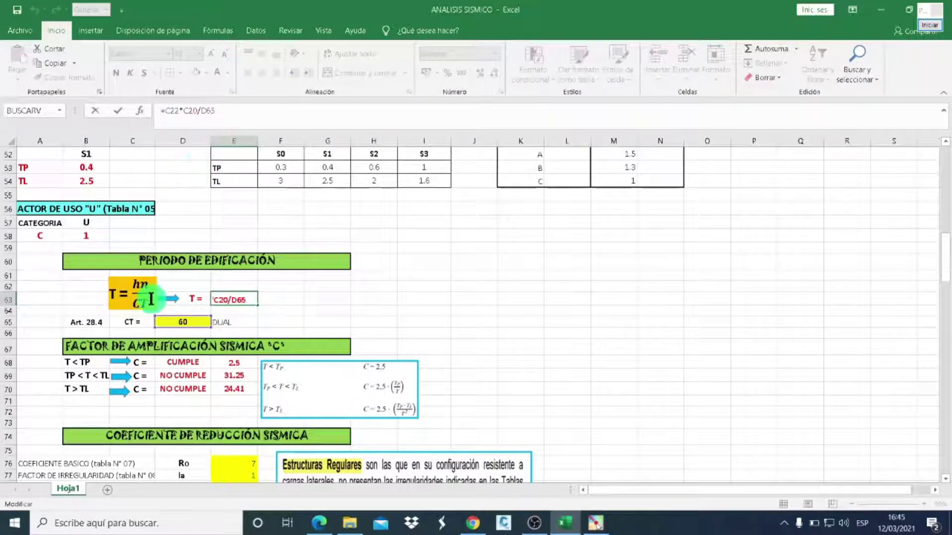
pyautogui.scroll(2, 130, 297)
pyautogui.scroll(8, 129, 297)
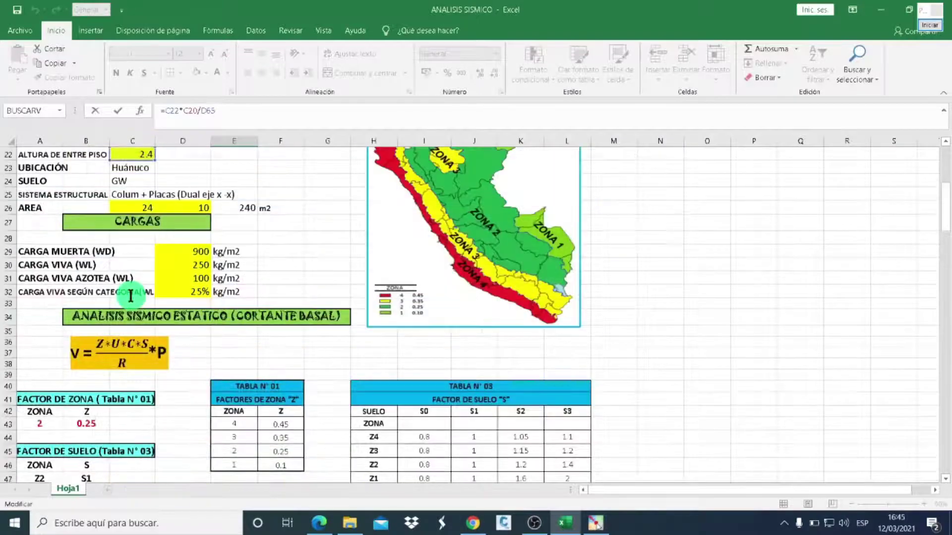
pyautogui.scroll(4, 130, 298)
pyautogui.scroll(1, 130, 298)
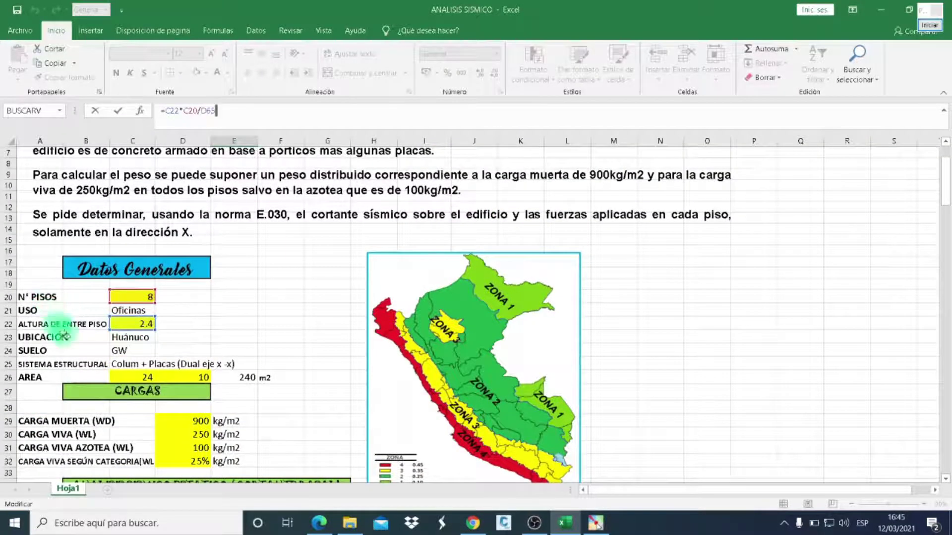
pyautogui.scroll(-4, 130, 329)
pyautogui.scroll(-5, 130, 329)
pyautogui.scroll(-2, 130, 329)
pyautogui.scroll(-1, 130, 329)
pyautogui.scroll(-2, 127, 330)
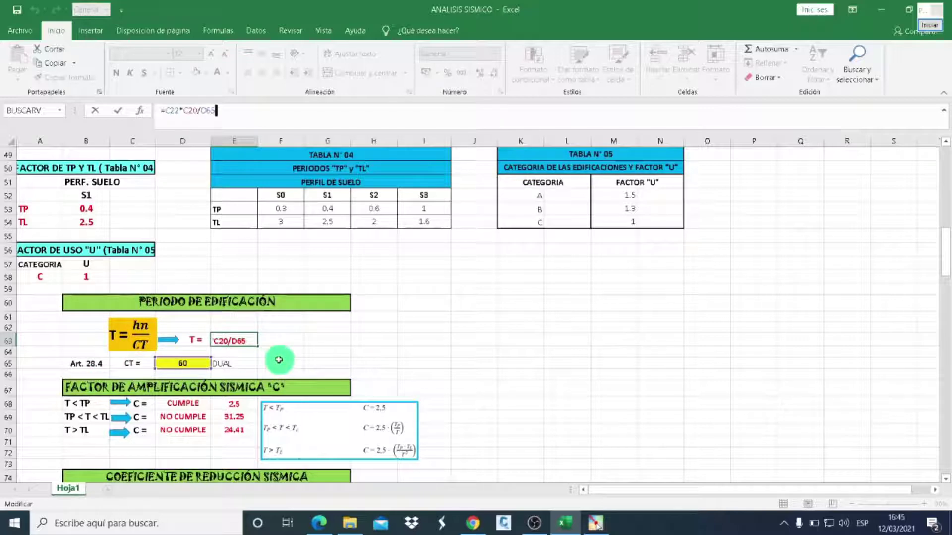
pyautogui.click(277, 362)
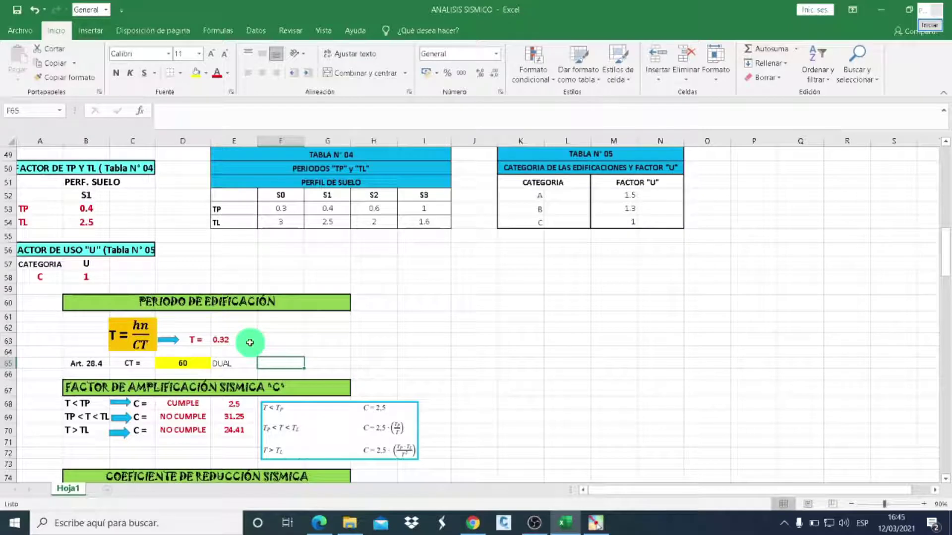
pyautogui.scroll(-1, 250, 343)
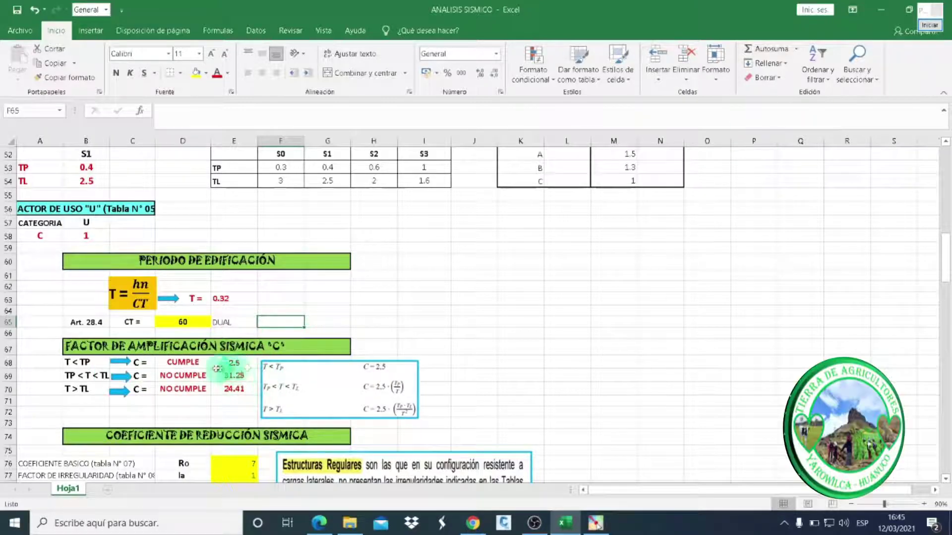
pyautogui.scroll(-1, 163, 347)
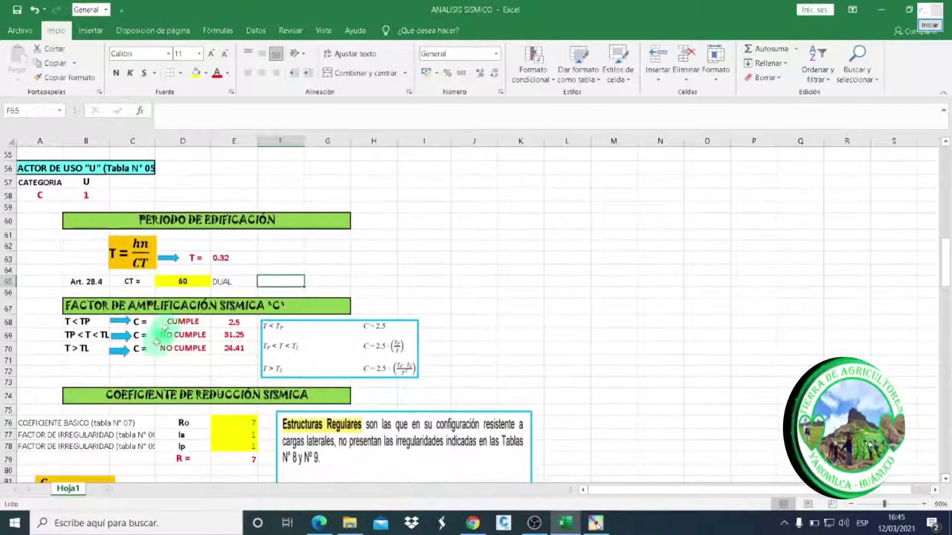
pyautogui.click(319, 341)
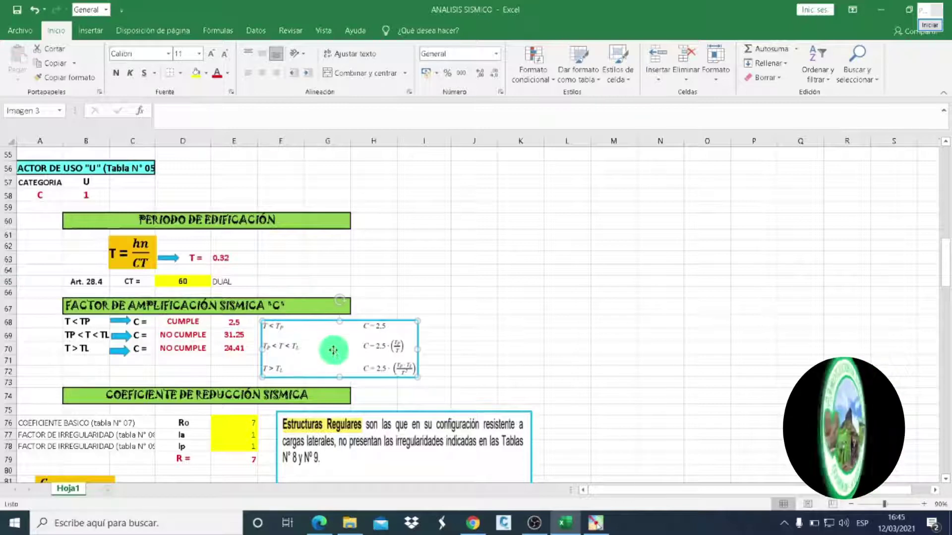
pyautogui.click(458, 326)
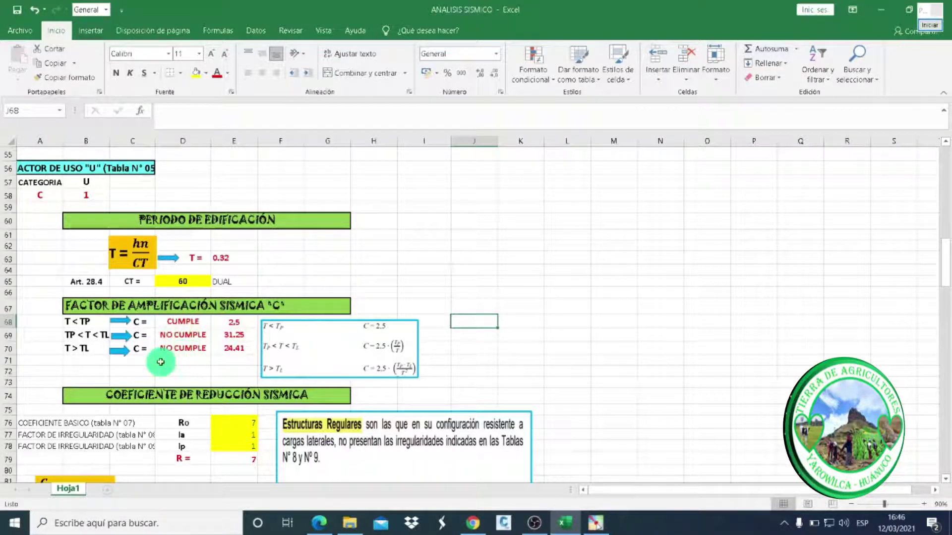
pyautogui.click(229, 351)
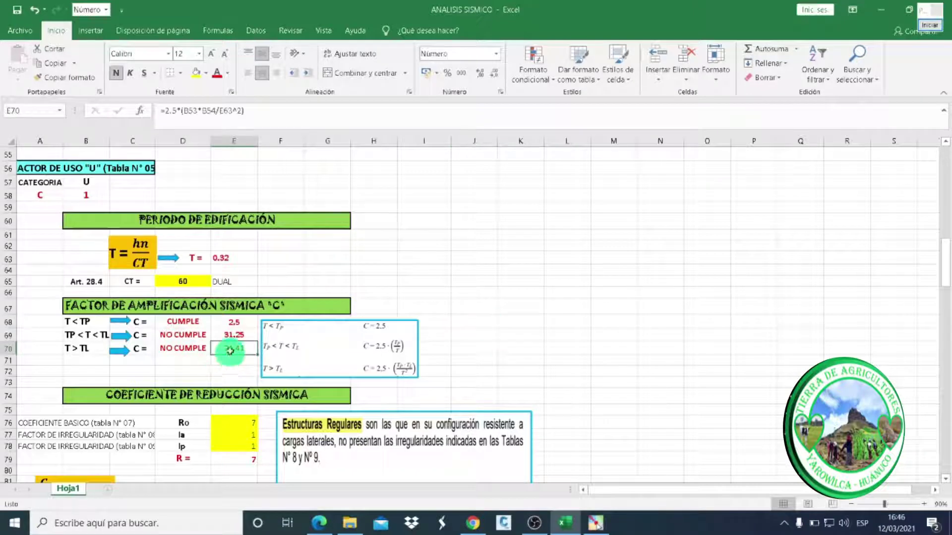
pyautogui.click(238, 336)
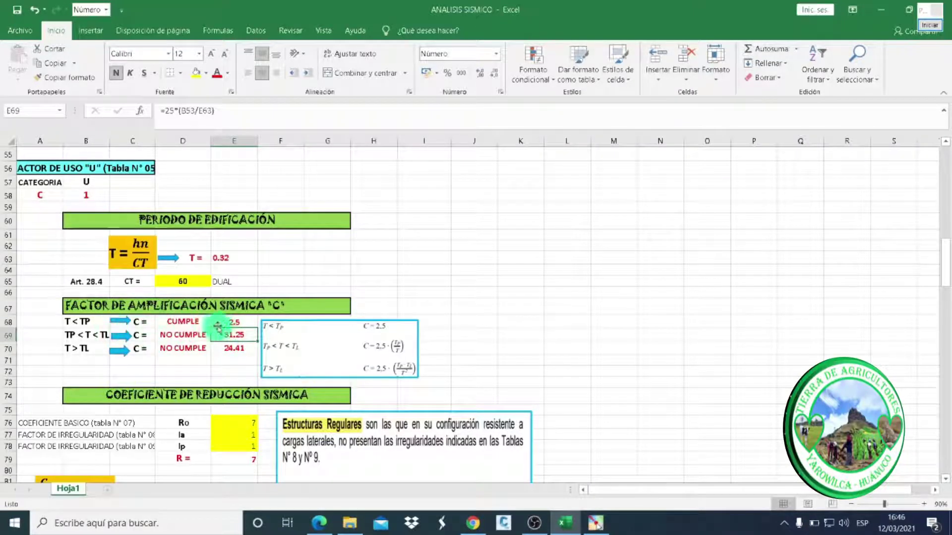
pyautogui.click(224, 323)
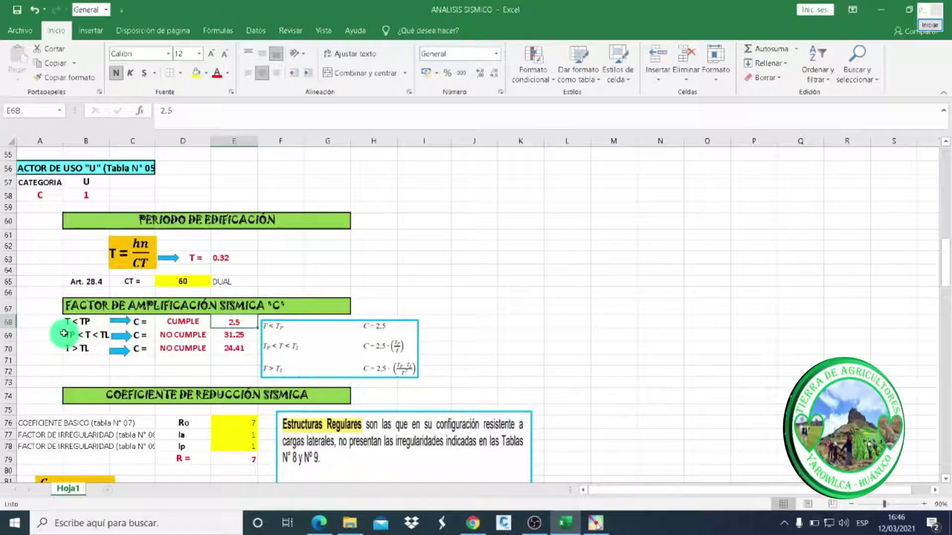
pyautogui.scroll(1, 64, 333)
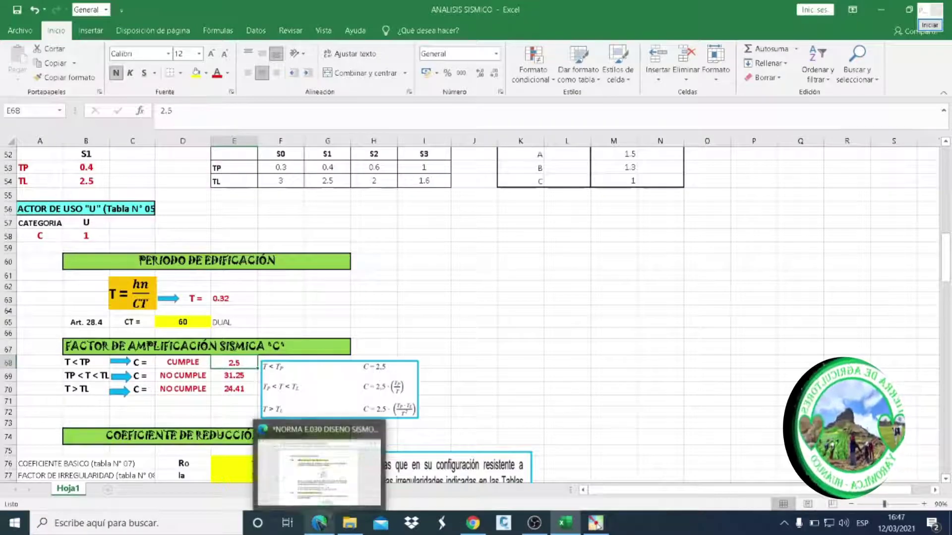
pyautogui.click(307, 473)
pyautogui.scroll(-2, 406, 385)
pyautogui.scroll(-5, 407, 384)
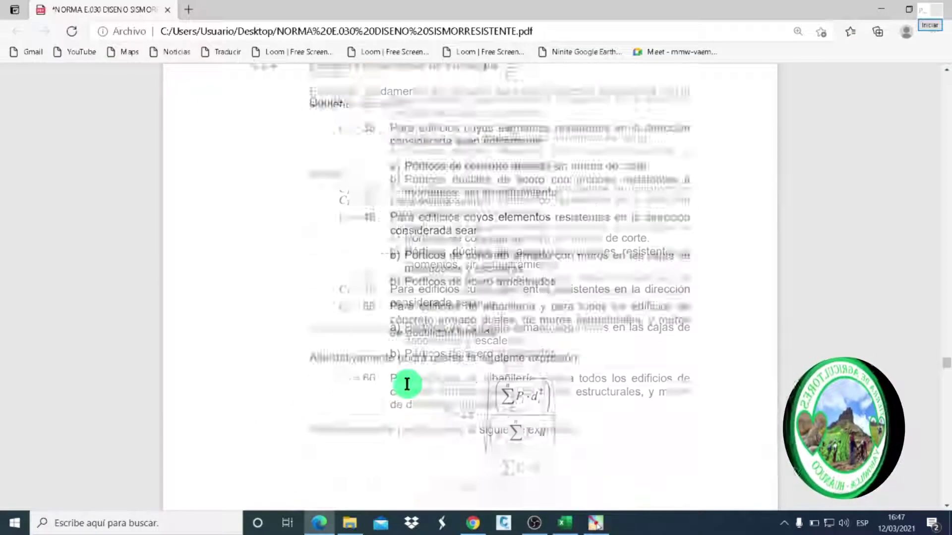
pyautogui.scroll(5, 404, 383)
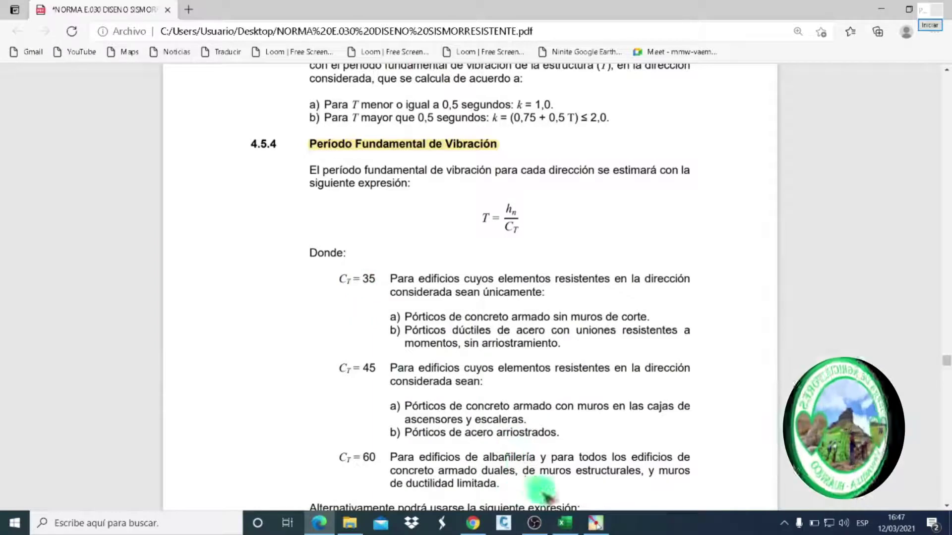
pyautogui.click(565, 523)
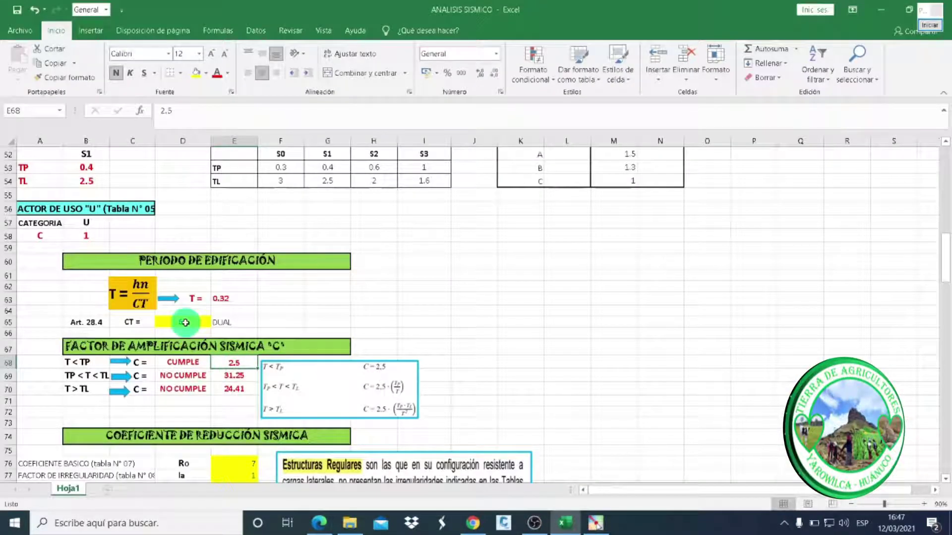
pyautogui.click(185, 323)
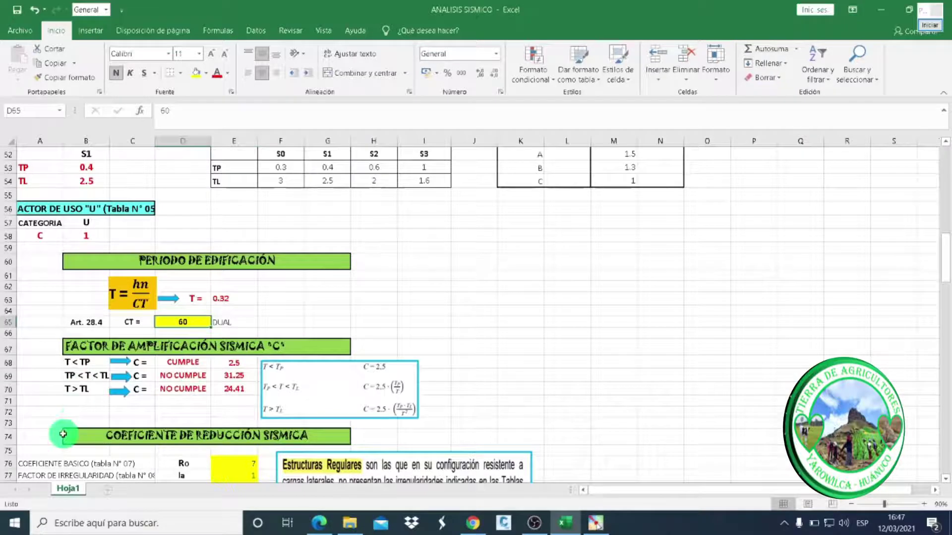
pyautogui.write('35')
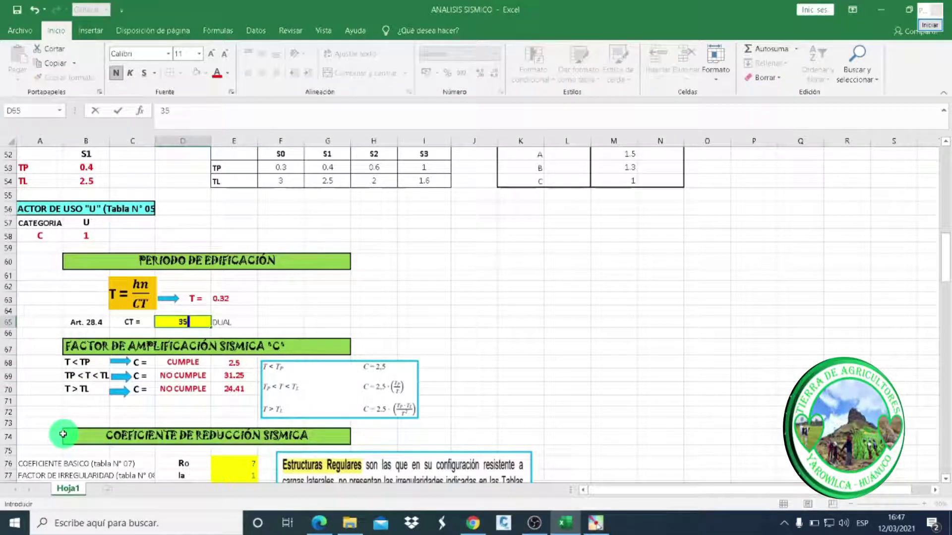
pyautogui.press('Return')
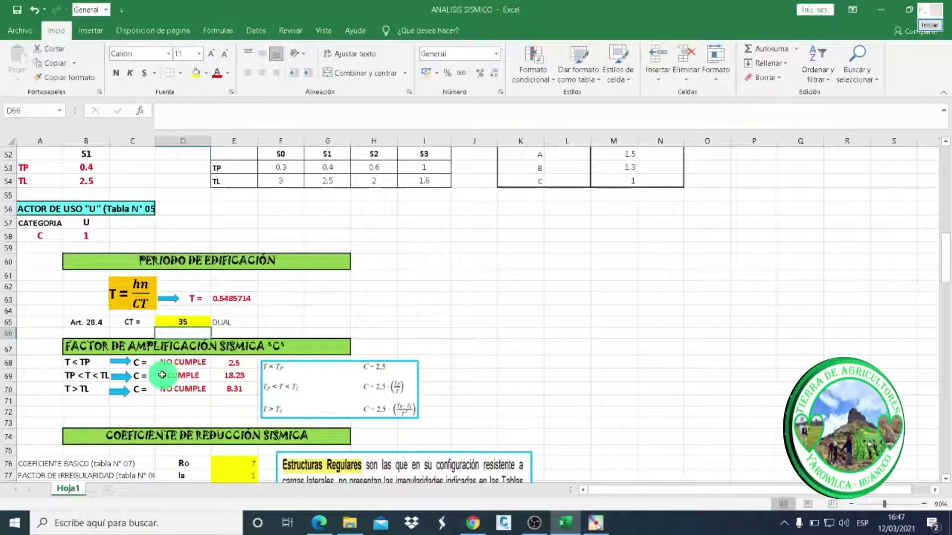
pyautogui.click(233, 377)
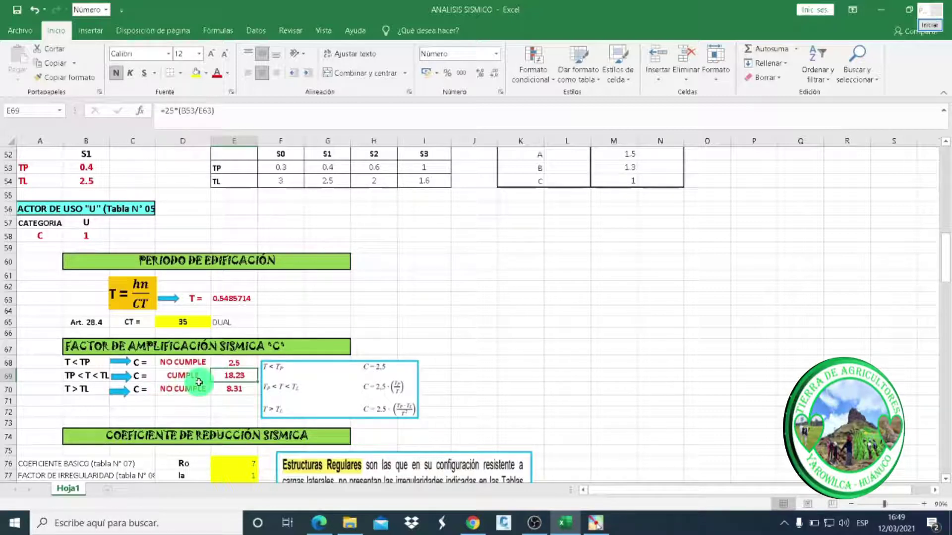
pyautogui.click(178, 322)
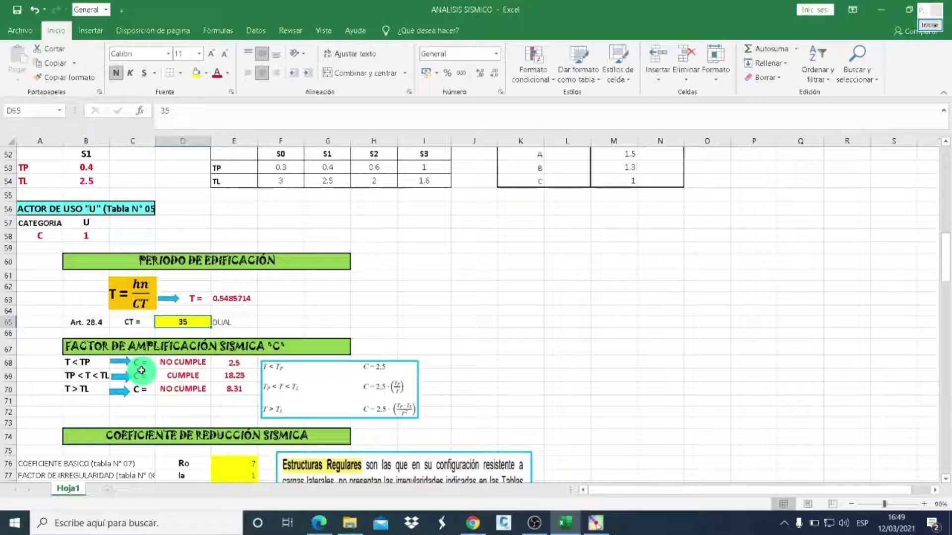
pyautogui.write('60')
pyautogui.press('Return')
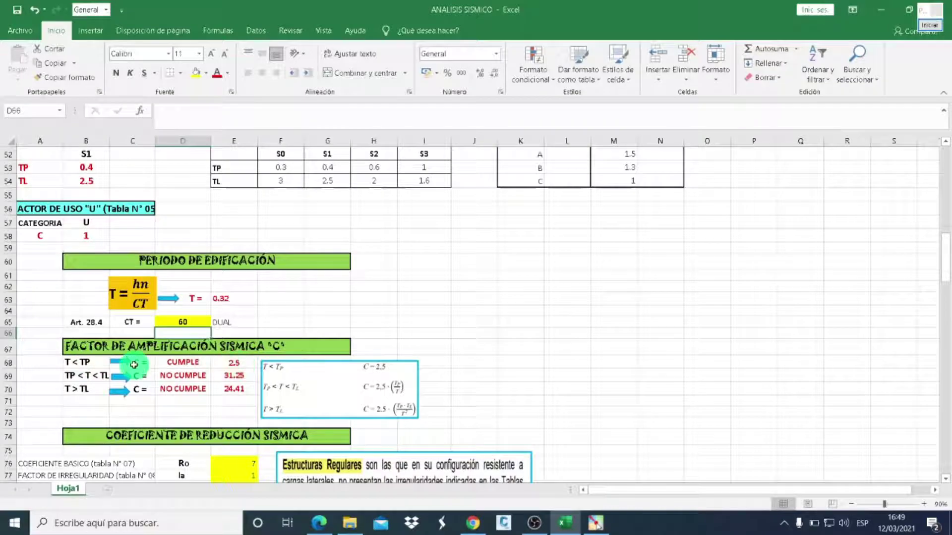
pyautogui.click(239, 362)
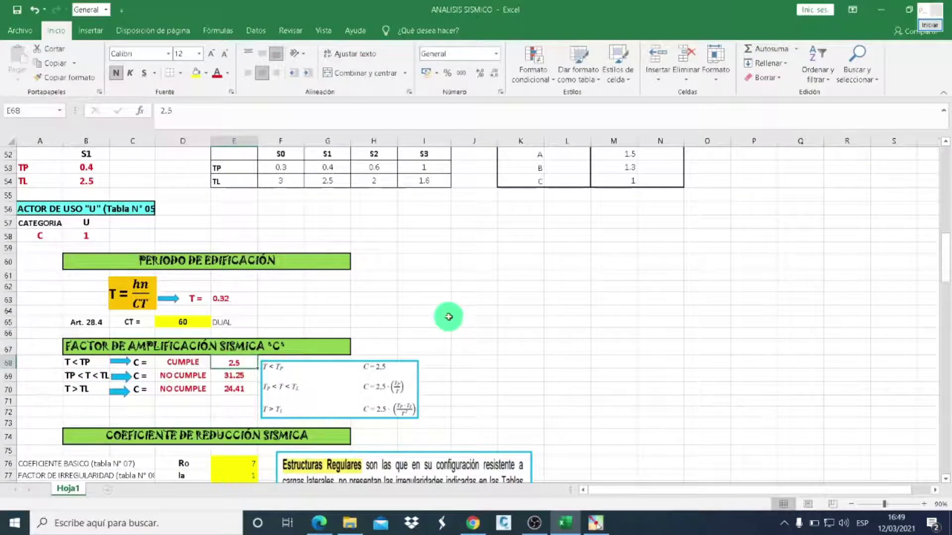
pyautogui.scroll(-2, 448, 317)
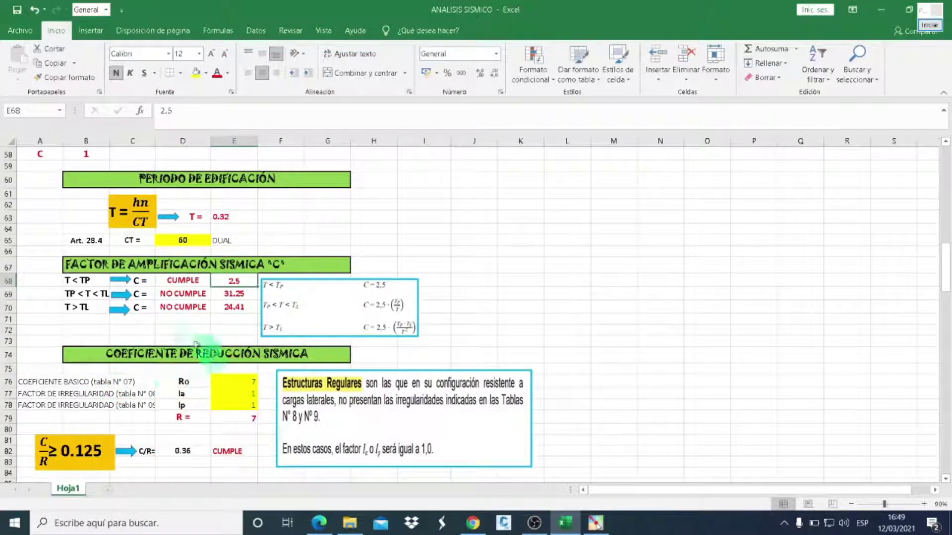
pyautogui.scroll(-1, 151, 357)
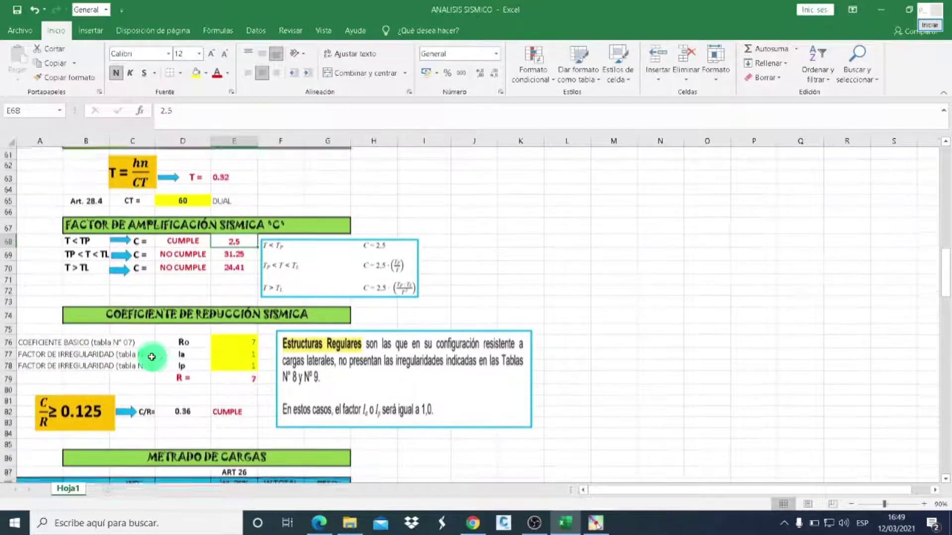
pyautogui.click(179, 377)
pyautogui.scroll(2, 218, 346)
pyautogui.scroll(3, 218, 345)
pyautogui.scroll(2, 219, 346)
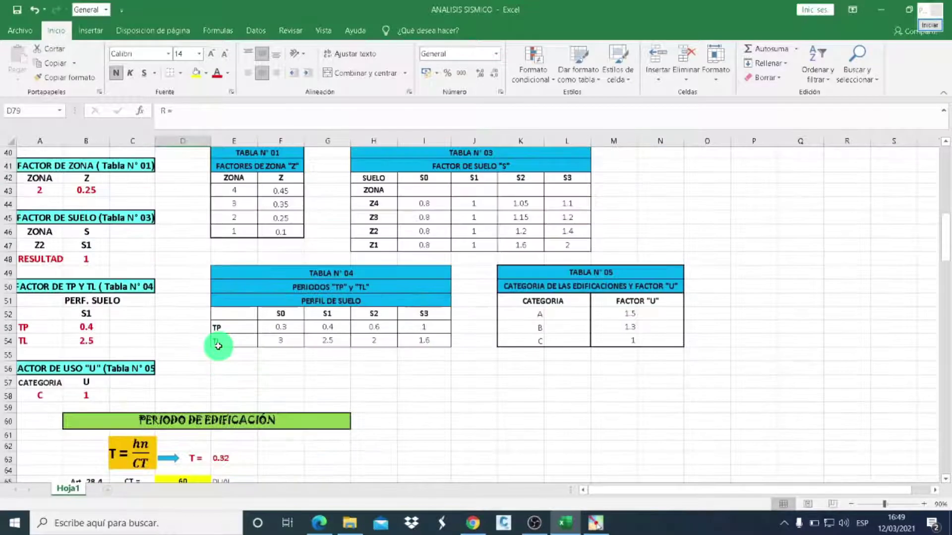
pyautogui.scroll(4, 218, 346)
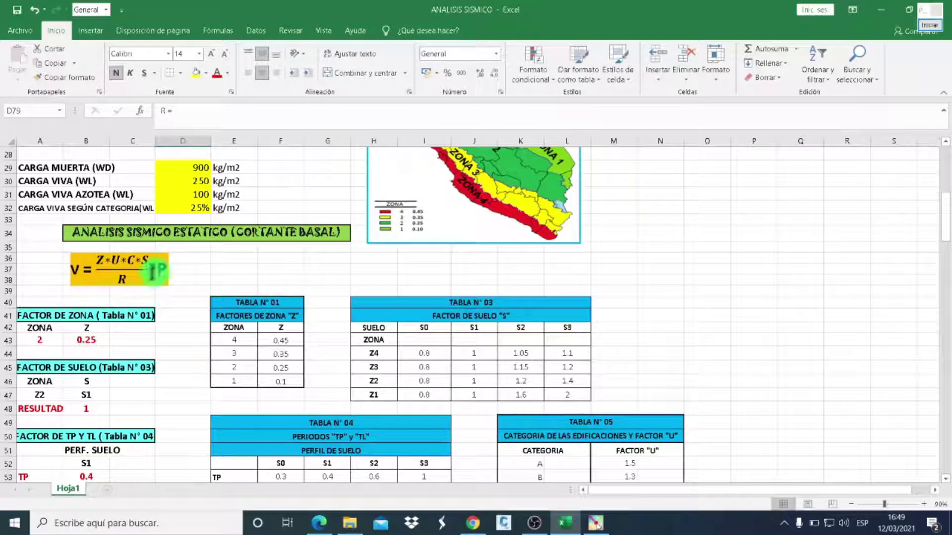
pyautogui.scroll(-5, 124, 283)
pyautogui.scroll(-4, 123, 283)
pyautogui.scroll(-4, 124, 282)
pyautogui.scroll(-1, 126, 282)
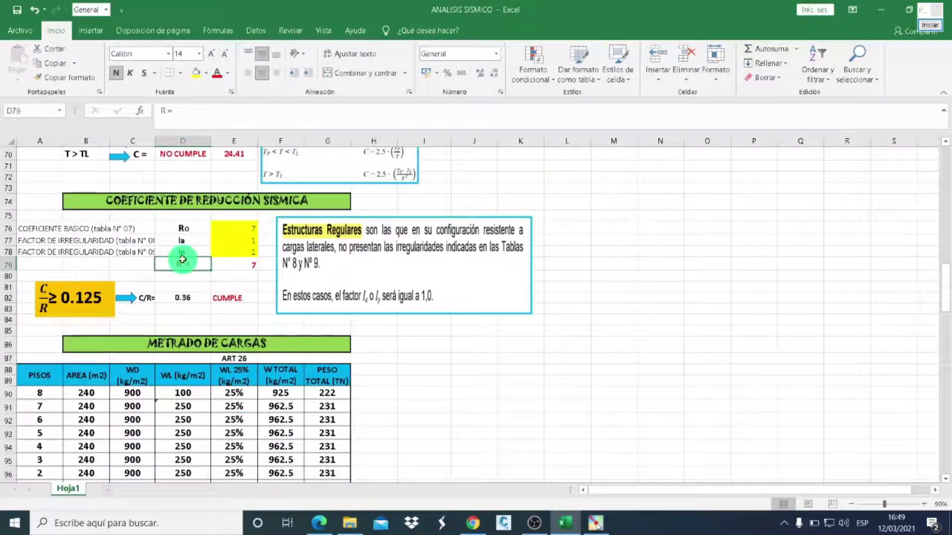
pyautogui.click(248, 265)
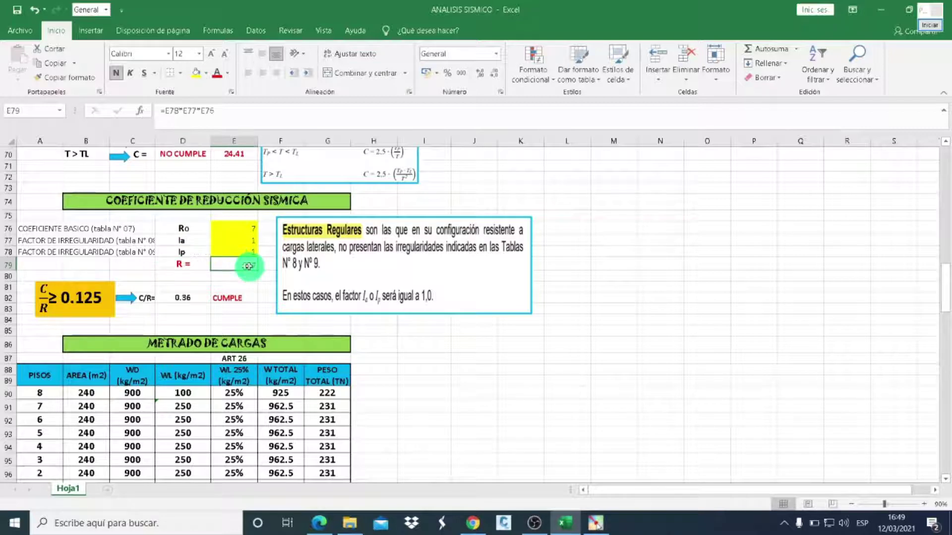
pyautogui.click(223, 227)
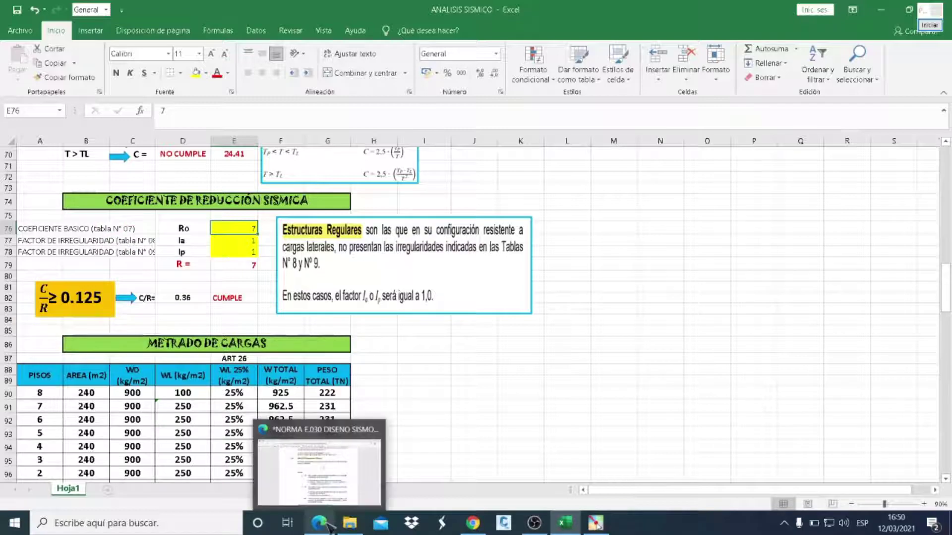
pyautogui.click(326, 479)
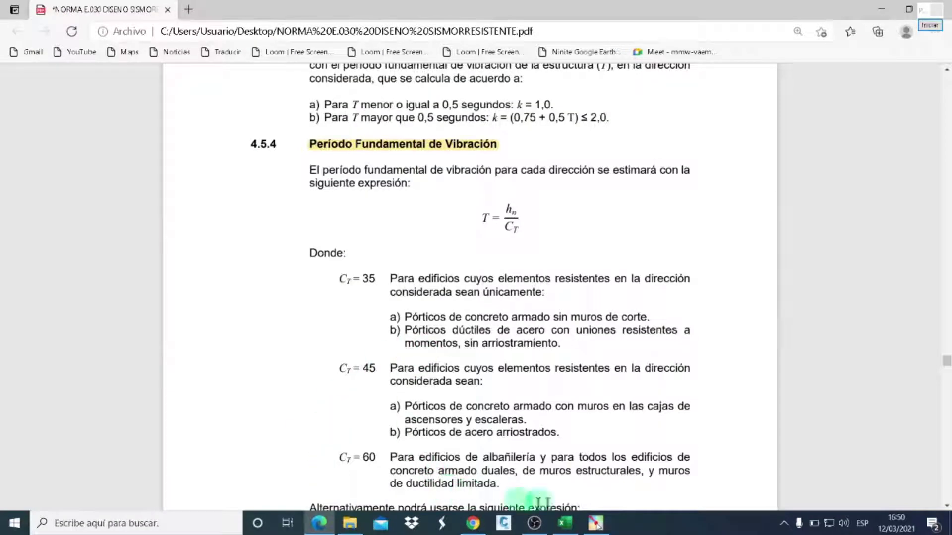
pyautogui.click(568, 525)
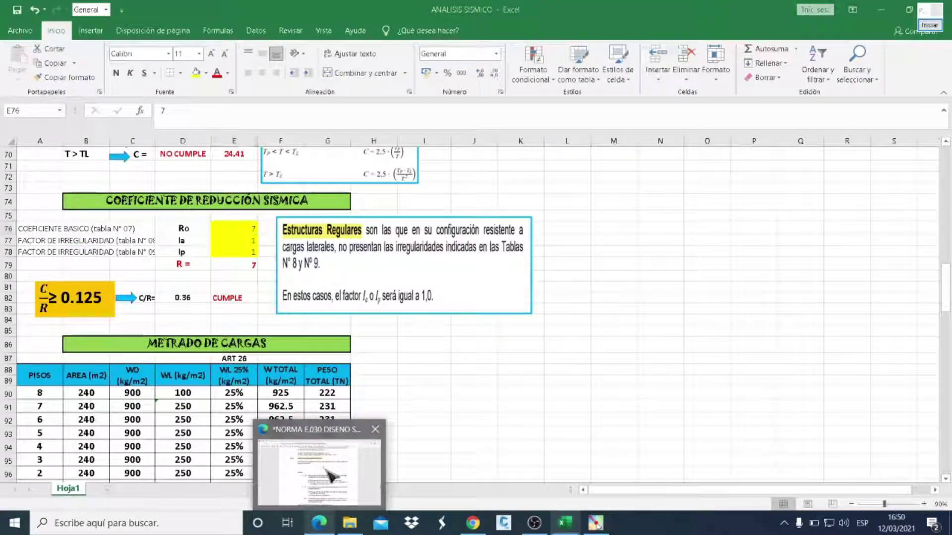
pyautogui.moveTo(318, 523)
pyautogui.click(322, 468)
pyautogui.scroll(-5, 531, 267)
pyautogui.scroll(10, 532, 267)
pyautogui.scroll(5, 532, 267)
pyautogui.scroll(5, 531, 266)
pyautogui.scroll(5, 532, 267)
pyautogui.scroll(5, 532, 267)
pyautogui.scroll(5, 532, 267)
pyautogui.scroll(5, 532, 267)
pyautogui.scroll(5, 532, 267)
pyautogui.scroll(5, 532, 267)
pyautogui.scroll(5, 532, 266)
pyautogui.scroll(5, 532, 267)
pyautogui.scroll(5, 532, 266)
pyautogui.scroll(5, 532, 266)
pyautogui.scroll(5, 532, 266)
pyautogui.scroll(2, 532, 266)
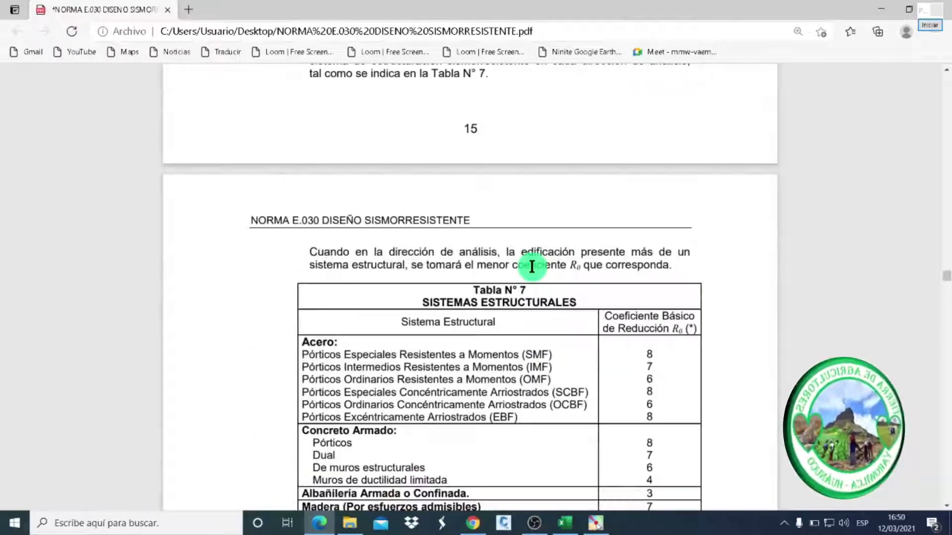
pyautogui.scroll(-3, 532, 267)
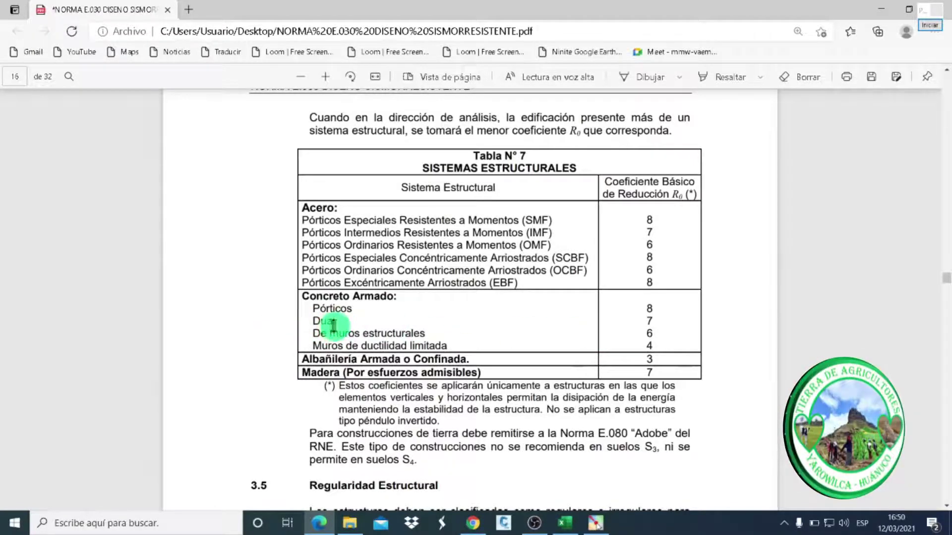
pyautogui.moveTo(333, 326); pyautogui.dragTo(320, 322)
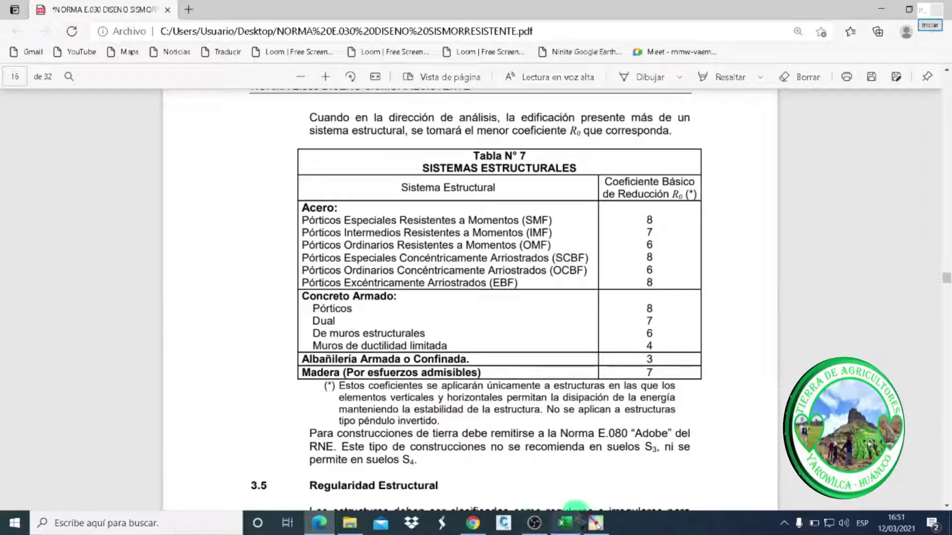
pyautogui.click(569, 481)
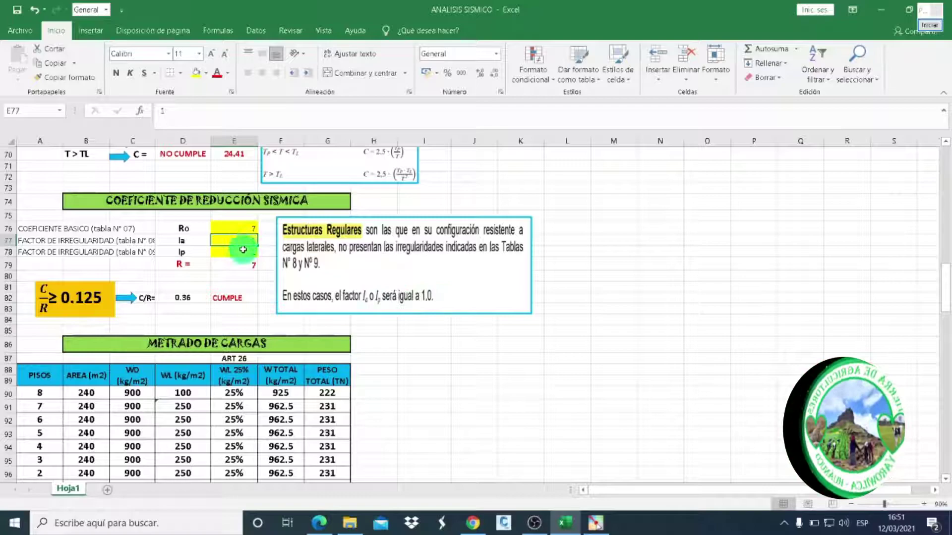
# Show E.030 section 3.5, where regular structures take Ia and Ip equal to 1.0
pyautogui.moveTo(318, 522)
pyautogui.click(315, 488)
pyautogui.scroll(-5, 450, 325)
pyautogui.scroll(-6, 455, 319)
pyautogui.scroll(2, 437, 198)
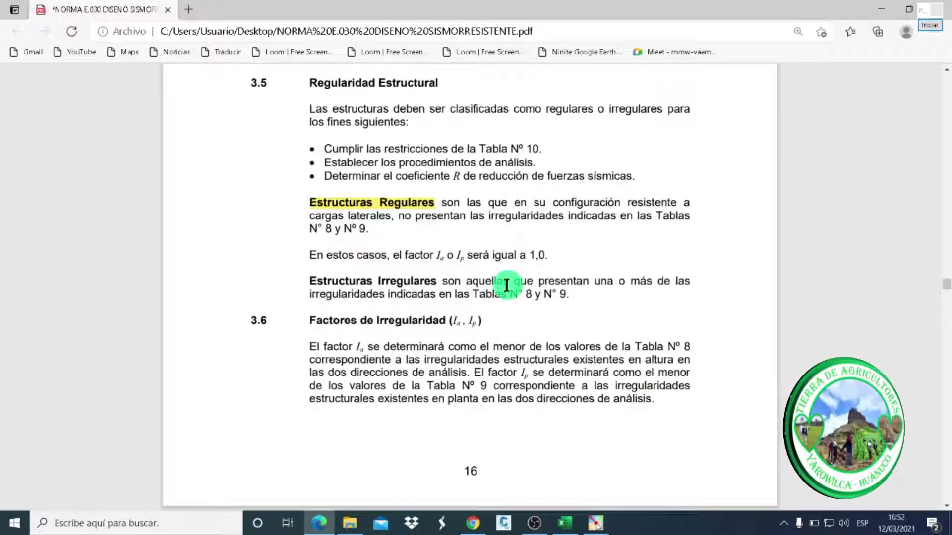
# Scroll through Tabla N° 8 height irregularities and on toward Tabla N° 10
pyautogui.scroll(-2, 507, 286)
pyautogui.scroll(-6, 508, 287)
pyautogui.scroll(-2, 513, 292)
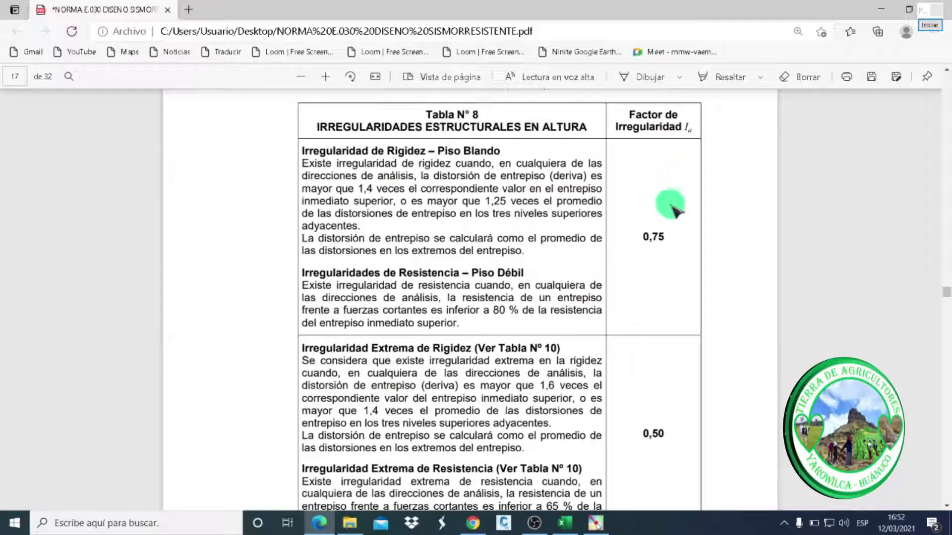
pyautogui.scroll(-4, 625, 263)
pyautogui.scroll(-3, 624, 265)
pyautogui.scroll(-3, 629, 282)
pyautogui.scroll(5, 629, 282)
pyautogui.scroll(5, 629, 282)
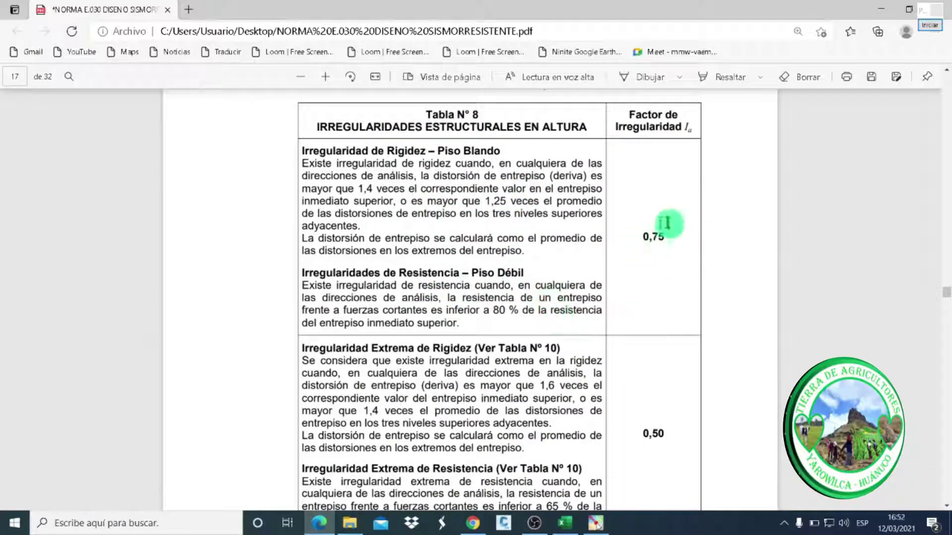
pyautogui.scroll(-4, 644, 307)
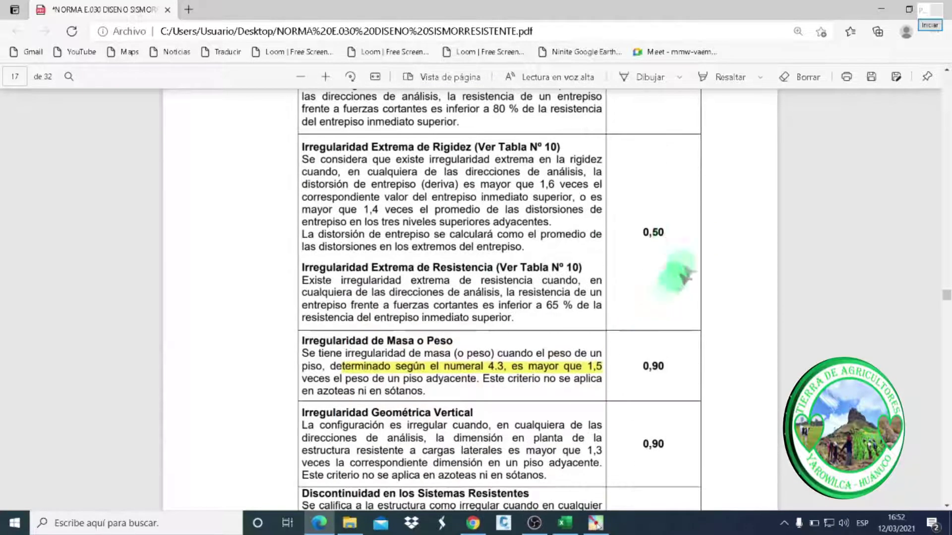
pyautogui.scroll(-3, 652, 295)
pyautogui.scroll(-4, 654, 347)
pyautogui.scroll(-3, 655, 345)
pyautogui.scroll(-1, 654, 347)
pyautogui.scroll(-1, 655, 347)
pyautogui.scroll(-5, 655, 347)
pyautogui.scroll(-6, 655, 347)
pyautogui.scroll(-4, 654, 347)
pyautogui.scroll(-8, 655, 347)
pyautogui.scroll(-5, 654, 347)
pyautogui.scroll(-8, 654, 347)
pyautogui.scroll(-7, 655, 346)
pyautogui.scroll(7, 655, 347)
pyautogui.scroll(9, 655, 347)
pyautogui.scroll(10, 656, 348)
pyautogui.scroll(8, 656, 349)
pyautogui.scroll(8, 655, 348)
pyautogui.scroll(6, 656, 348)
pyautogui.scroll(7, 656, 349)
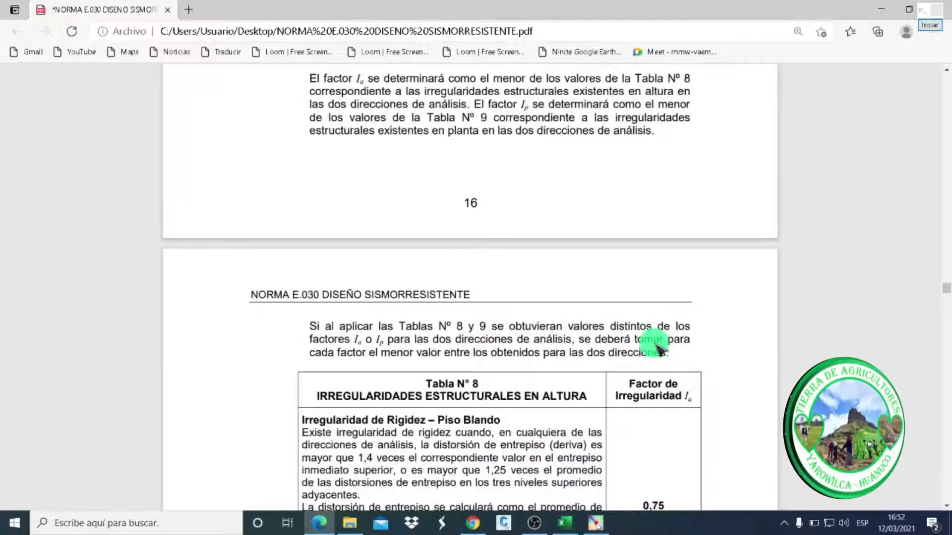
# Settle on Tabla N° 9, page 18: Ip 0.75 torsional, 0.60 extreme torsional
pyautogui.scroll(-1, 656, 348)
pyautogui.scroll(-10, 656, 348)
pyautogui.scroll(-8, 655, 348)
pyautogui.scroll(-10, 656, 348)
pyautogui.scroll(-9, 655, 349)
pyautogui.scroll(-10, 656, 348)
pyautogui.scroll(-10, 656, 348)
pyautogui.scroll(-2, 655, 349)
pyautogui.scroll(-10, 656, 348)
pyautogui.scroll(-7, 656, 349)
pyautogui.scroll(-6, 656, 349)
pyautogui.scroll(-8, 655, 348)
pyautogui.scroll(-7, 655, 348)
pyautogui.scroll(5, 656, 348)
pyautogui.scroll(10, 656, 348)
pyautogui.scroll(10, 656, 348)
pyautogui.scroll(7, 656, 349)
pyautogui.scroll(5, 656, 348)
pyautogui.scroll(3, 655, 349)
pyautogui.scroll(5, 655, 349)
pyautogui.scroll(4, 656, 349)
pyautogui.scroll(3, 656, 349)
pyautogui.scroll(7, 655, 348)
pyautogui.scroll(5, 656, 349)
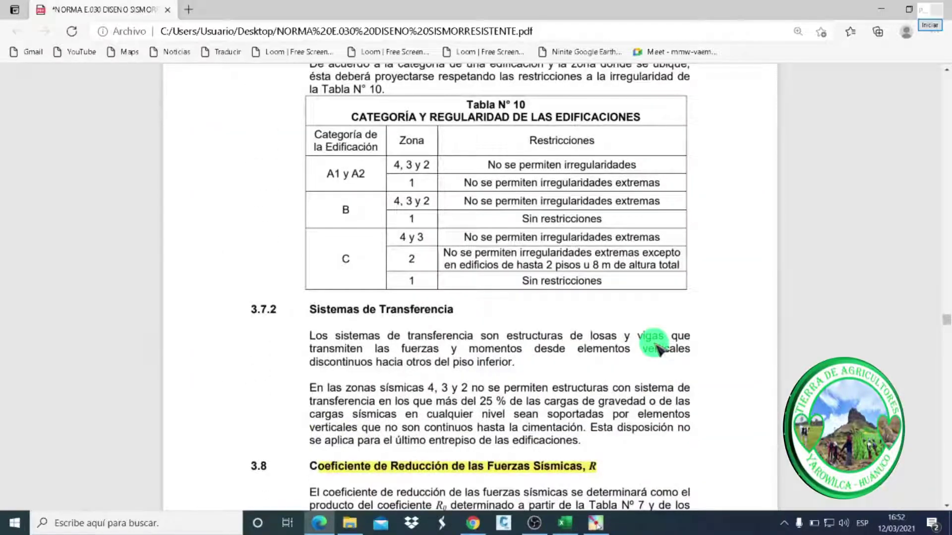
pyautogui.scroll(2, 655, 349)
pyautogui.scroll(7, 655, 348)
pyautogui.scroll(3, 655, 348)
pyautogui.scroll(4, 656, 348)
pyautogui.scroll(2, 656, 348)
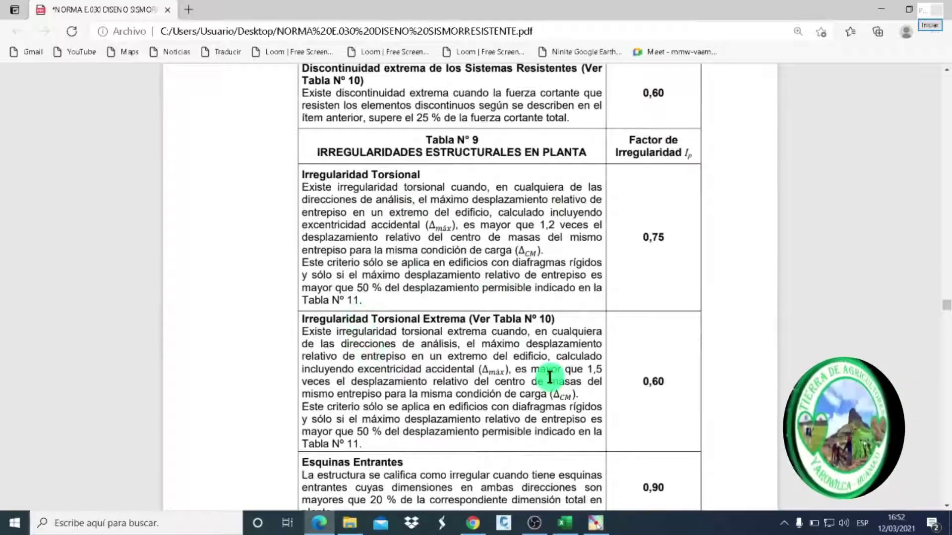
pyautogui.scroll(-1, 549, 377)
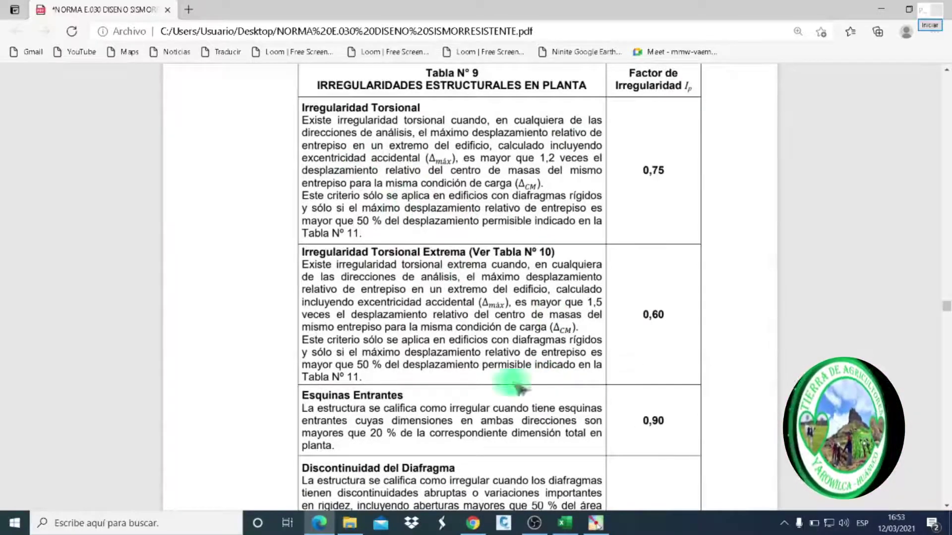
pyautogui.scroll(-2, 531, 398)
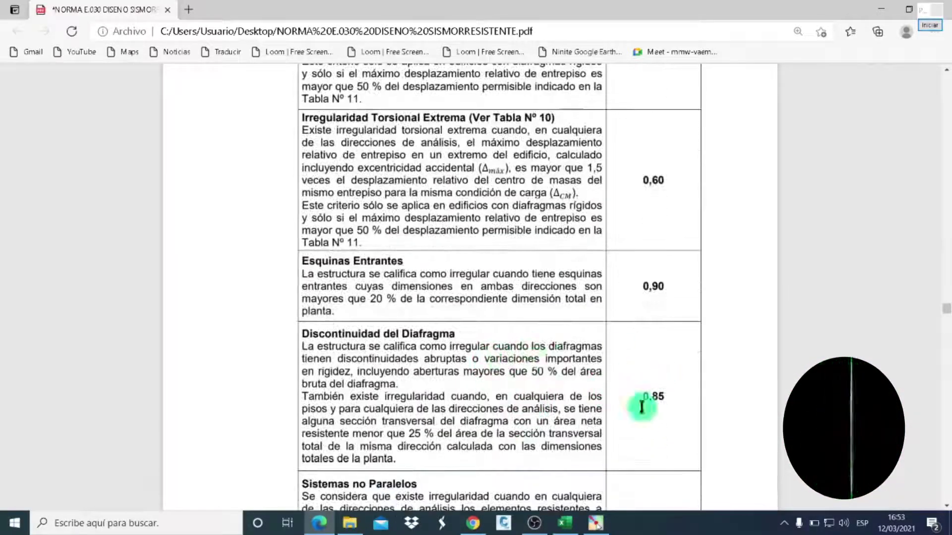
pyautogui.scroll(-3, 652, 426)
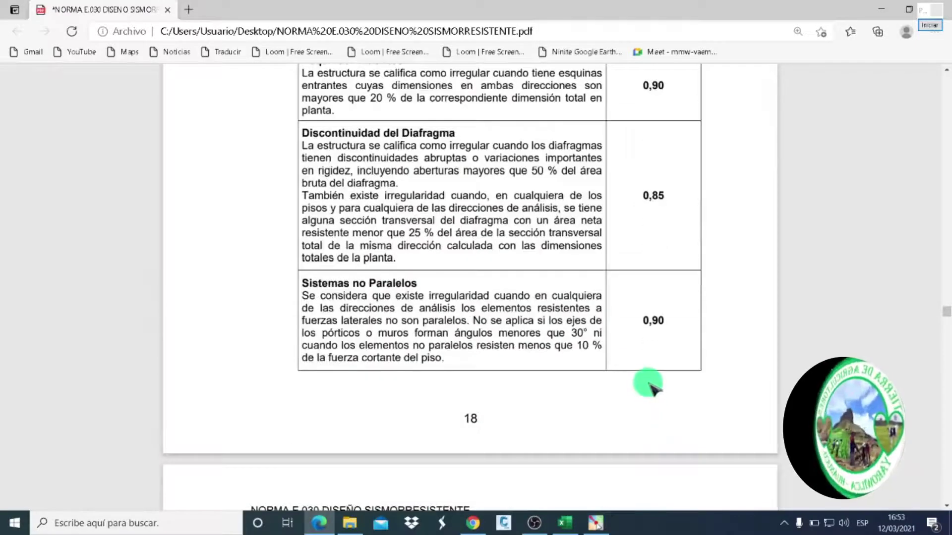
pyautogui.scroll(3, 653, 389)
pyautogui.scroll(5, 649, 386)
pyautogui.scroll(3, 648, 385)
pyautogui.scroll(-1, 660, 426)
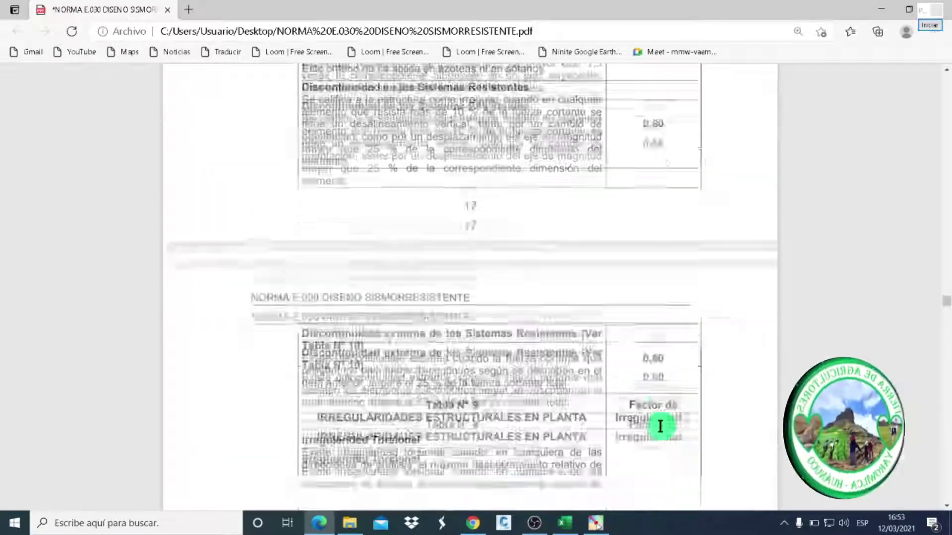
pyautogui.scroll(-1, 660, 426)
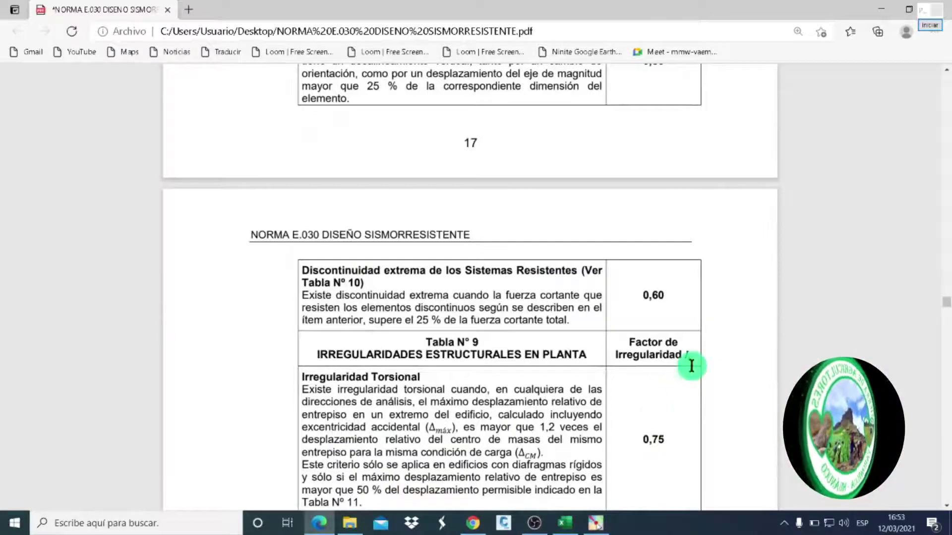
pyautogui.scroll(-2, 675, 392)
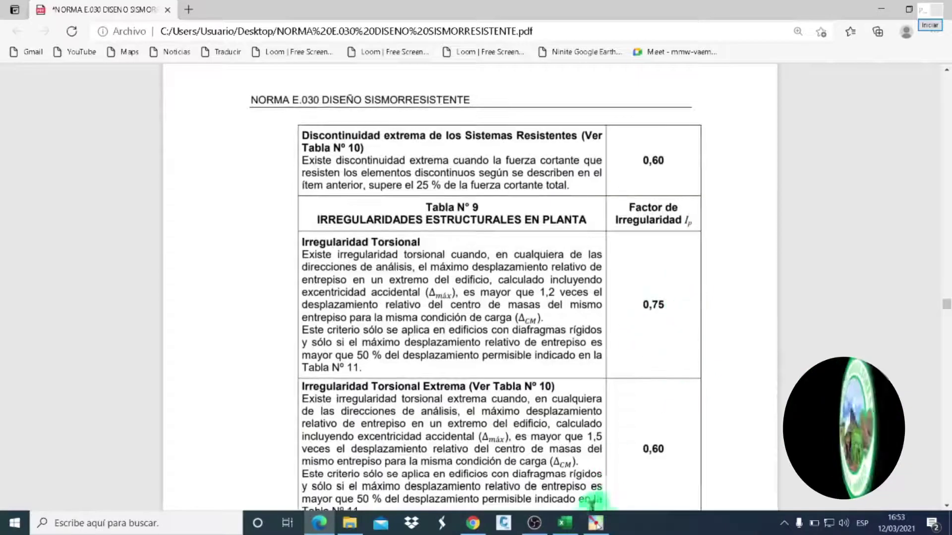
# Check the workbook's Ip in E78 and Ia in E77, both 1, then return to the PDF
pyautogui.moveTo(564, 523)
pyautogui.click(575, 526)
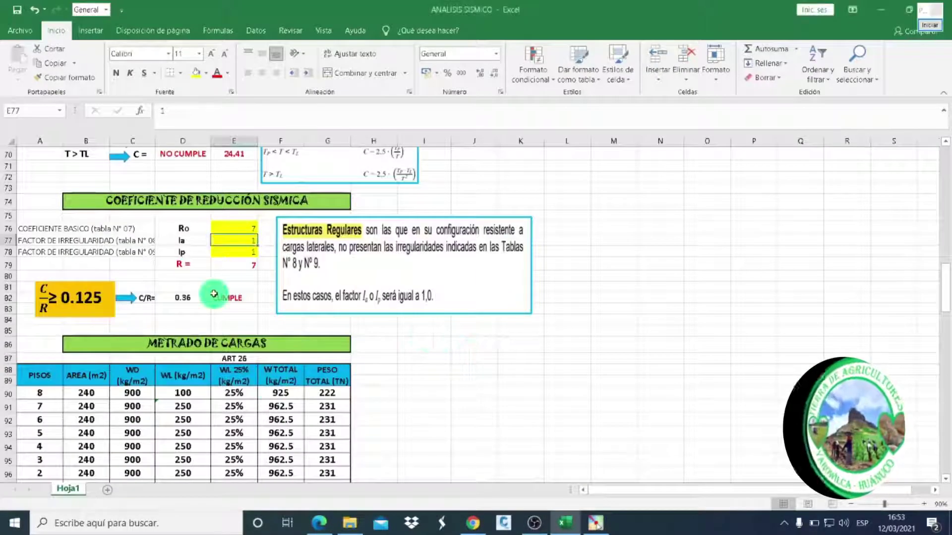
pyautogui.click(238, 251)
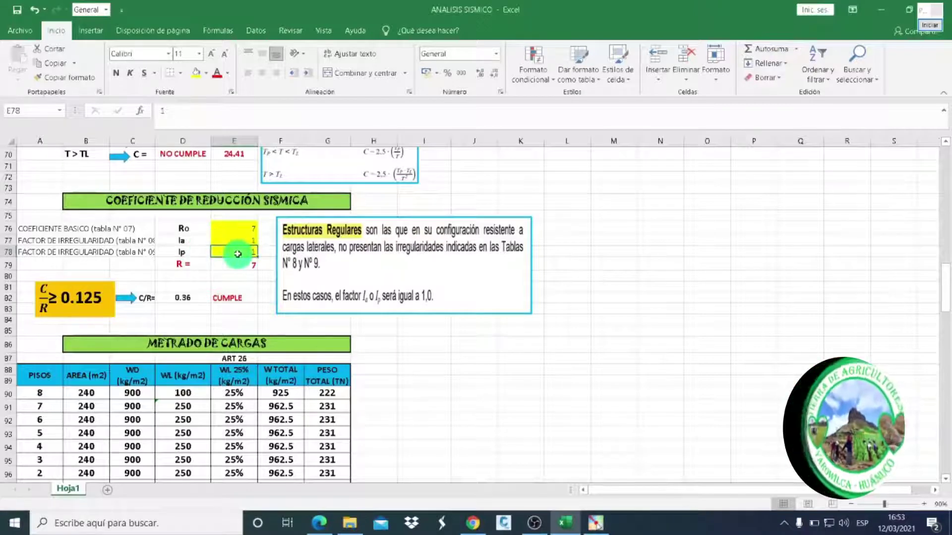
pyautogui.click(238, 240)
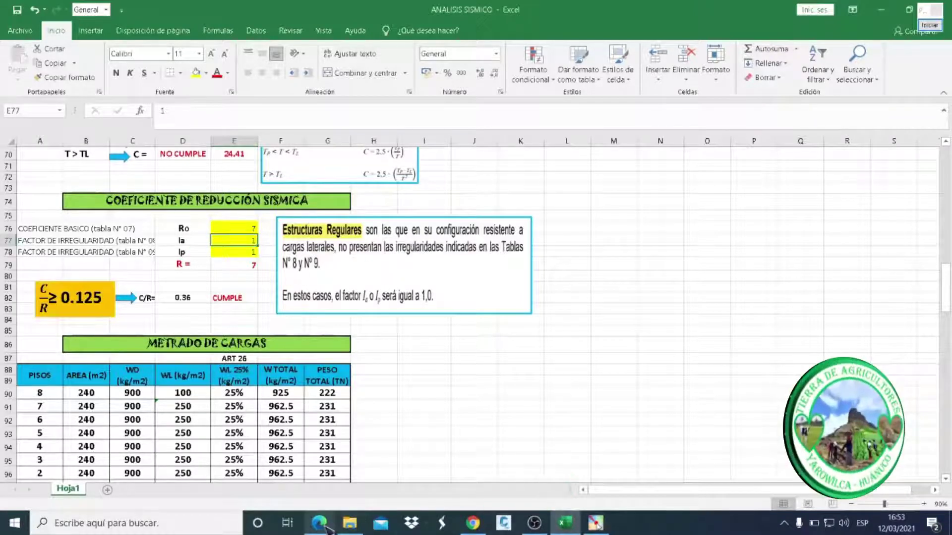
pyautogui.click(327, 499)
# Show Tabla N° 8's soft/weak storey factor 0.75 and extreme cases 0.50
pyautogui.scroll(6, 600, 392)
pyautogui.scroll(4, 601, 391)
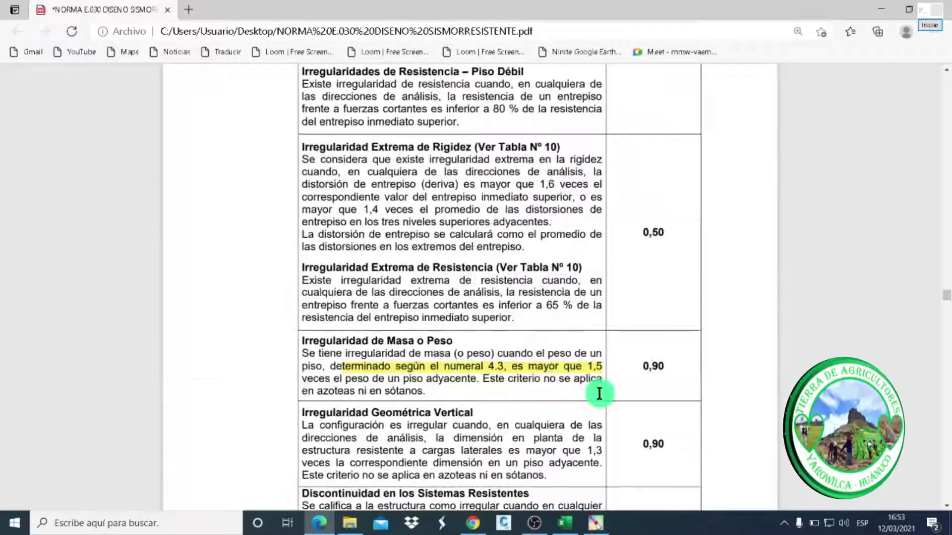
pyautogui.scroll(4, 599, 393)
pyautogui.scroll(3, 599, 393)
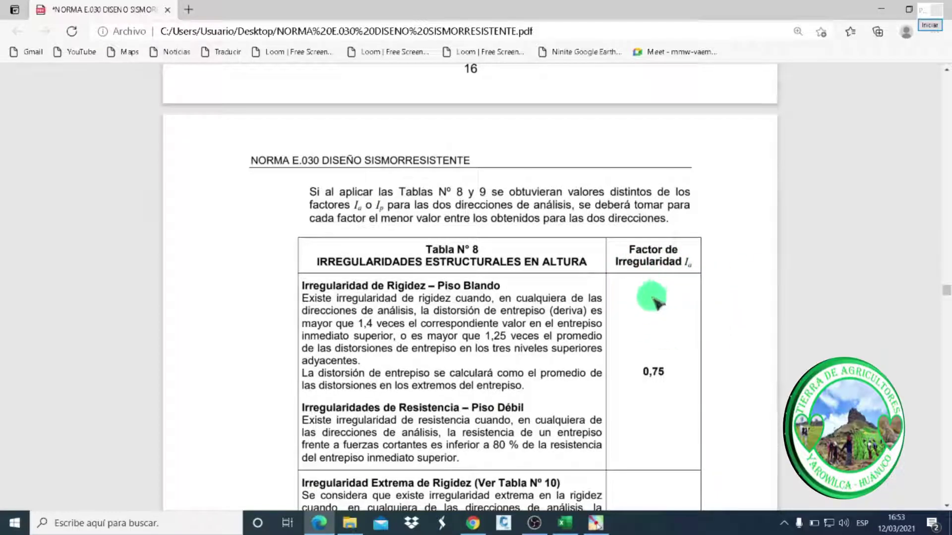
pyautogui.scroll(-2, 568, 338)
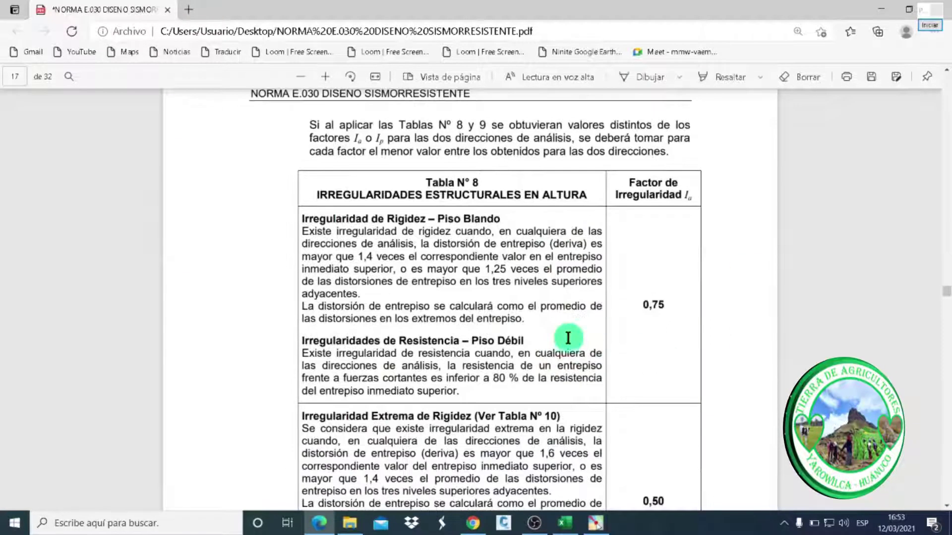
pyautogui.scroll(-3, 477, 351)
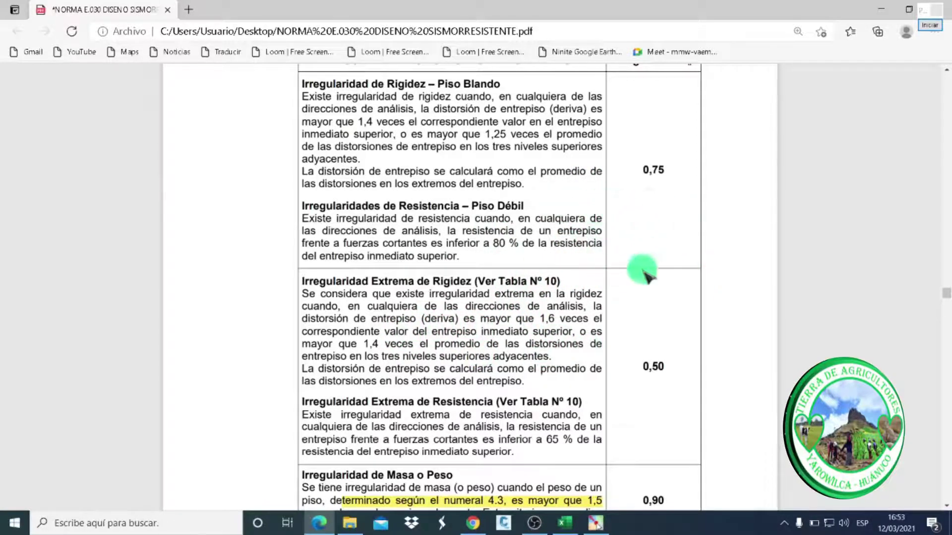
pyautogui.scroll(-3, 647, 287)
pyautogui.scroll(2, 648, 291)
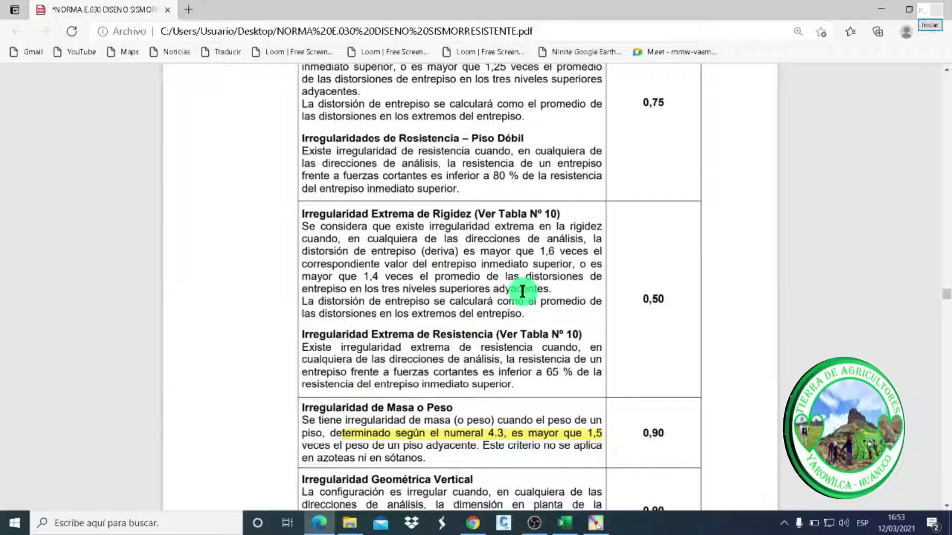
pyautogui.scroll(2, 523, 291)
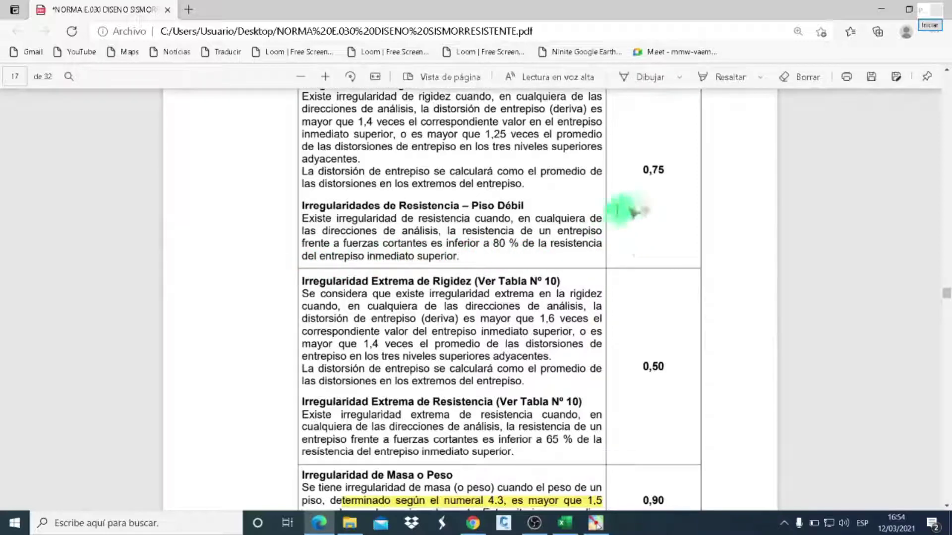
pyautogui.click(932, 27)
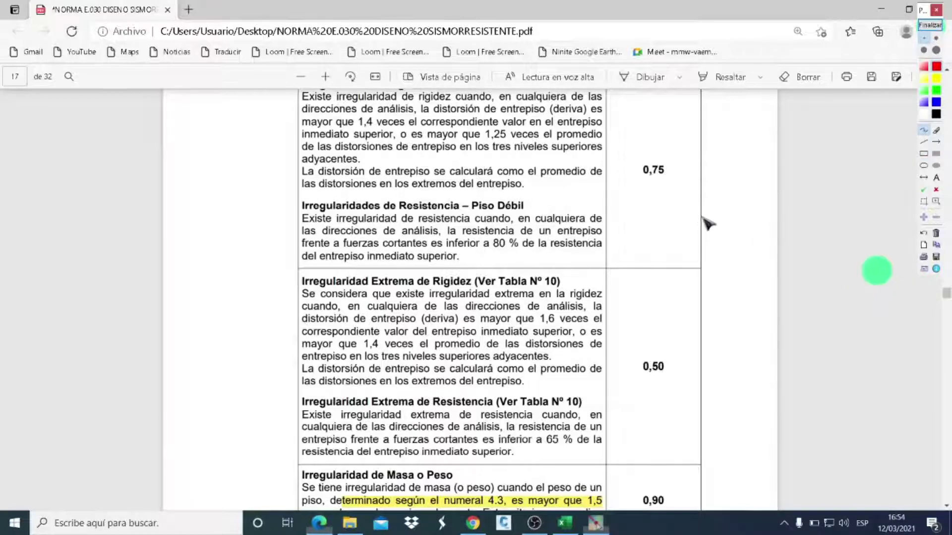
# Sketch a red two-storey frame beside the 0,75 and 0,50 rows with provisional storey labels
pyautogui.moveTo(706, 212); pyautogui.dragTo(712, 304)
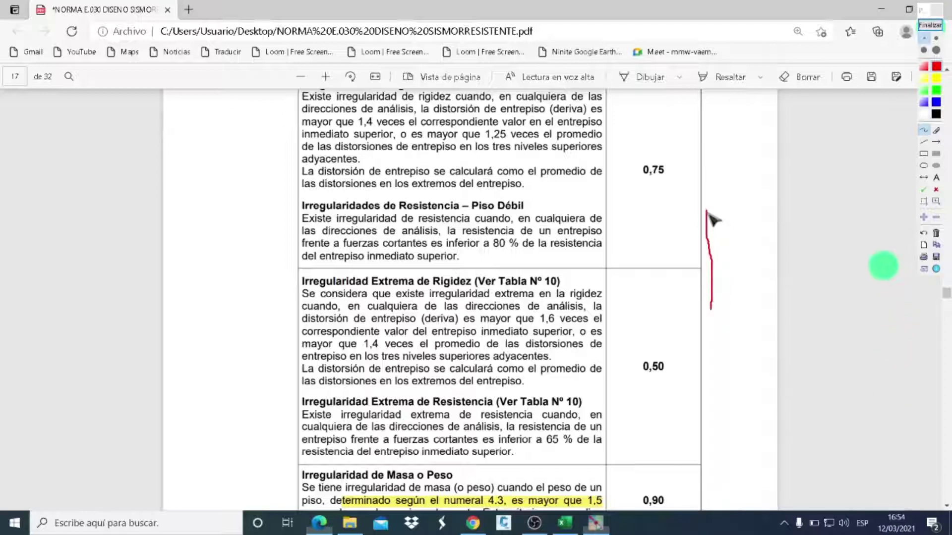
pyautogui.moveTo(707, 212)
pyautogui.mouseDown()
pyautogui.moveTo(758, 213)
pyautogui.moveTo(771, 251)
pyautogui.mouseUp()
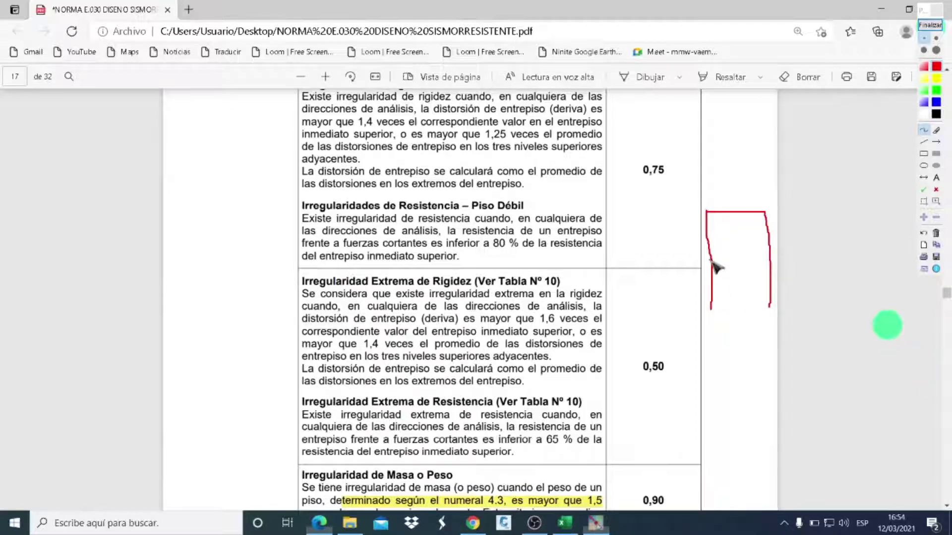
pyautogui.moveTo(711, 260); pyautogui.dragTo(765, 260)
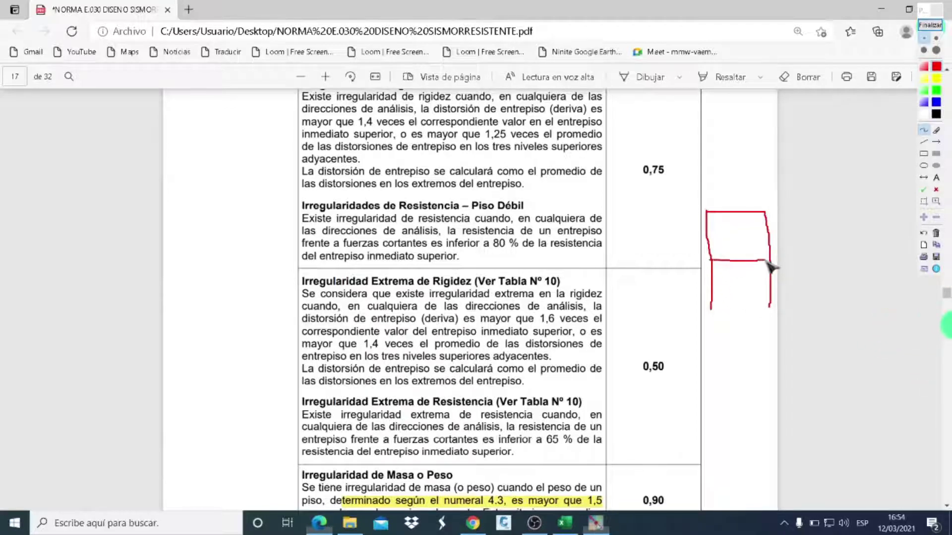
pyautogui.moveTo(669, 230); pyautogui.dragTo(667, 259)
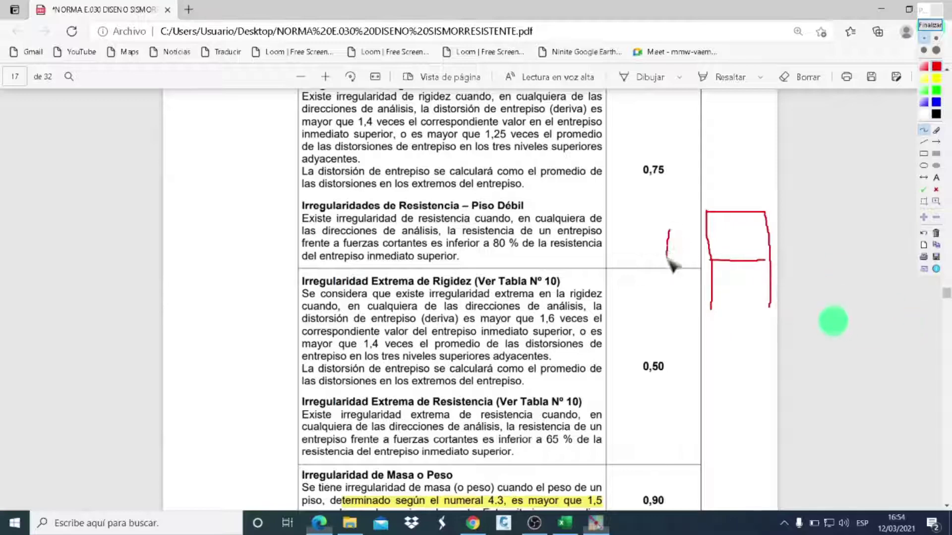
pyautogui.moveTo(670, 231); pyautogui.dragTo(680, 257)
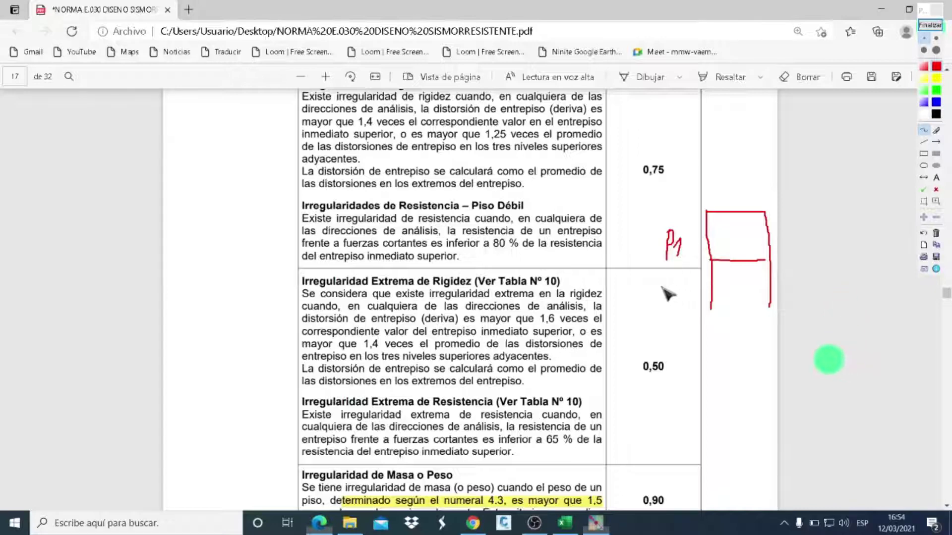
pyautogui.moveTo(662, 292)
pyautogui.mouseDown()
pyautogui.moveTo(662, 308)
pyautogui.moveTo(663, 296)
pyautogui.moveTo(690, 301)
pyautogui.mouseUp()
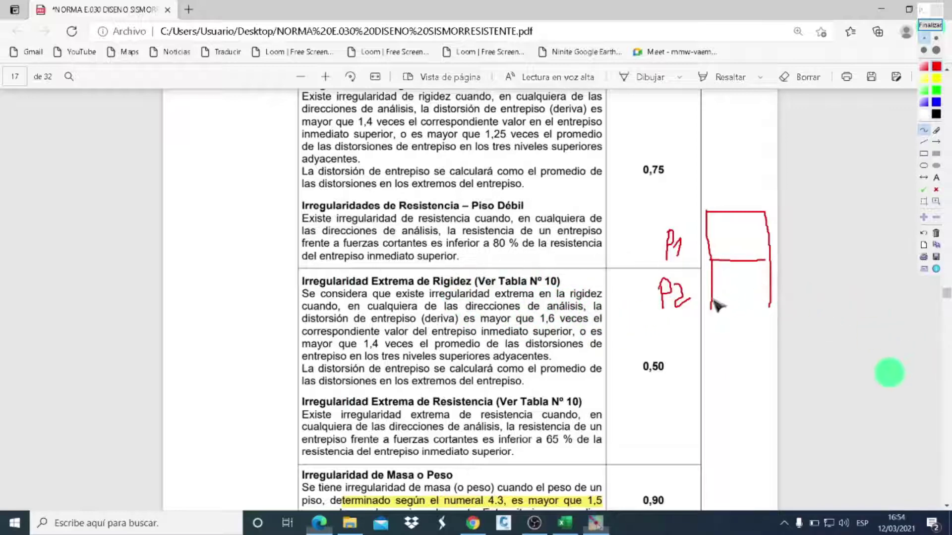
pyautogui.moveTo(712, 298); pyautogui.dragTo(768, 299)
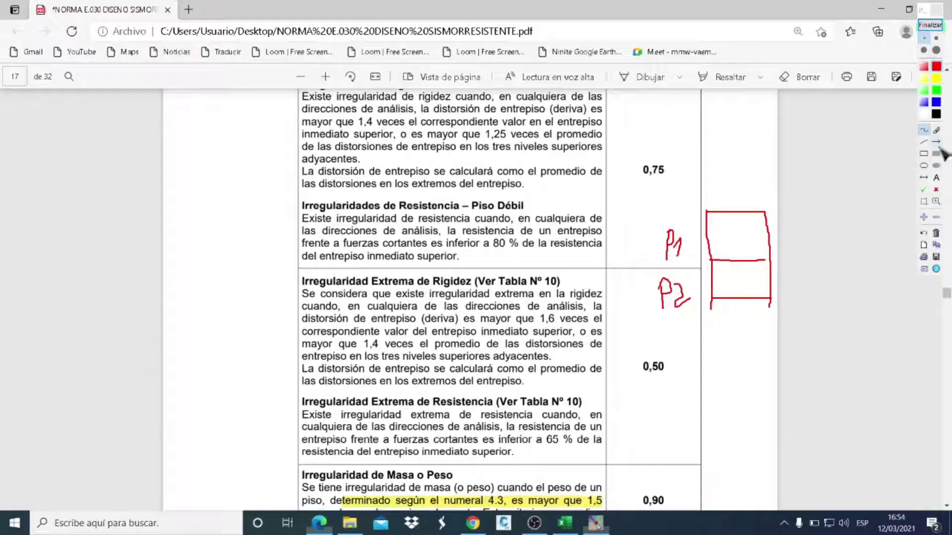
# Erase the old digits and relabel the lower storey P1 and the upper storey P2
pyautogui.click(936, 130)
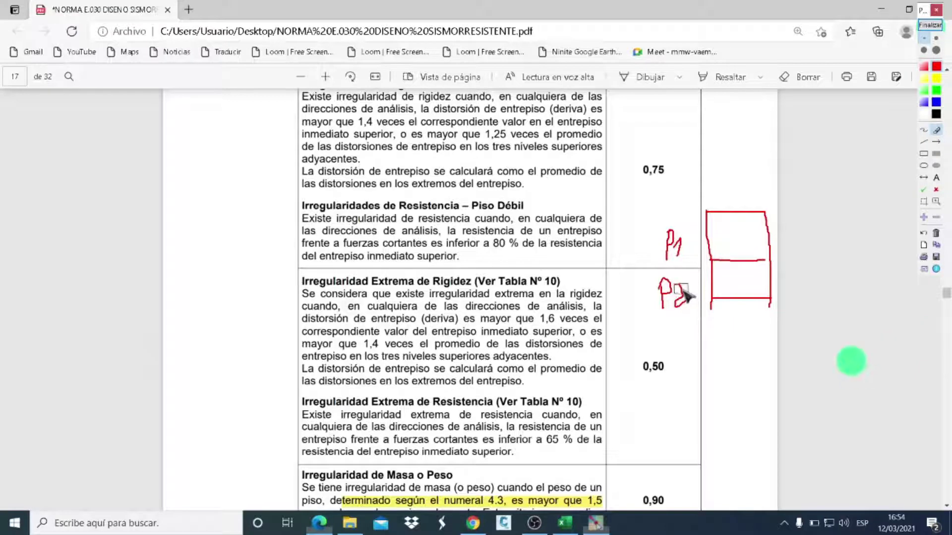
pyautogui.moveTo(689, 296); pyautogui.dragTo(682, 318)
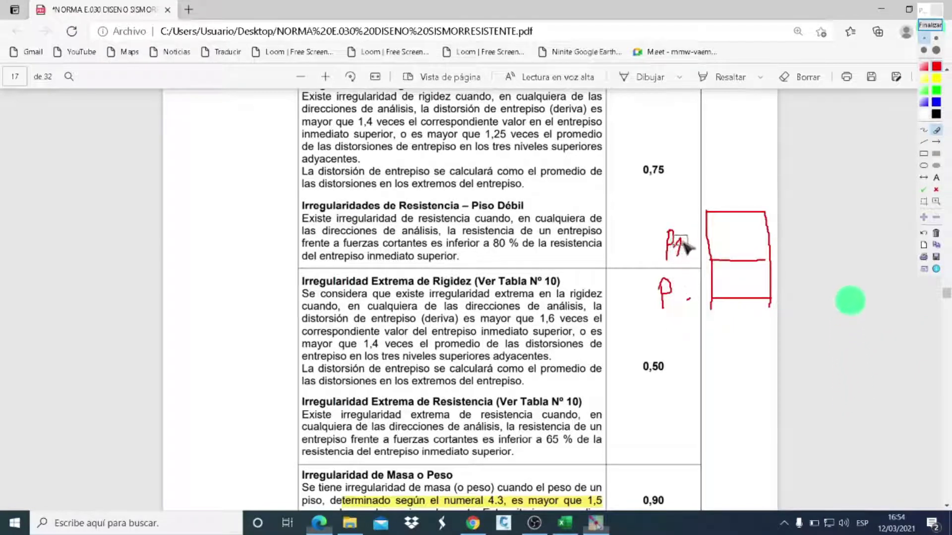
pyautogui.moveTo(686, 246); pyautogui.dragTo(675, 250)
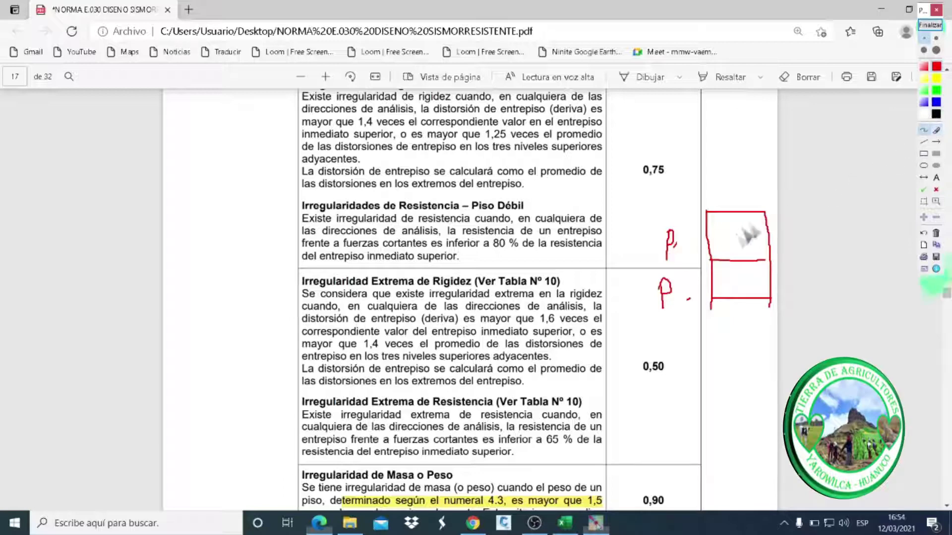
pyautogui.moveTo(681, 289); pyautogui.dragTo(689, 303)
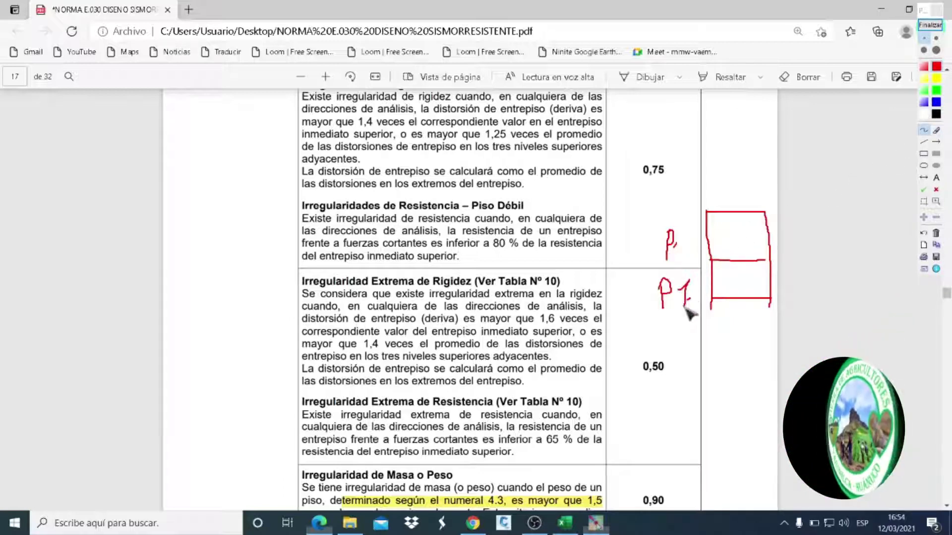
pyautogui.moveTo(679, 235); pyautogui.dragTo(687, 252)
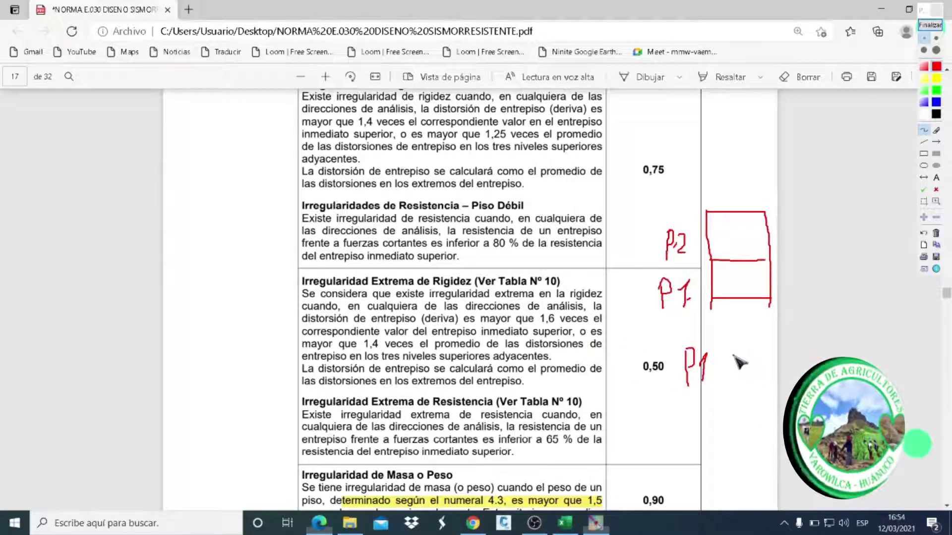
# Write P1<0,8P2 in red beside the 0,50 factor and enclose it in a rectangle
pyautogui.moveTo(733, 355); pyautogui.dragTo(734, 375)
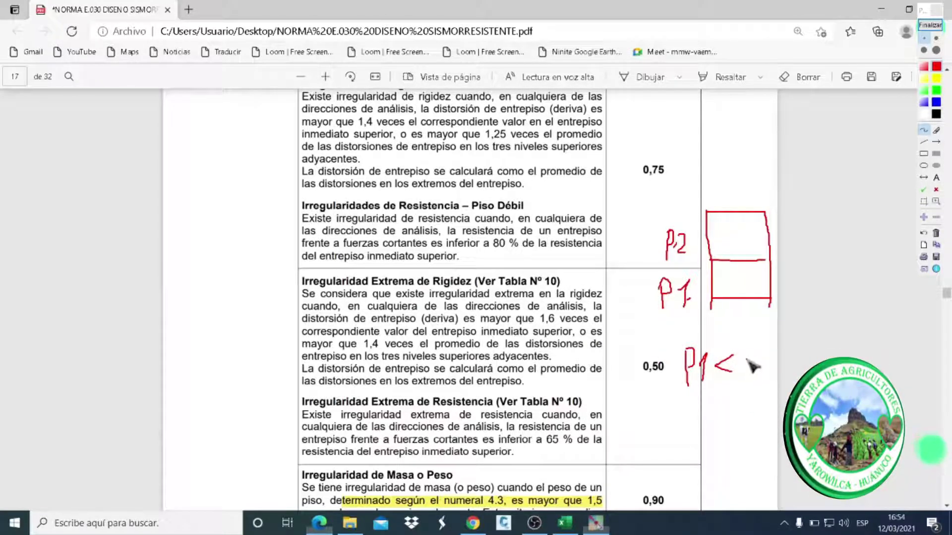
pyautogui.moveTo(748, 359); pyautogui.dragTo(761, 379)
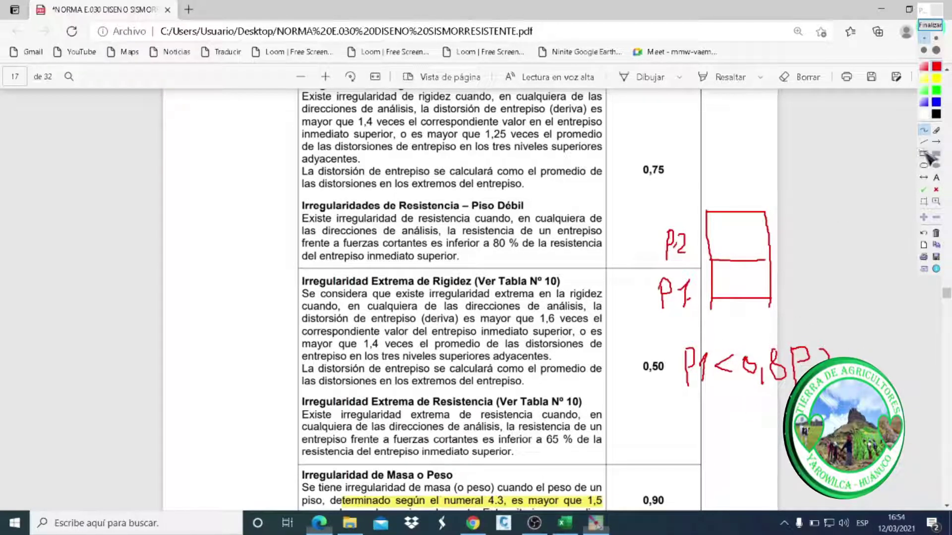
pyautogui.moveTo(673, 338); pyautogui.dragTo(855, 396)
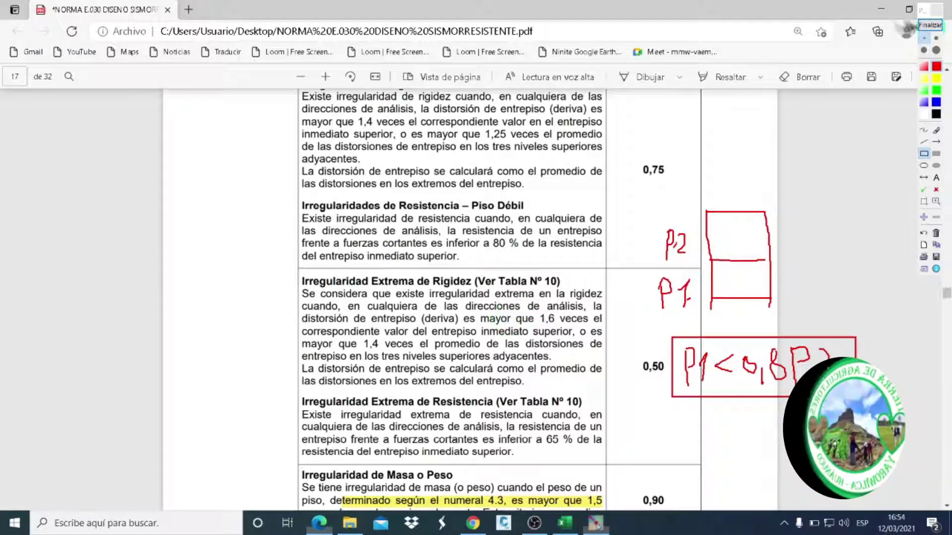
# Finish annotating to clear the ink, review Tabla N° 8 to the mass irregularity row, then return to Excel
pyautogui.click(927, 26)
pyautogui.scroll(3, 503, 223)
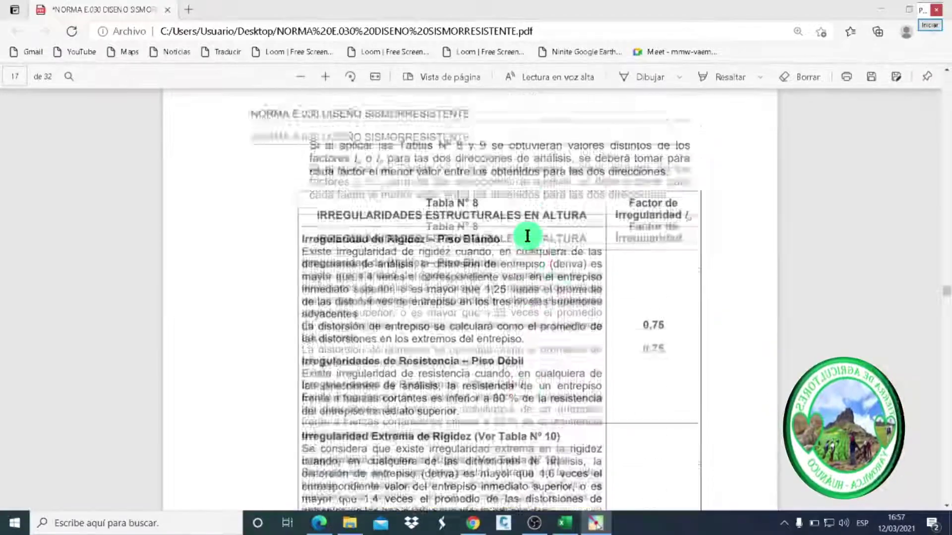
pyautogui.scroll(1, 485, 268)
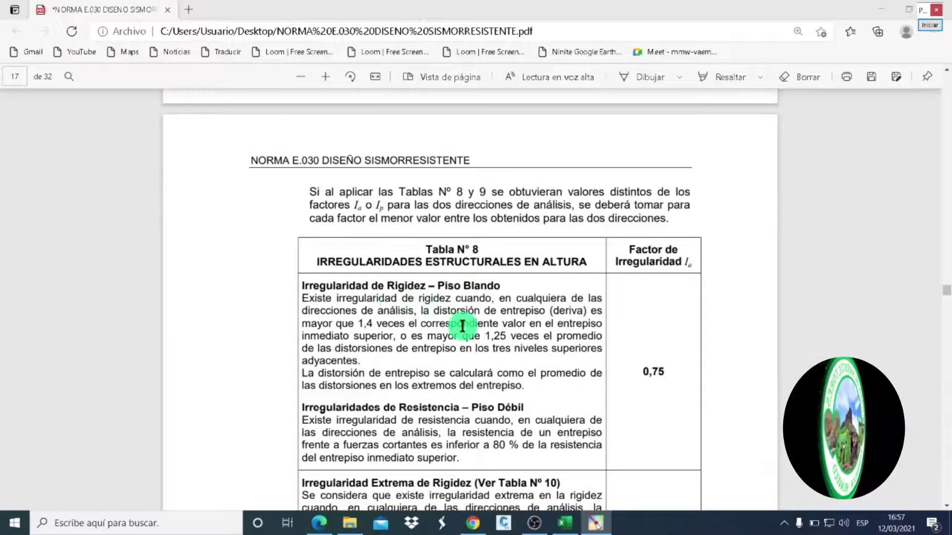
pyautogui.scroll(-1, 463, 326)
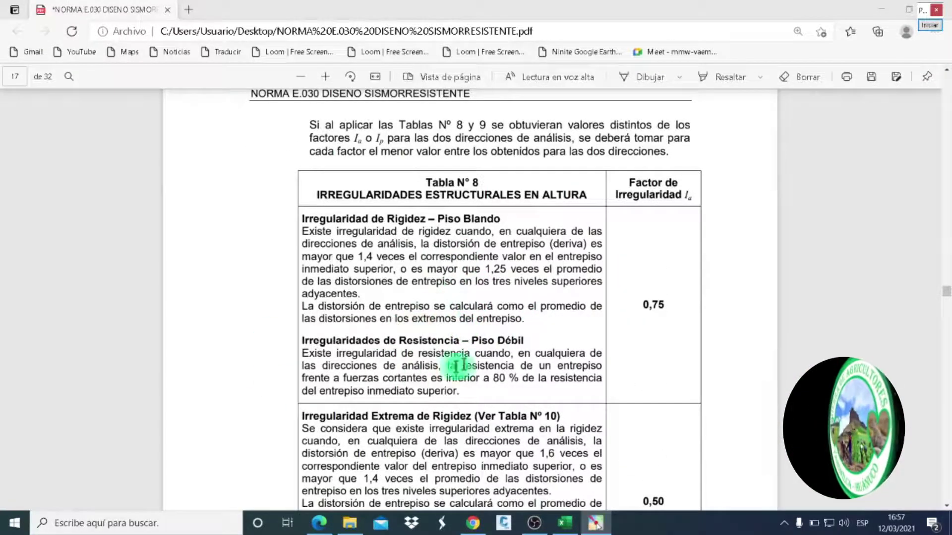
pyautogui.scroll(-2, 472, 340)
pyautogui.scroll(-2, 472, 340)
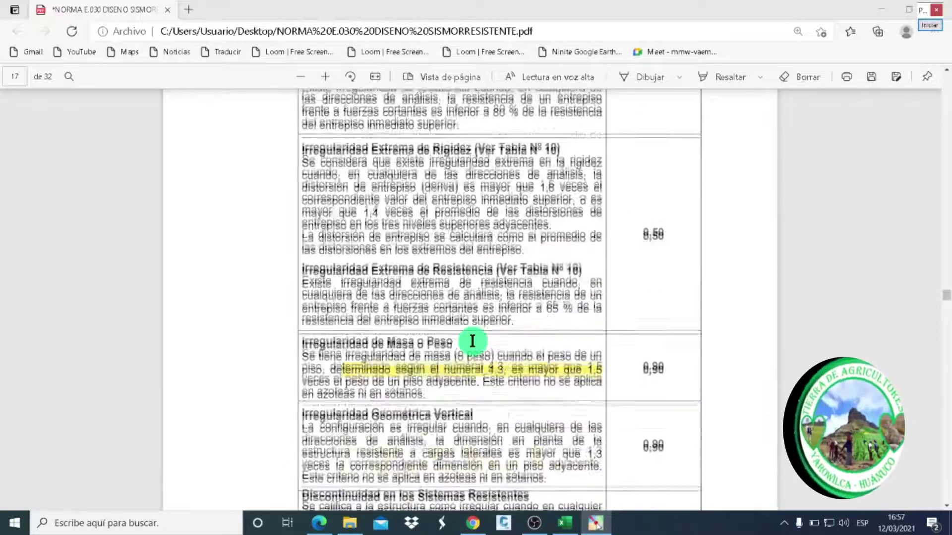
pyautogui.scroll(3, 472, 340)
pyautogui.scroll(-3, 472, 340)
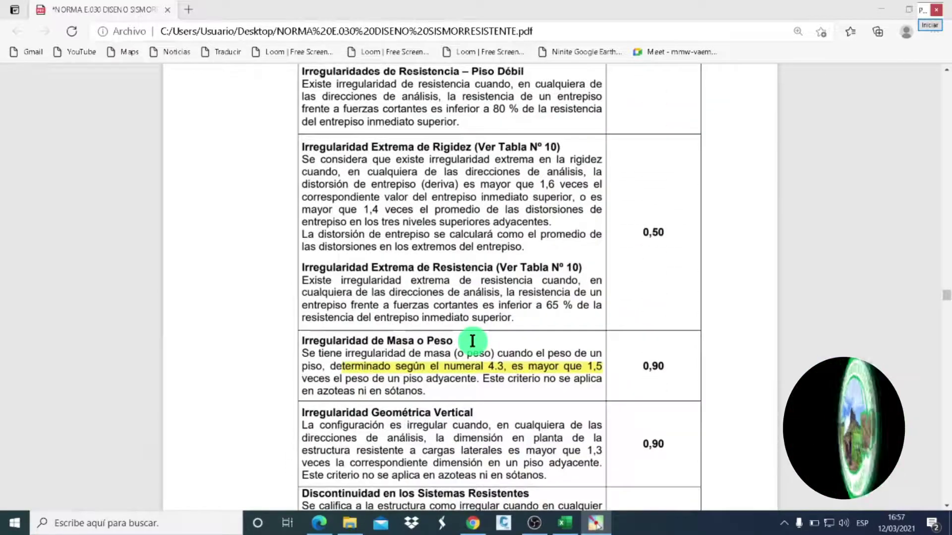
pyautogui.scroll(1, 472, 341)
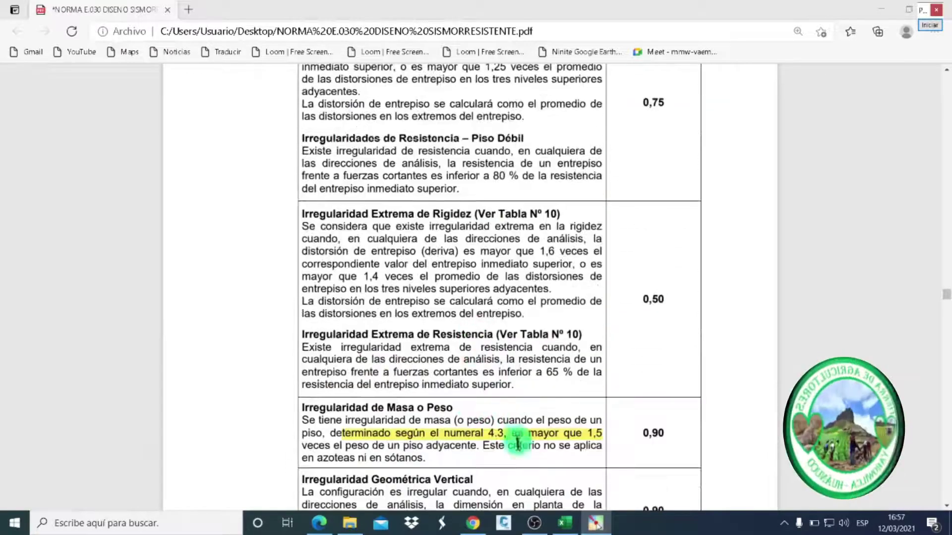
pyautogui.click(565, 523)
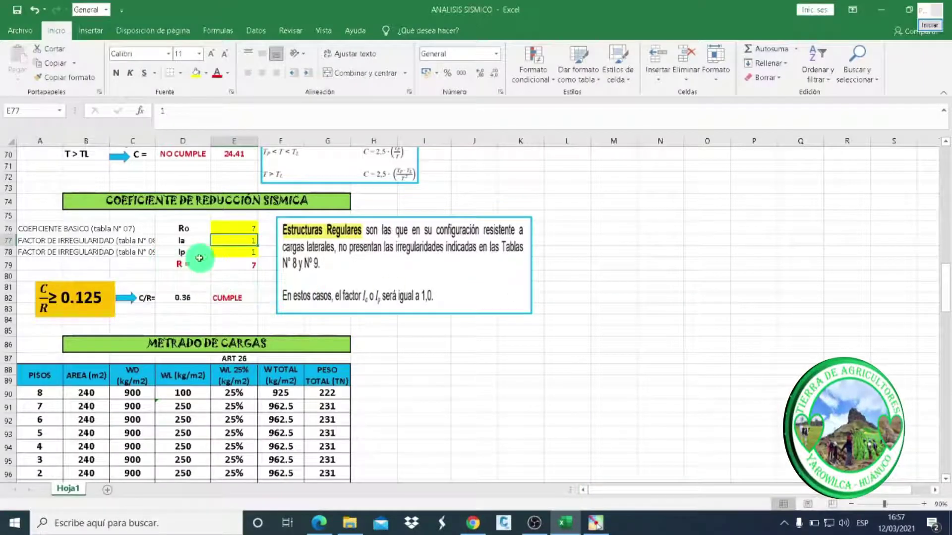
# Check Ia in E77 and Ip in E78, and confirm E79 is =E78*E77*E76, giving R = 7
pyautogui.click(244, 256)
pyautogui.click(243, 241)
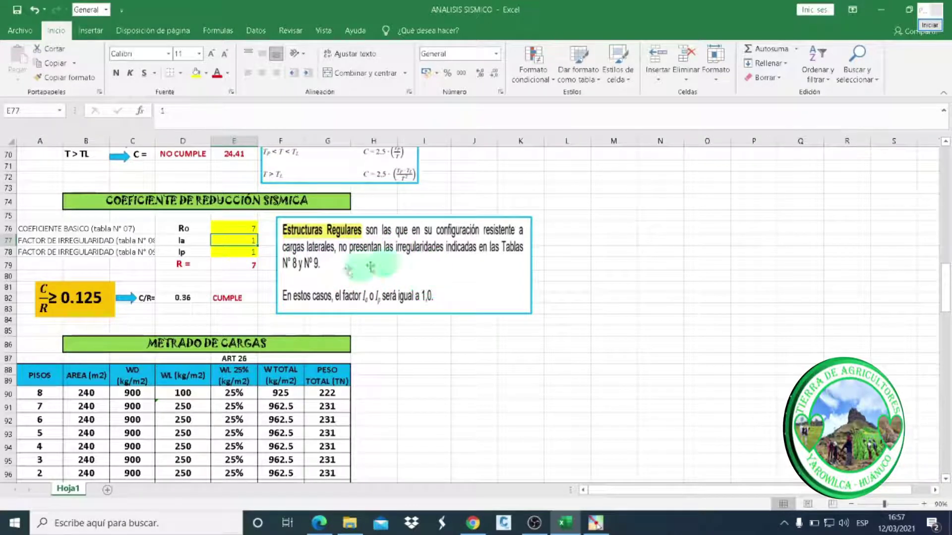
pyautogui.click(251, 250)
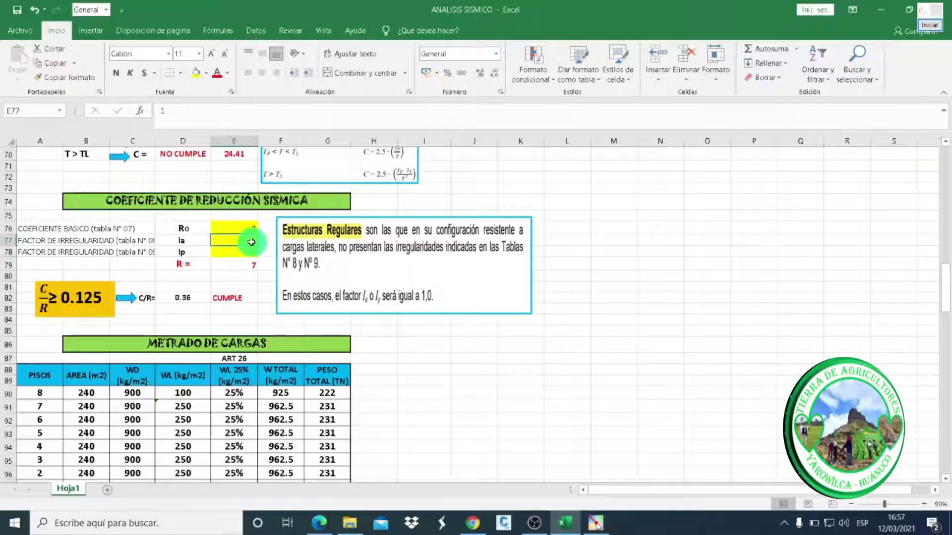
pyautogui.click(229, 266)
pyautogui.click(233, 111)
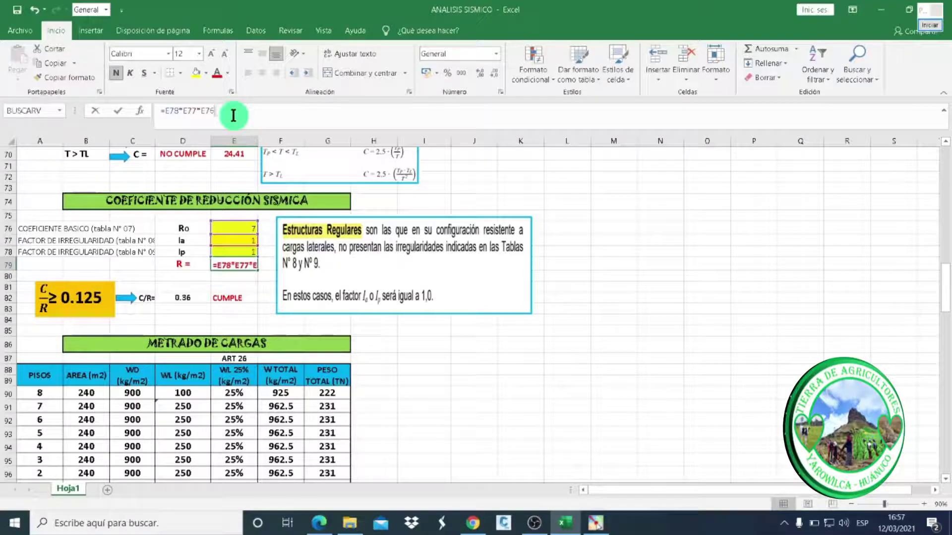
pyautogui.click(183, 276)
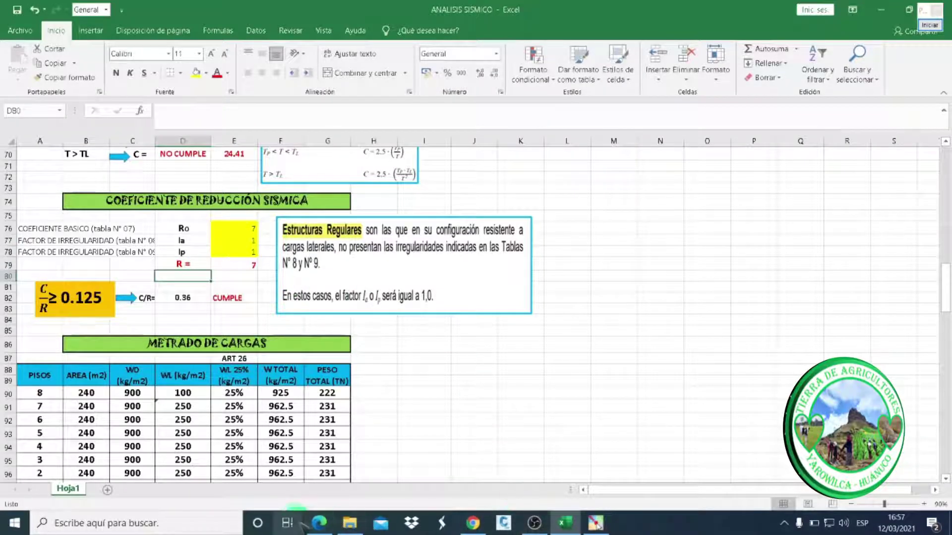
# Locate section 3.8's R = R0·Ia·Ip on page 19 of the E.030 PDF
pyautogui.moveTo(319, 523)
pyautogui.click(324, 494)
pyautogui.scroll(-5, 570, 326)
pyautogui.scroll(-5, 570, 327)
pyautogui.scroll(-5, 570, 327)
pyautogui.scroll(2, 570, 327)
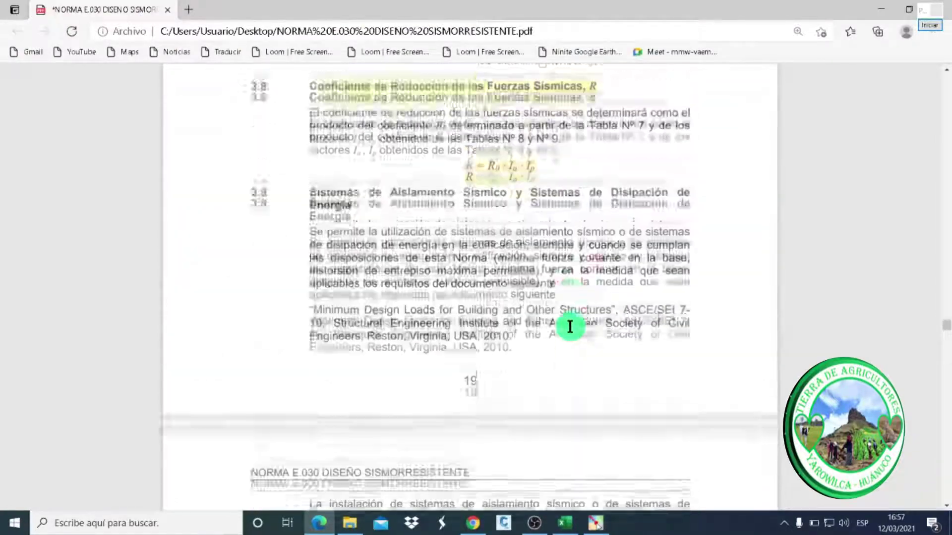
pyautogui.scroll(2, 570, 327)
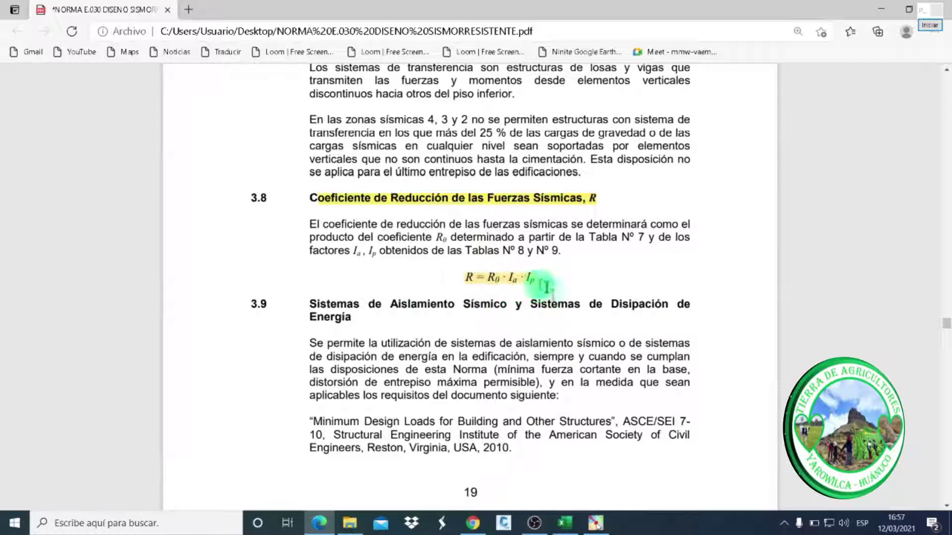
pyautogui.click(328, 272)
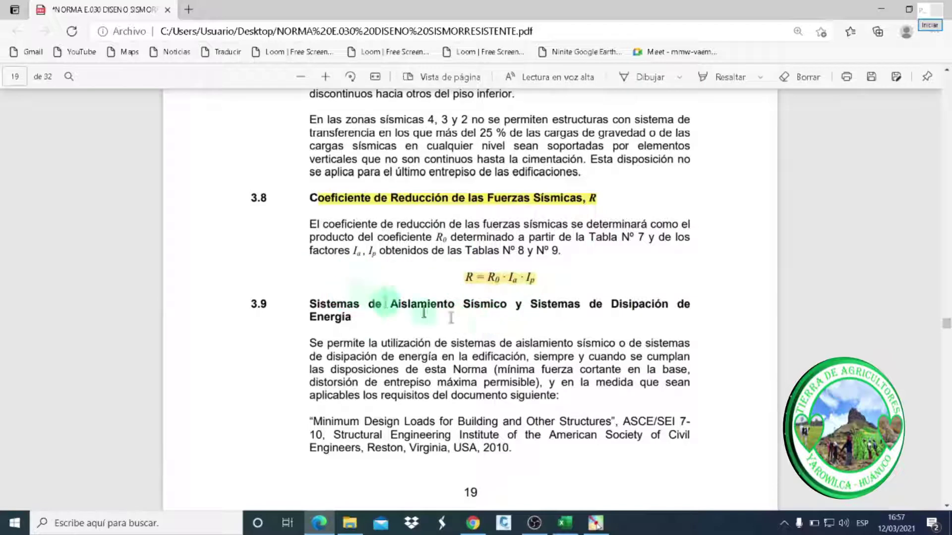
pyautogui.click(566, 528)
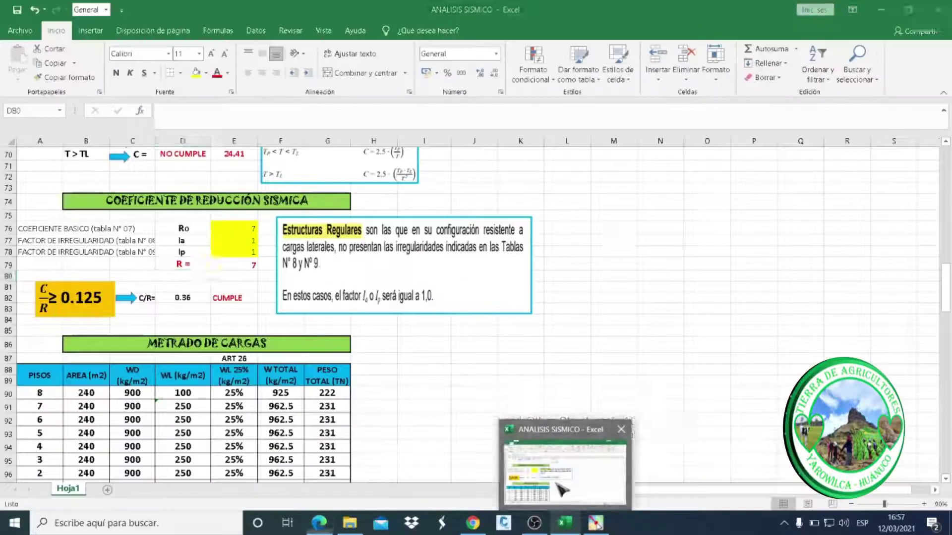
pyautogui.click(245, 265)
pyautogui.click(218, 110)
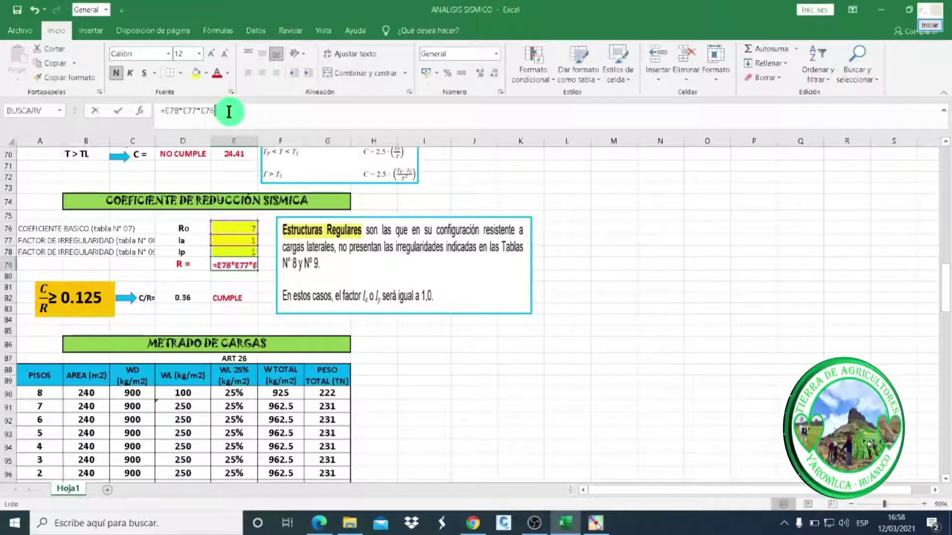
pyautogui.click(251, 284)
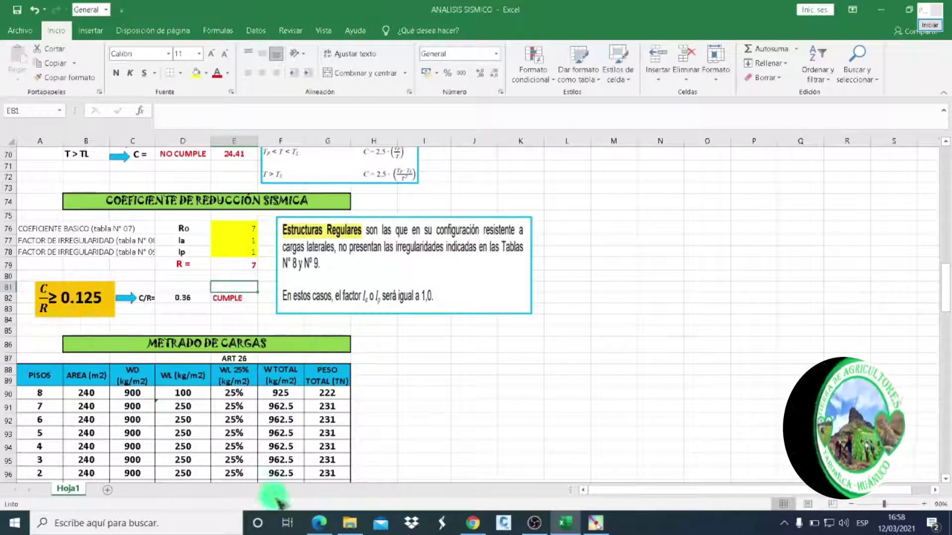
pyautogui.click(318, 523)
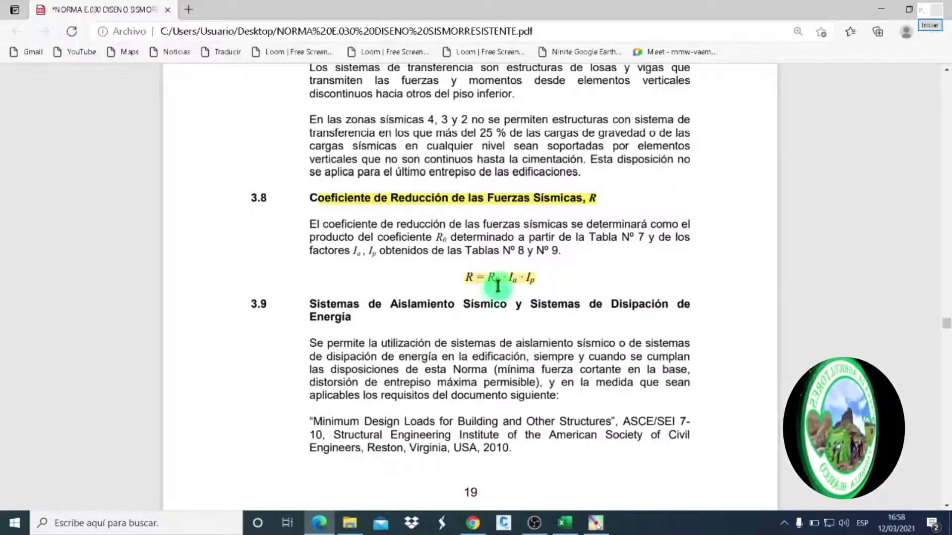
pyautogui.scroll(-10, 501, 290)
pyautogui.scroll(-7, 501, 290)
pyautogui.scroll(-7, 502, 290)
pyautogui.scroll(5, 502, 290)
pyautogui.scroll(-7, 501, 284)
pyautogui.scroll(-3, 499, 282)
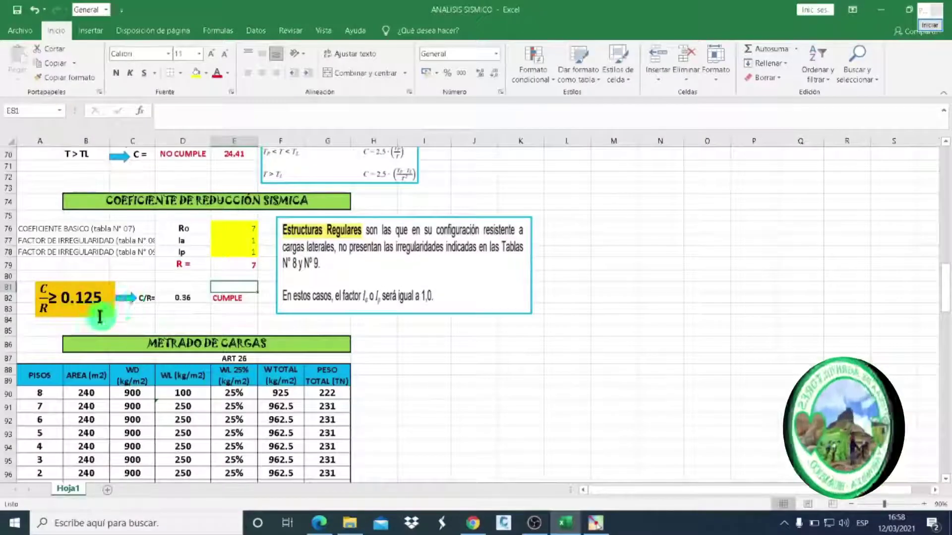
# Enter =E68/E79 as the C/R ratio in D82, giving 0.36, and verify E82's CUMPLE check
pyautogui.click(232, 300)
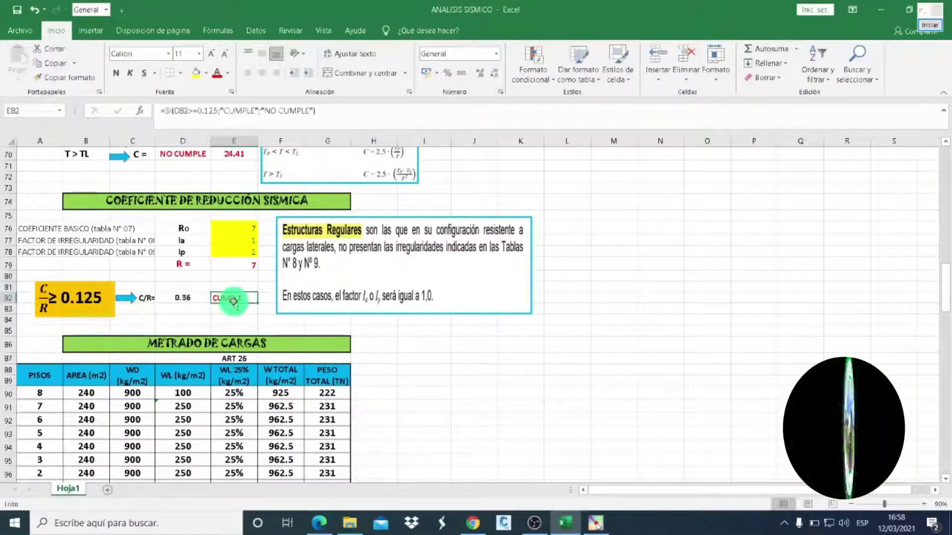
pyautogui.click(182, 299)
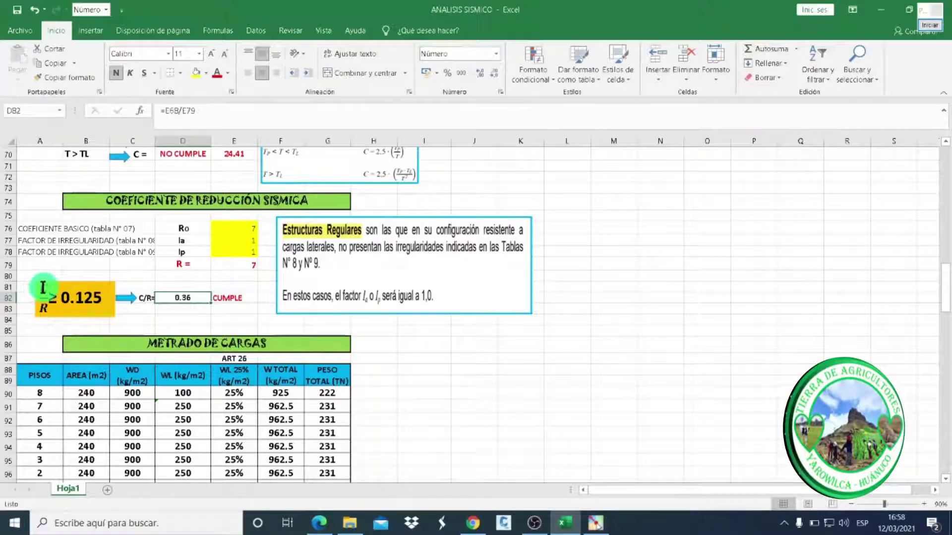
pyautogui.scroll(2, 255, 297)
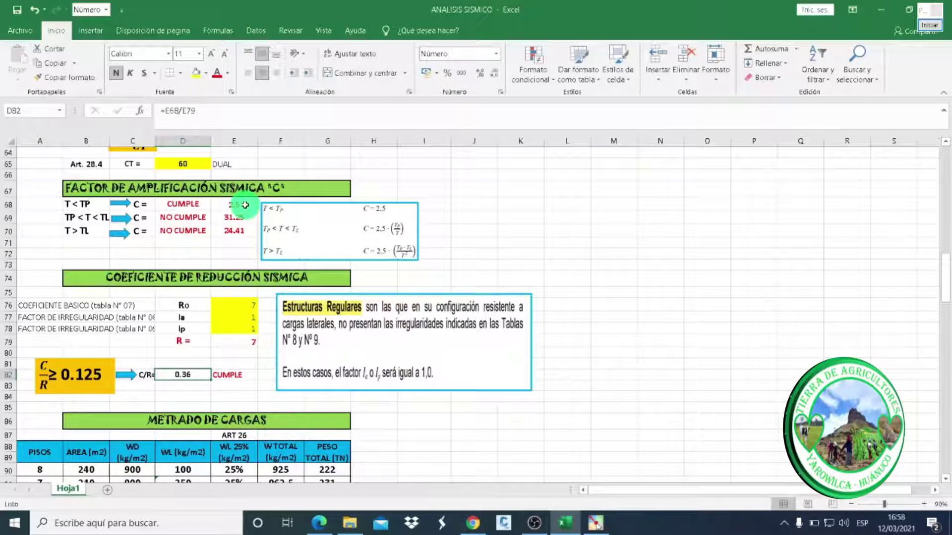
pyautogui.click(217, 110)
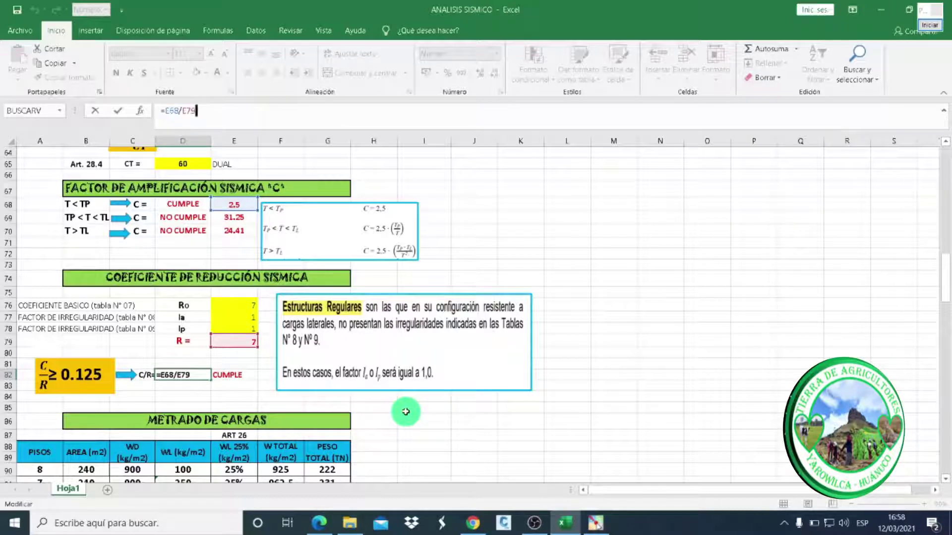
pyautogui.click(406, 412)
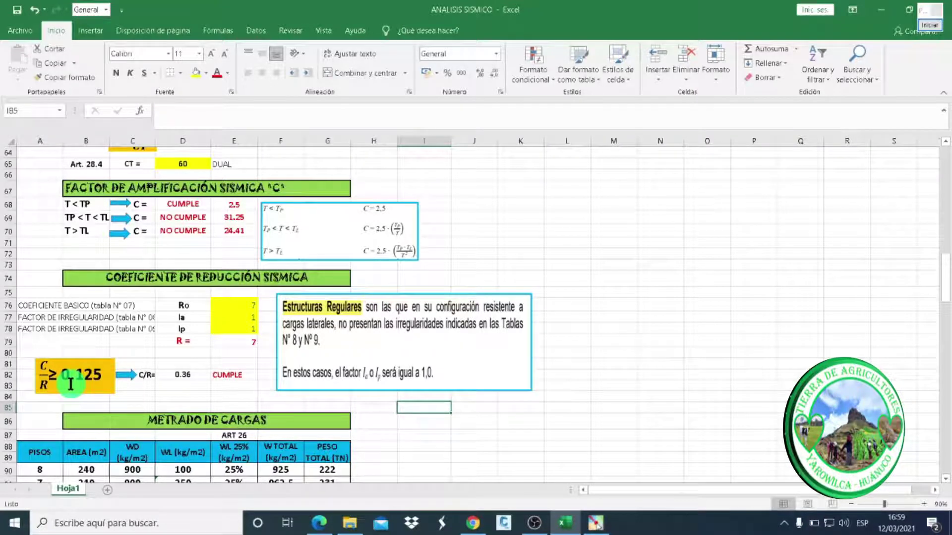
pyautogui.click(225, 374)
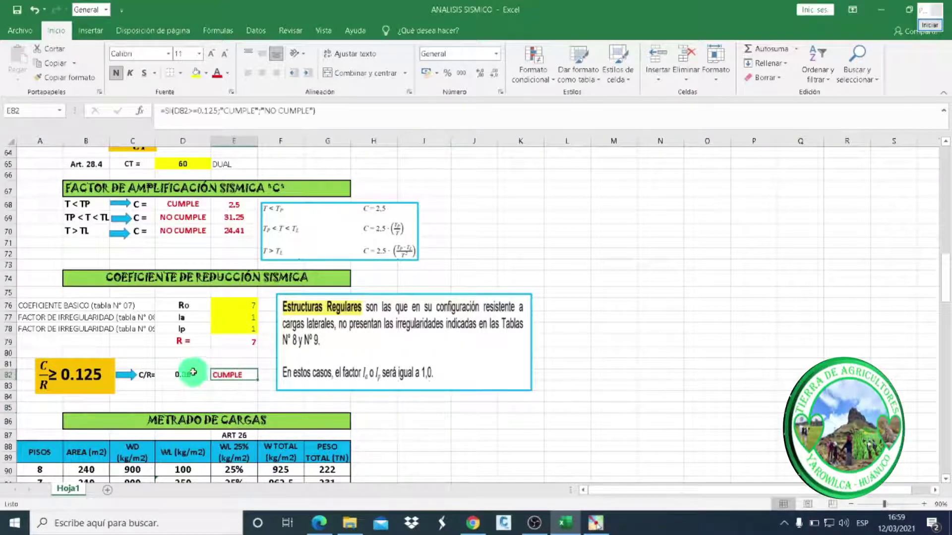
pyautogui.click(189, 375)
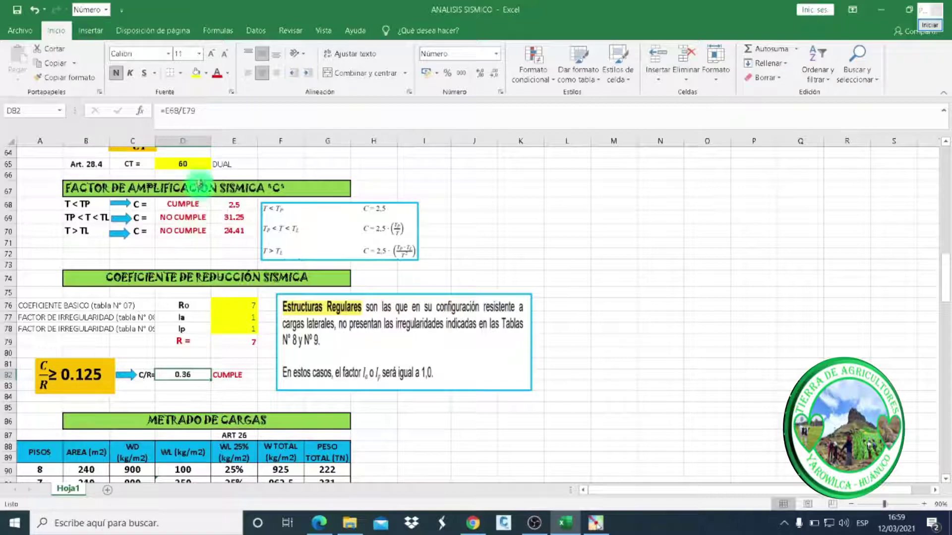
# Set CT in D65 to 35
pyautogui.scroll(1, 184, 164)
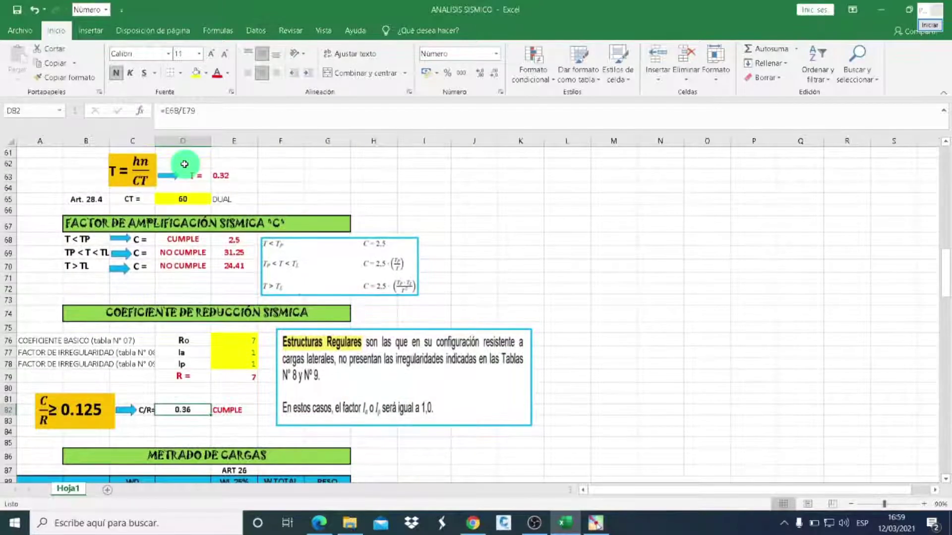
pyautogui.click(182, 200)
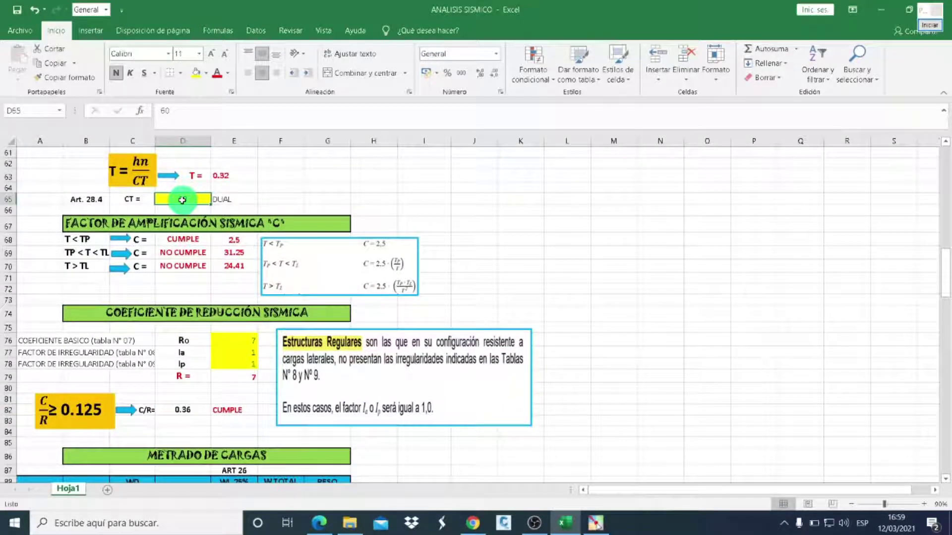
pyautogui.write('35')
pyautogui.press('Return')
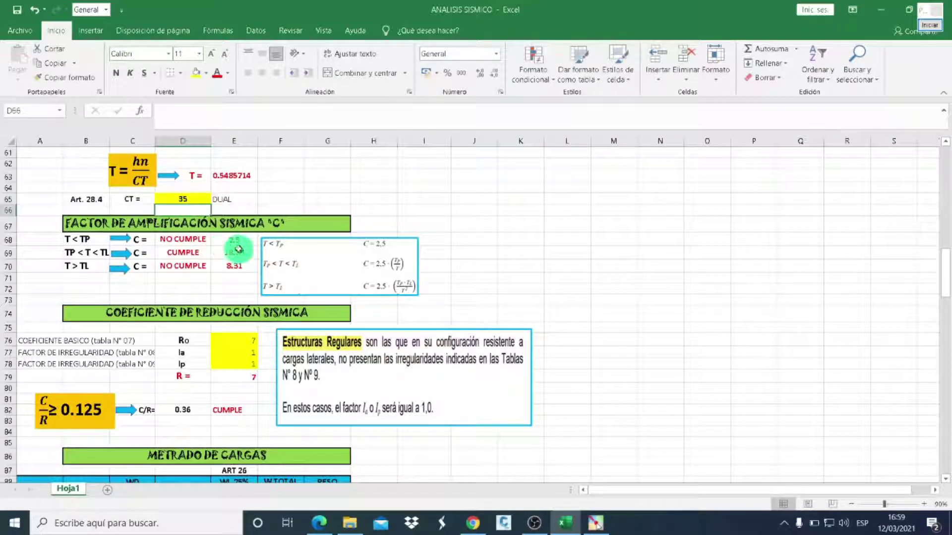
# Change the D82 formula to =E69/E79, so C/R reads 2.60
pyautogui.scroll(-1, 239, 267)
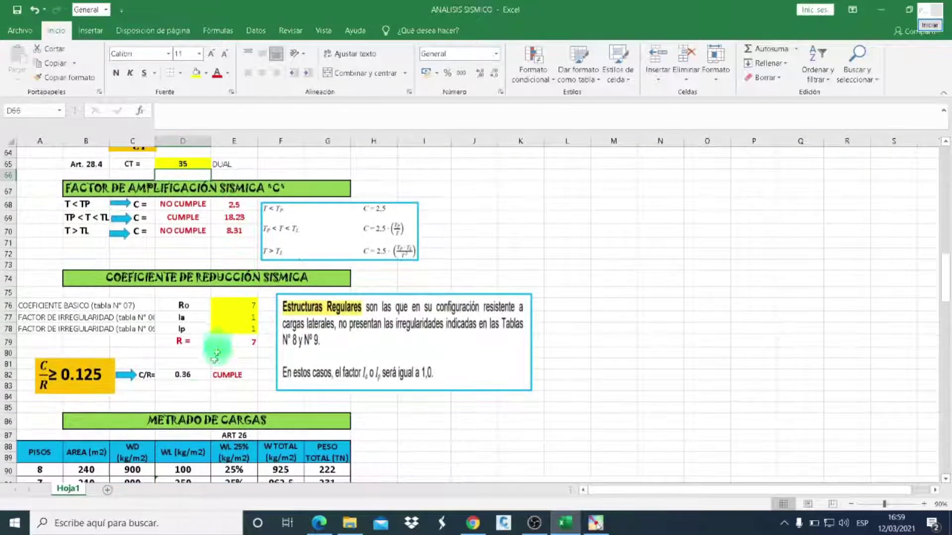
pyautogui.click(182, 375)
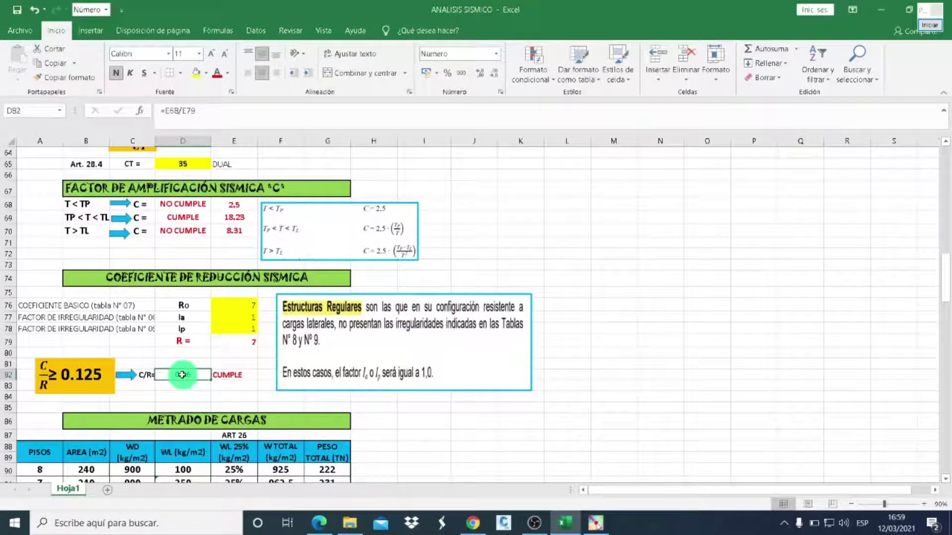
pyautogui.click(218, 115)
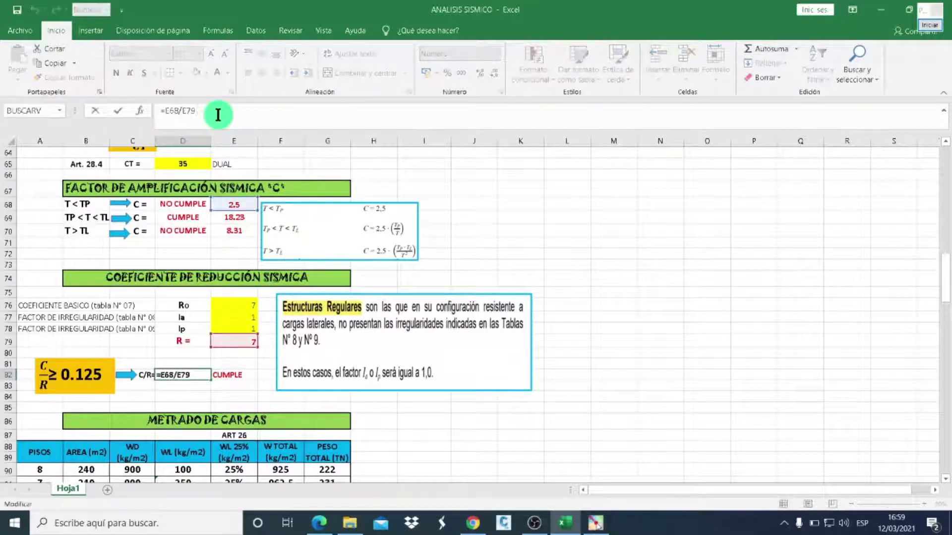
pyautogui.click(234, 211)
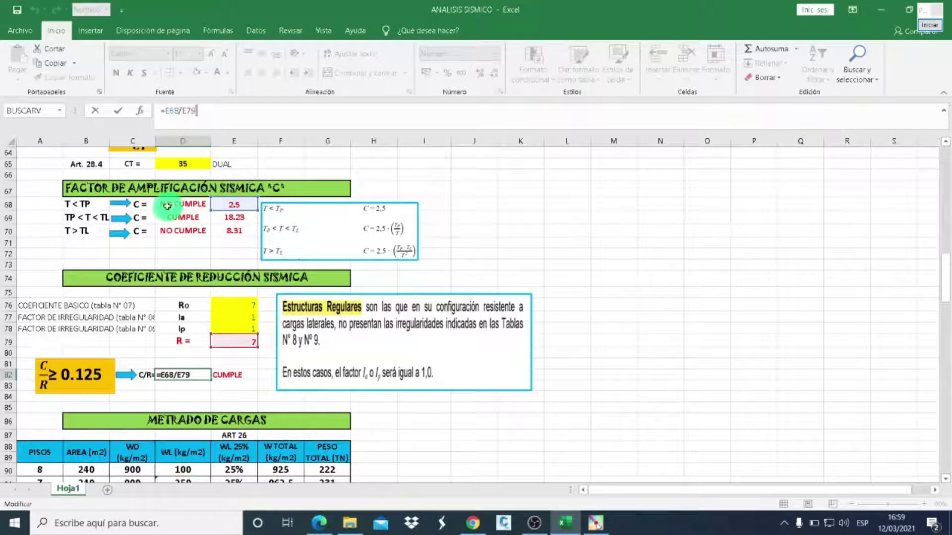
pyautogui.click(235, 209)
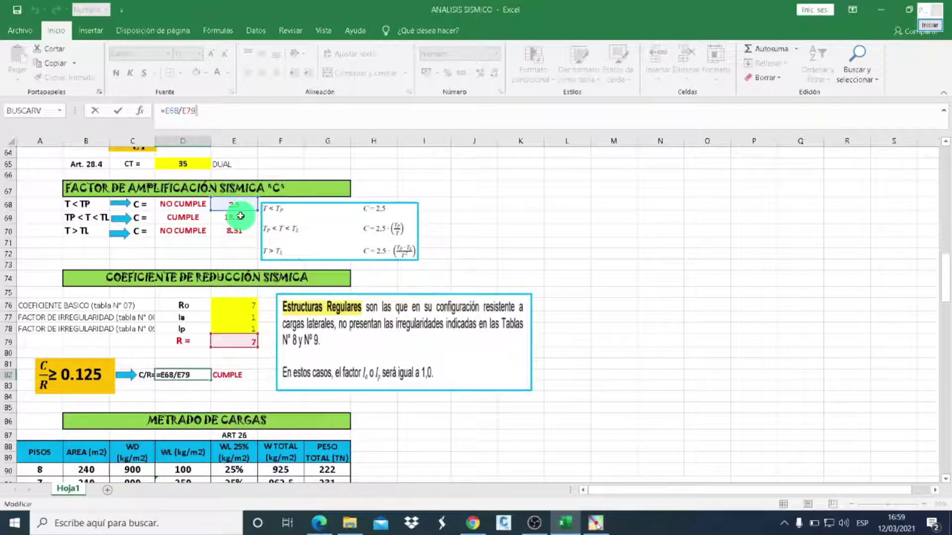
pyautogui.click(192, 117)
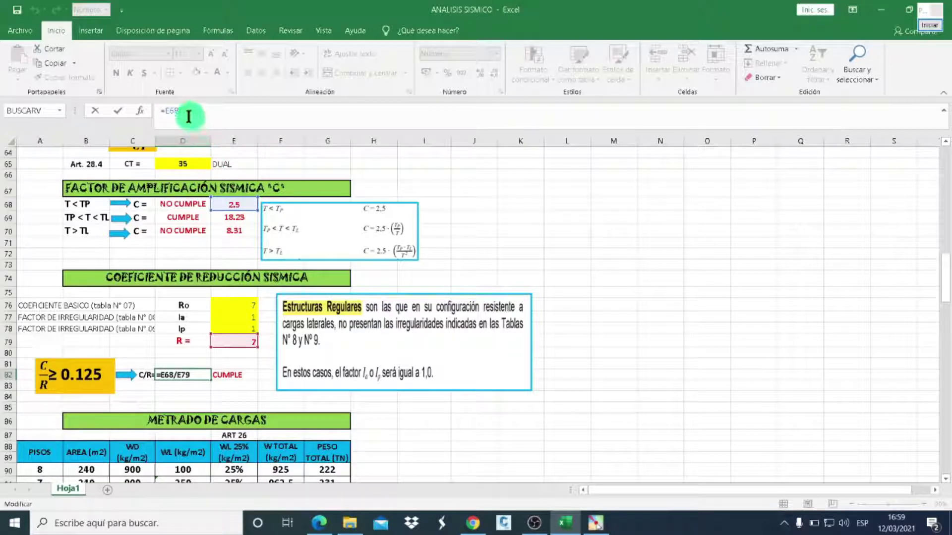
pyautogui.click(177, 111)
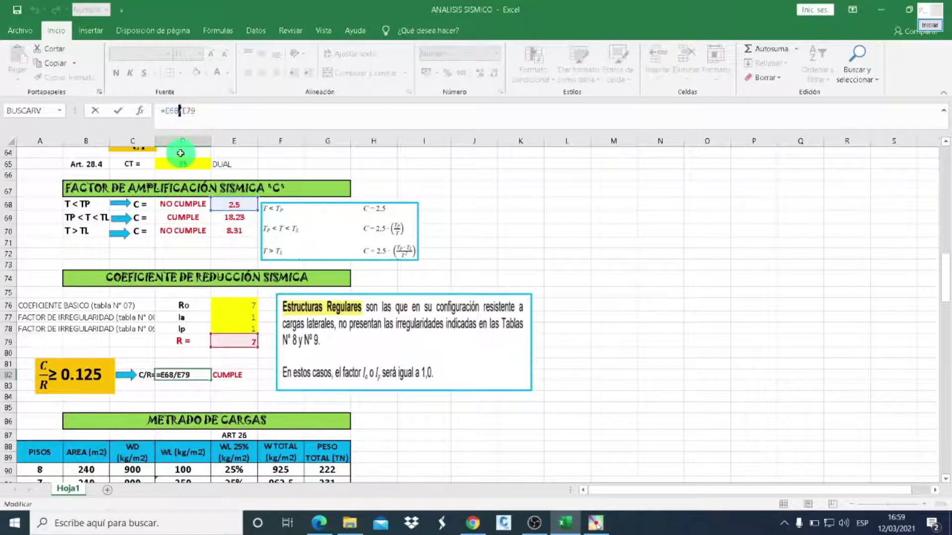
pyautogui.press('BackSpace')
pyautogui.press('BackSpace')
pyautogui.press('BackSpace')
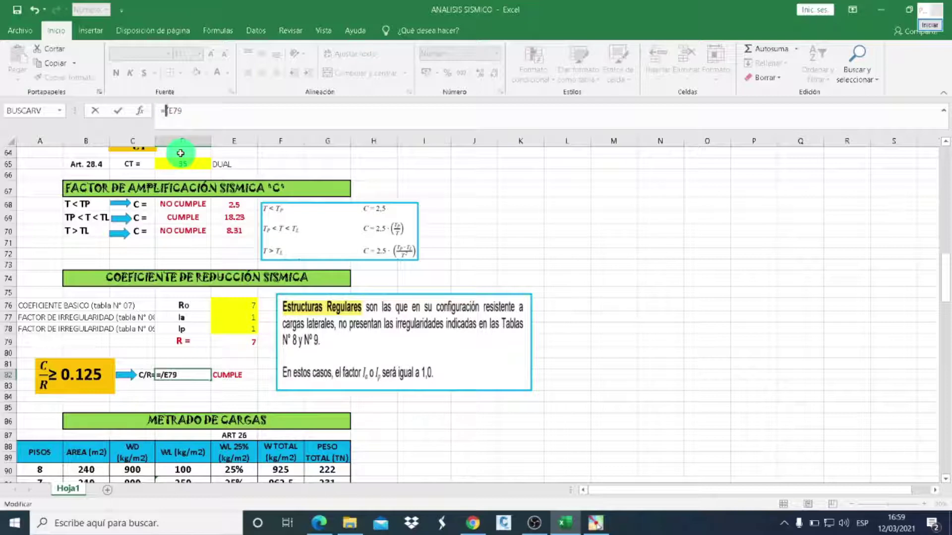
pyautogui.click(233, 218)
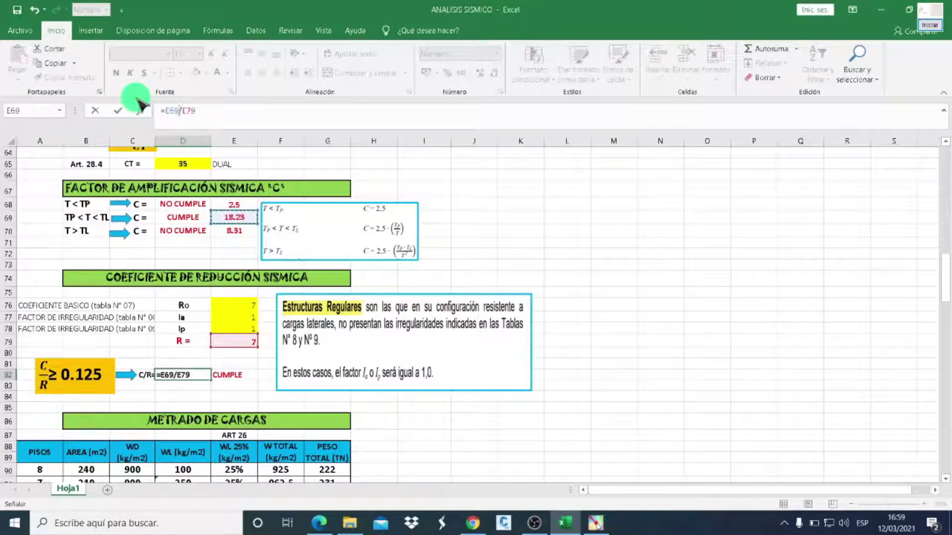
pyautogui.press('Return')
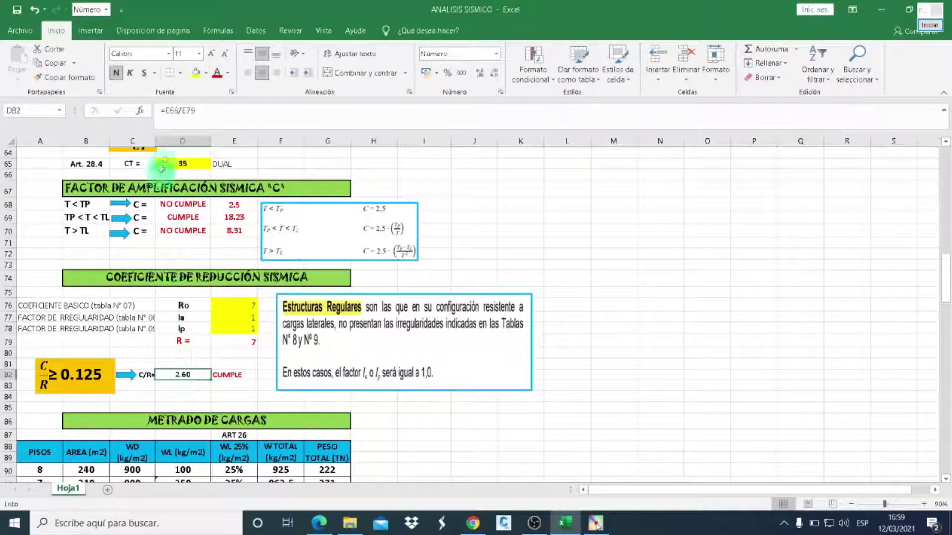
pyautogui.click(223, 110)
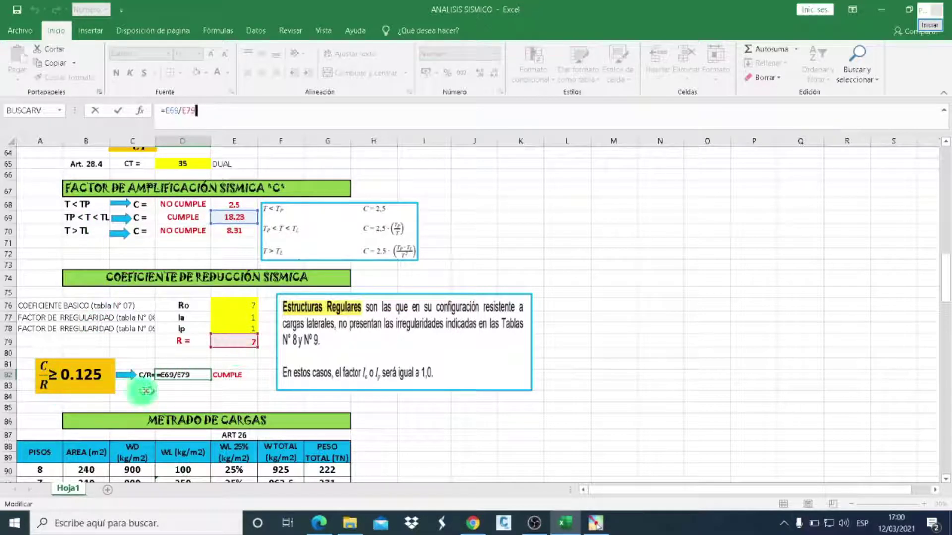
pyautogui.click(272, 403)
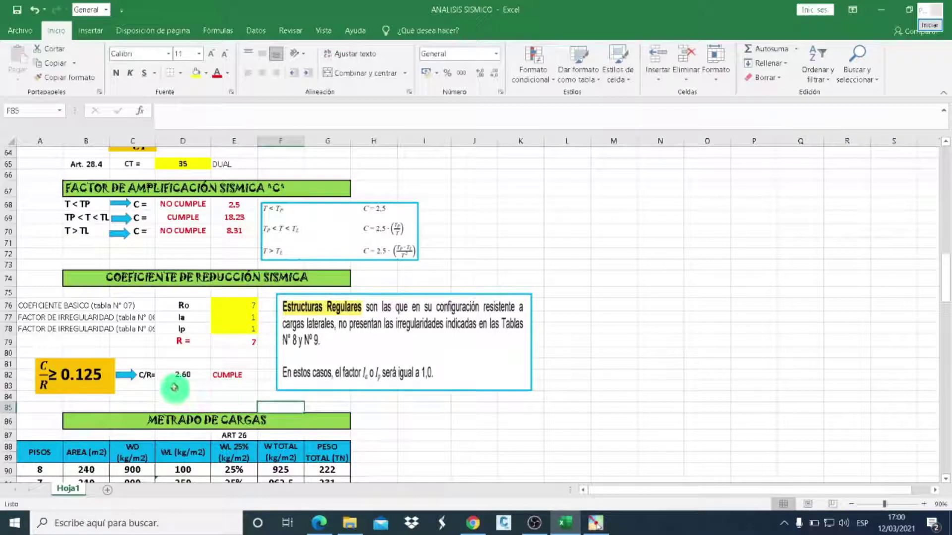
# Restore CT in D65 to 60, returning T to 0.32 and C/R to 4.46
pyautogui.scroll(1, 182, 376)
pyautogui.click(175, 204)
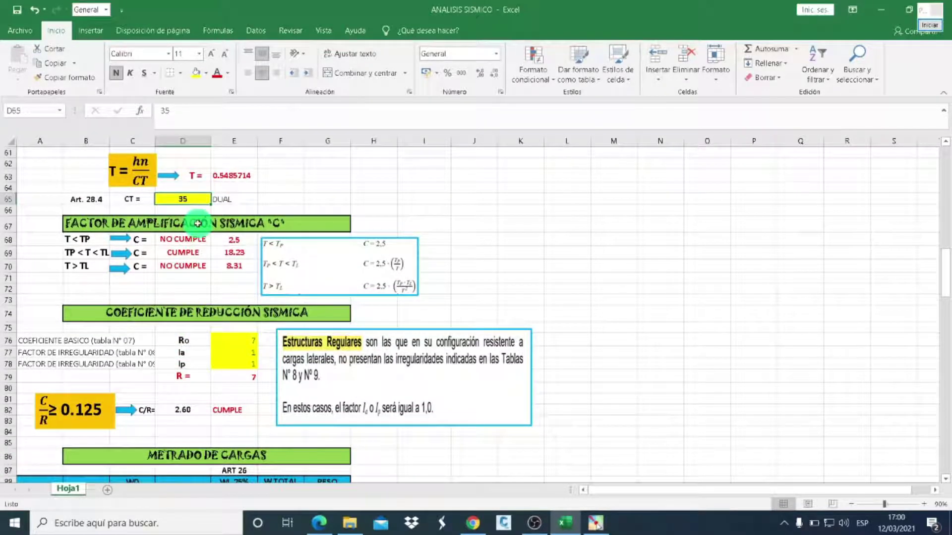
pyautogui.write('60')
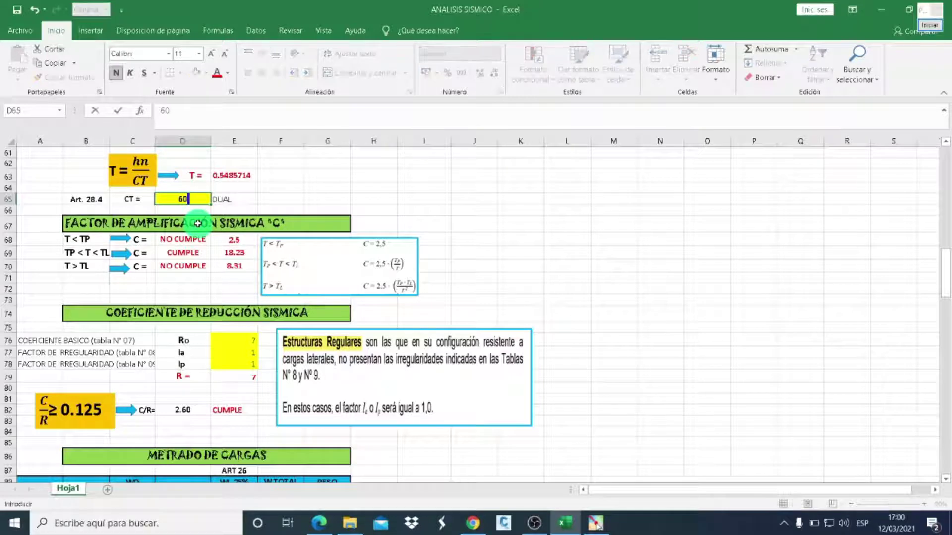
pyautogui.press('Return')
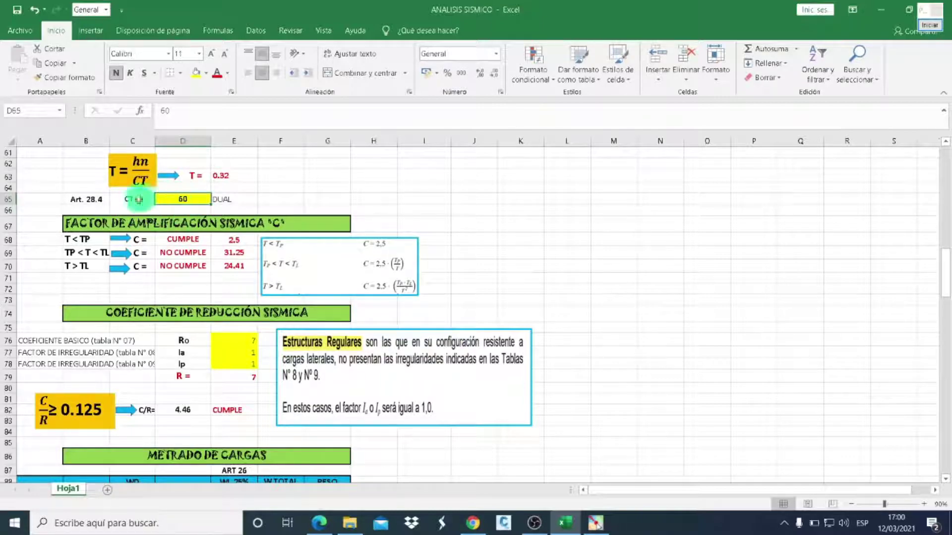
# Scroll up through the general data and back down to the METRADO DE CARGAS table
pyautogui.scroll(2, 142, 202)
pyautogui.scroll(2, 142, 202)
pyautogui.scroll(5, 141, 202)
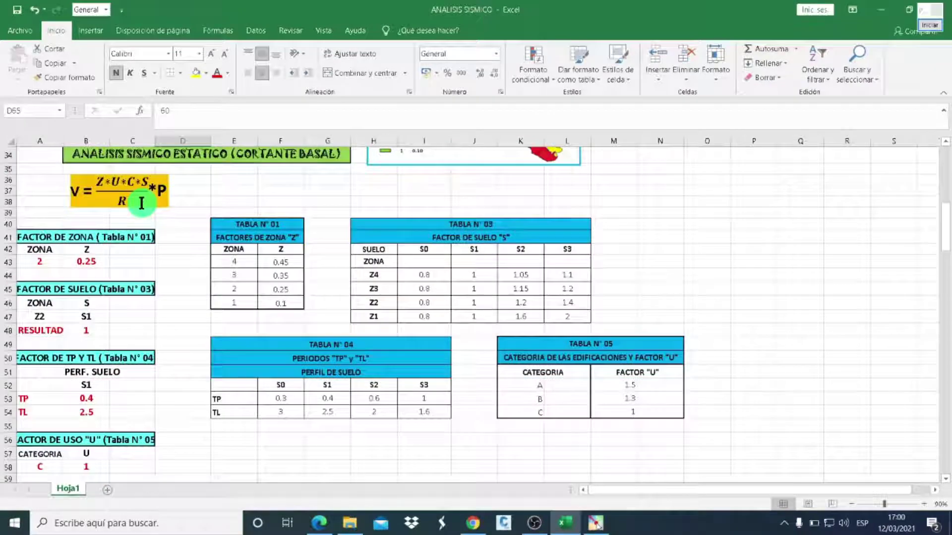
pyautogui.scroll(4, 142, 202)
pyautogui.scroll(2, 141, 203)
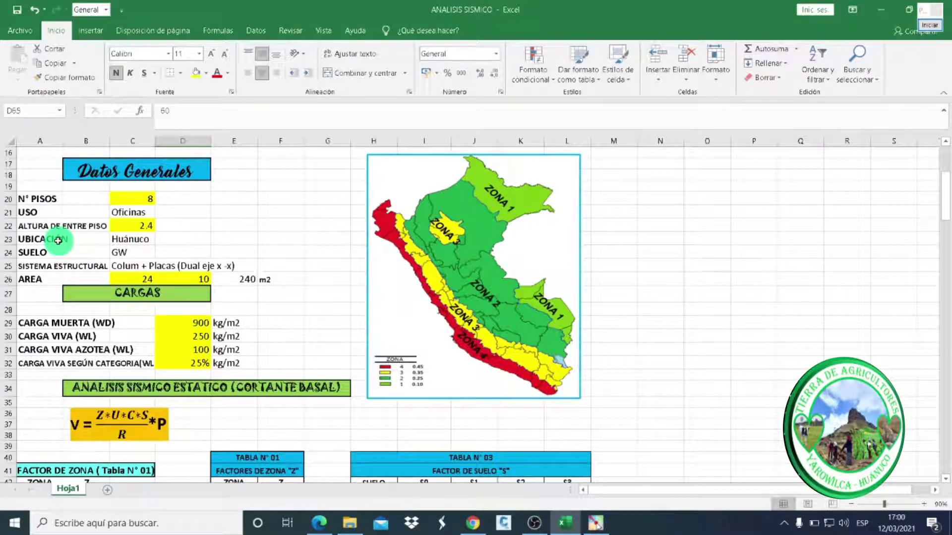
pyautogui.scroll(-4, 151, 226)
pyautogui.scroll(-3, 151, 226)
pyautogui.scroll(-3, 151, 226)
pyautogui.scroll(-2, 151, 226)
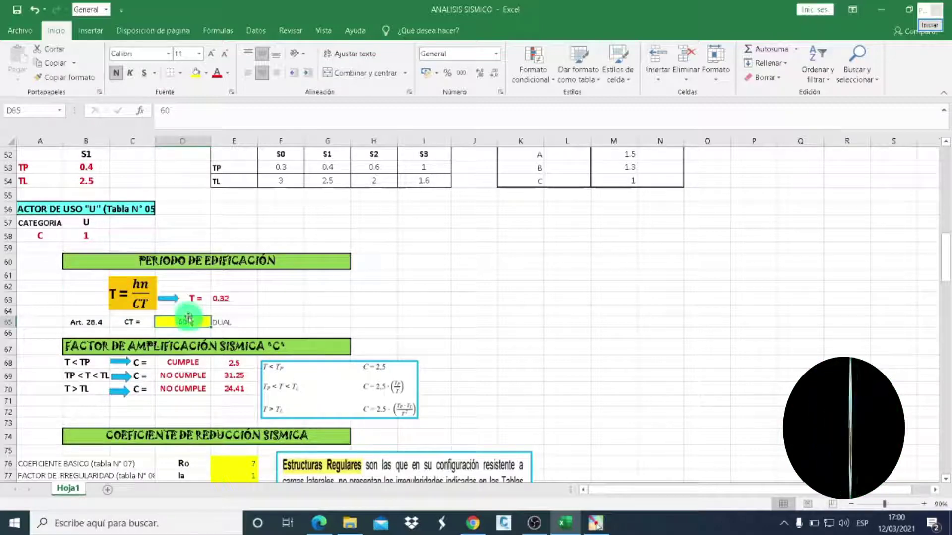
pyautogui.scroll(-1, 319, 303)
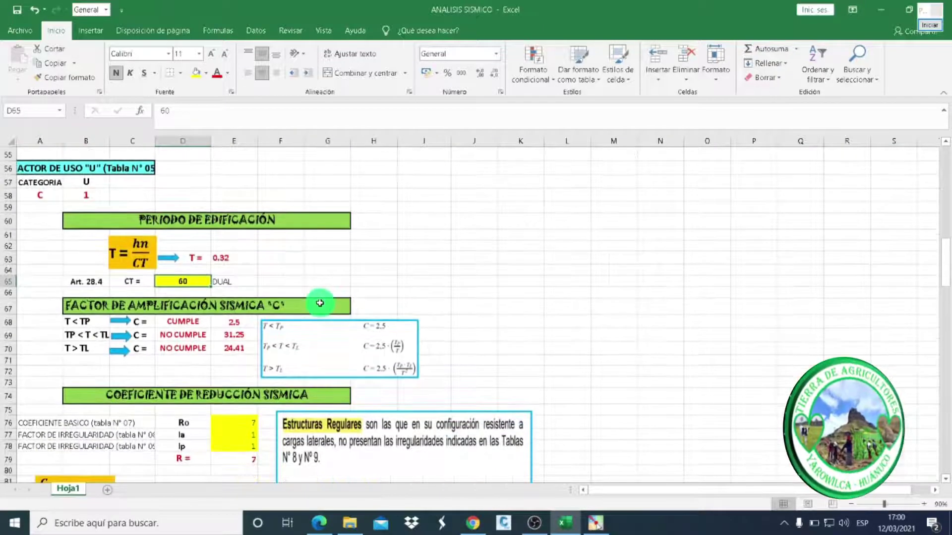
pyautogui.scroll(-1, 320, 303)
pyautogui.scroll(-1, 314, 292)
pyautogui.scroll(-1, 317, 285)
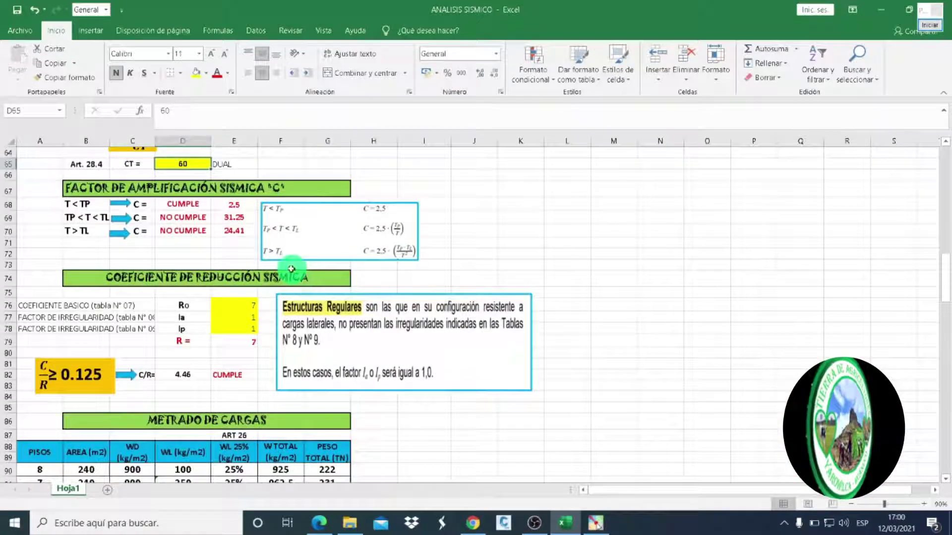
pyautogui.scroll(-2, 298, 275)
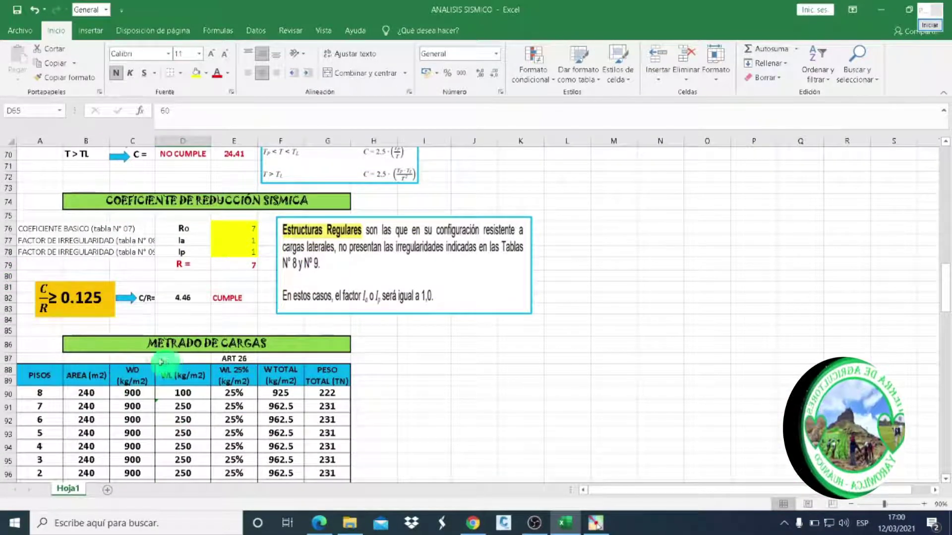
pyautogui.scroll(-1, 283, 359)
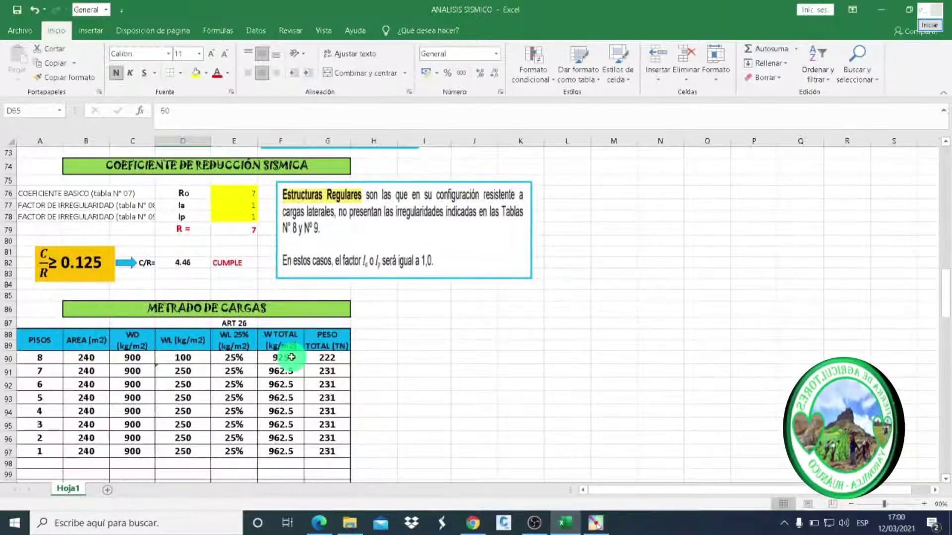
pyautogui.scroll(-2, 291, 357)
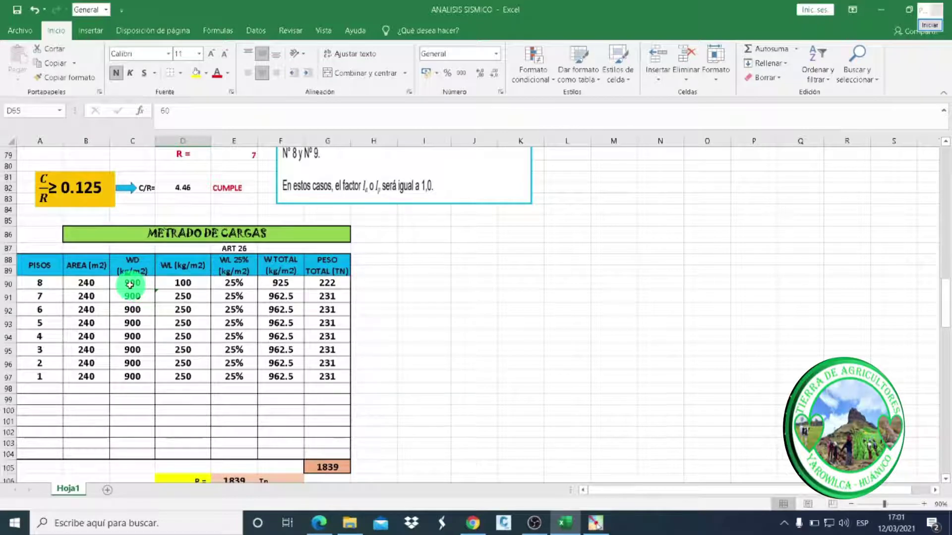
pyautogui.click(131, 284)
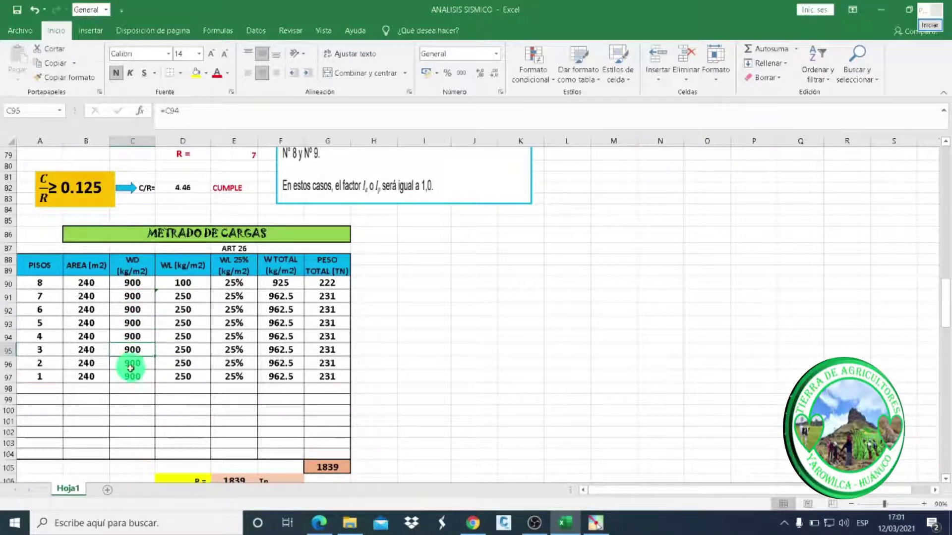
pyautogui.click(131, 336)
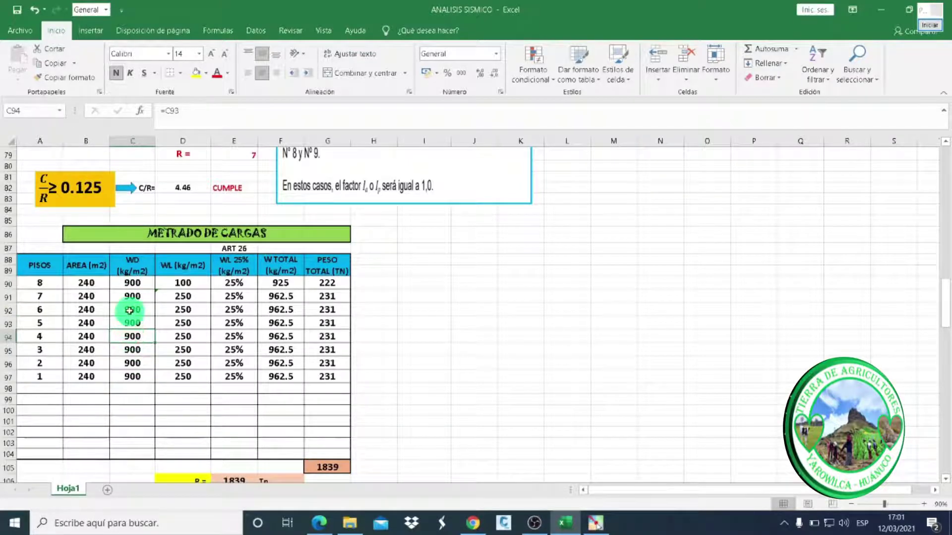
pyautogui.moveTo(128, 296); pyautogui.dragTo(127, 287)
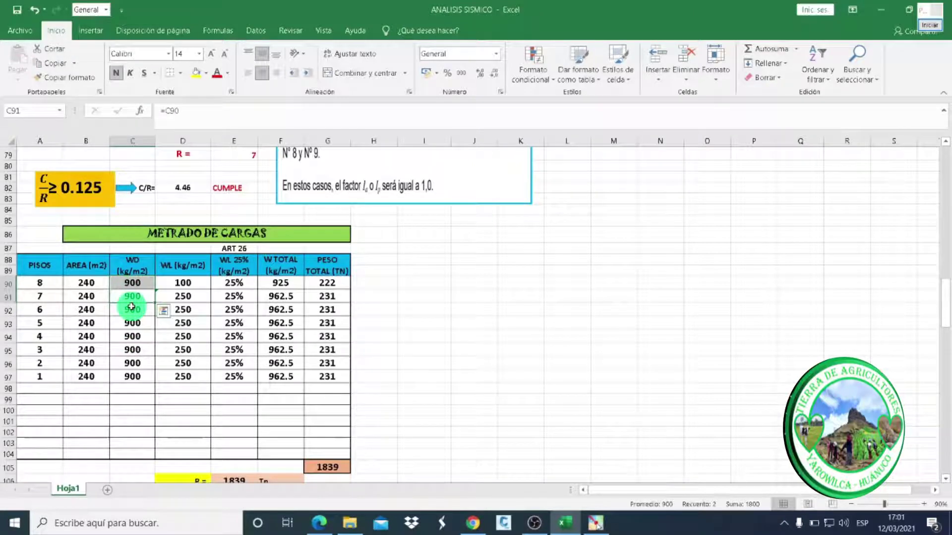
pyautogui.click(131, 307)
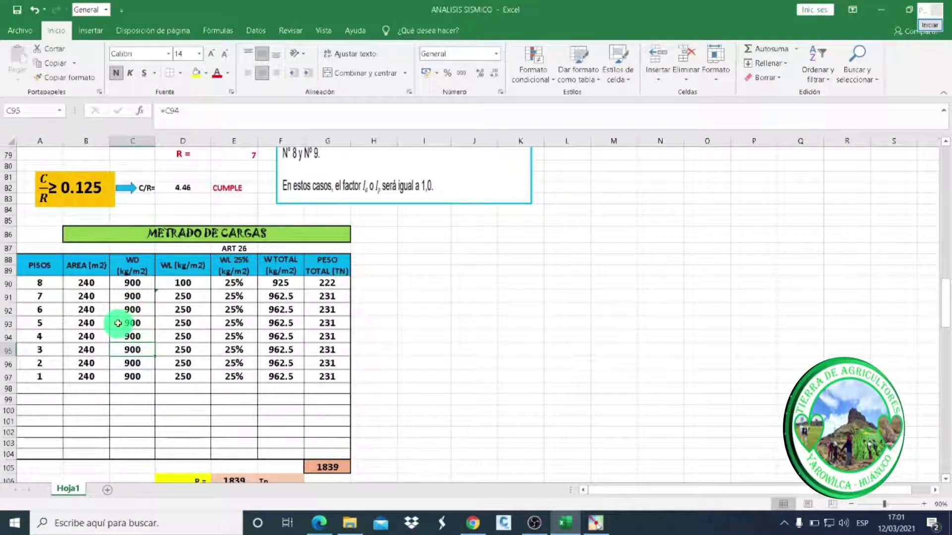
pyautogui.click(181, 283)
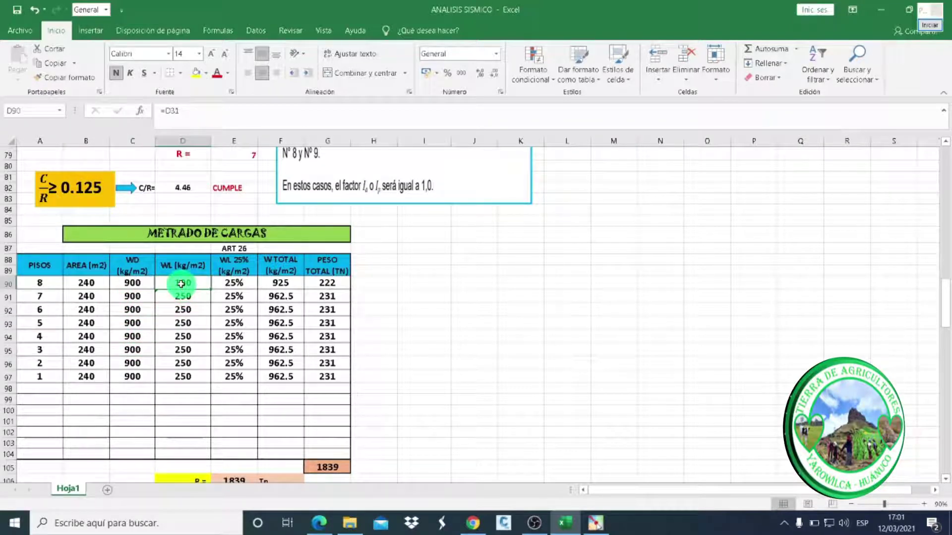
pyautogui.click(179, 320)
pyautogui.click(181, 309)
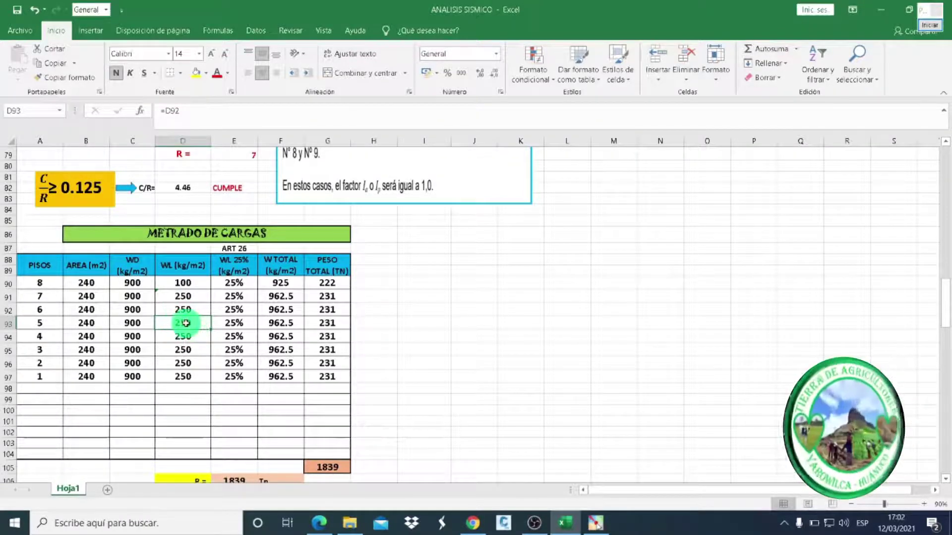
pyautogui.click(133, 323)
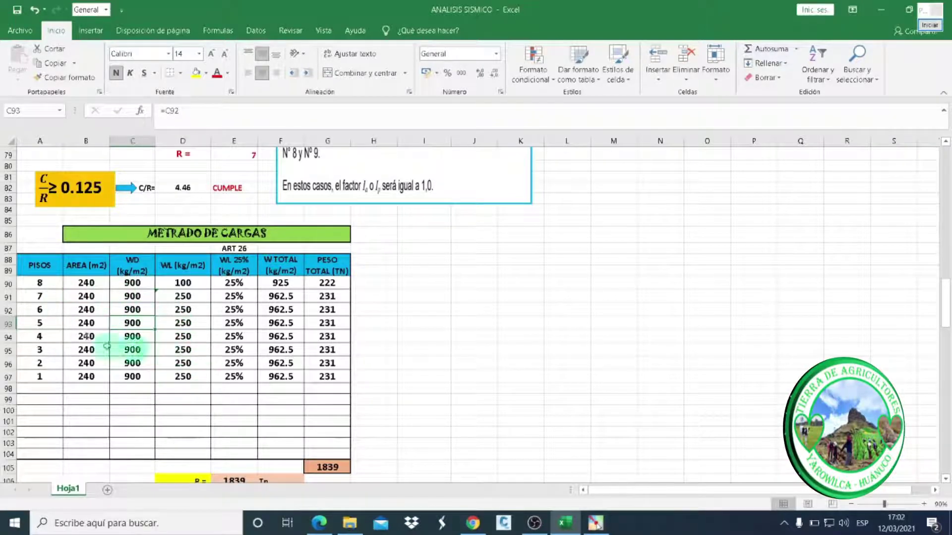
pyautogui.click(185, 324)
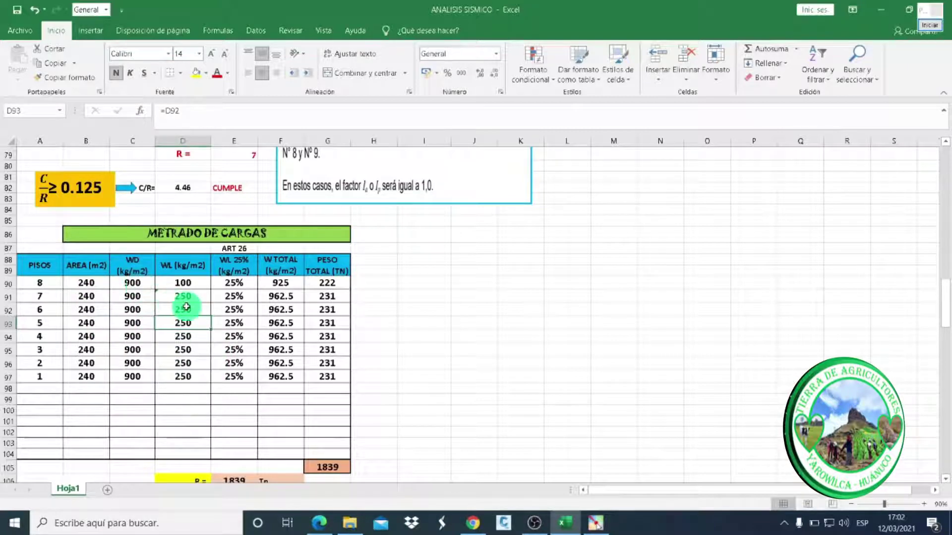
pyautogui.scroll(1, 186, 307)
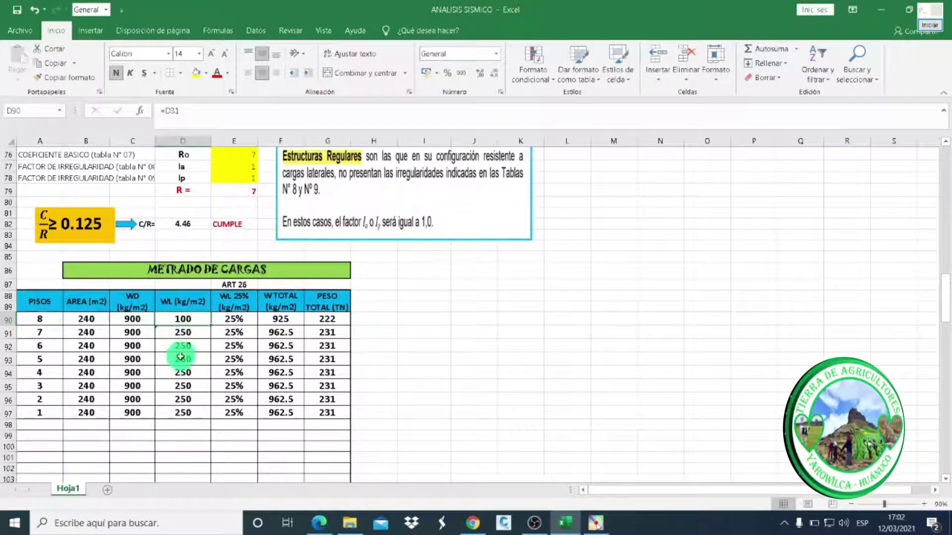
pyautogui.click(186, 412)
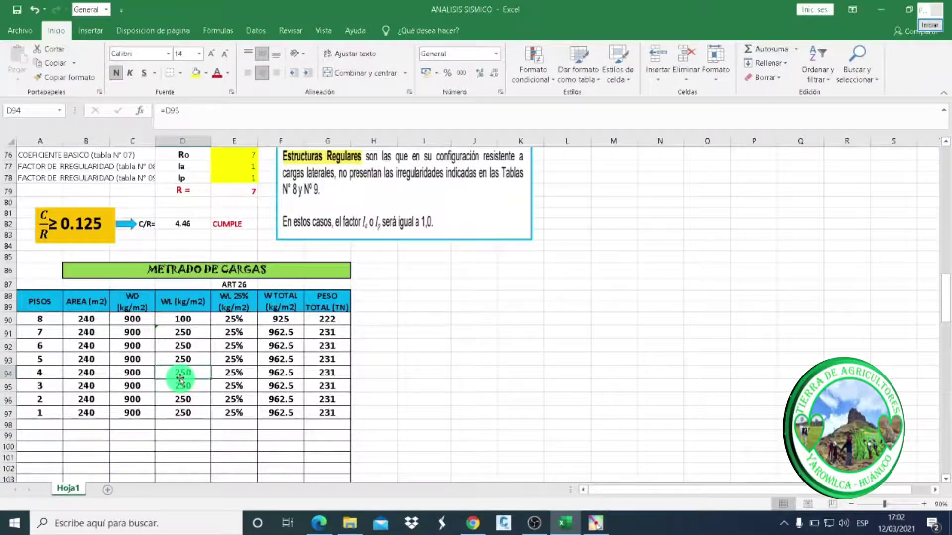
pyautogui.scroll(1, 180, 380)
pyautogui.scroll(3, 181, 380)
pyautogui.scroll(7, 180, 379)
pyautogui.scroll(3, 180, 379)
pyautogui.scroll(1, 181, 379)
pyautogui.scroll(3, 181, 379)
pyautogui.scroll(3, 180, 379)
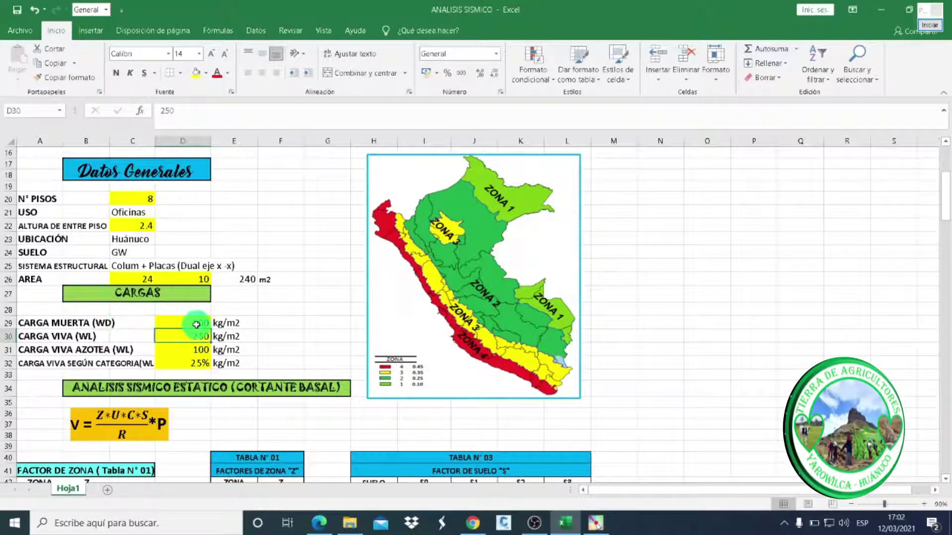
pyautogui.click(197, 324)
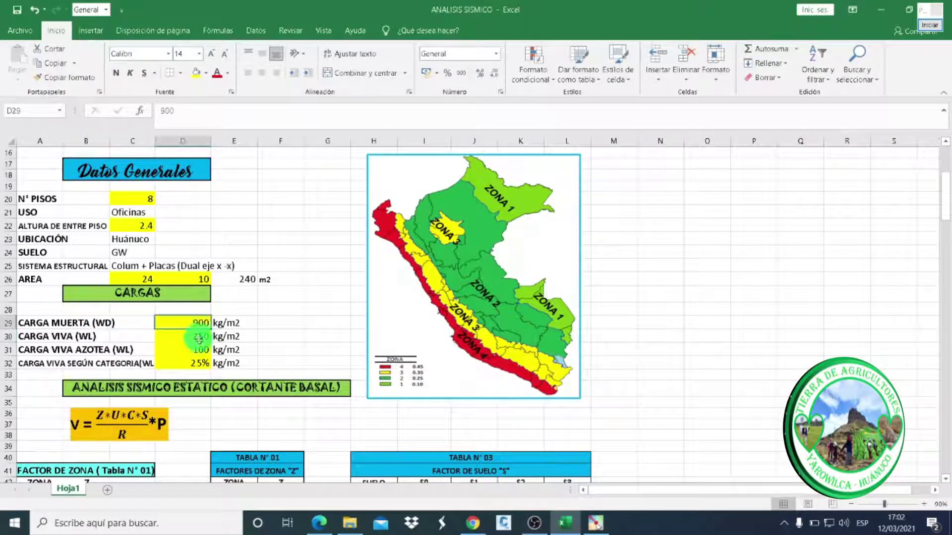
pyautogui.scroll(-5, 197, 335)
pyautogui.scroll(-4, 203, 347)
pyautogui.scroll(-7, 208, 355)
pyautogui.scroll(-3, 211, 357)
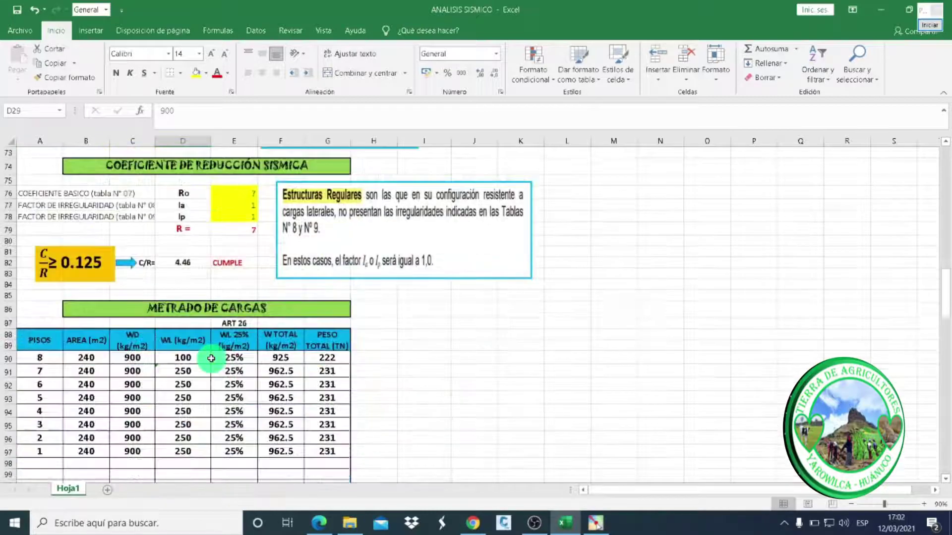
pyautogui.click(132, 370)
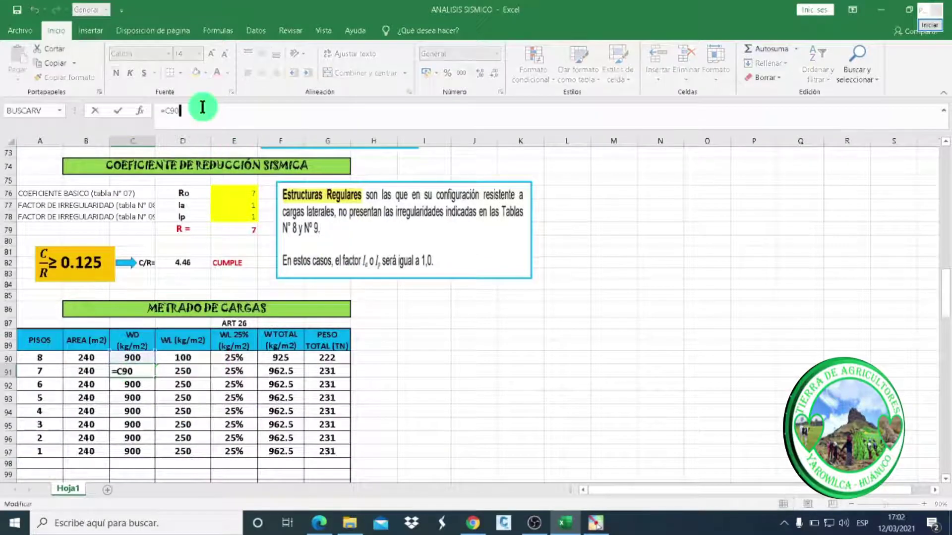
pyautogui.click(184, 372)
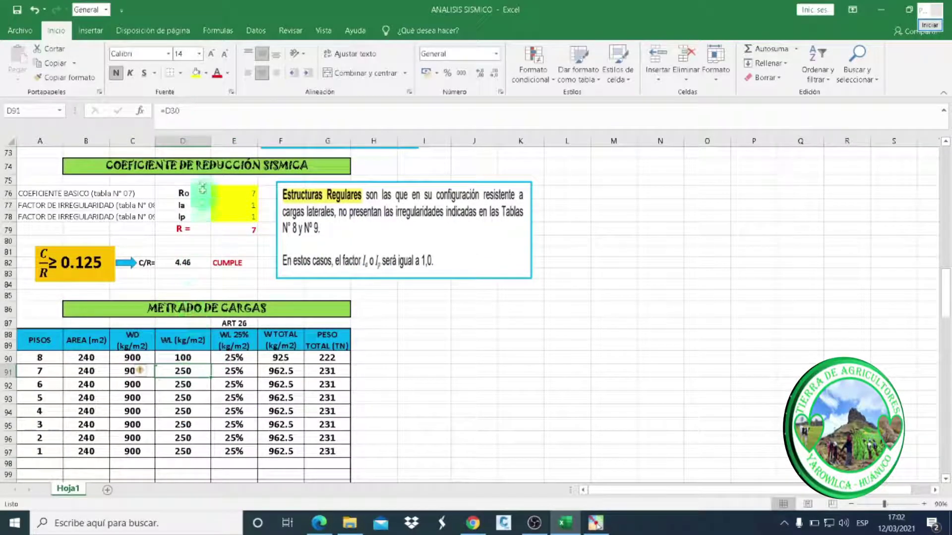
pyautogui.click(197, 110)
pyautogui.press('BackSpace')
pyautogui.press('BackSpace')
pyautogui.write('90')
pyautogui.press('Return')
pyautogui.click(183, 438)
pyautogui.click(183, 412)
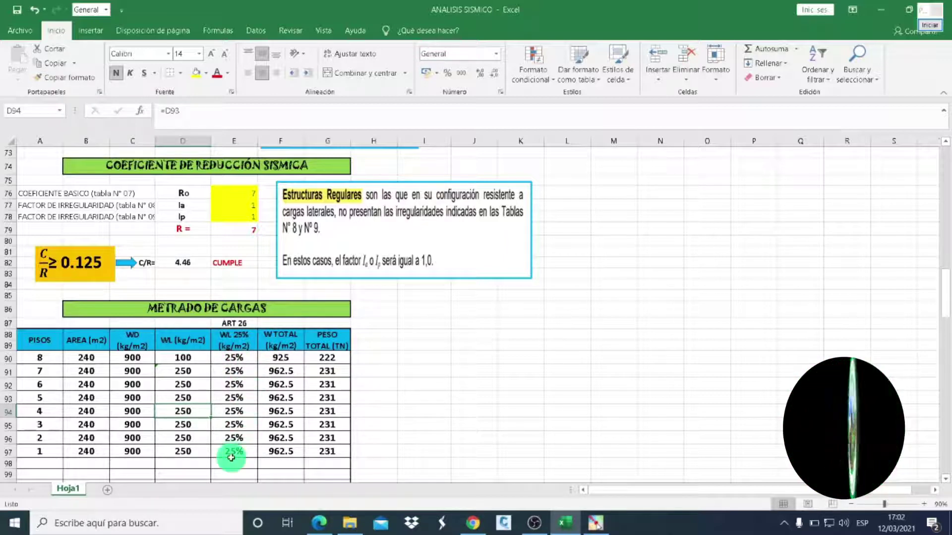
pyautogui.scroll(3, 231, 457)
pyautogui.scroll(8, 231, 457)
pyautogui.scroll(5, 231, 458)
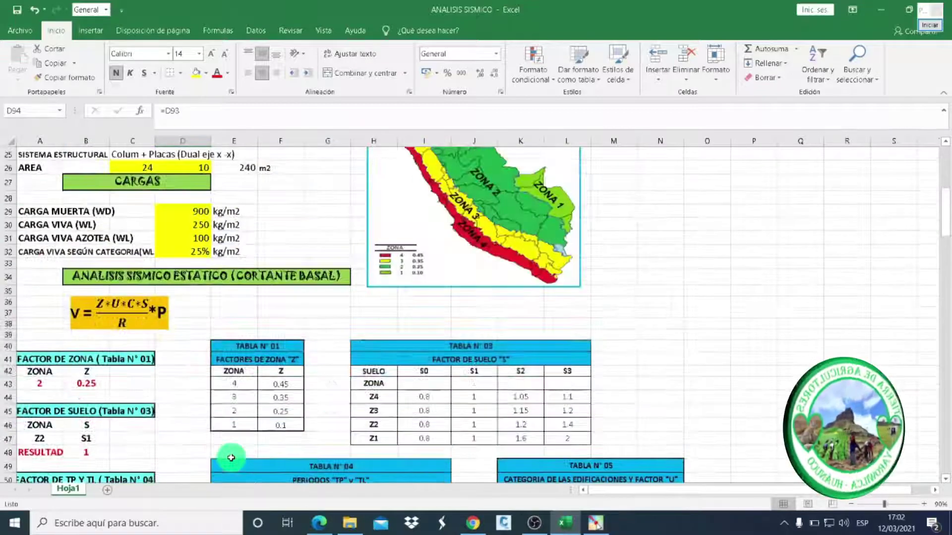
pyautogui.scroll(3, 231, 457)
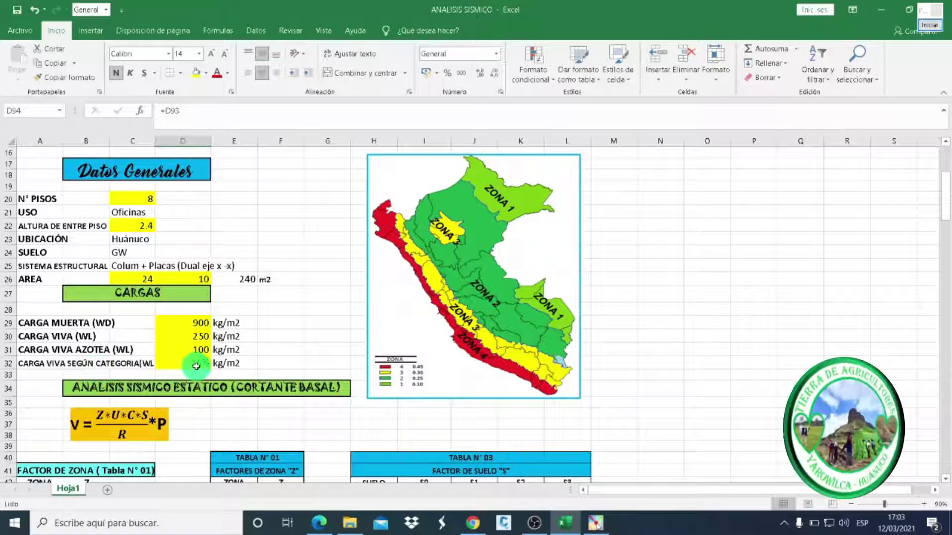
pyautogui.scroll(-1, 196, 366)
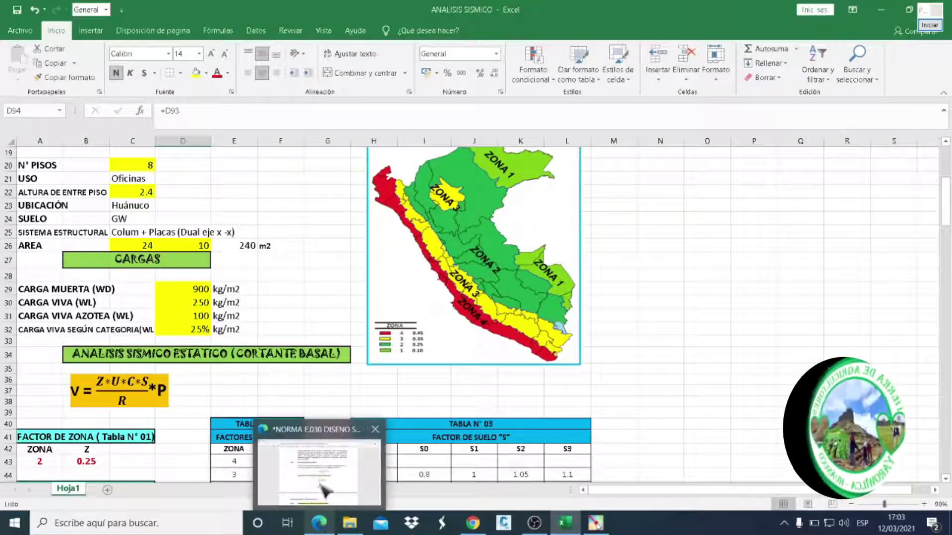
# Find section 4.3 Estimación del Peso in the E.030 PDF, where category C takes 25% live load
pyautogui.click(319, 487)
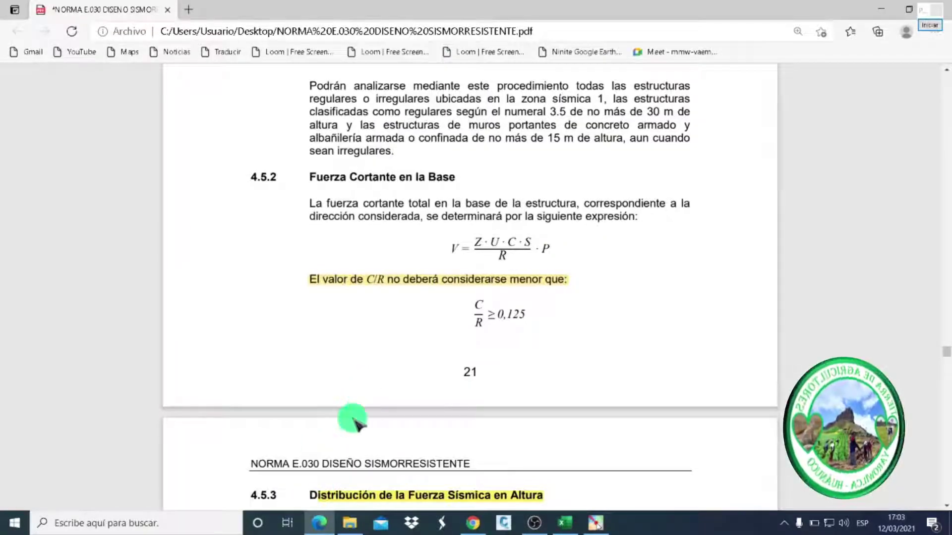
pyautogui.scroll(-10, 356, 422)
pyautogui.scroll(-5, 354, 421)
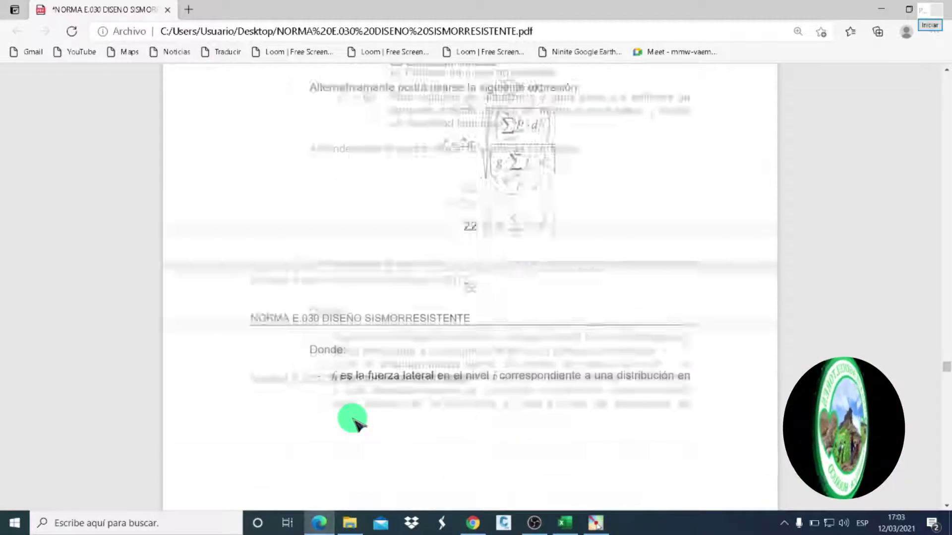
pyautogui.scroll(-5, 354, 421)
pyautogui.scroll(-5, 354, 421)
pyautogui.scroll(-5, 353, 420)
pyautogui.scroll(-5, 354, 420)
pyautogui.scroll(-3, 353, 420)
pyautogui.scroll(5, 352, 420)
pyautogui.scroll(5, 349, 420)
pyautogui.scroll(5, 349, 420)
pyautogui.scroll(5, 333, 446)
pyautogui.scroll(5, 334, 448)
pyautogui.scroll(5, 338, 458)
pyautogui.scroll(5, 327, 436)
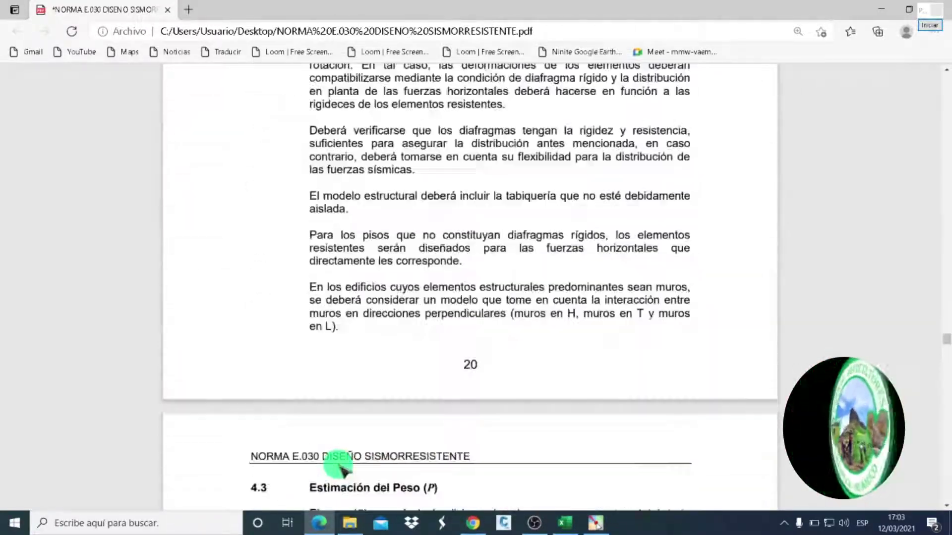
pyautogui.scroll(-5, 322, 427)
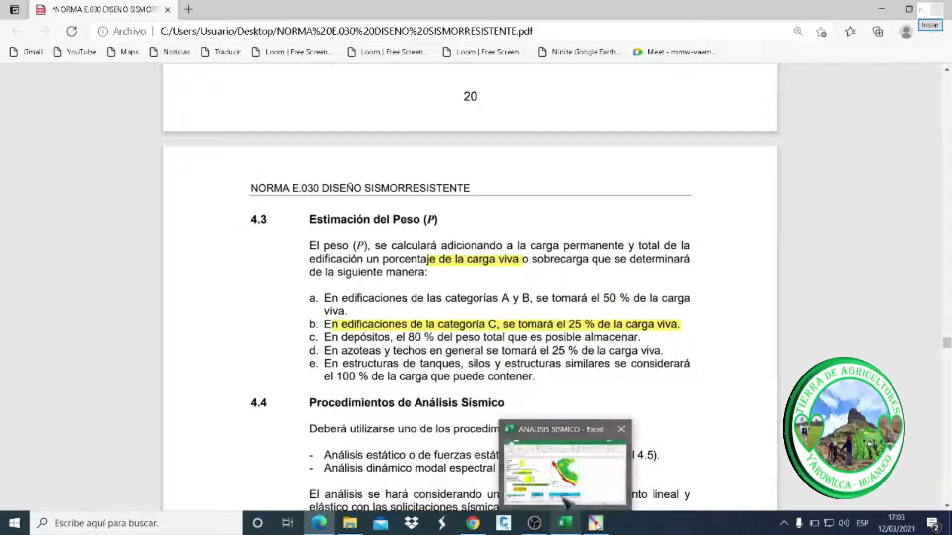
pyautogui.click(524, 466)
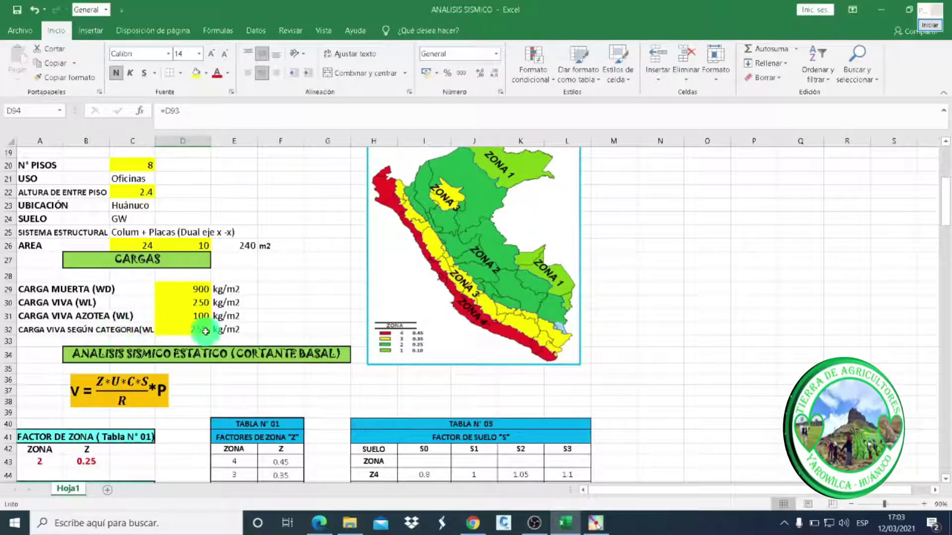
# Check the live-load percentages for floors 8 down to 5 in the load table
pyautogui.scroll(-4, 235, 359)
pyautogui.scroll(-7, 235, 359)
pyautogui.scroll(-4, 232, 367)
pyautogui.scroll(-3, 230, 377)
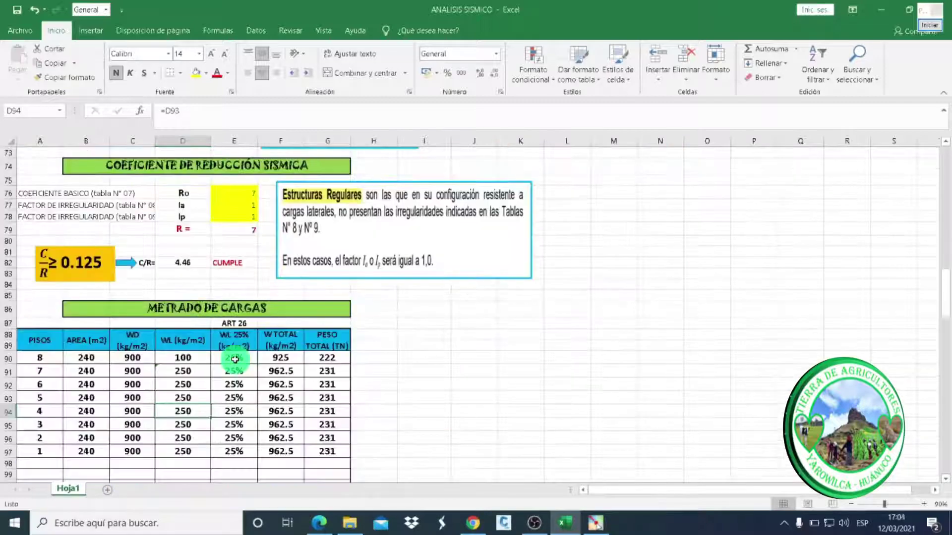
pyautogui.click(235, 357)
pyautogui.click(234, 370)
pyautogui.click(234, 384)
pyautogui.click(234, 398)
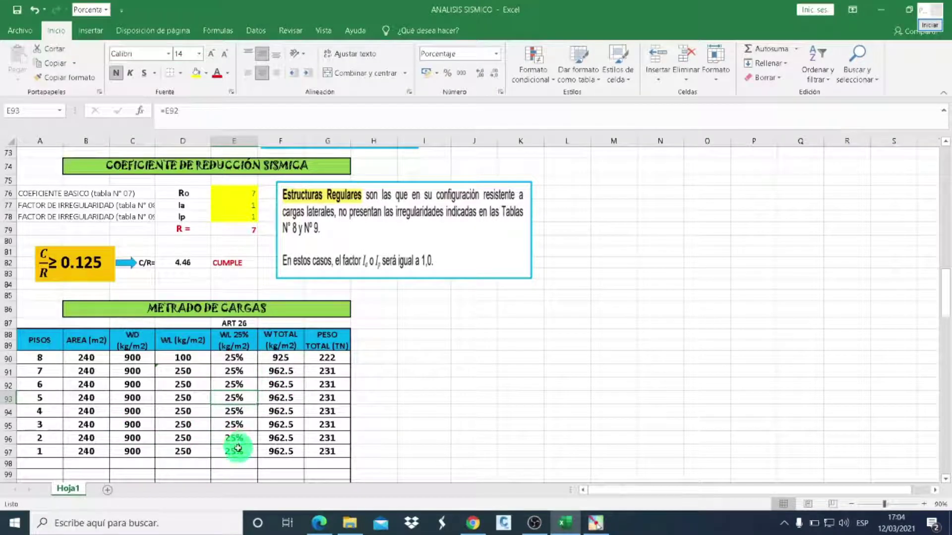
pyautogui.click(232, 367)
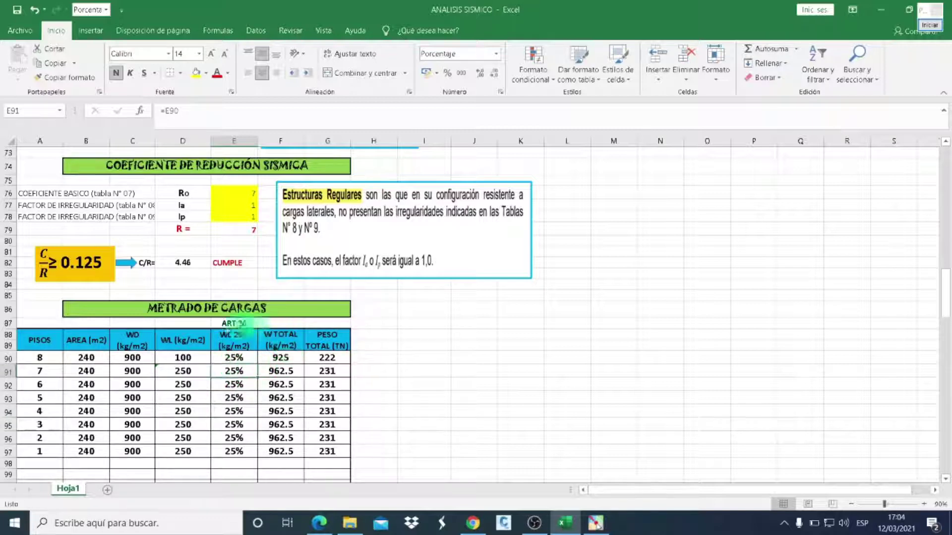
# Inspect the W TOTAL formulas =C+D*E for floors 8, 6 and 4: 925 on top, 962.5 below
pyautogui.click(278, 357)
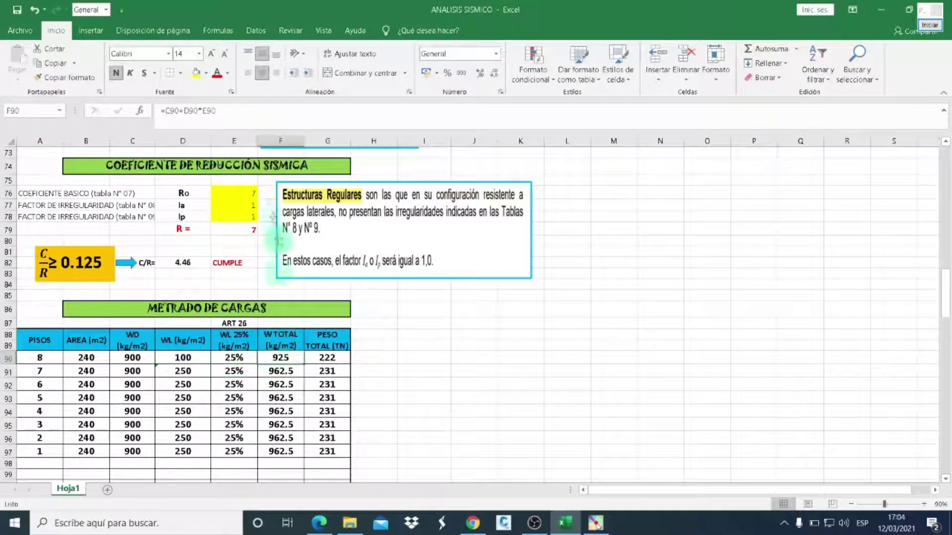
pyautogui.click(233, 119)
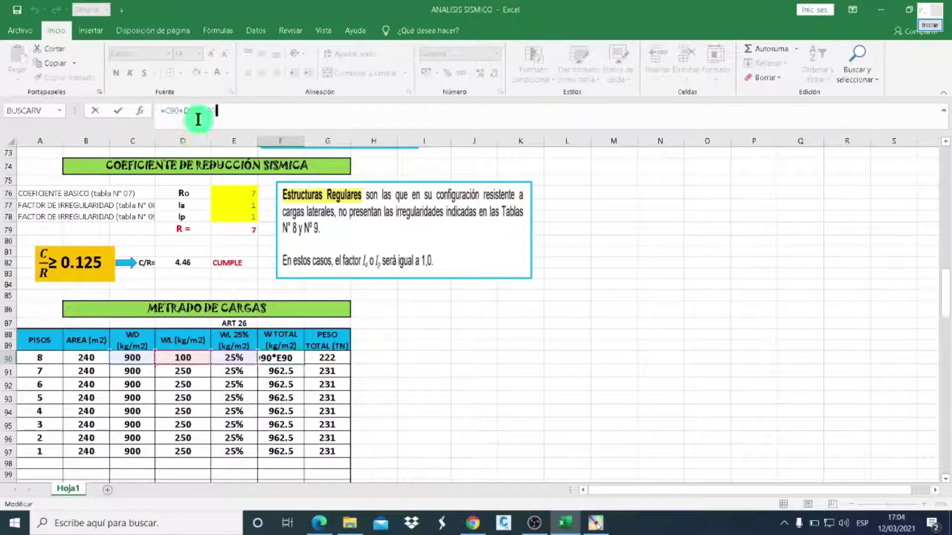
pyautogui.click(281, 373)
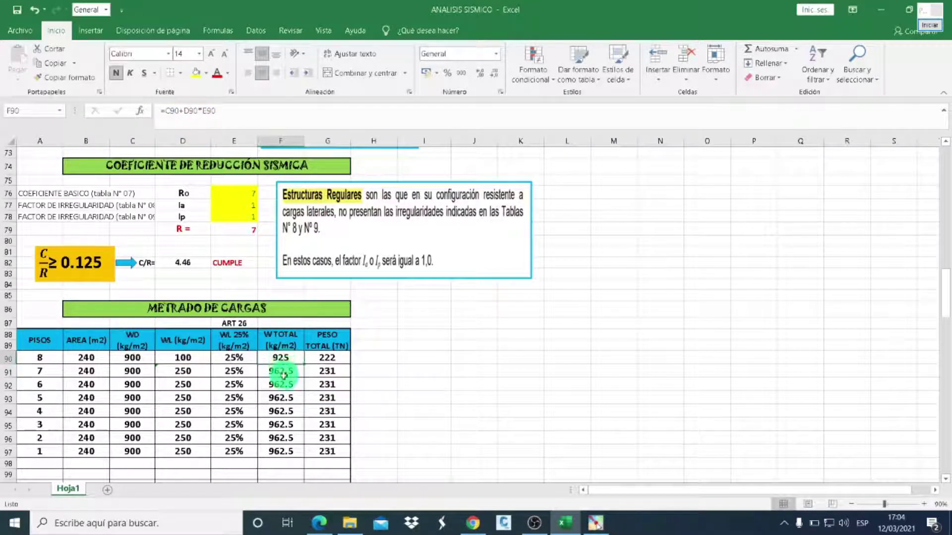
pyautogui.click(284, 380)
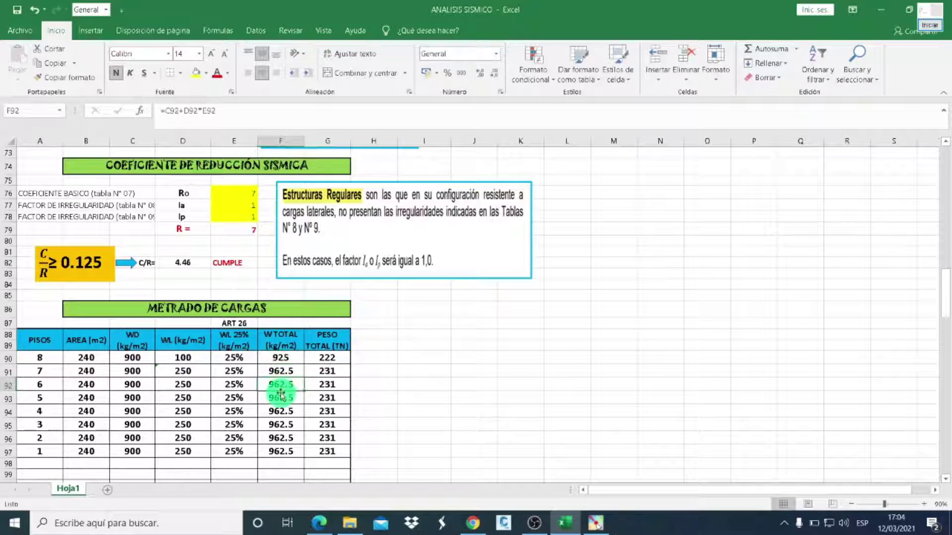
pyautogui.click(240, 118)
pyautogui.click(274, 410)
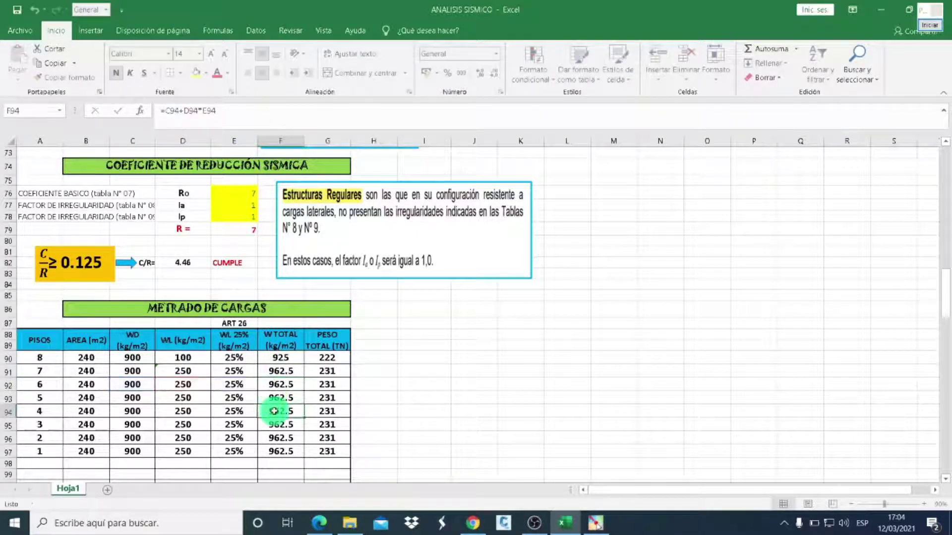
pyautogui.click(243, 117)
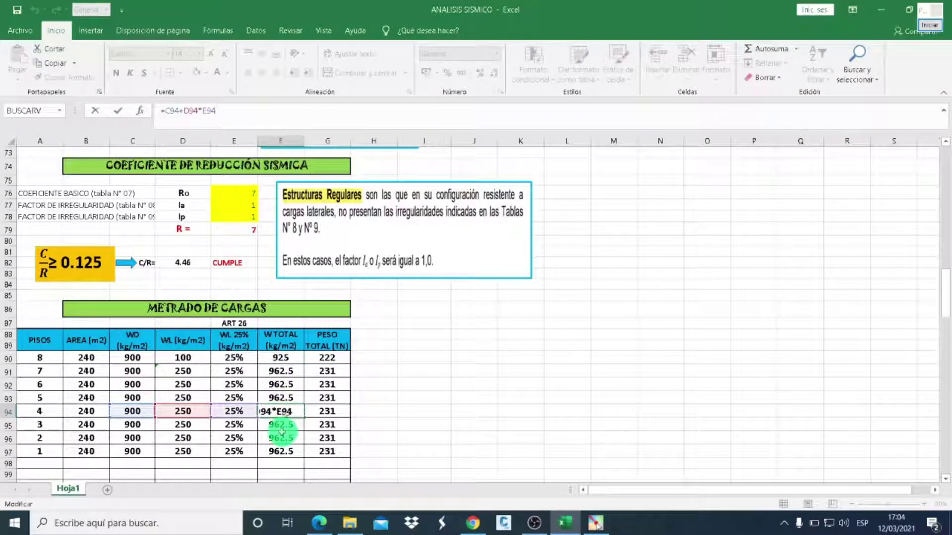
pyautogui.click(281, 438)
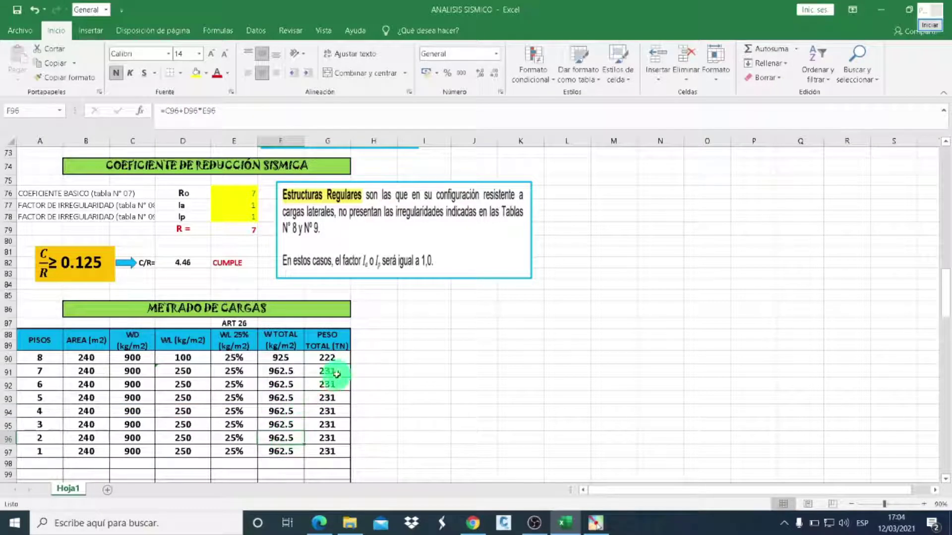
# Review the floor 6–8 W TOTAL, live-load percentage and PESO TOTAL formulas
pyautogui.click(329, 357)
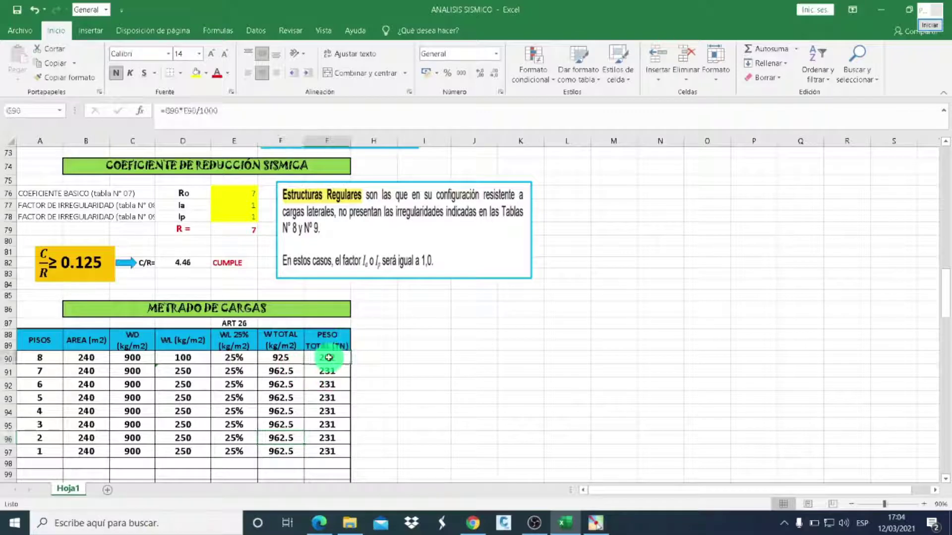
pyautogui.click(328, 371)
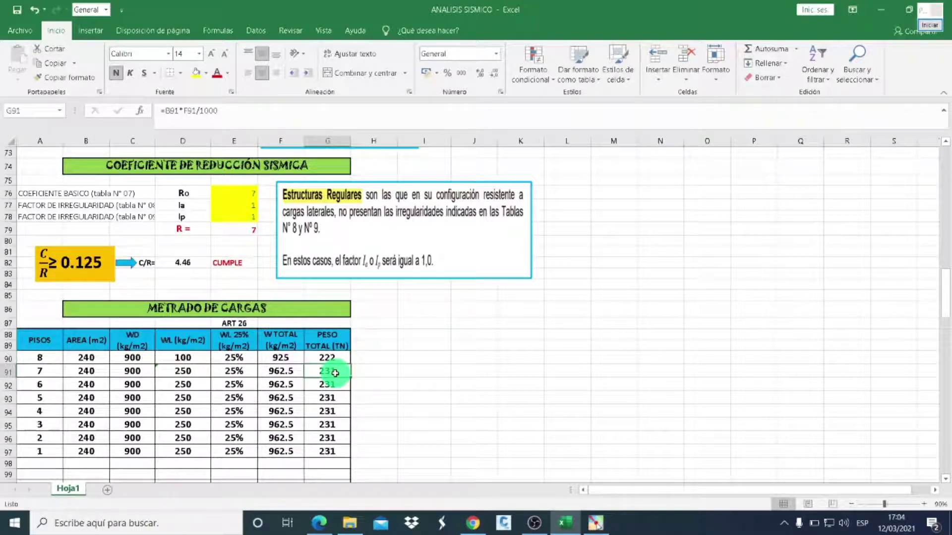
pyautogui.click(268, 382)
pyautogui.click(251, 383)
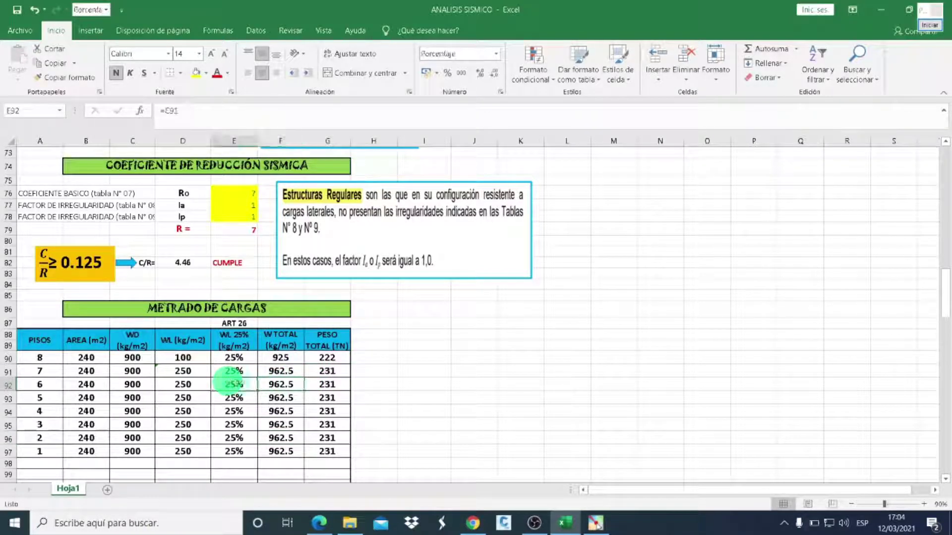
pyautogui.click(287, 384)
pyautogui.click(330, 371)
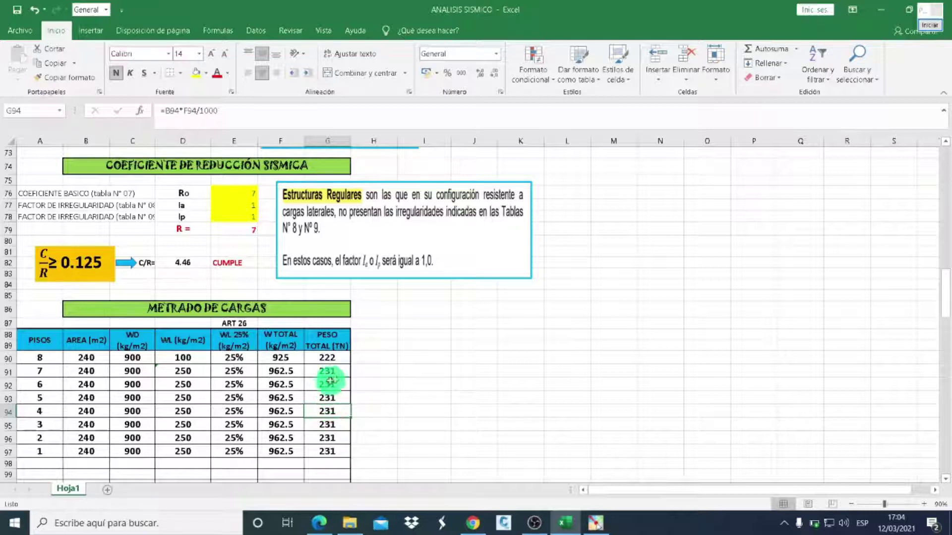
pyautogui.click(330, 358)
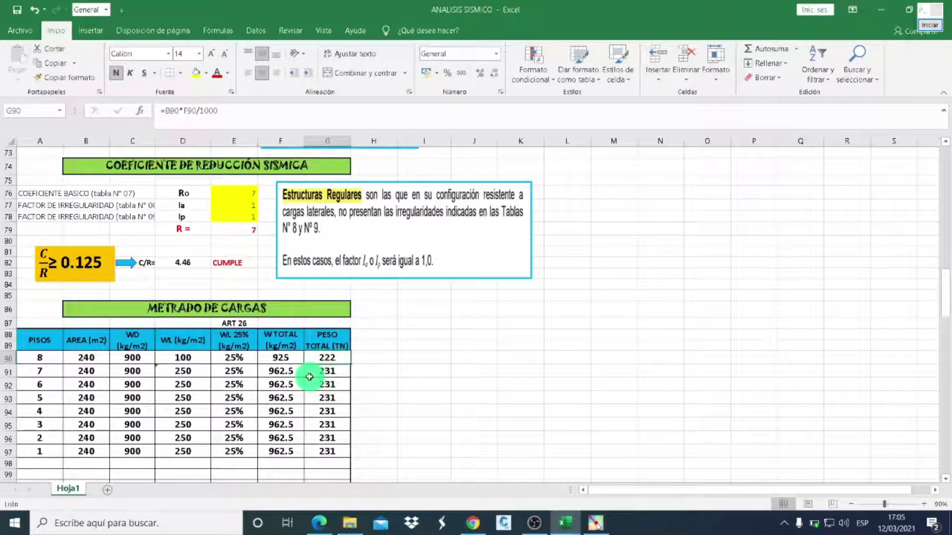
# Confirm floor 8 PESO TOTAL is area × W TOTAL / 1000, giving 222 Tn
pyautogui.click(90, 357)
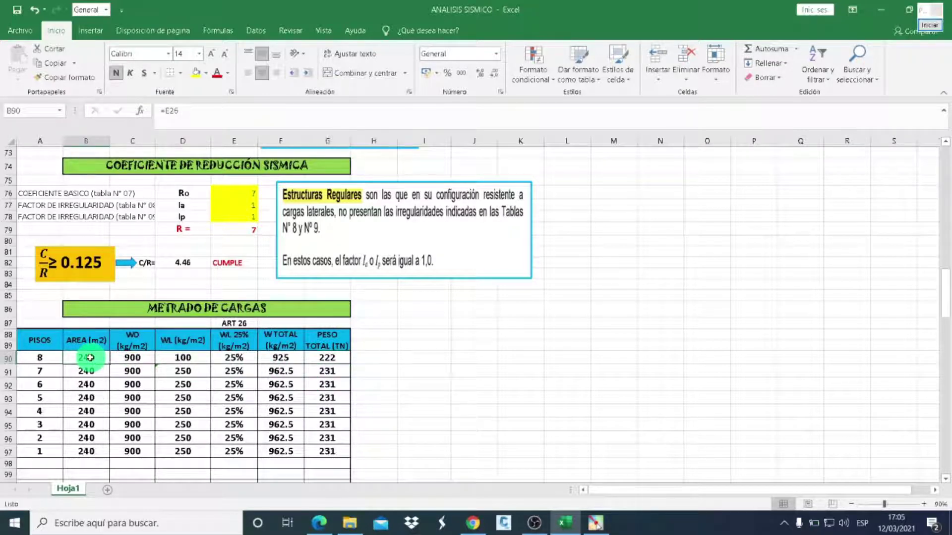
pyautogui.click(327, 357)
pyautogui.click(257, 128)
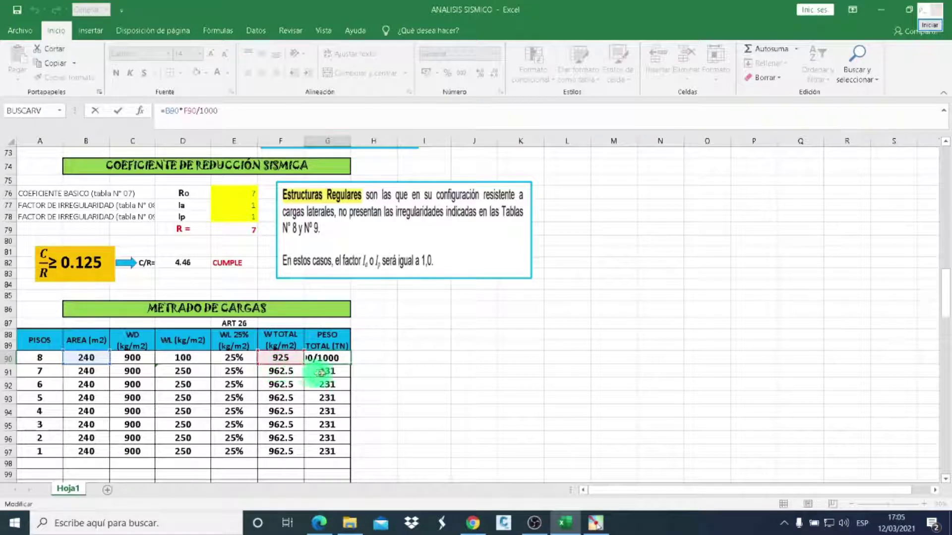
pyautogui.press('Return')
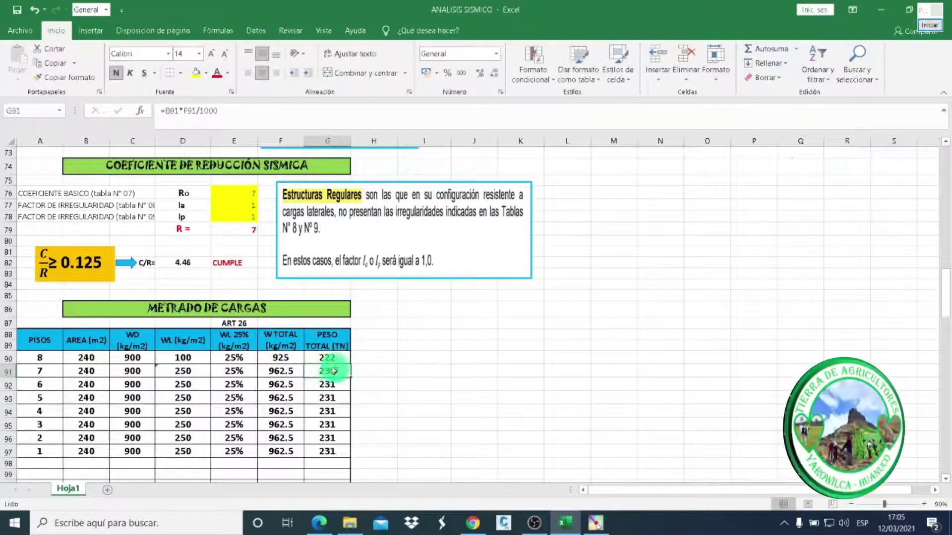
# Review the floor 6 and floor 4 PESO TOTAL formulas giving 231 Tn
pyautogui.click(329, 387)
pyautogui.click(330, 406)
pyautogui.click(226, 110)
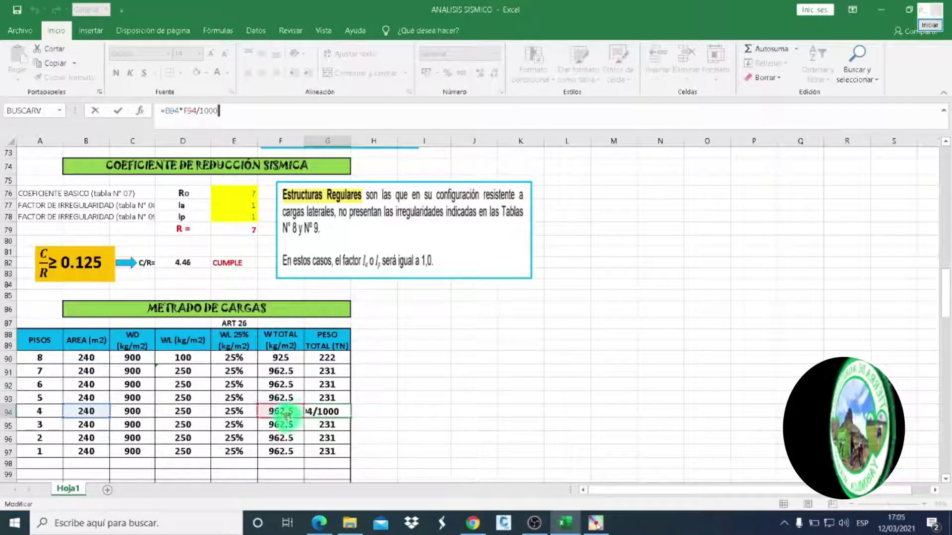
# Keep floor 4 at 231 Tn and check the total weight =SUMA(G90:G104) gives 1839 Tn
pyautogui.click(331, 431)
pyautogui.scroll(-3, 331, 431)
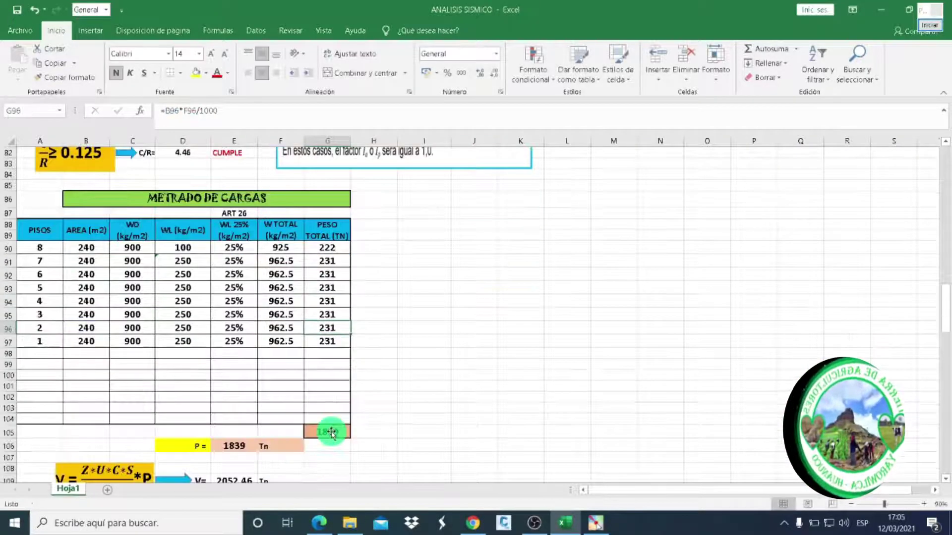
pyautogui.scroll(-3, 331, 432)
pyautogui.scroll(2, 355, 366)
pyautogui.scroll(2, 356, 366)
pyautogui.click(336, 431)
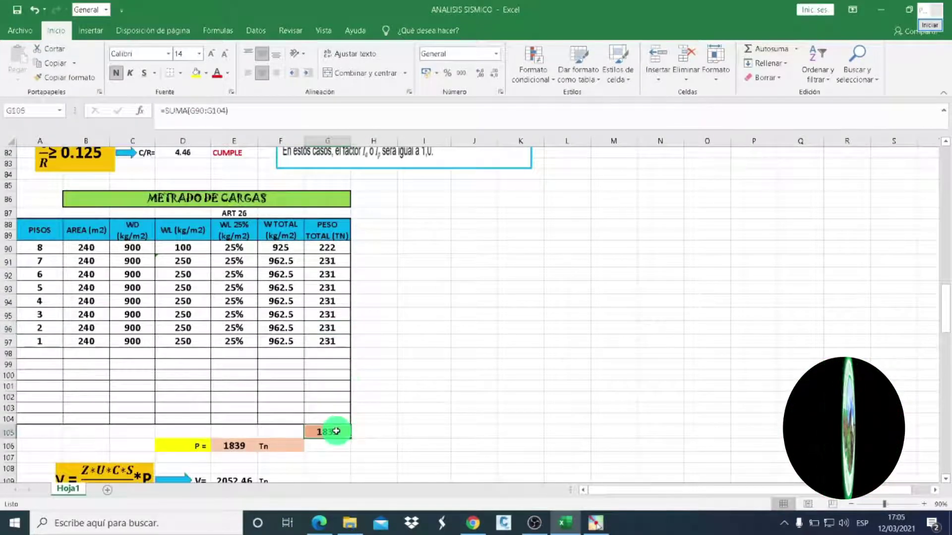
pyautogui.click(242, 110)
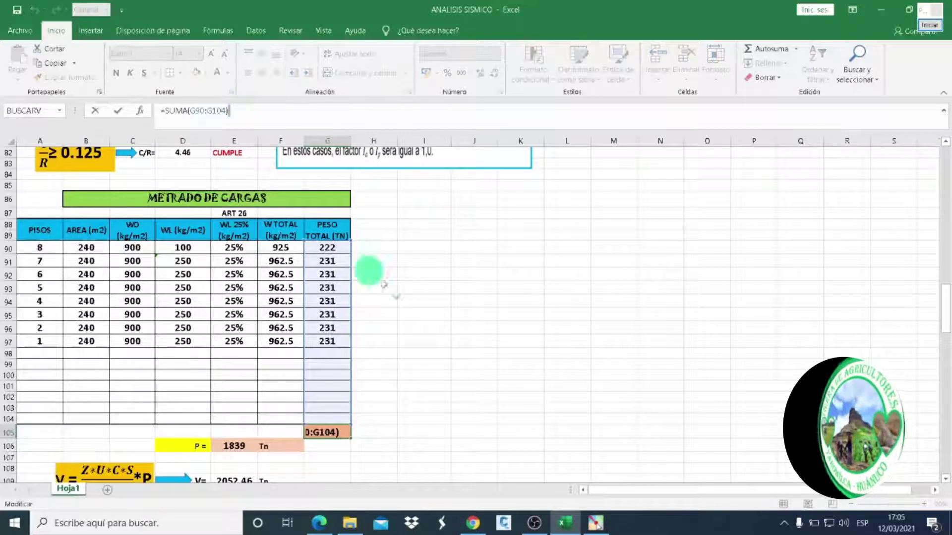
pyautogui.click(420, 353)
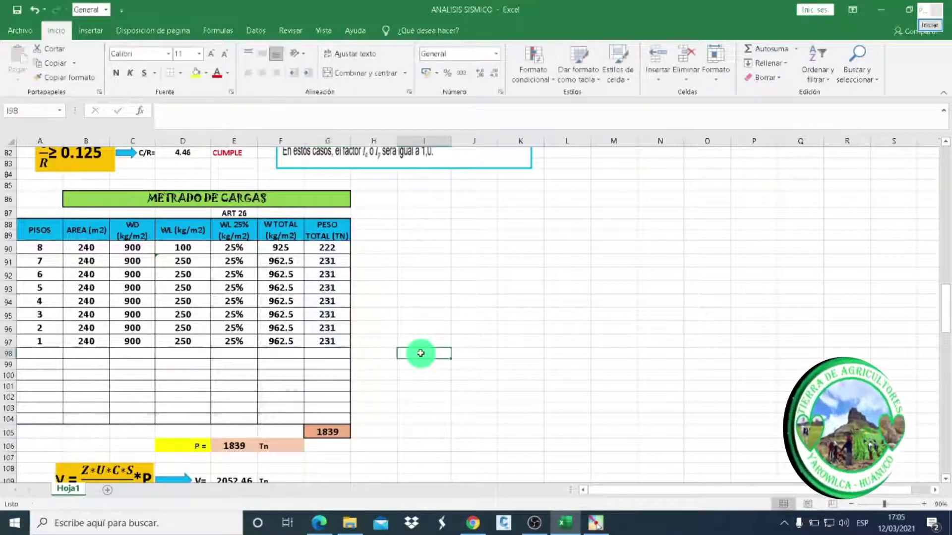
# Recheck the 1839 Tn total and confirm P in E106 links to it with =G105
pyautogui.click(323, 430)
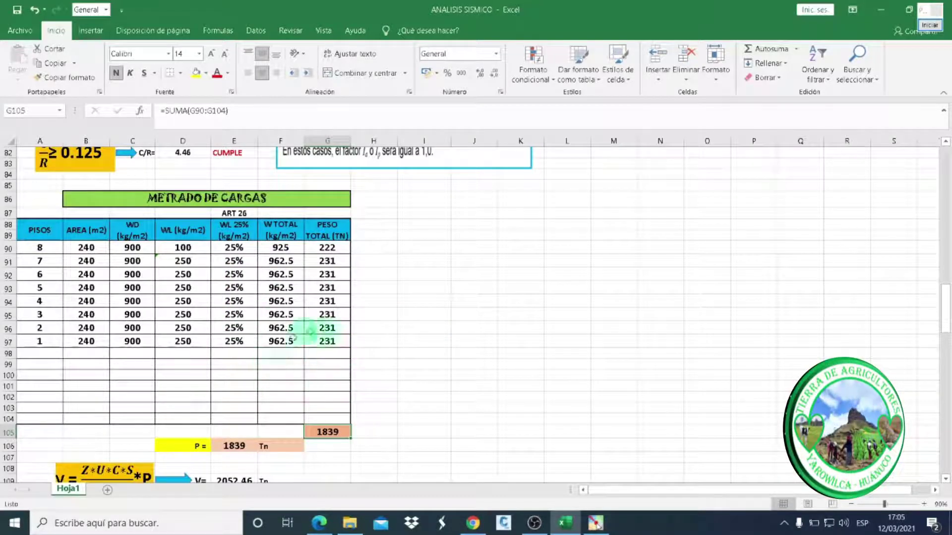
pyautogui.scroll(-1, 318, 388)
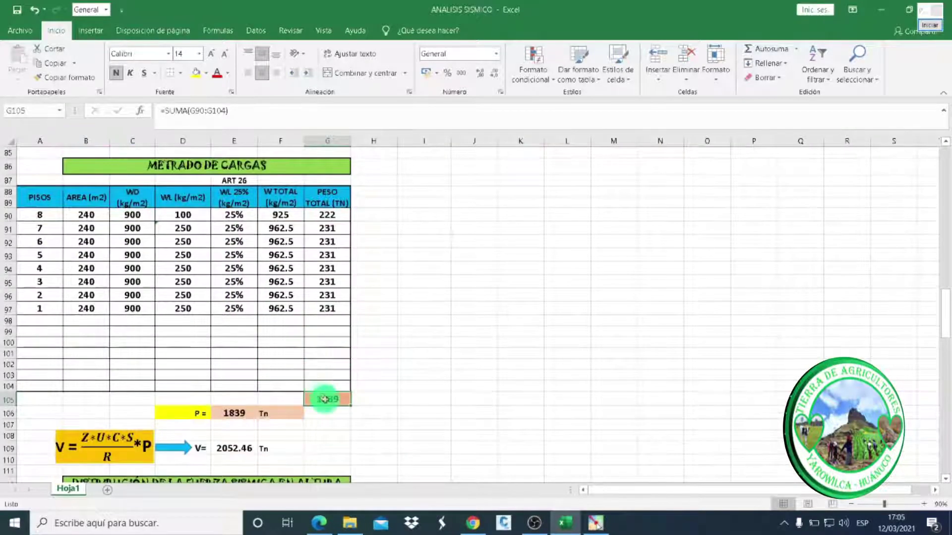
pyautogui.click(255, 121)
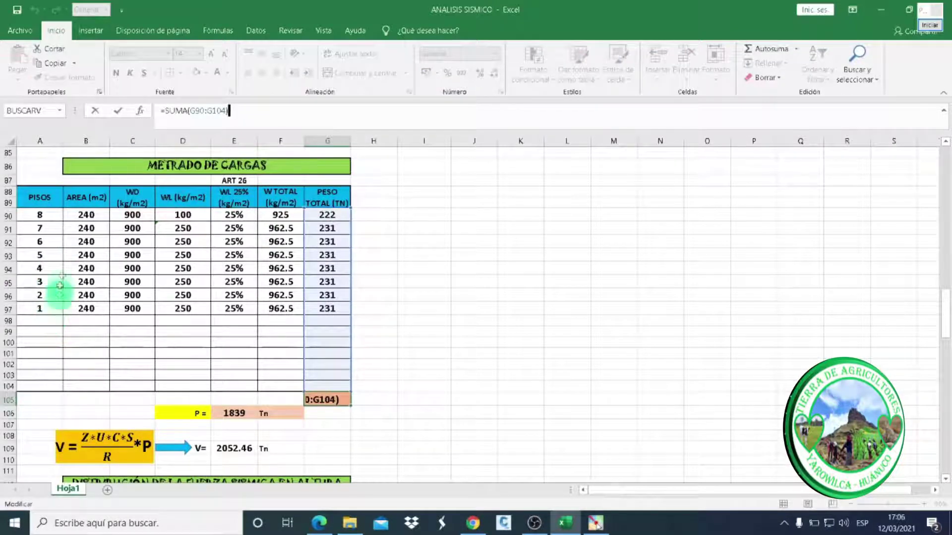
pyautogui.click(423, 398)
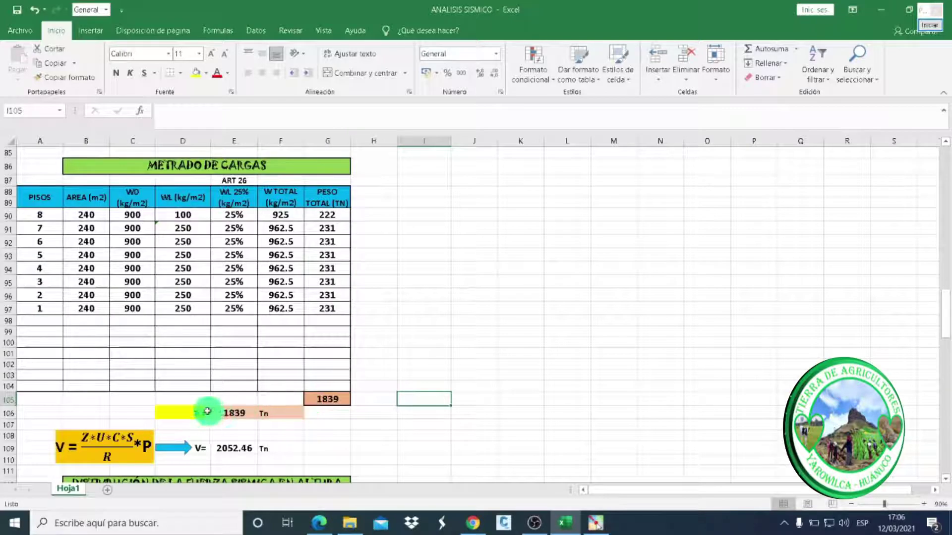
pyautogui.click(232, 413)
pyautogui.scroll(-2, 277, 424)
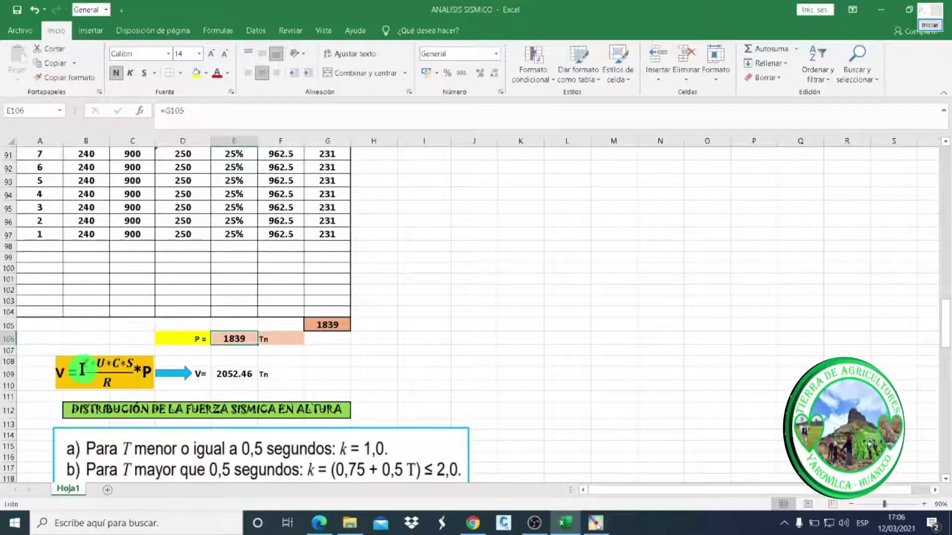
pyautogui.click(234, 374)
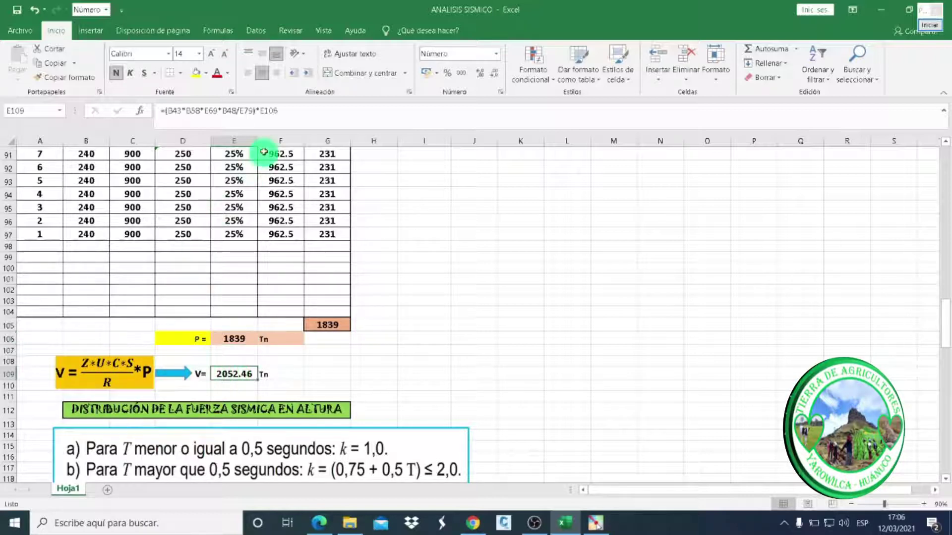
pyautogui.click(293, 123)
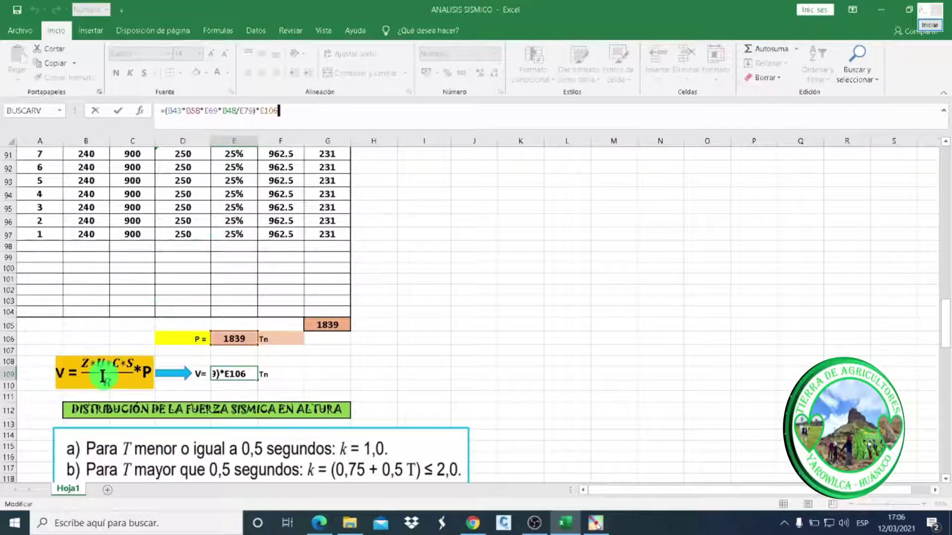
pyautogui.scroll(5, 85, 366)
pyautogui.scroll(5, 86, 366)
pyautogui.scroll(5, 86, 366)
pyautogui.scroll(4, 86, 366)
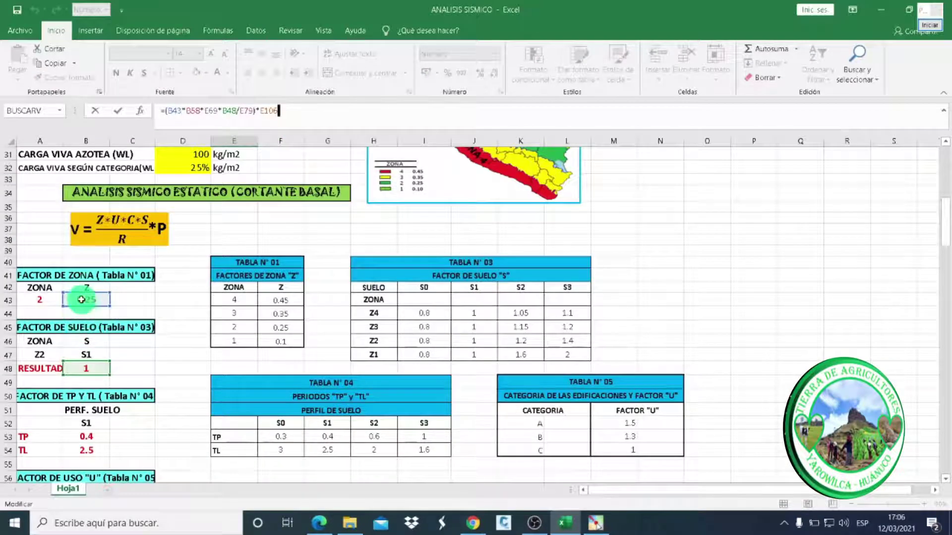
pyautogui.scroll(-1, 95, 315)
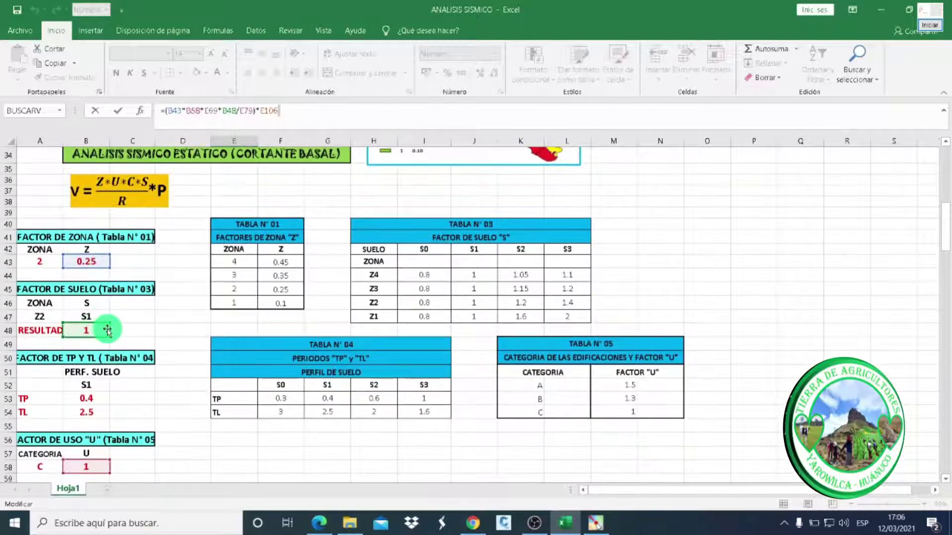
pyautogui.scroll(-1, 129, 328)
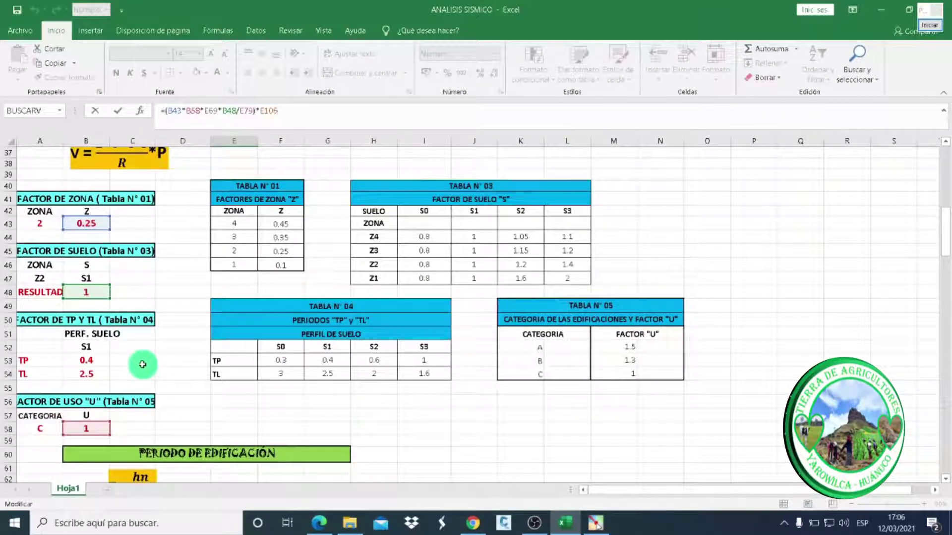
pyautogui.scroll(-1, 142, 364)
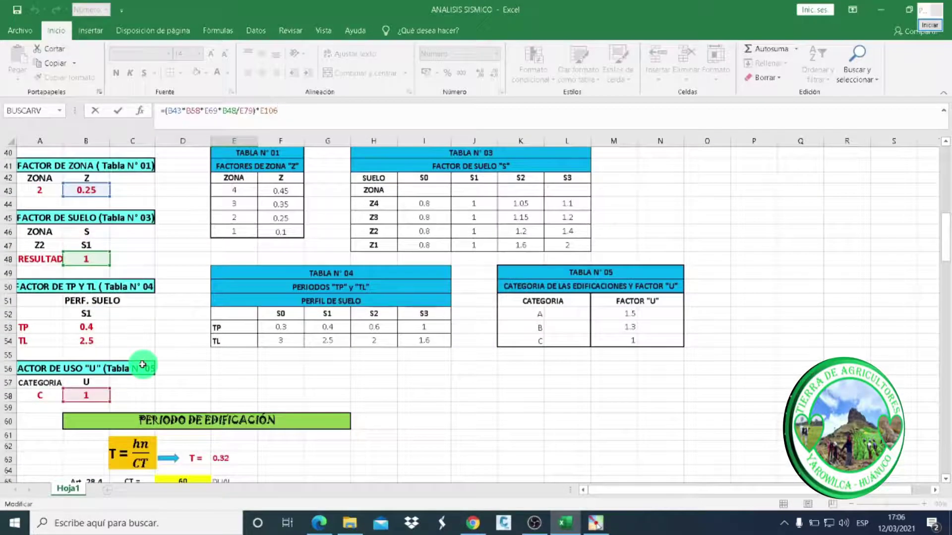
pyautogui.scroll(-1, 143, 364)
pyautogui.scroll(-2, 96, 358)
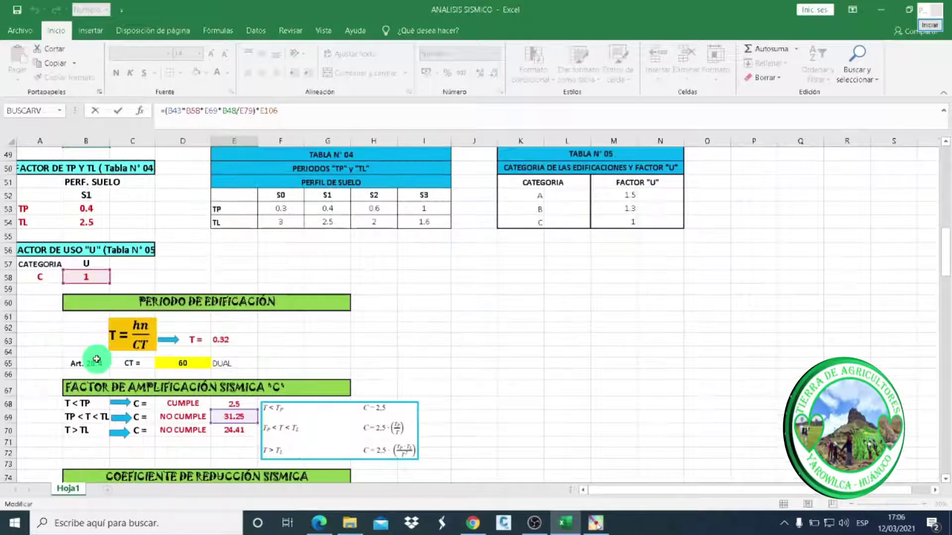
pyautogui.scroll(-1, 96, 359)
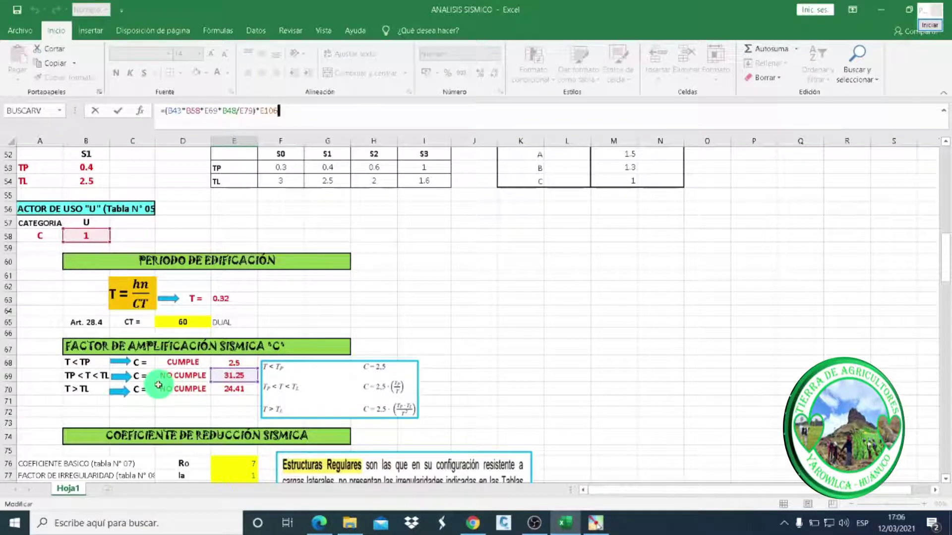
pyautogui.scroll(-1, 241, 382)
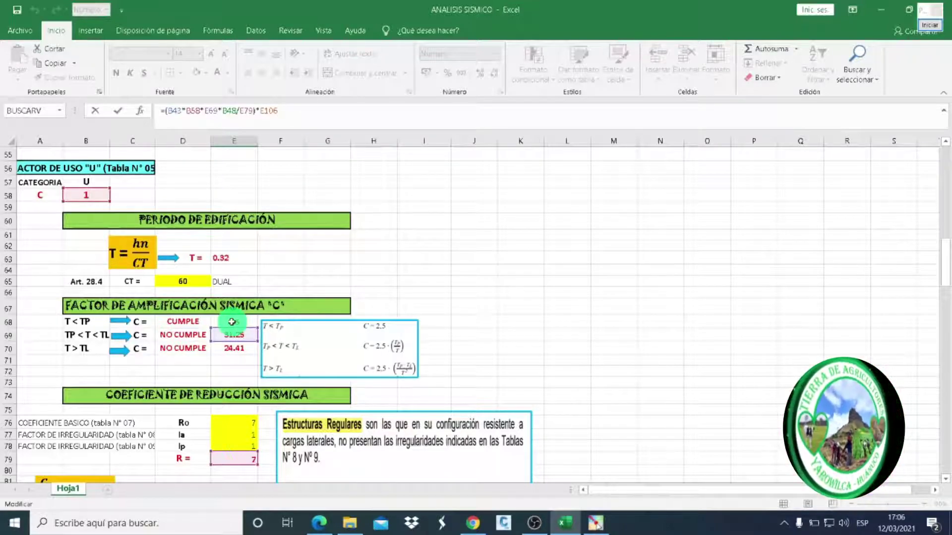
pyautogui.scroll(-3, 232, 322)
pyautogui.scroll(-2, 232, 322)
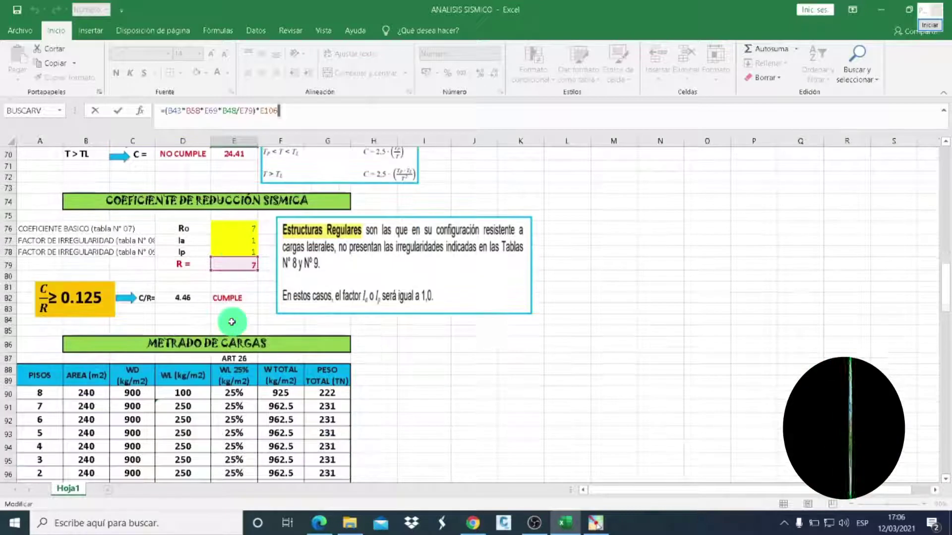
pyautogui.scroll(2, 231, 321)
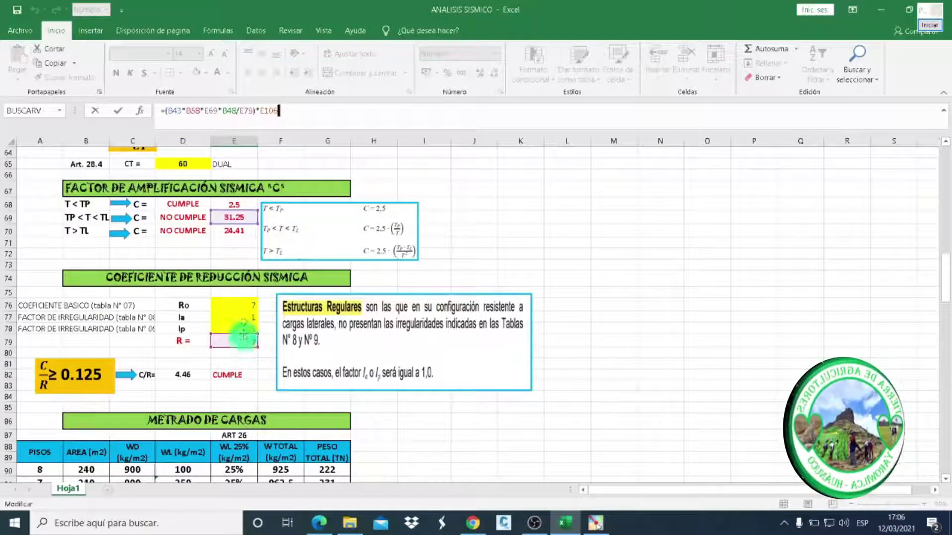
# Select the base shear V cell E109 and open its formula for editing
pyautogui.click(233, 203)
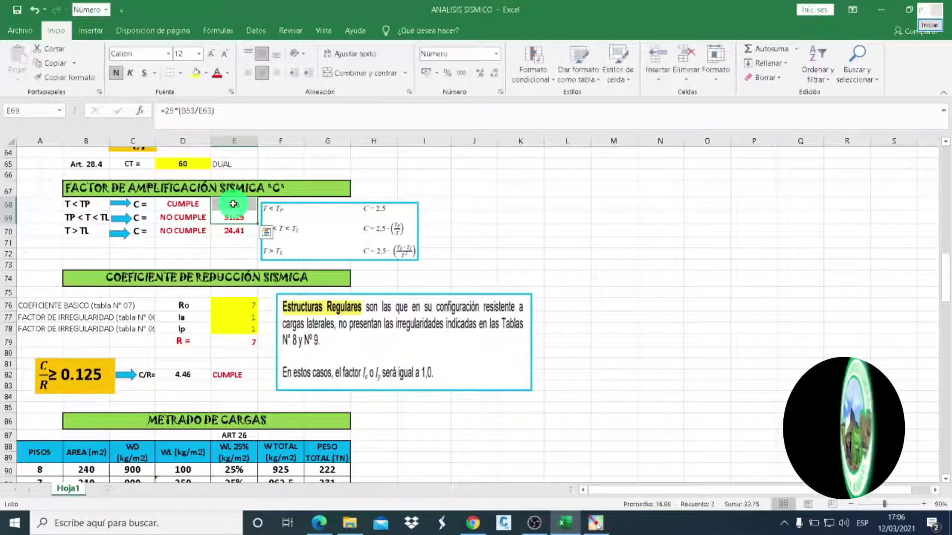
pyautogui.click(433, 189)
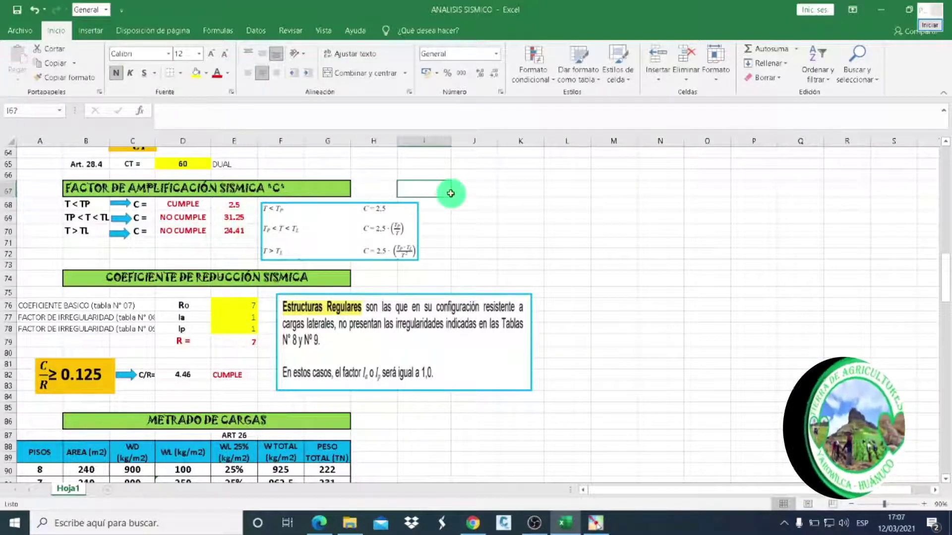
pyautogui.scroll(-4, 337, 308)
pyautogui.scroll(-5, 366, 308)
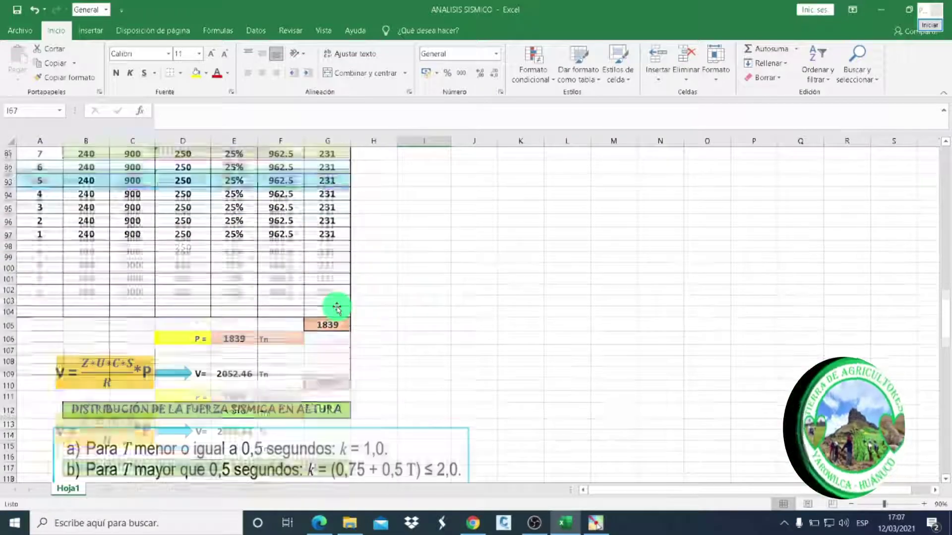
pyautogui.click(237, 374)
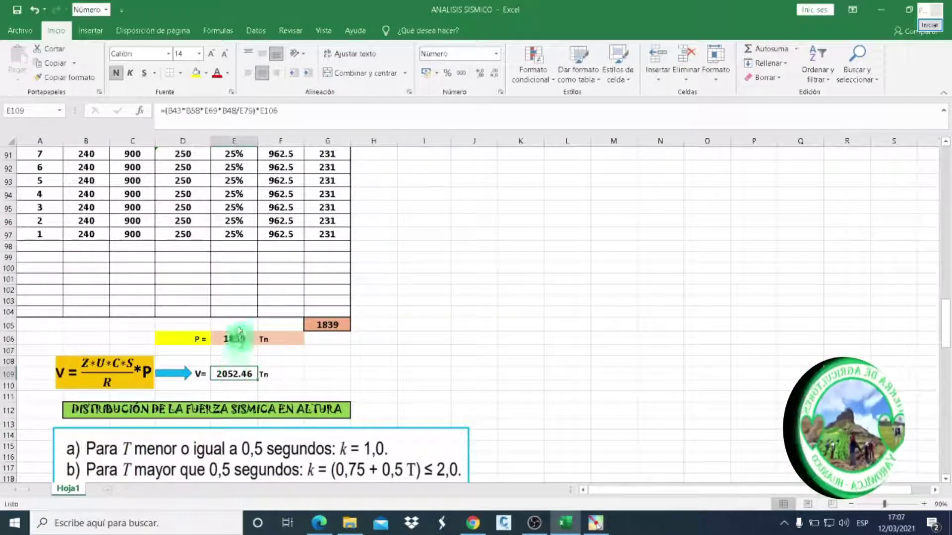
pyautogui.click(304, 116)
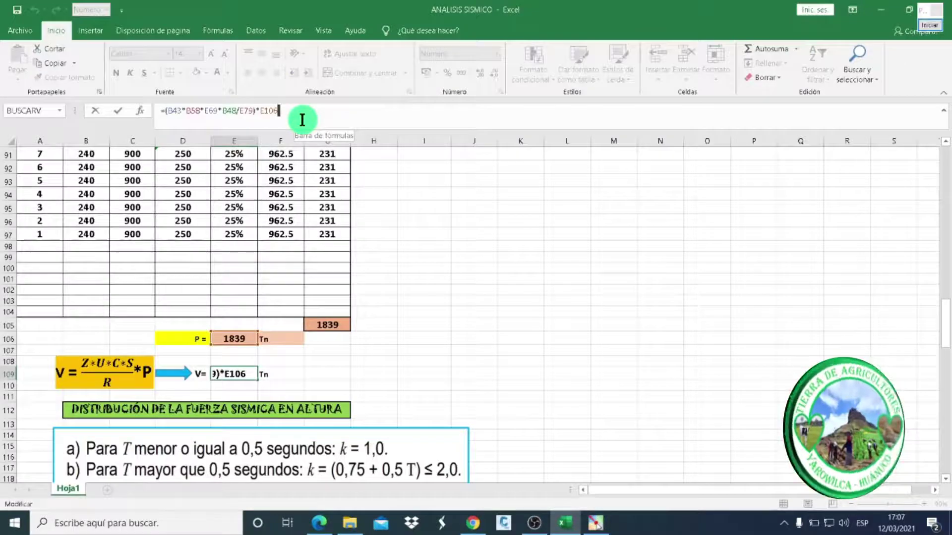
pyautogui.scroll(5, 258, 318)
pyautogui.scroll(2, 260, 318)
pyautogui.scroll(2, 260, 318)
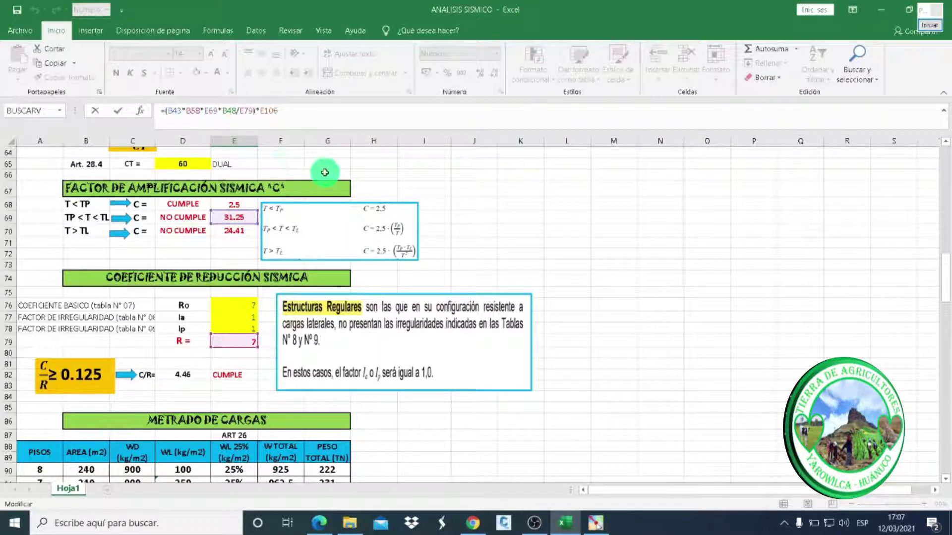
# Change V's C reference from E69 to E68 (C = 2.5), giving V = 164.20 Tn
pyautogui.press('BackSpace')
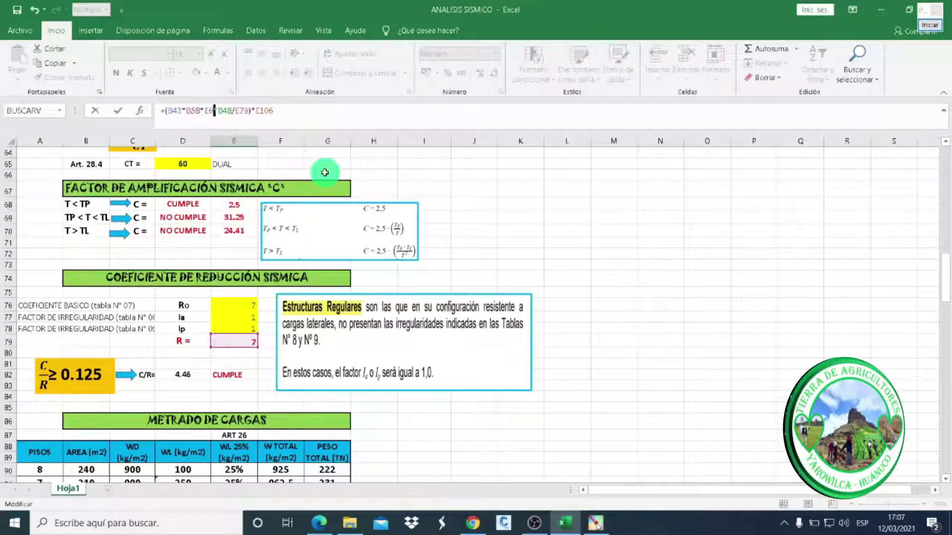
pyautogui.press('BackSpace')
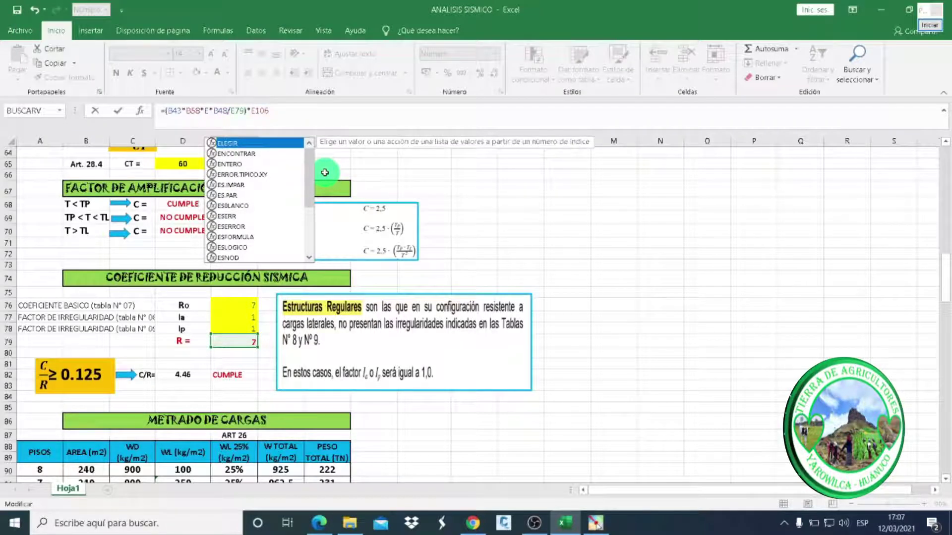
pyautogui.write('68')
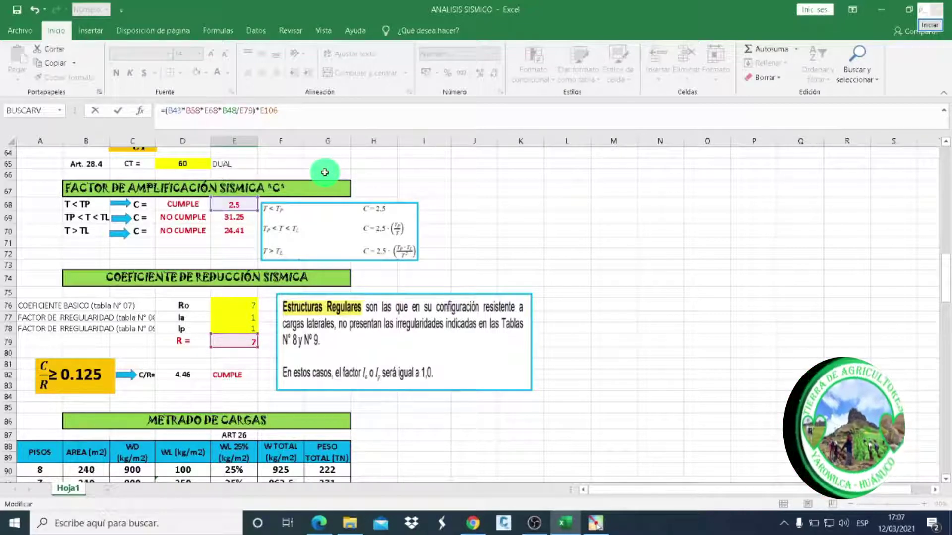
pyautogui.press('Return')
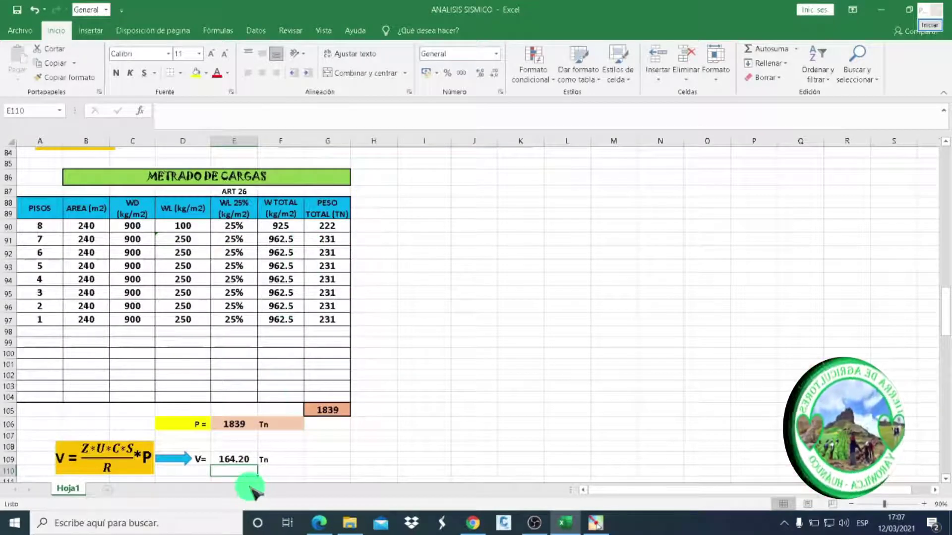
pyautogui.click(233, 459)
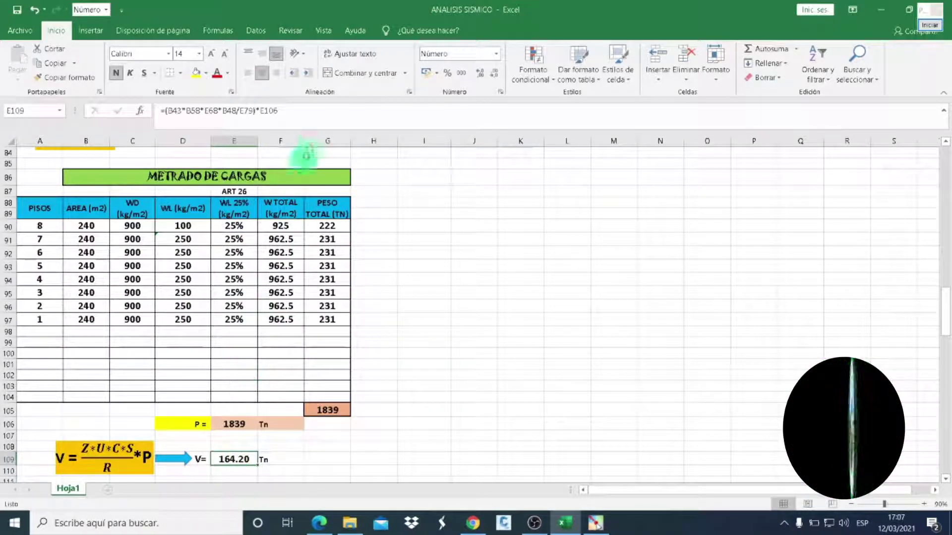
pyautogui.click(300, 111)
pyautogui.scroll(5, 300, 272)
pyautogui.scroll(6, 289, 335)
pyautogui.scroll(4, 290, 335)
pyautogui.scroll(2, 289, 335)
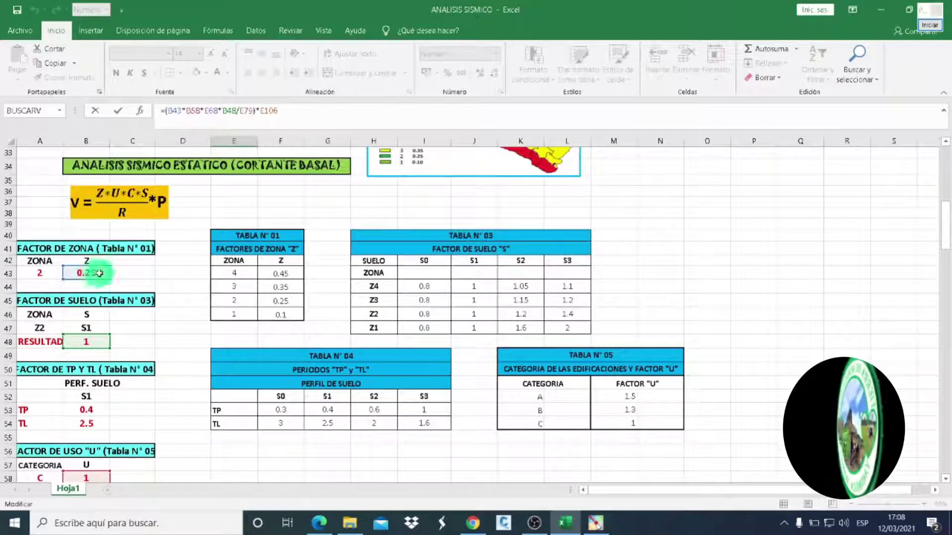
pyautogui.scroll(-2, 121, 223)
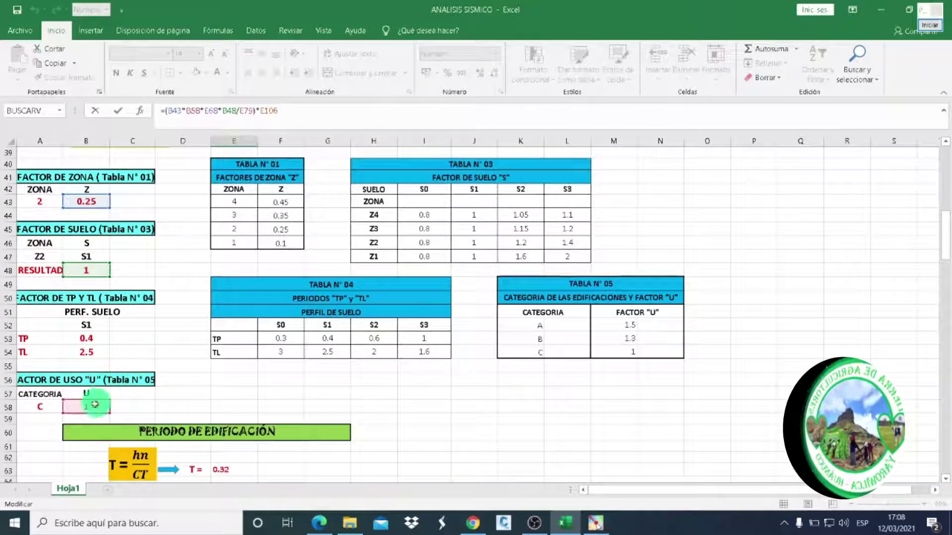
pyautogui.scroll(3, 120, 329)
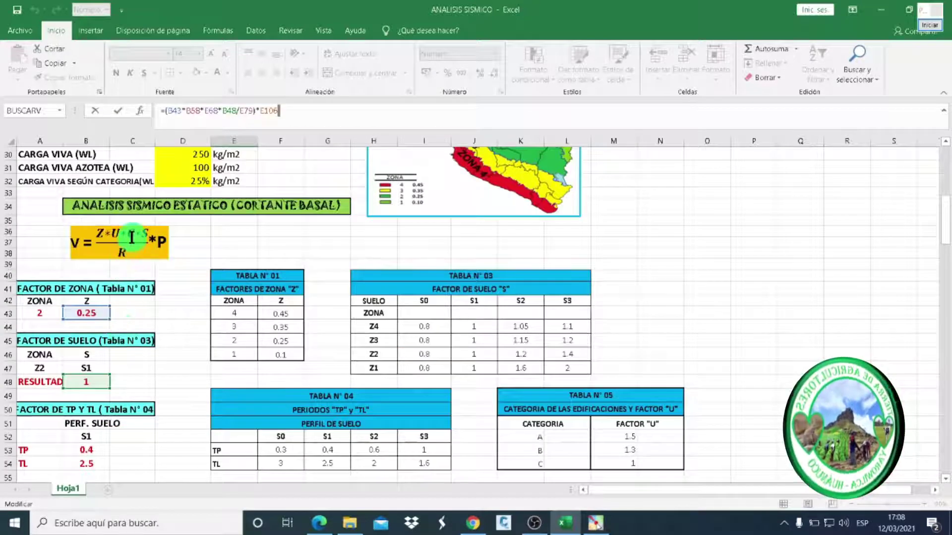
pyautogui.scroll(-4, 133, 238)
pyautogui.scroll(-2, 132, 238)
pyautogui.scroll(-2, 132, 238)
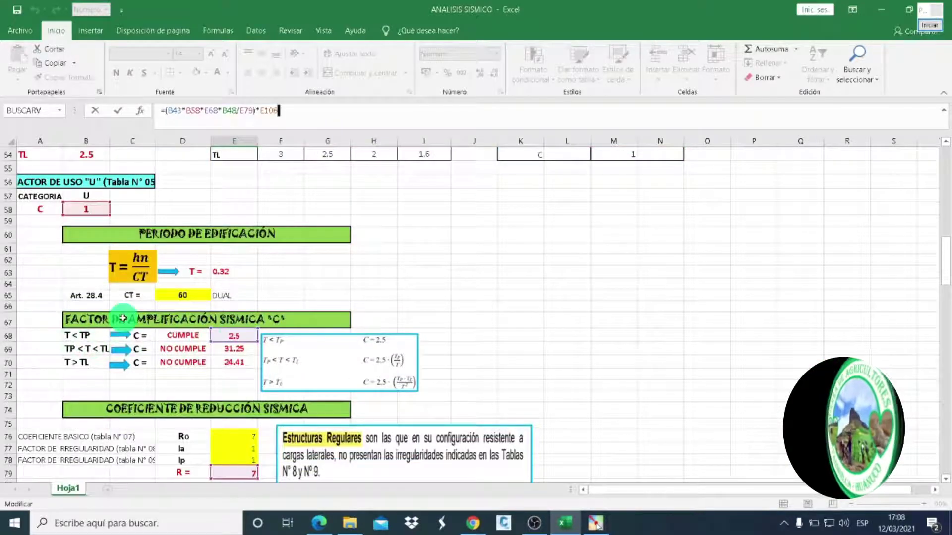
pyautogui.scroll(3, 171, 330)
pyautogui.scroll(3, 164, 327)
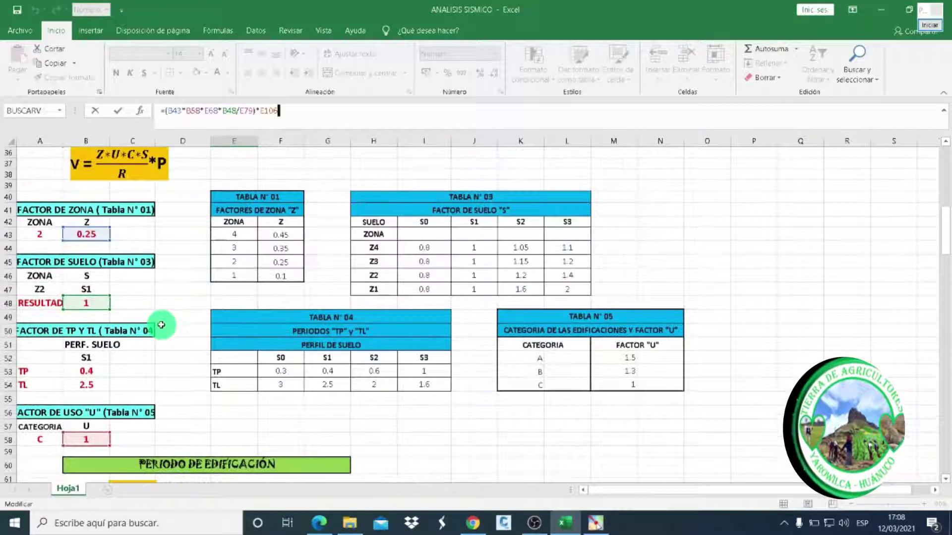
pyautogui.scroll(1, 161, 324)
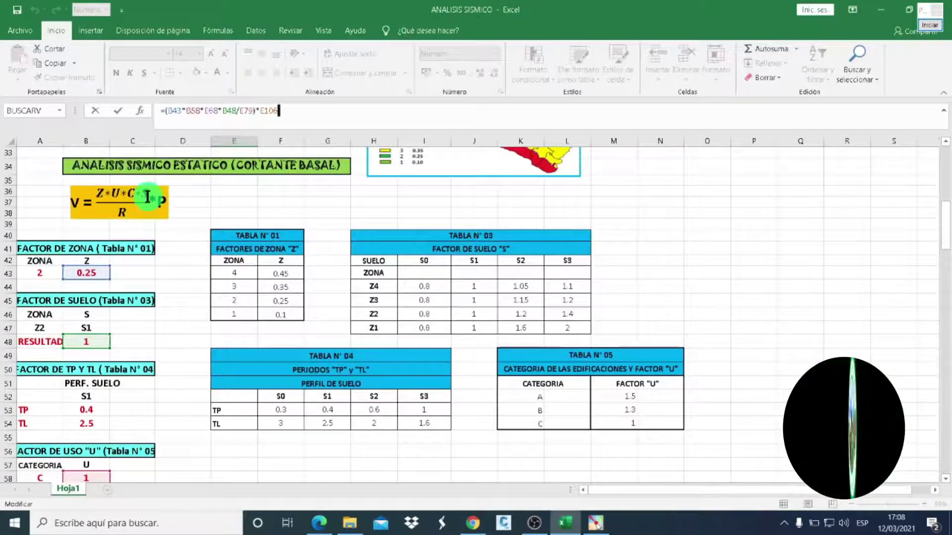
pyautogui.scroll(-2, 147, 197)
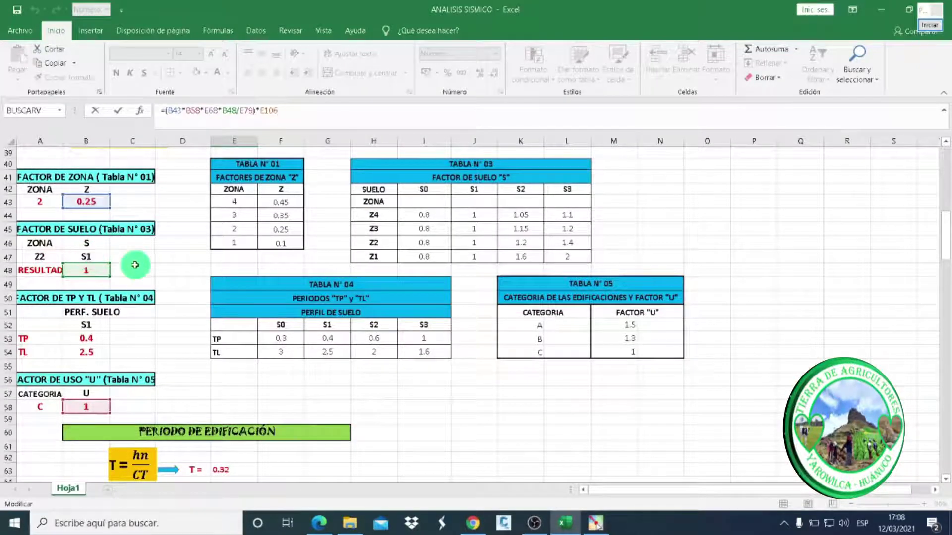
pyautogui.scroll(3, 135, 265)
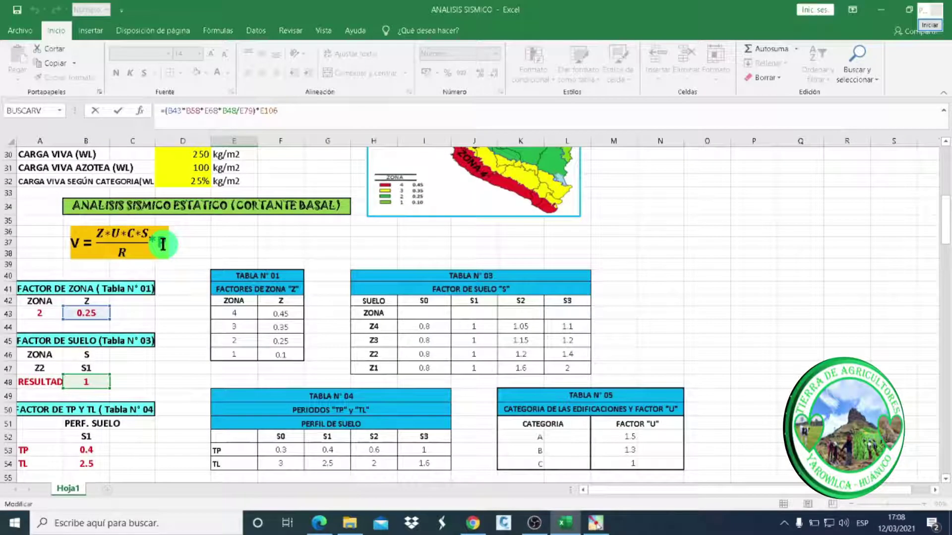
pyautogui.scroll(-4, 159, 243)
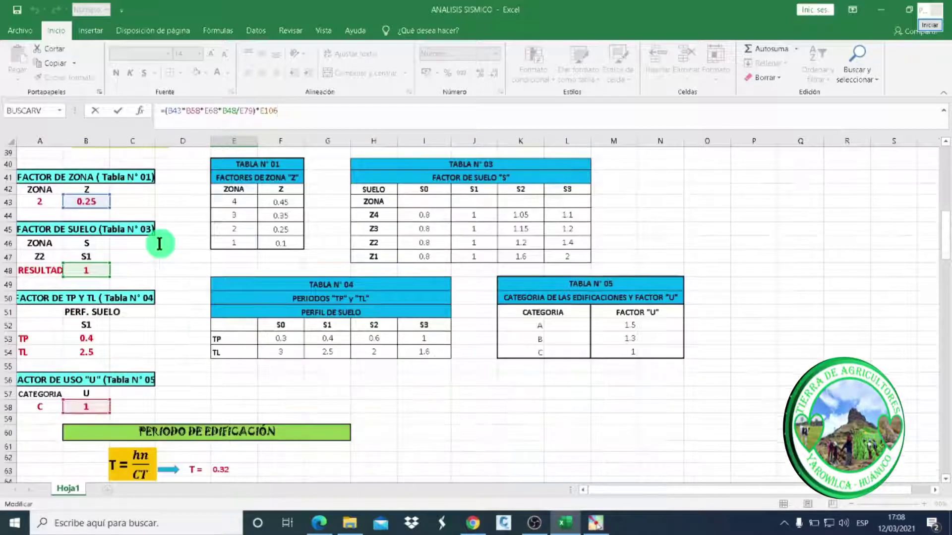
pyautogui.scroll(-3, 159, 243)
pyautogui.scroll(-2, 159, 243)
pyautogui.scroll(-2, 159, 243)
pyautogui.scroll(-4, 159, 243)
pyautogui.scroll(-2, 159, 183)
pyautogui.scroll(-2, 159, 183)
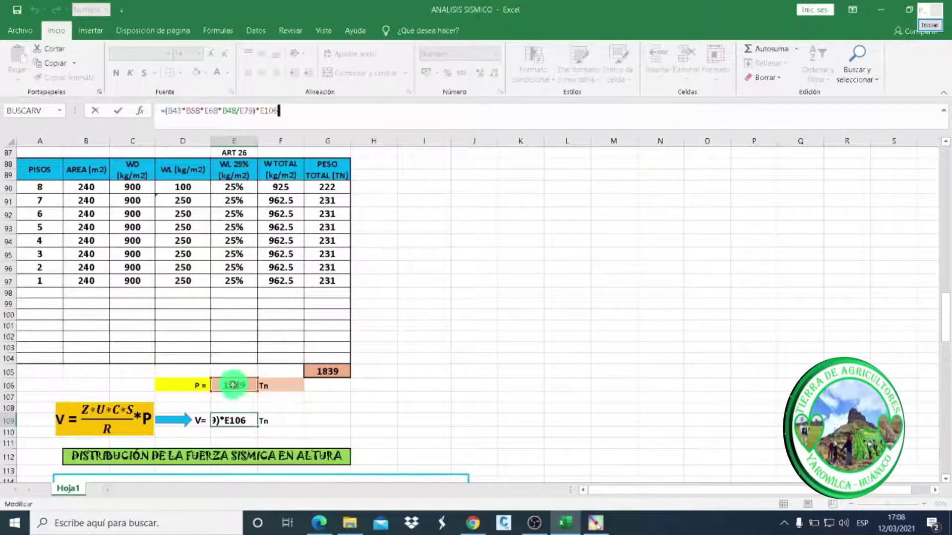
pyautogui.scroll(4, 122, 276)
pyautogui.scroll(4, 122, 275)
pyautogui.scroll(2, 122, 276)
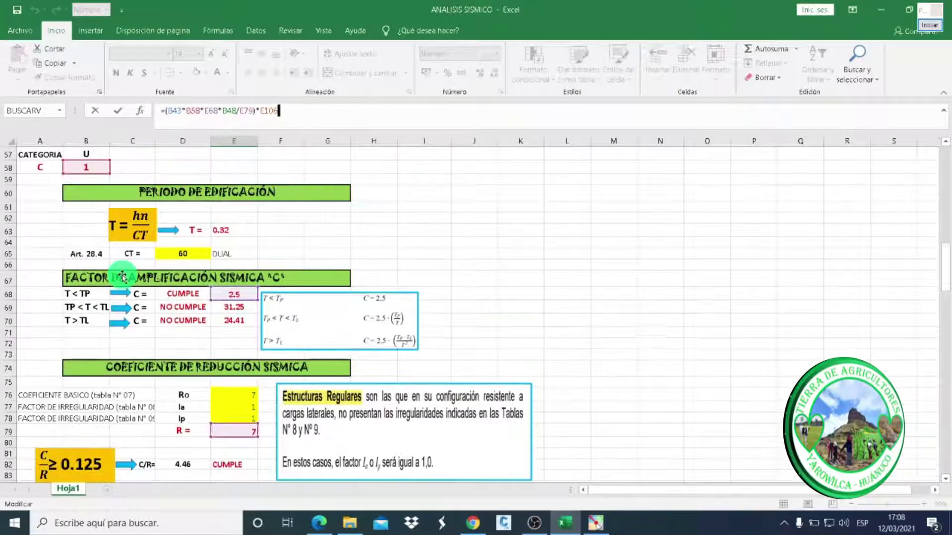
pyautogui.scroll(3, 122, 275)
pyautogui.scroll(1, 122, 275)
pyautogui.scroll(-7, 122, 275)
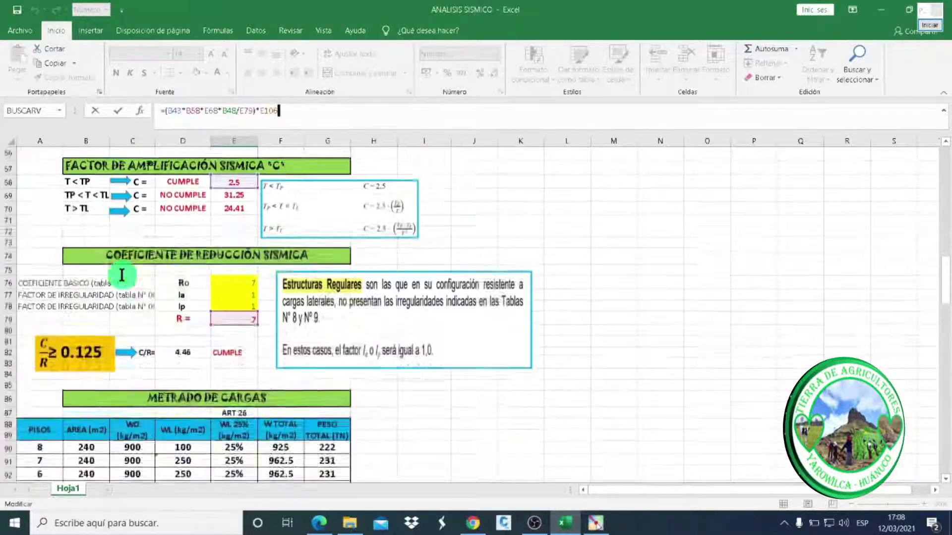
pyautogui.scroll(-4, 122, 275)
pyautogui.scroll(2, 146, 269)
pyautogui.scroll(-7, 146, 270)
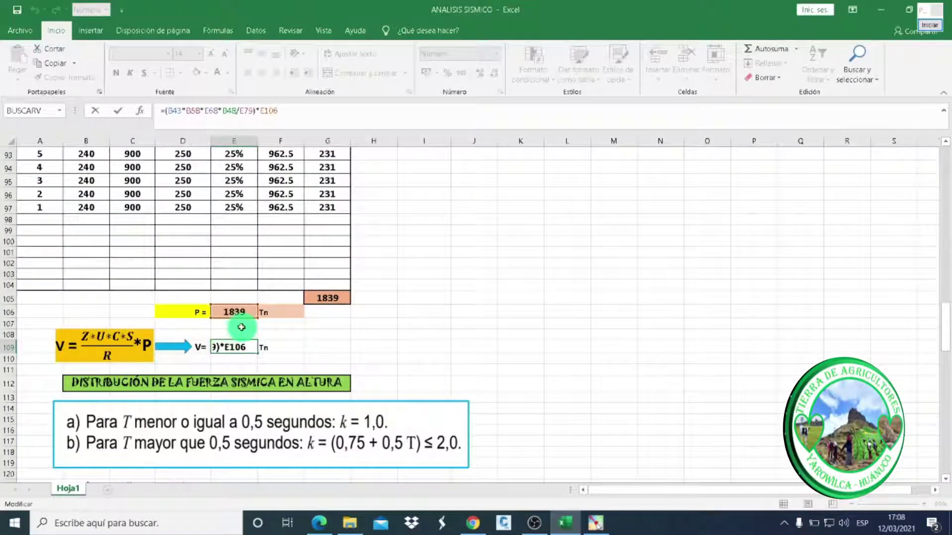
pyautogui.scroll(4, 240, 327)
pyautogui.scroll(1, 208, 277)
pyautogui.scroll(1, 238, 208)
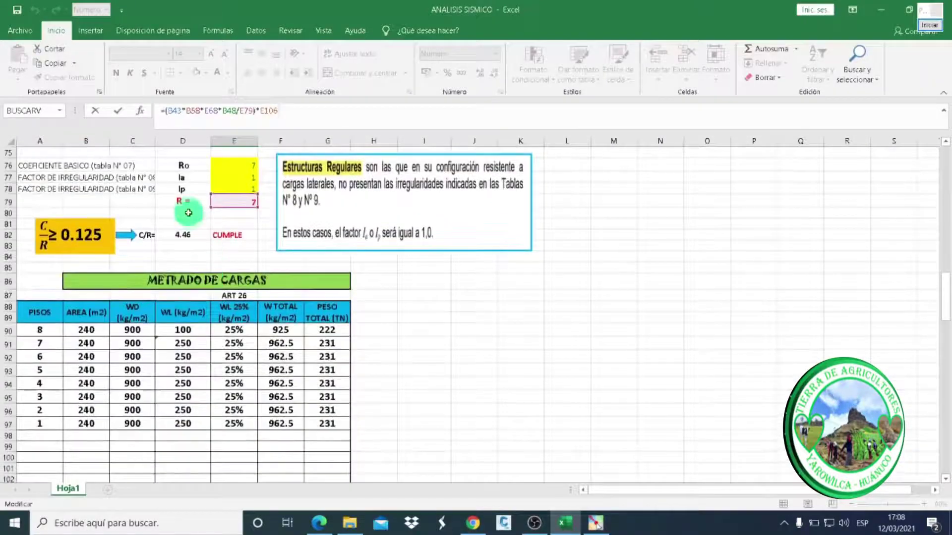
pyautogui.scroll(-4, 312, 293)
pyautogui.scroll(-2, 312, 293)
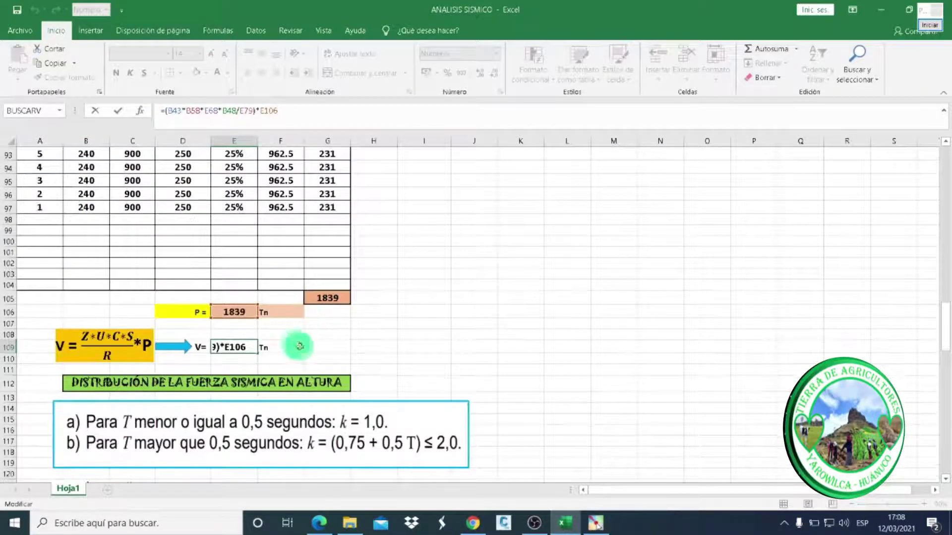
pyautogui.press('Return')
pyautogui.press('Return')
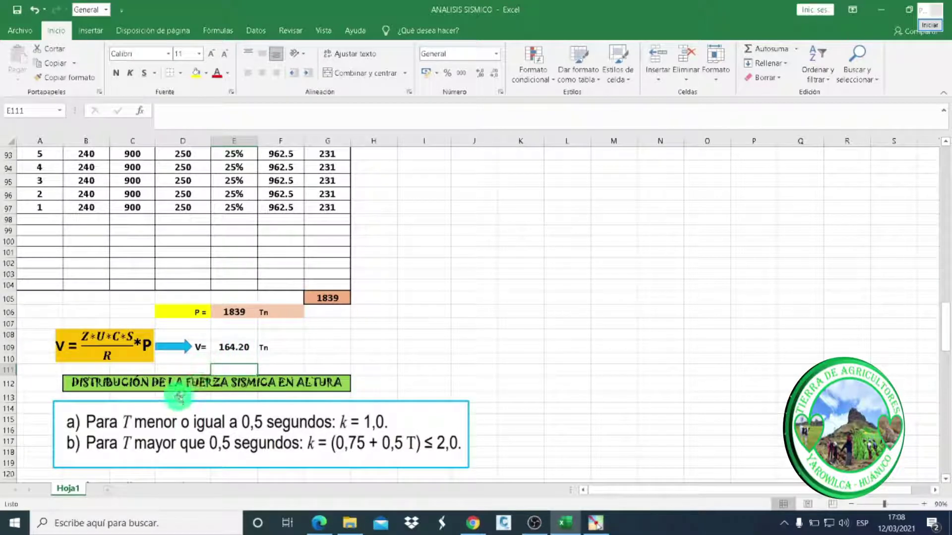
pyautogui.scroll(-1, 297, 340)
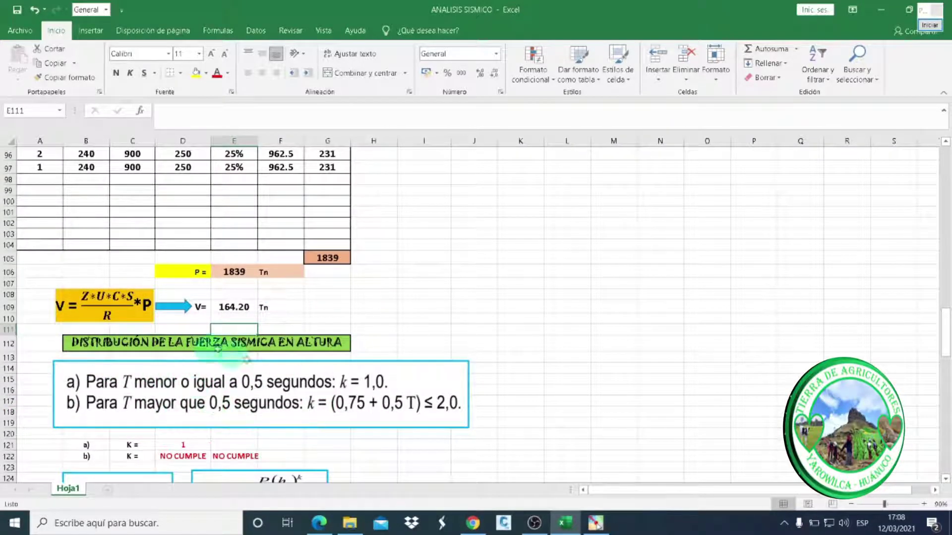
pyautogui.scroll(-2, 429, 329)
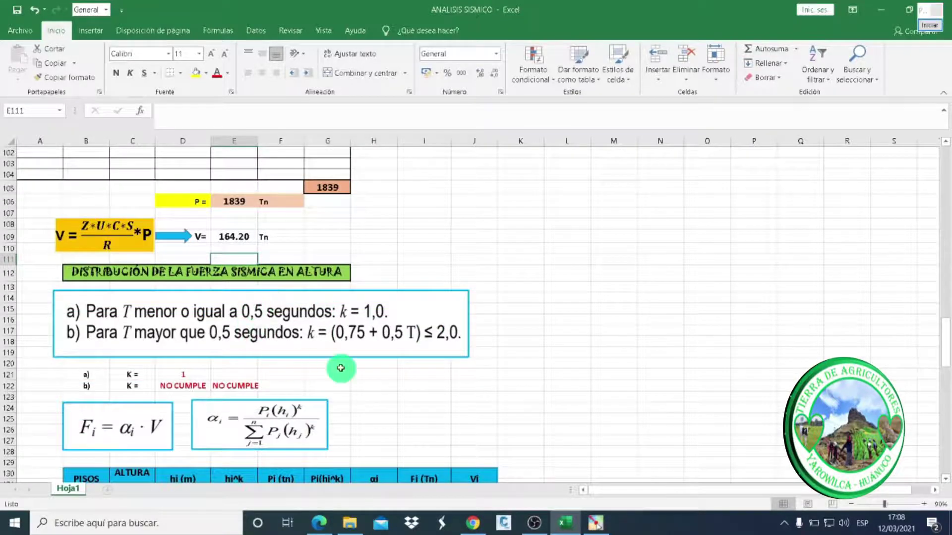
pyautogui.scroll(-2, 340, 368)
pyautogui.scroll(-2, 342, 364)
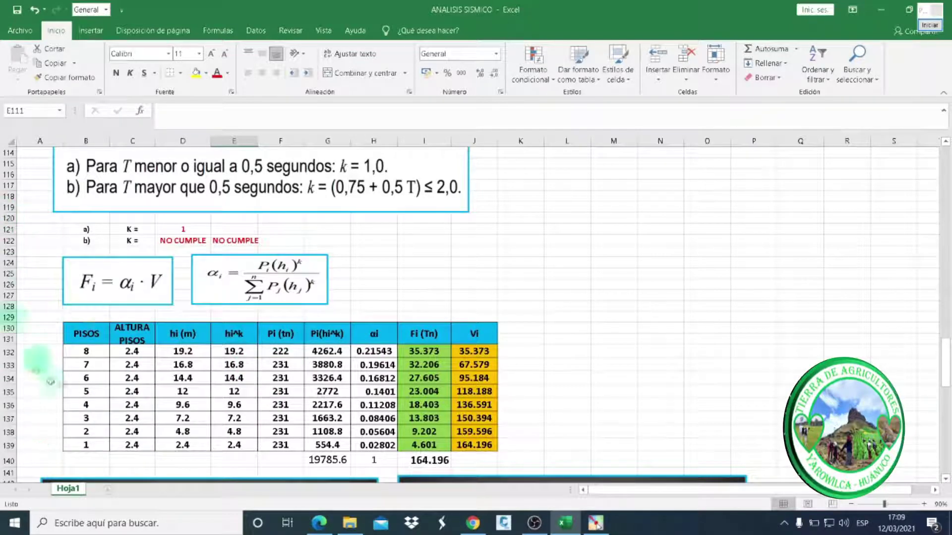
pyautogui.click(83, 355)
pyautogui.click(85, 365)
pyautogui.click(97, 435)
pyautogui.click(91, 444)
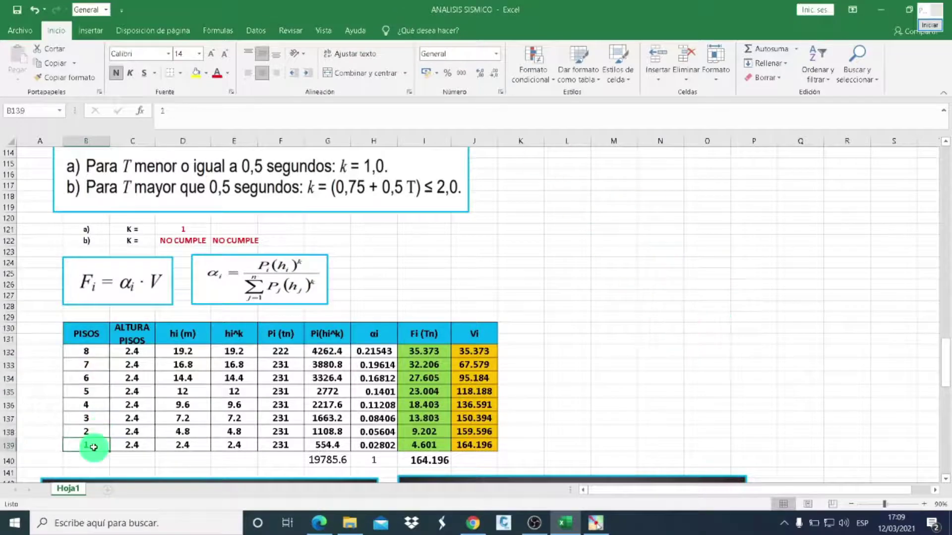
pyautogui.scroll(1, 97, 372)
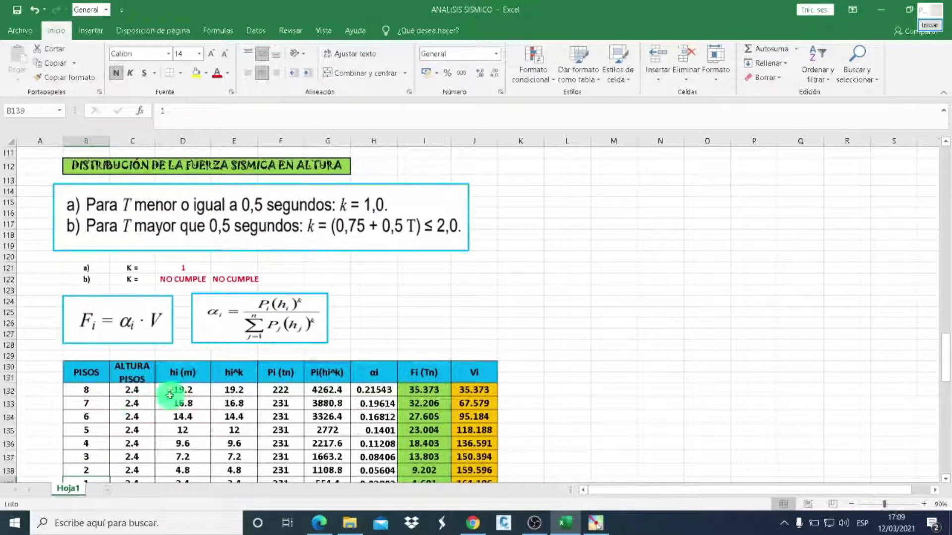
pyautogui.scroll(-2, 151, 363)
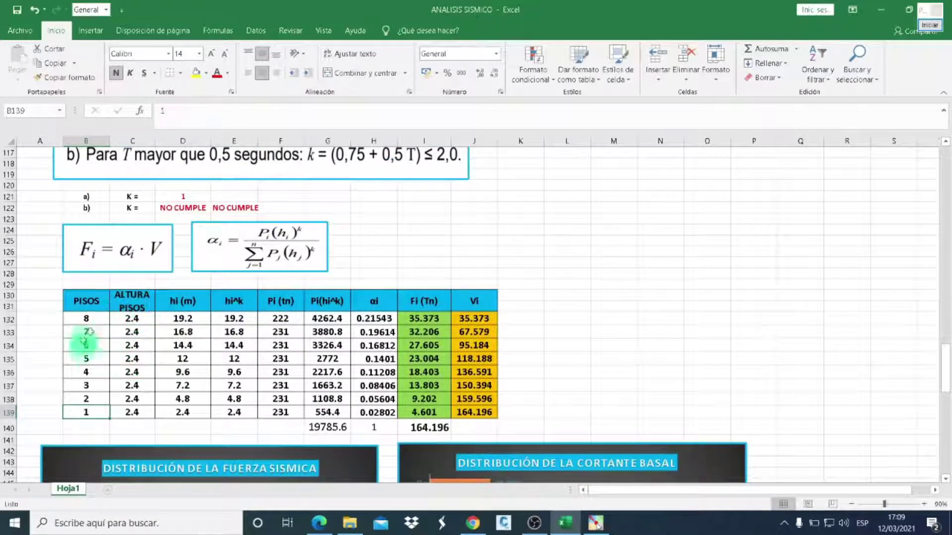
pyautogui.click(135, 322)
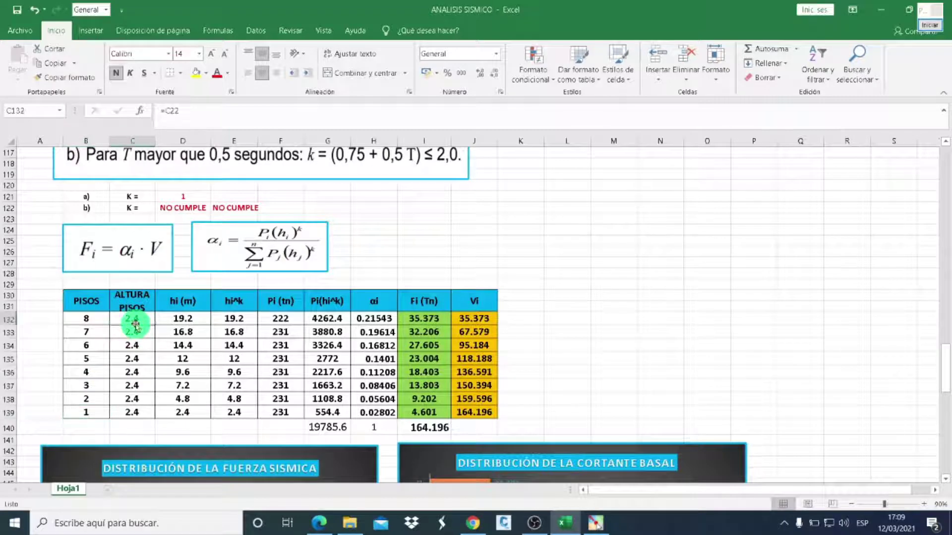
pyautogui.click(131, 371)
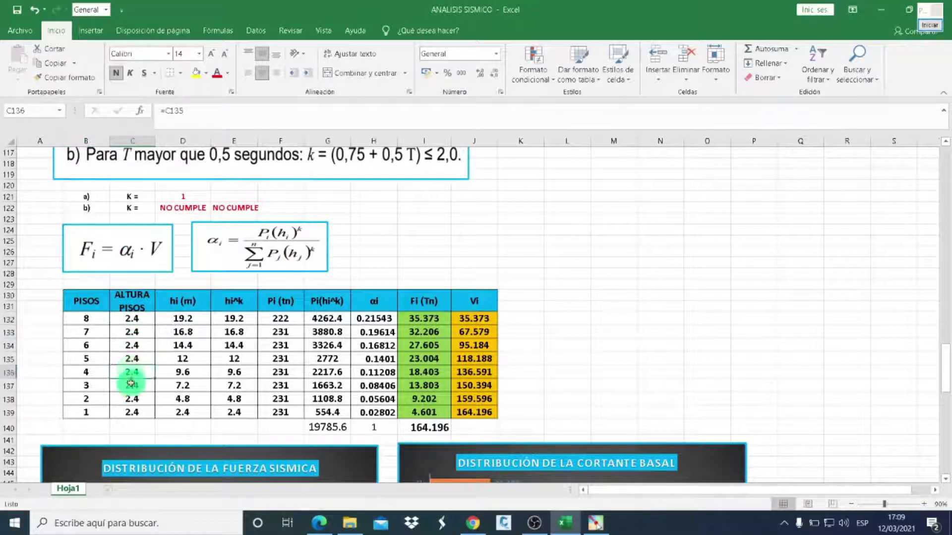
pyautogui.click(204, 108)
pyautogui.click(132, 399)
pyautogui.click(135, 376)
pyautogui.click(132, 361)
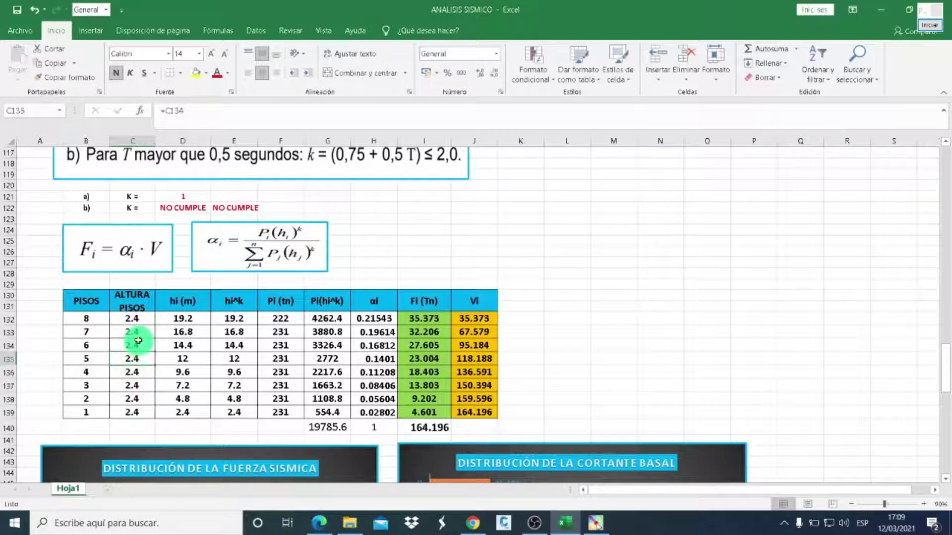
pyautogui.click(129, 359)
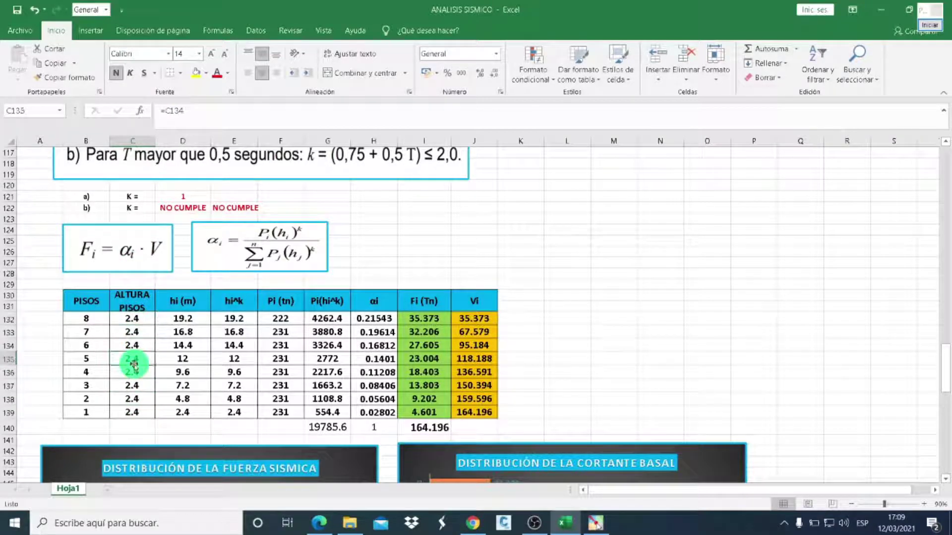
pyautogui.click(132, 399)
pyautogui.click(132, 412)
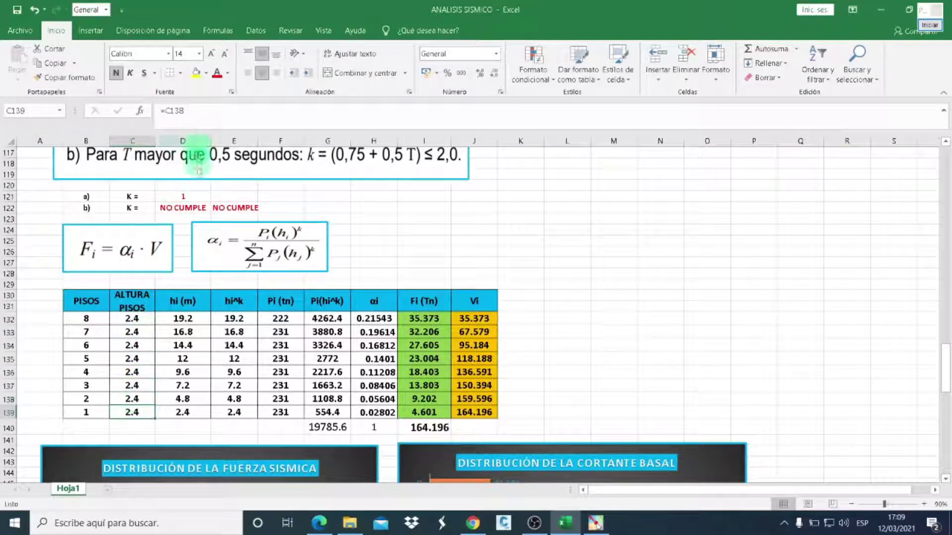
pyautogui.click(134, 344)
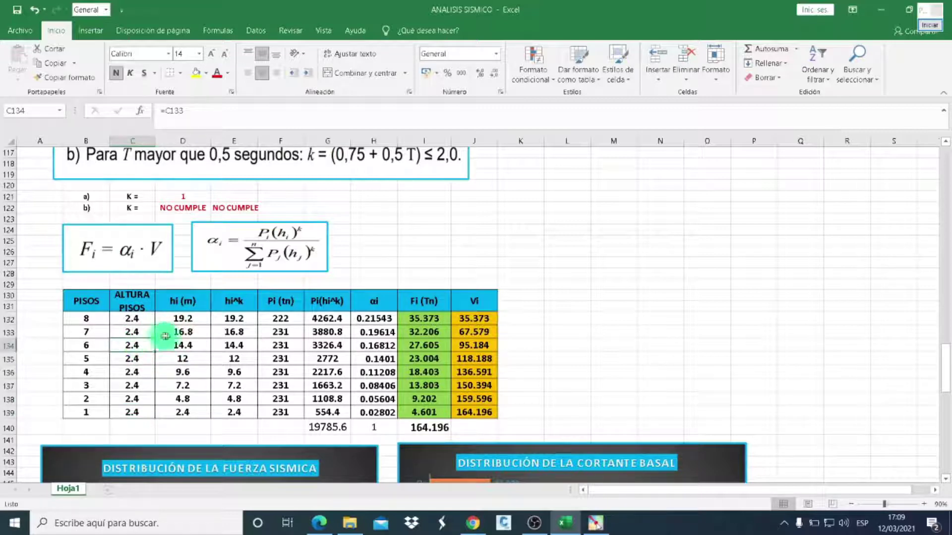
pyautogui.click(187, 412)
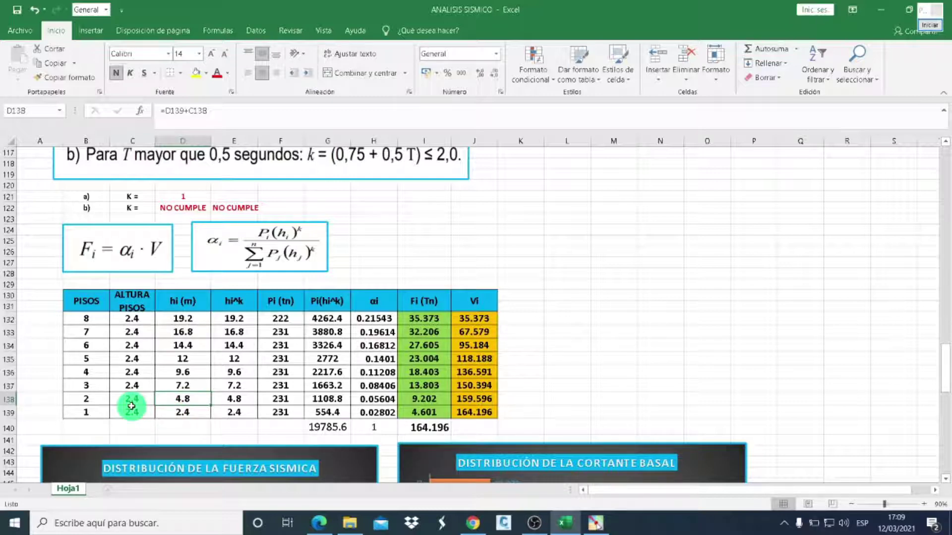
pyautogui.click(238, 121)
pyautogui.click(607, 218)
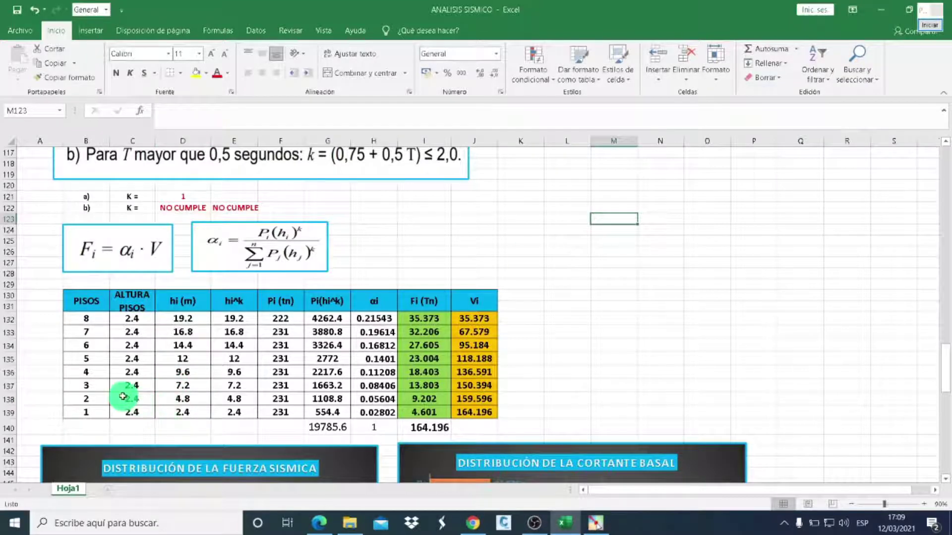
pyautogui.click(180, 401)
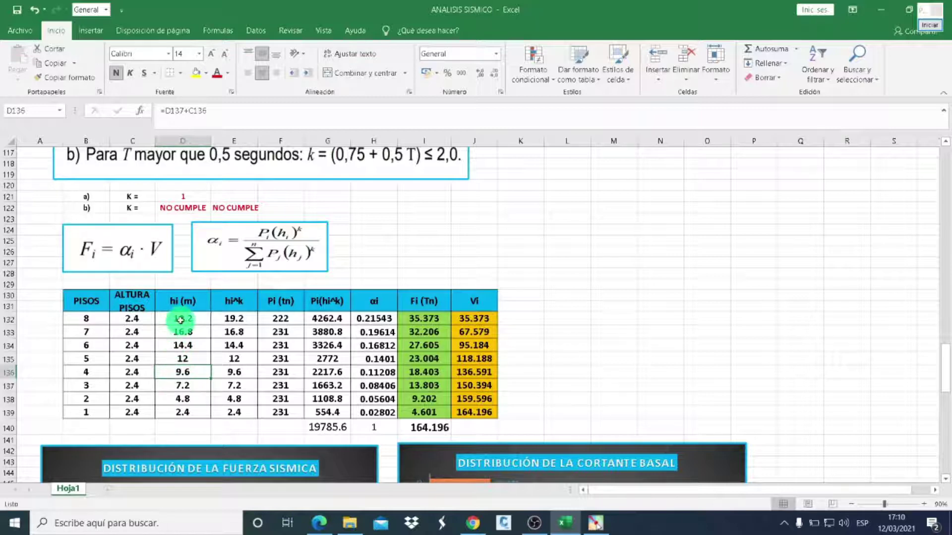
pyautogui.click(240, 112)
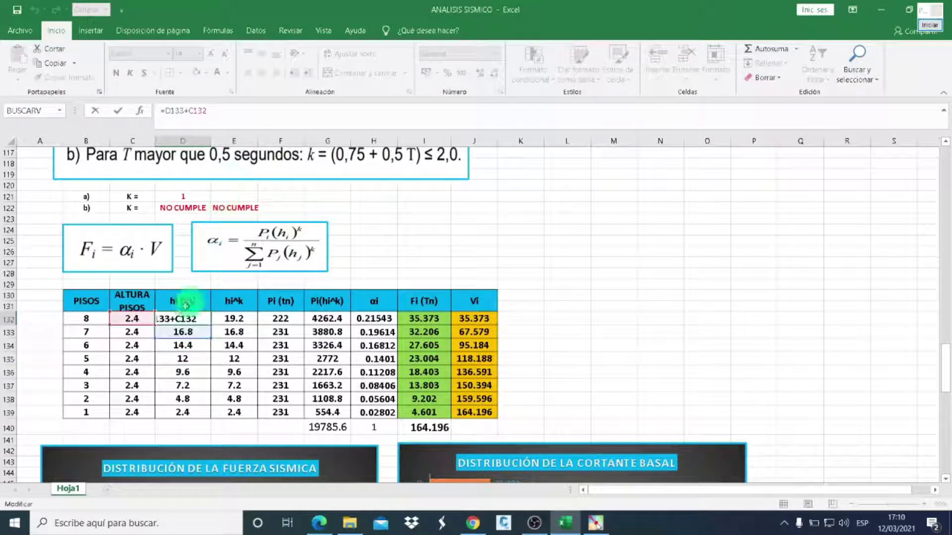
pyautogui.click(181, 347)
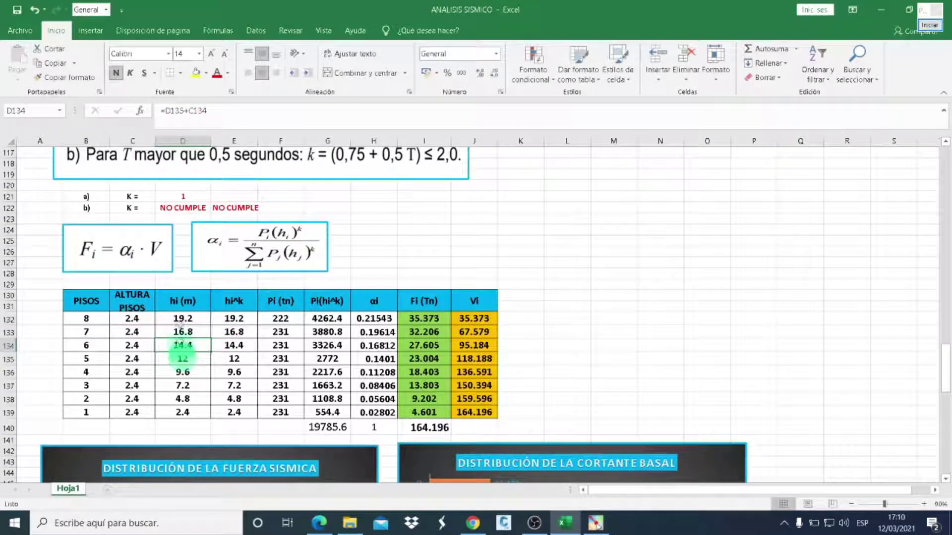
pyautogui.click(225, 118)
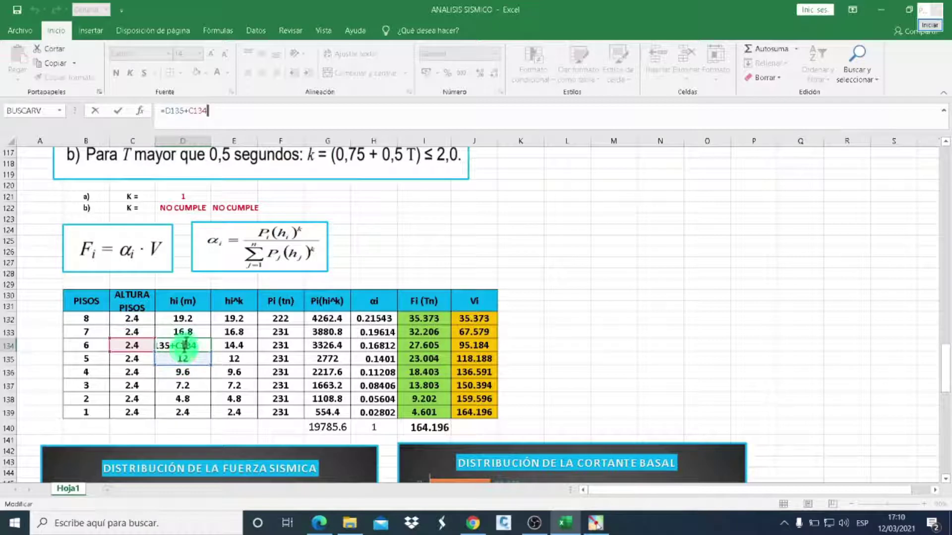
pyautogui.click(481, 241)
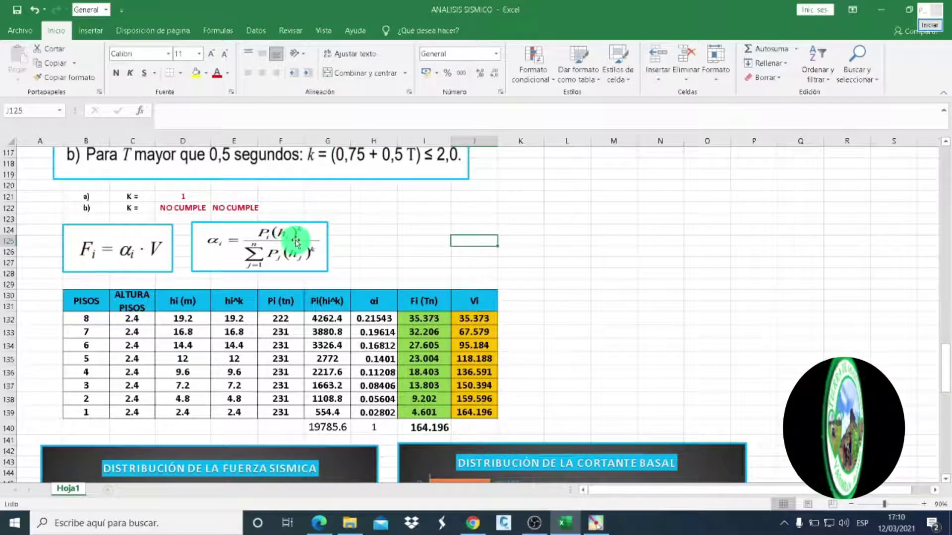
# Lock the k reference in E132 with F4 so the formula reads =D132^$D$121
pyautogui.scroll(1, 301, 232)
pyautogui.scroll(2, 361, 195)
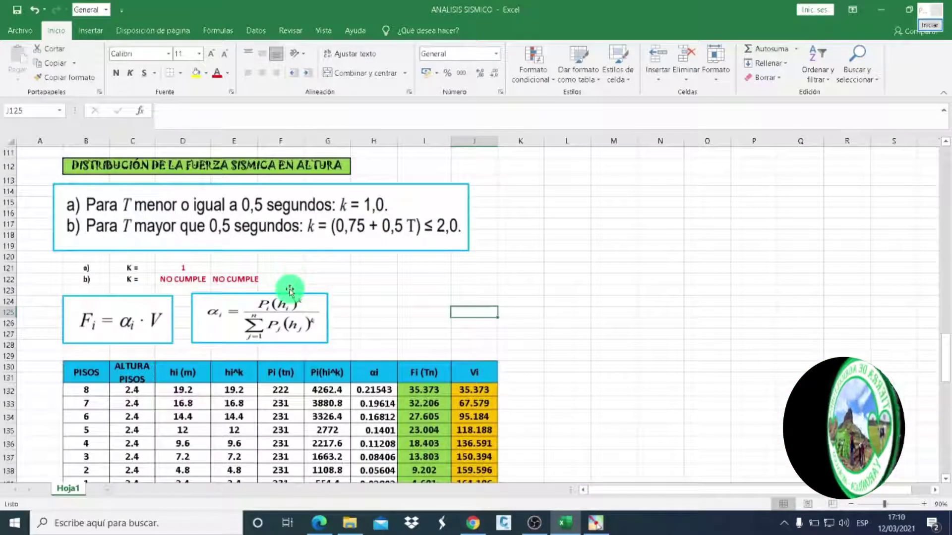
pyautogui.scroll(-2, 293, 306)
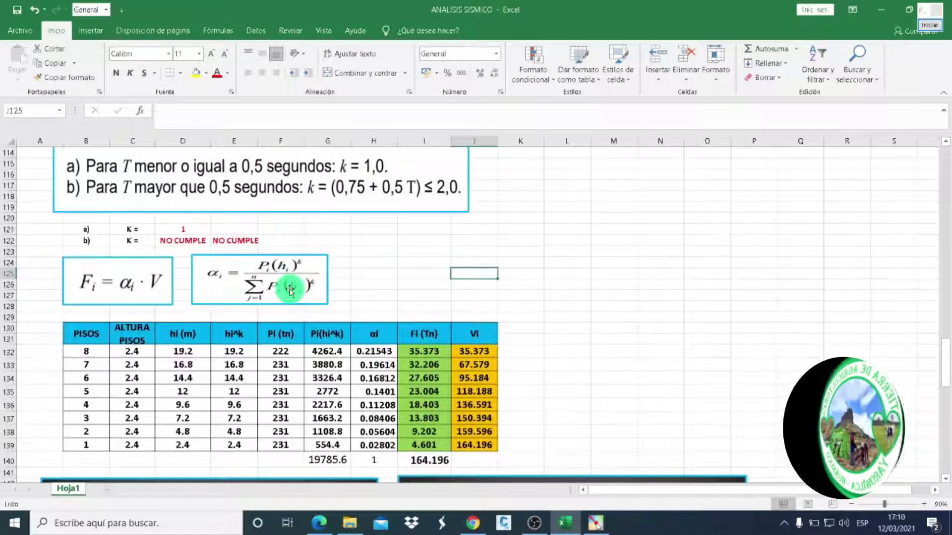
pyautogui.click(237, 351)
pyautogui.click(233, 114)
pyautogui.press('F4')
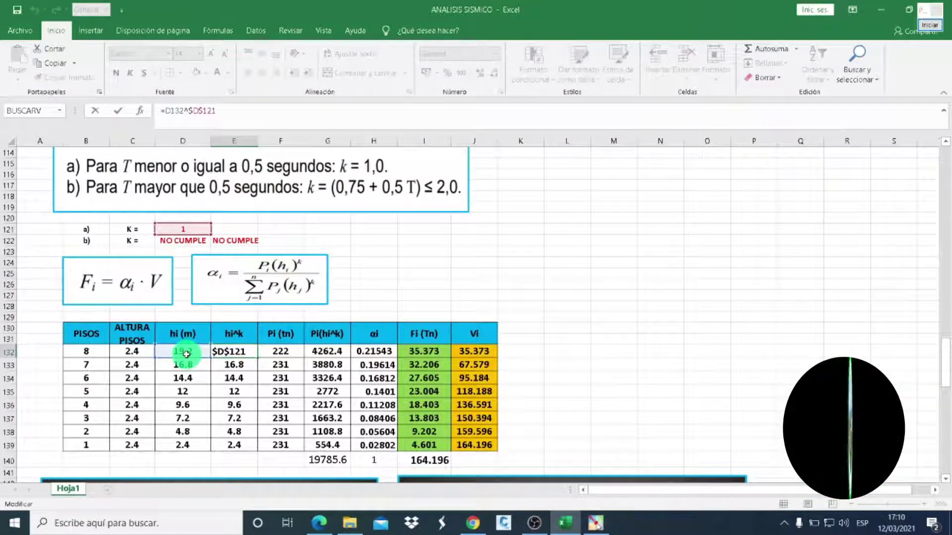
pyautogui.click(250, 378)
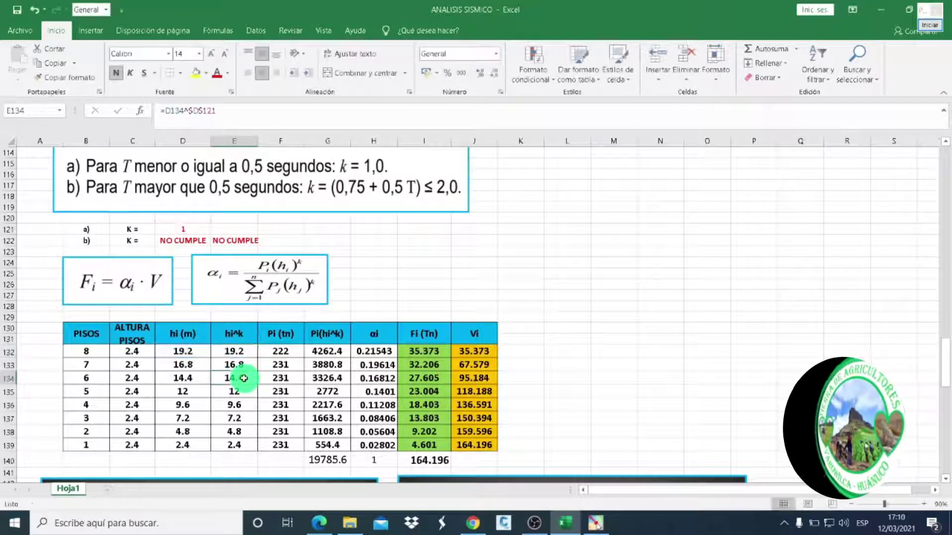
pyautogui.click(369, 265)
pyautogui.scroll(2, 292, 241)
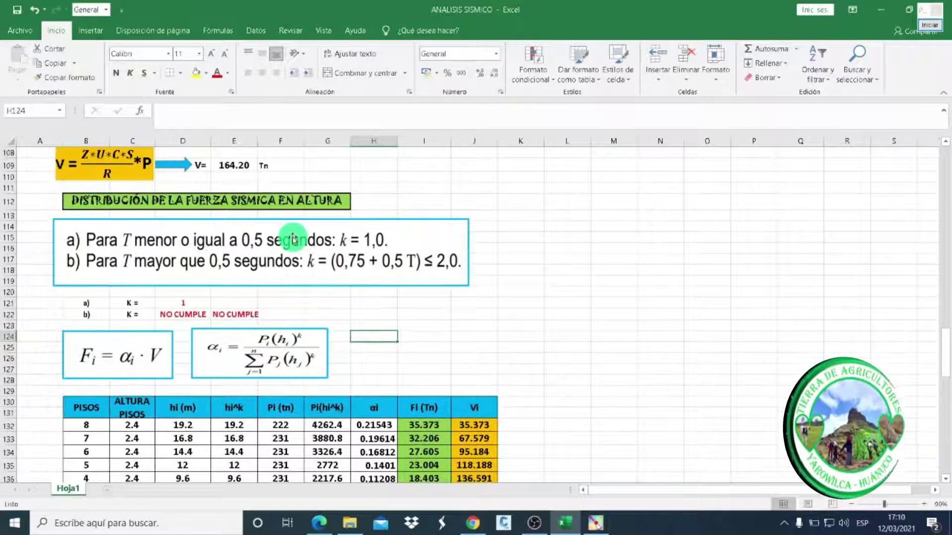
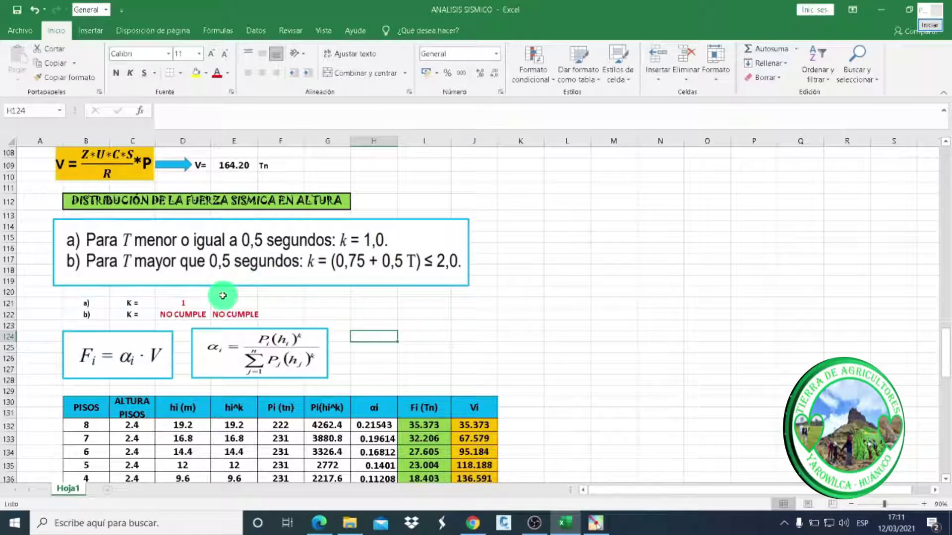
# Inspect the formulas behind the first and second k exponent cases
pyautogui.click(188, 301)
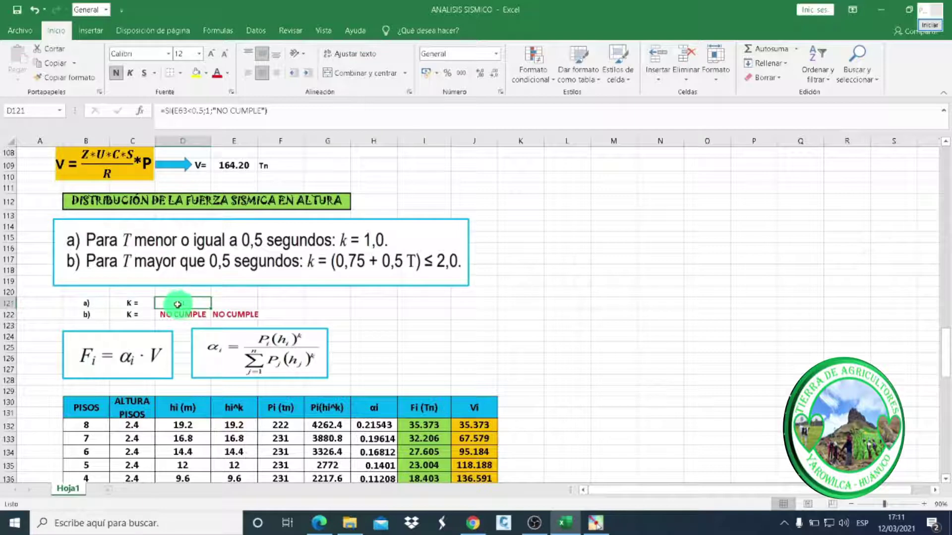
pyautogui.click(266, 302)
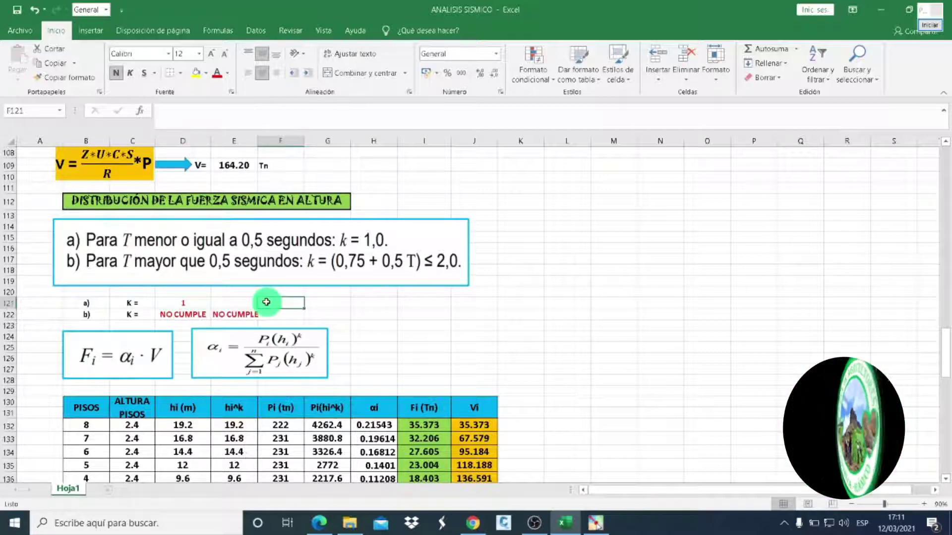
pyautogui.click(196, 303)
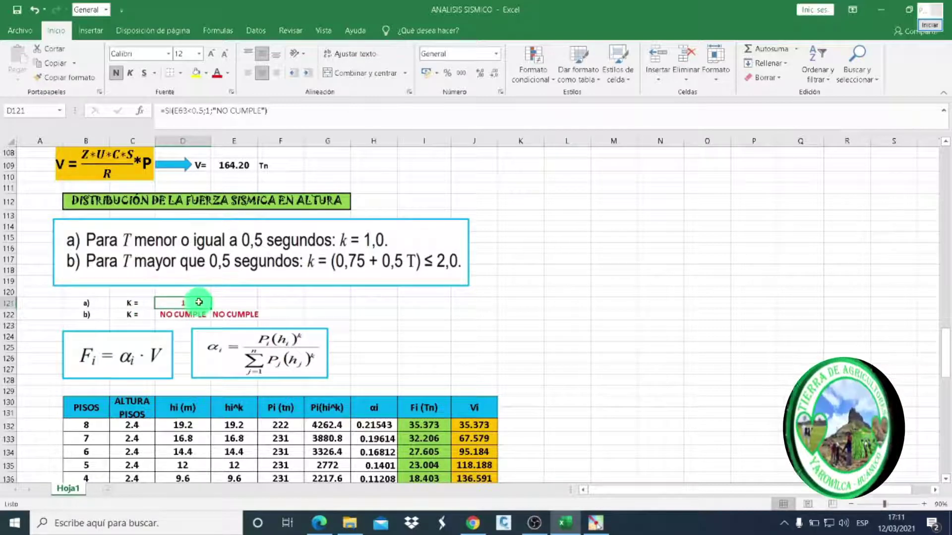
pyautogui.click(175, 317)
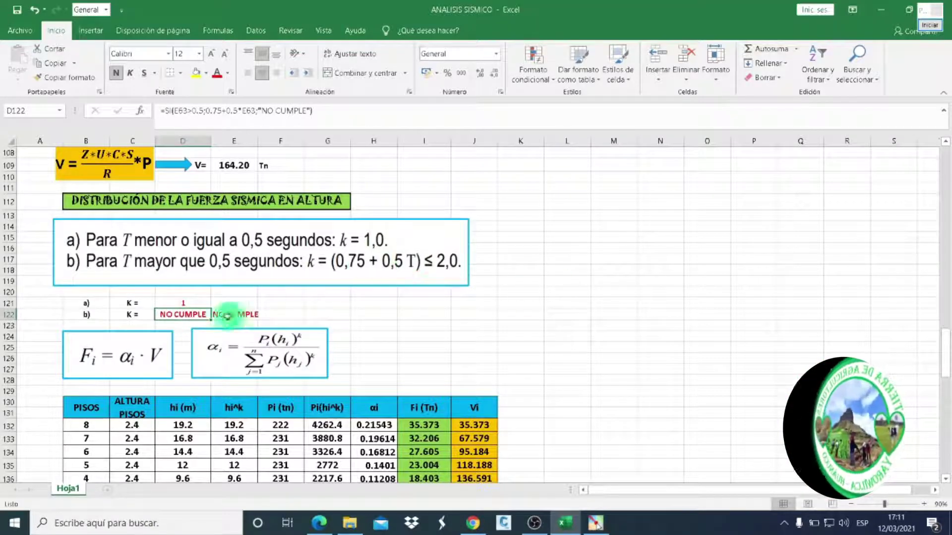
pyautogui.click(364, 314)
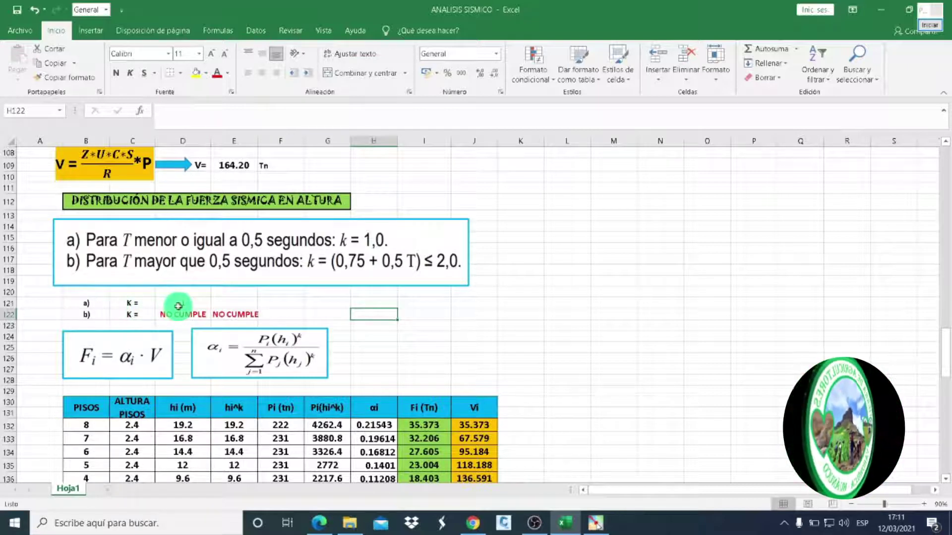
pyautogui.click(179, 302)
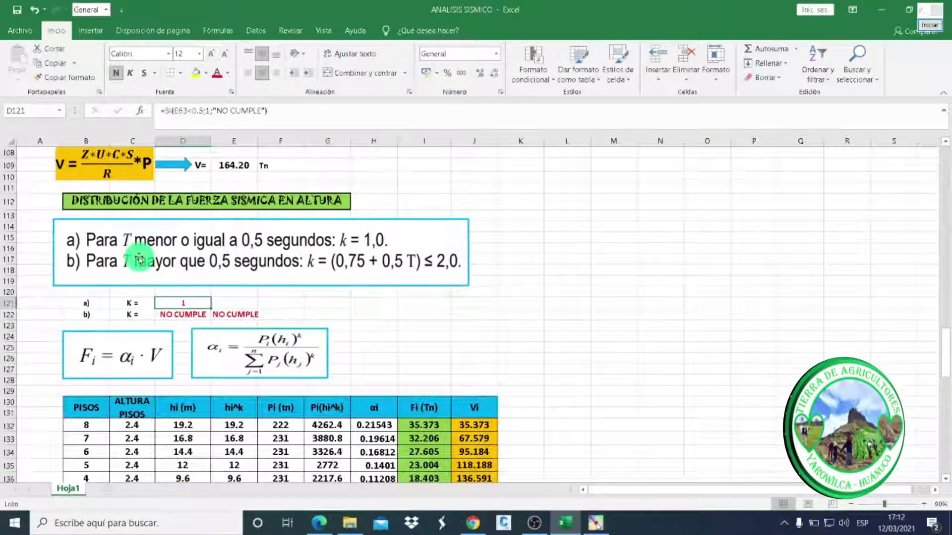
# Review the k formulas again together with the 2.0 limit check on k
pyautogui.scroll(4, 140, 260)
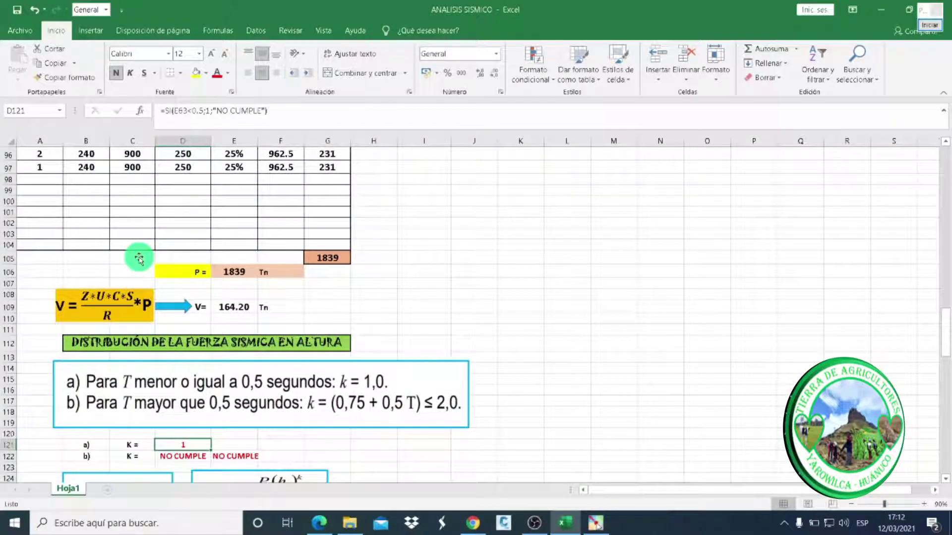
pyautogui.scroll(3, 139, 258)
pyautogui.scroll(4, 139, 258)
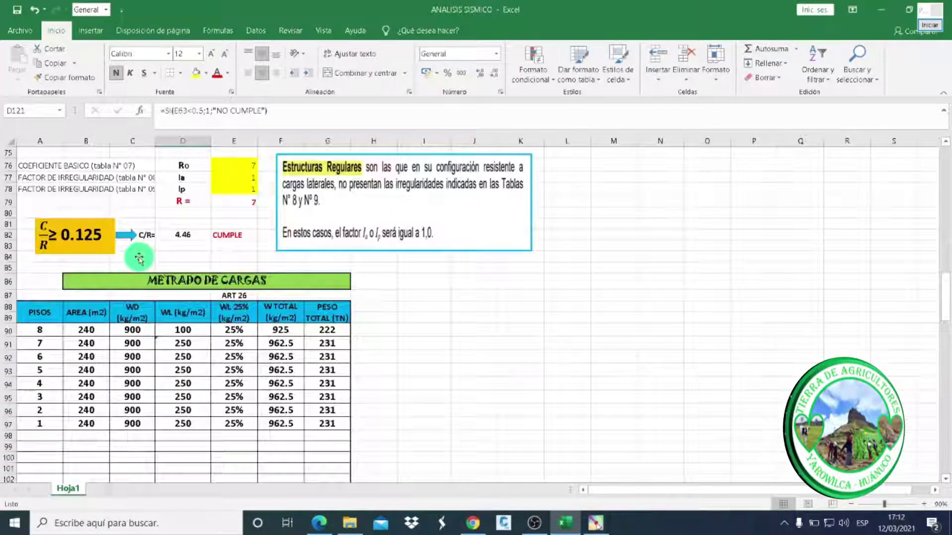
pyautogui.scroll(3, 140, 258)
pyautogui.scroll(2, 138, 268)
pyautogui.scroll(1, 140, 252)
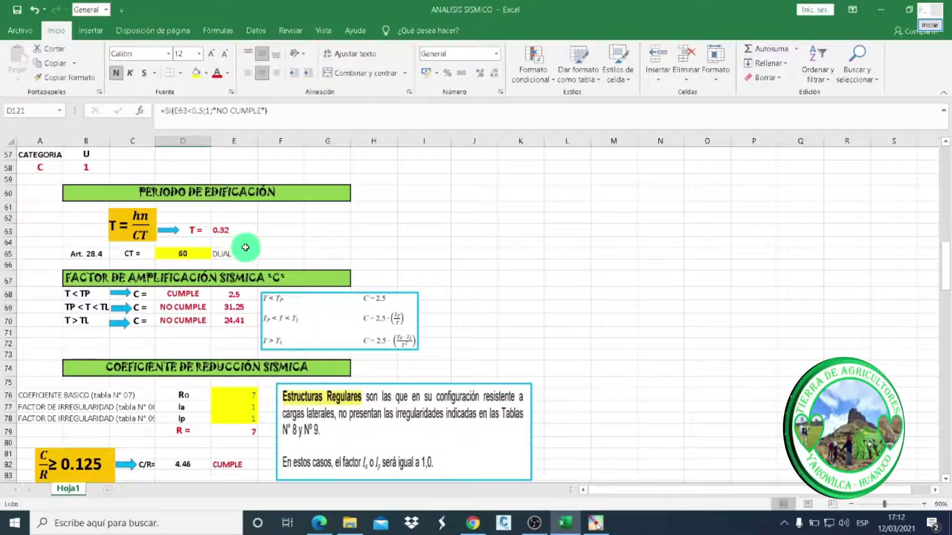
pyautogui.scroll(-4, 246, 248)
pyautogui.scroll(-3, 245, 248)
pyautogui.scroll(-4, 245, 248)
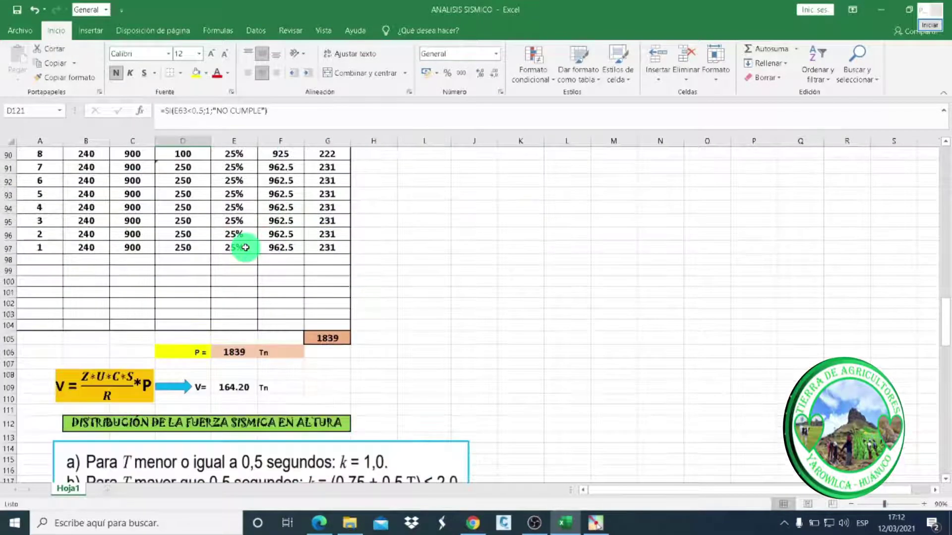
pyautogui.scroll(-3, 245, 247)
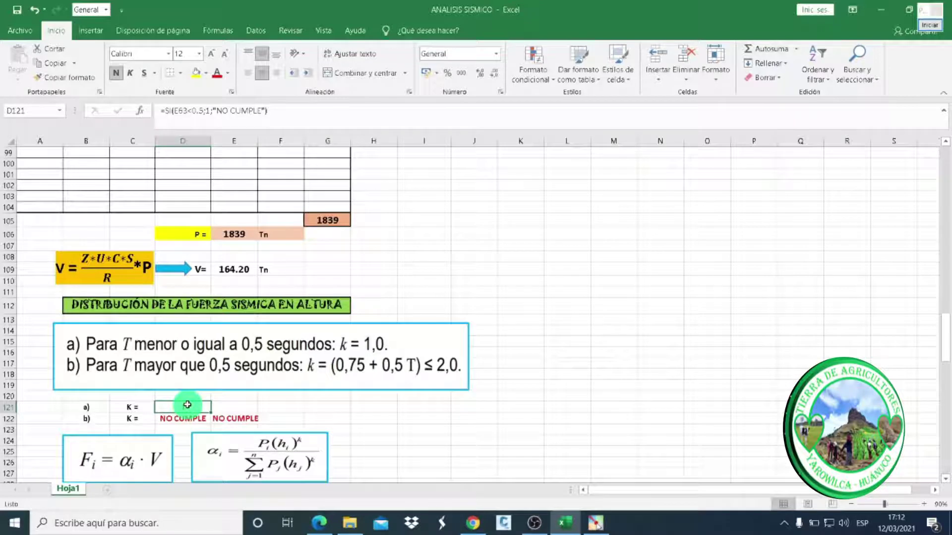
pyautogui.click(248, 406)
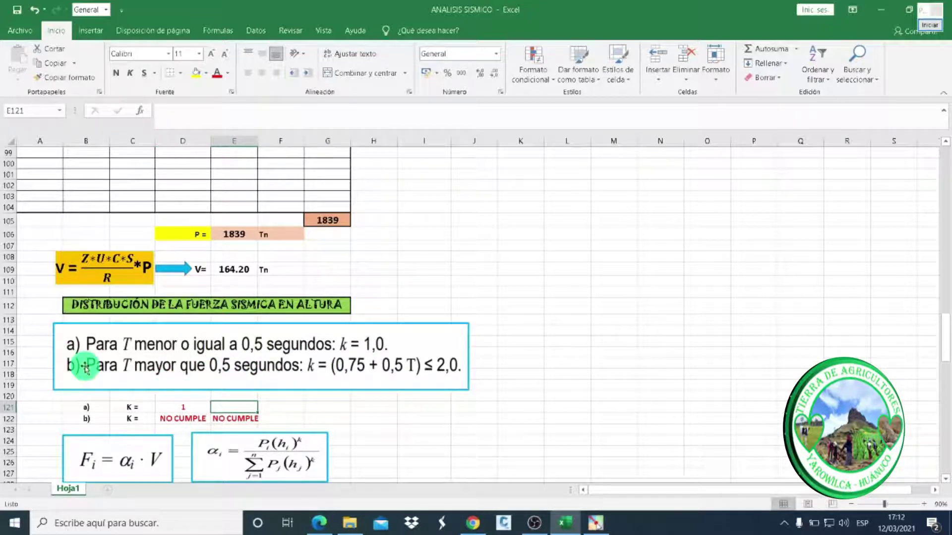
pyautogui.scroll(-1, 155, 402)
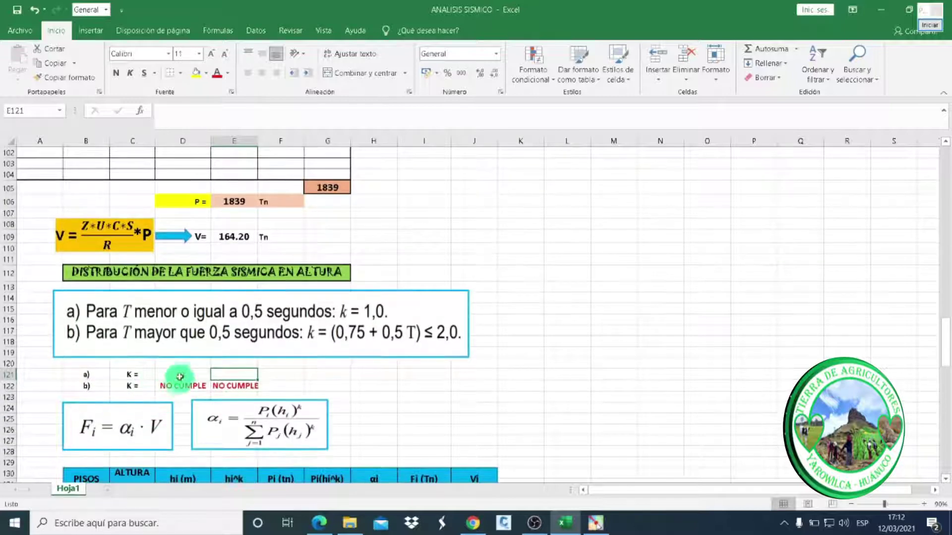
pyautogui.click(182, 374)
pyautogui.click(183, 385)
pyautogui.click(234, 386)
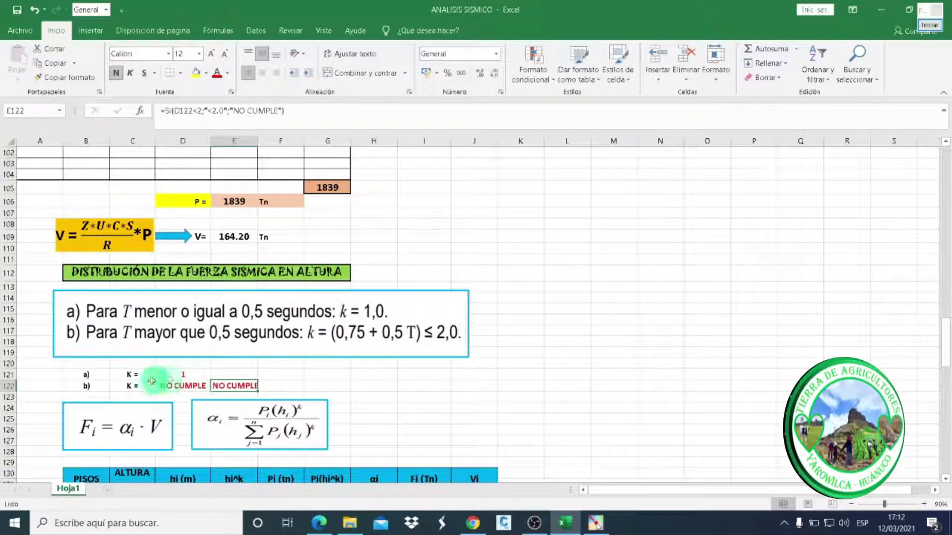
pyautogui.click(189, 386)
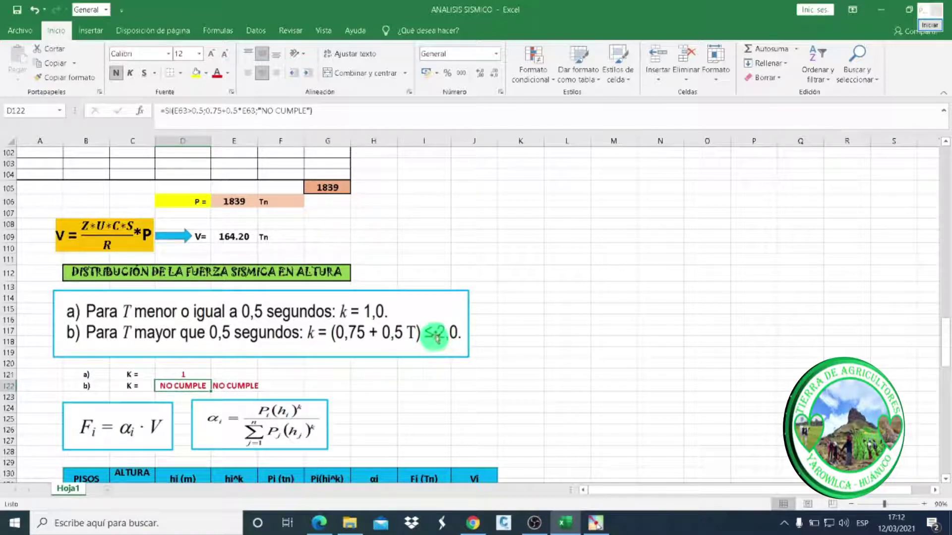
pyautogui.click(278, 386)
pyautogui.click(236, 386)
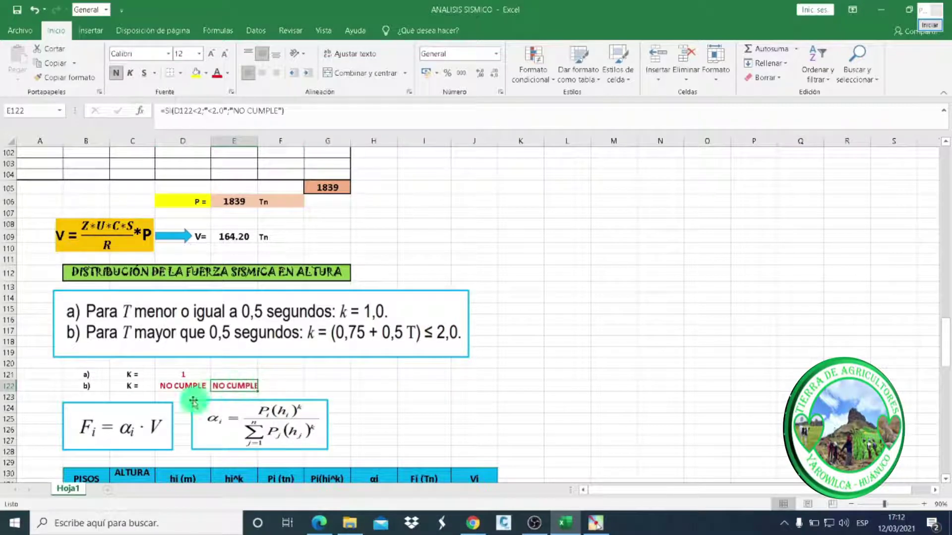
# Inspect the hi^k formulas for floors 8 and 7, opening floor 8's for editing
pyautogui.scroll(-1, 258, 381)
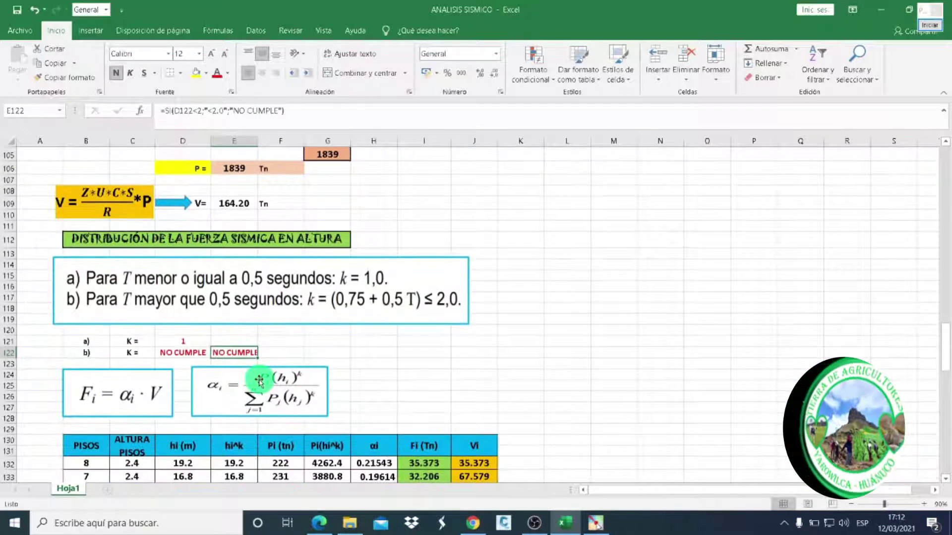
pyautogui.click(178, 340)
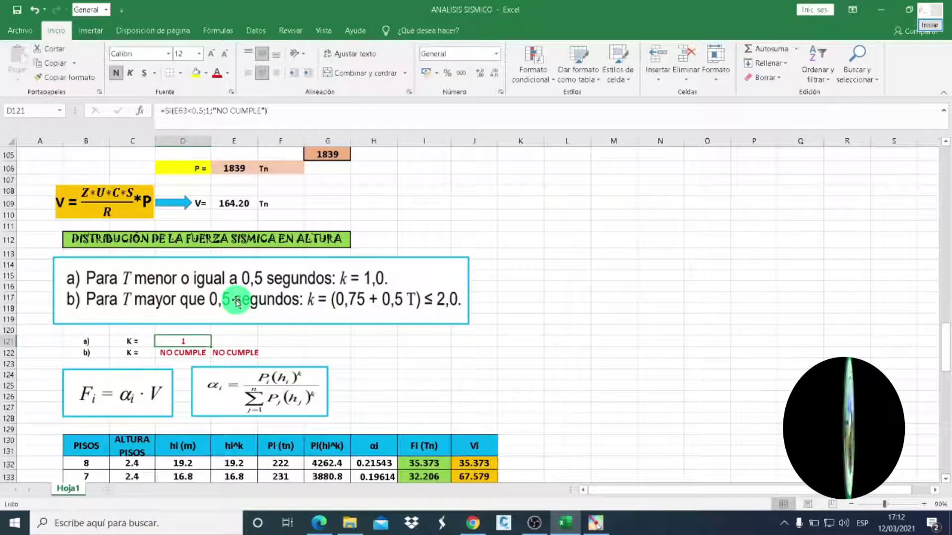
pyautogui.scroll(-1, 237, 303)
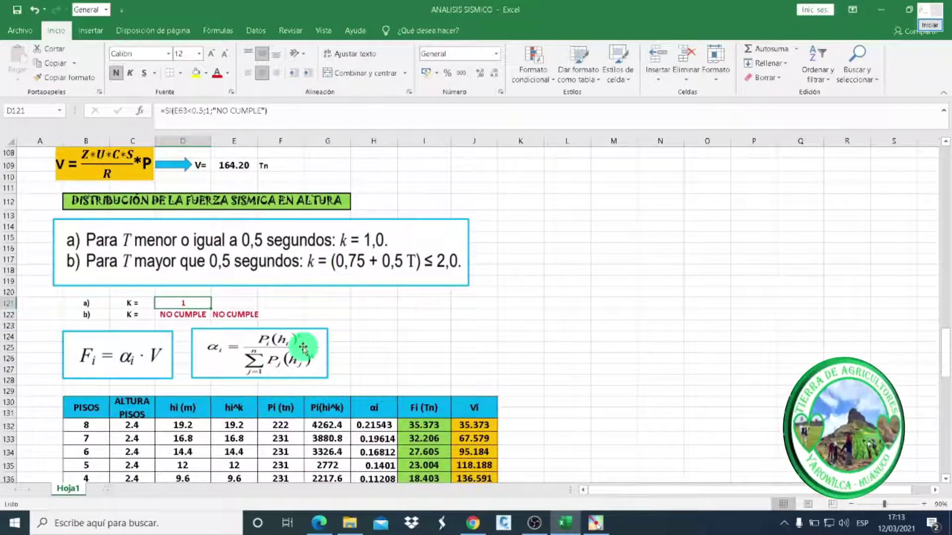
pyautogui.scroll(-1, 303, 348)
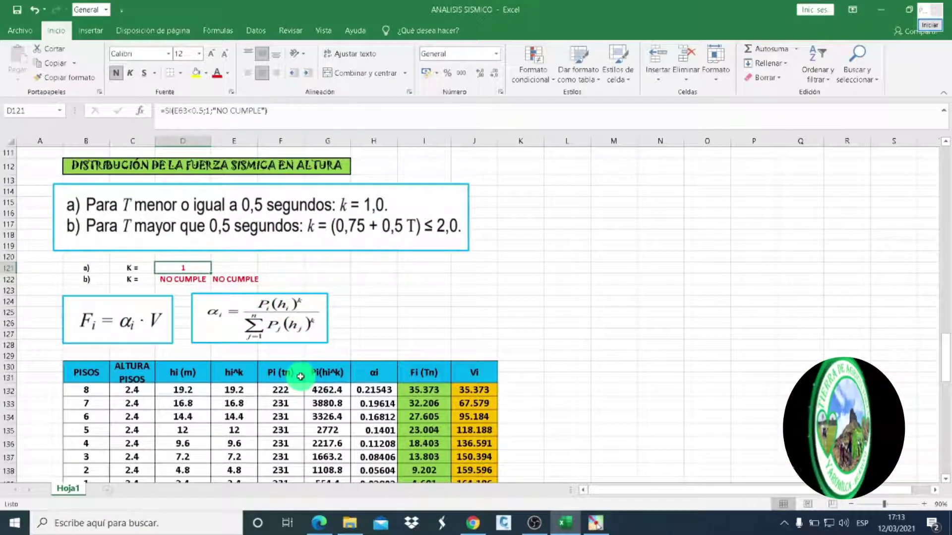
pyautogui.click(230, 392)
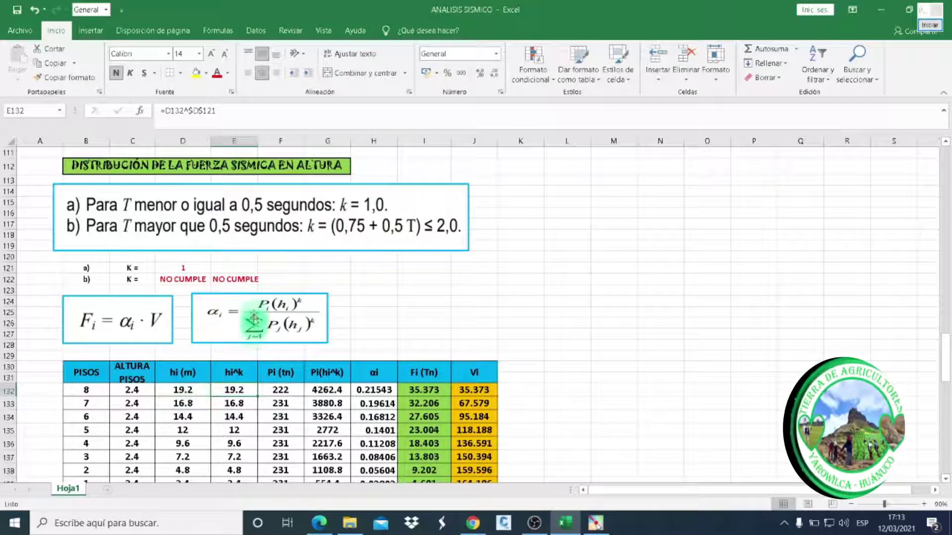
pyautogui.scroll(-1, 233, 369)
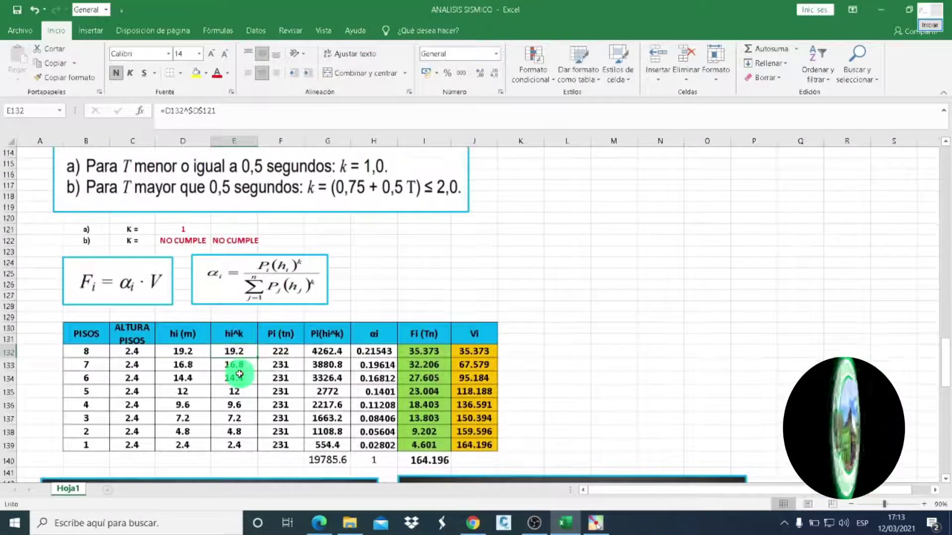
pyautogui.click(235, 365)
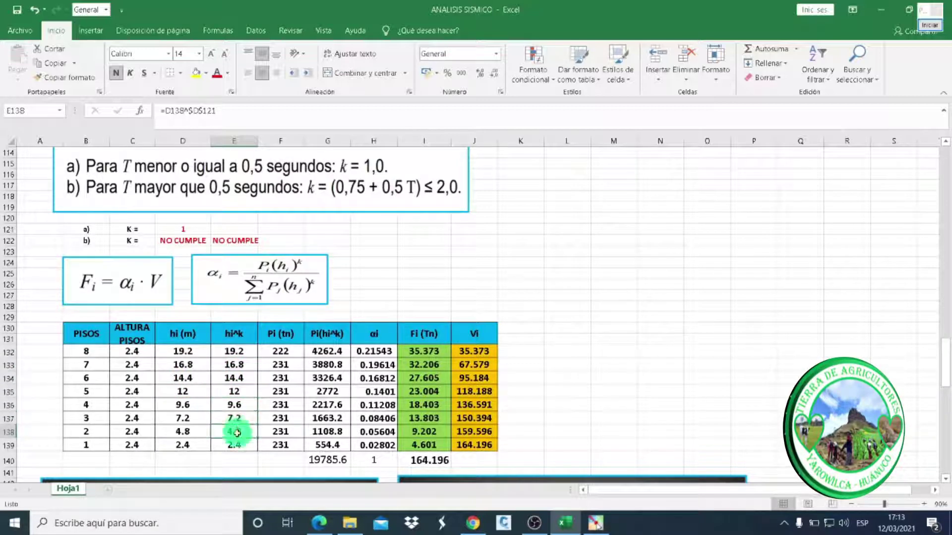
pyautogui.click(232, 352)
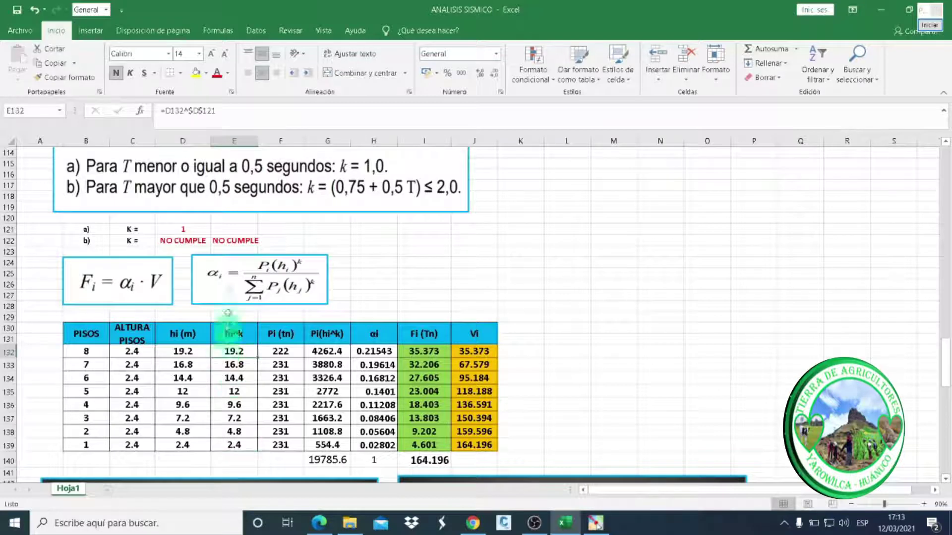
pyautogui.click(234, 111)
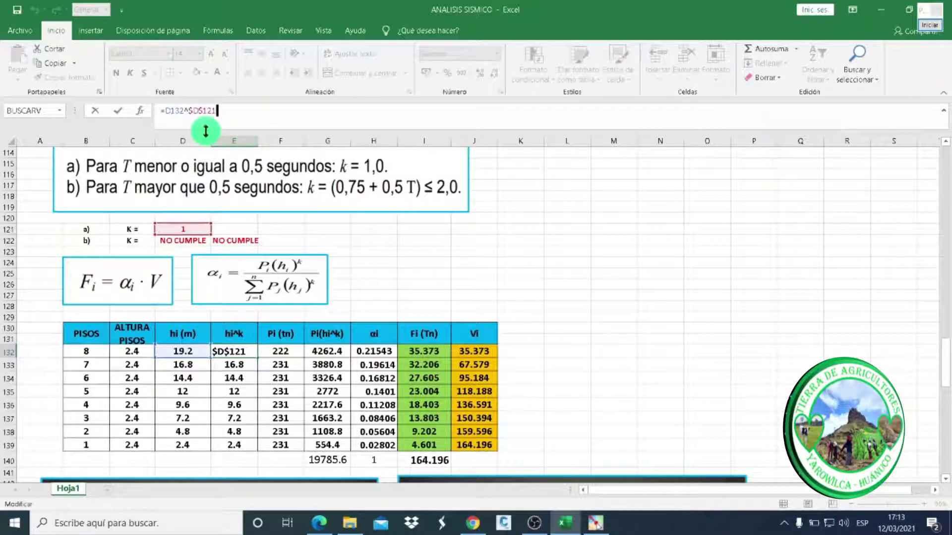
pyautogui.click(475, 263)
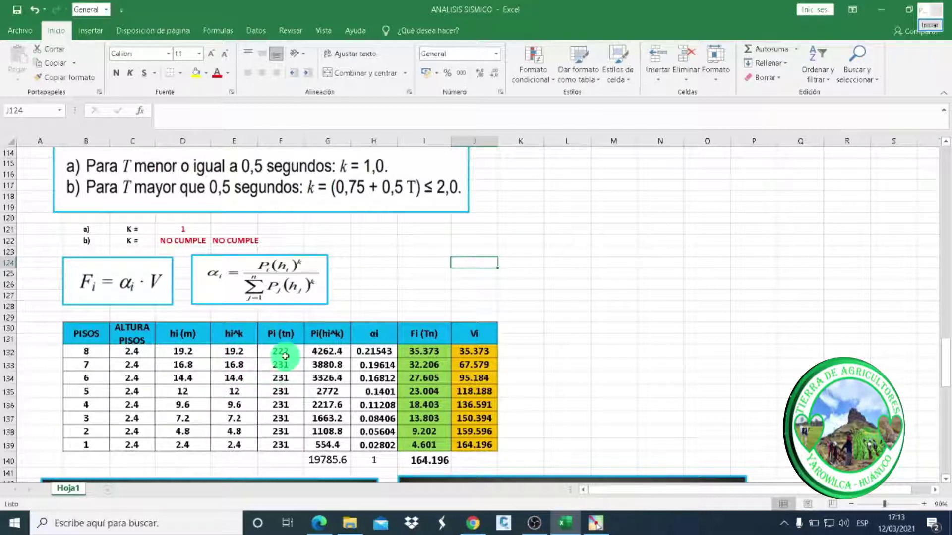
# Trace the Pi weight references for floors 8, 4 and 6 back to the load table
pyautogui.click(285, 355)
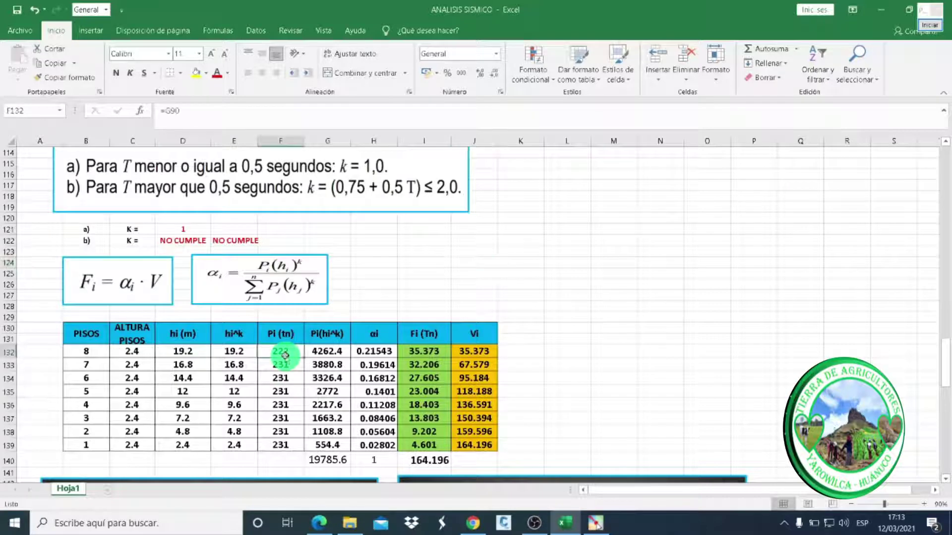
pyautogui.click(218, 123)
pyautogui.click(288, 400)
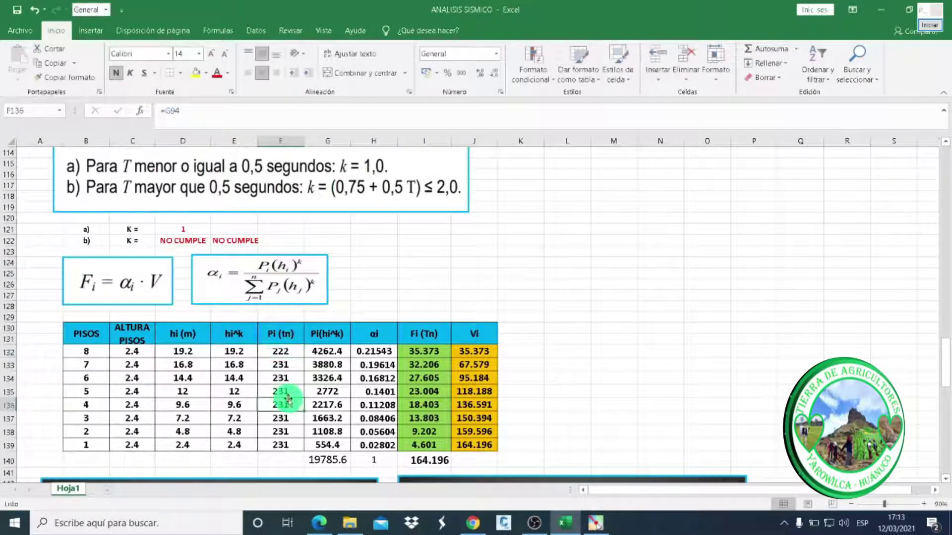
pyautogui.click(223, 112)
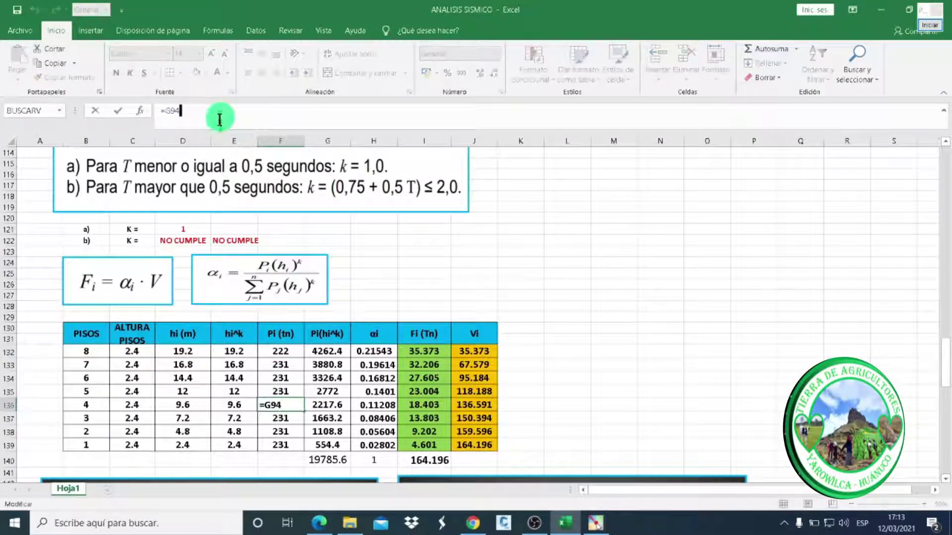
pyautogui.click(282, 376)
# Check the PESO TOTAL floor weights feeding Pi: 222 for floor 8, 231 for the others
pyautogui.scroll(10, 285, 369)
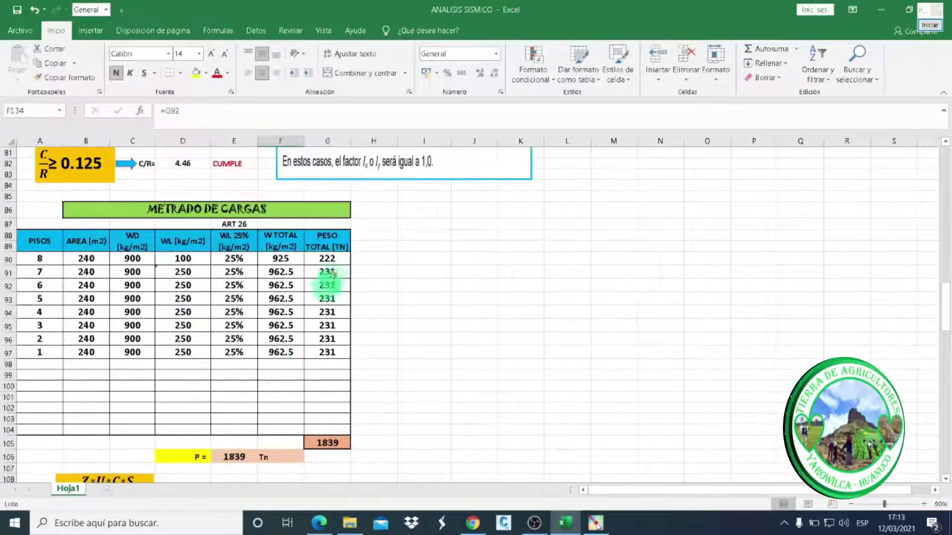
pyautogui.click(330, 259)
pyautogui.click(328, 272)
pyautogui.click(328, 312)
pyautogui.scroll(-4, 331, 319)
pyautogui.scroll(-6, 329, 315)
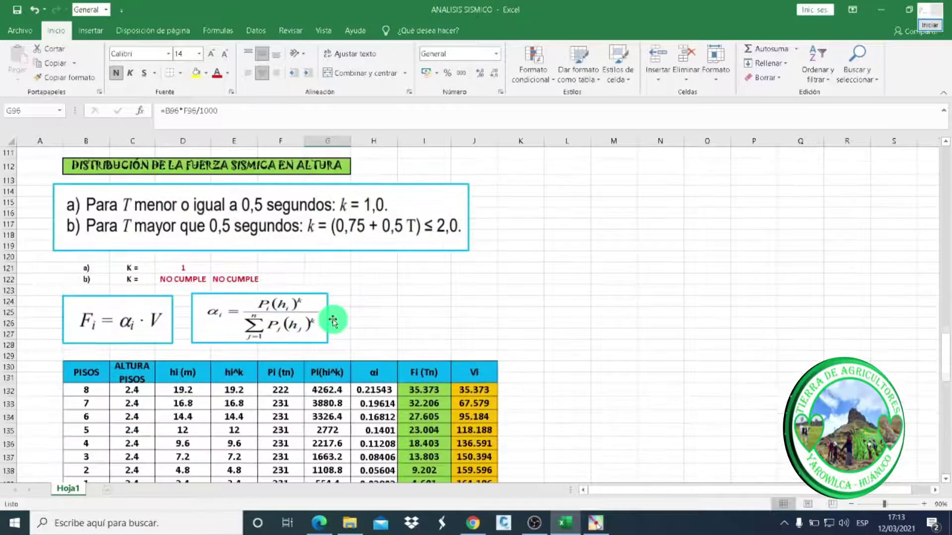
pyautogui.scroll(-1, 332, 314)
pyautogui.click(284, 355)
pyautogui.click(281, 378)
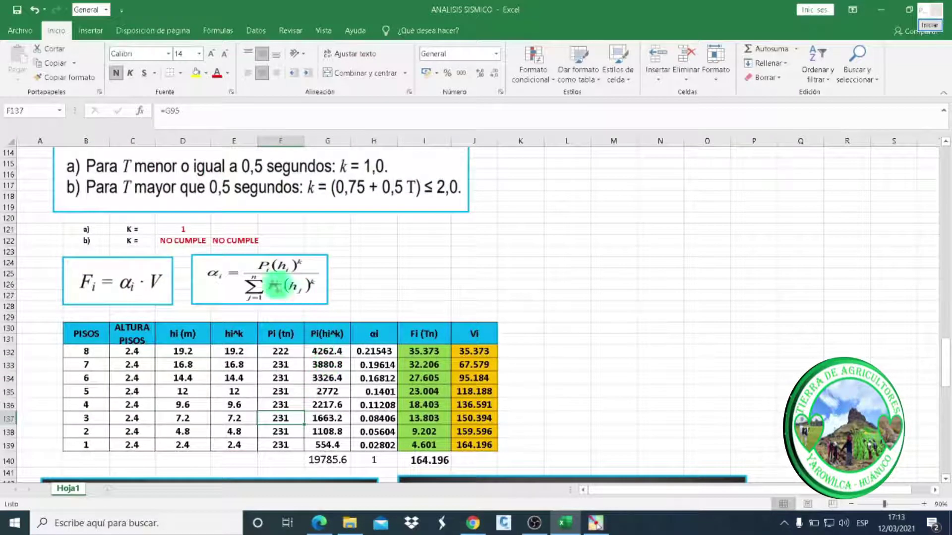
pyautogui.click(358, 275)
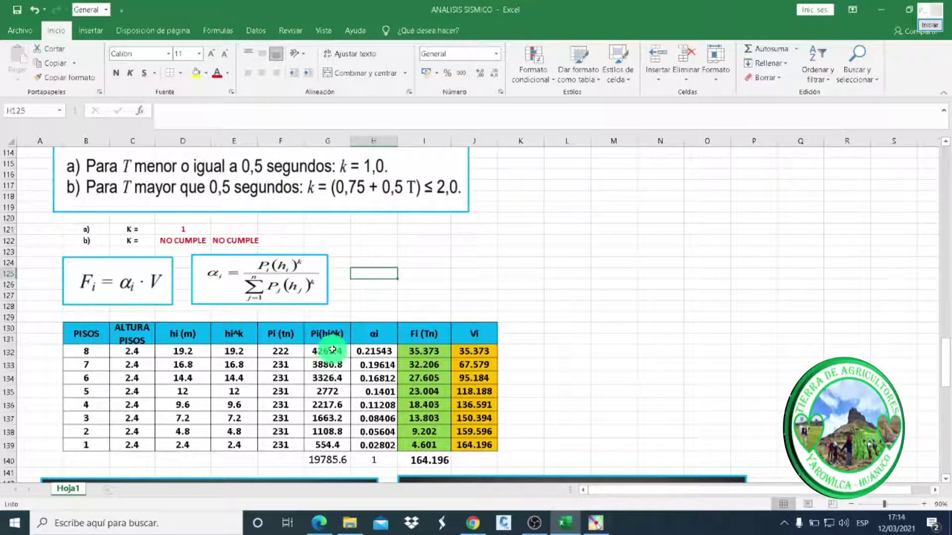
pyautogui.click(310, 350)
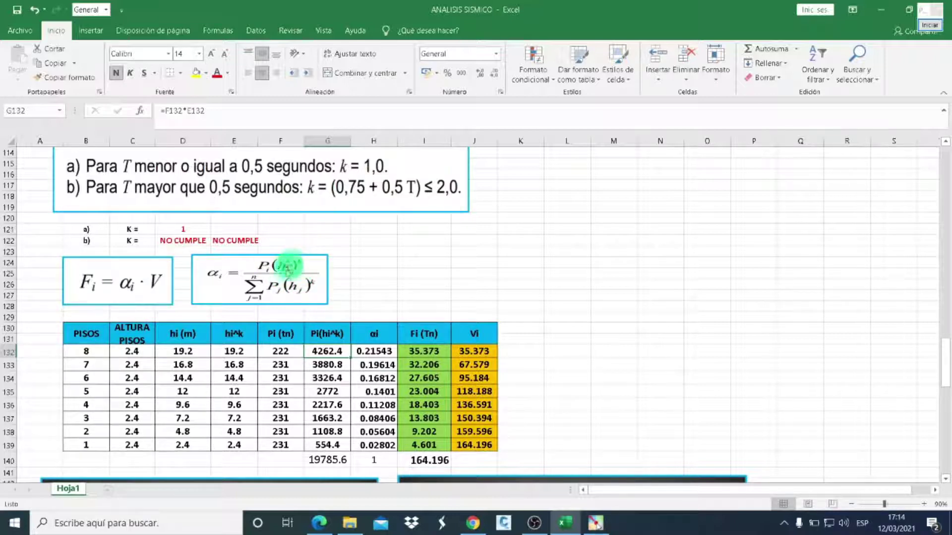
pyautogui.click(238, 351)
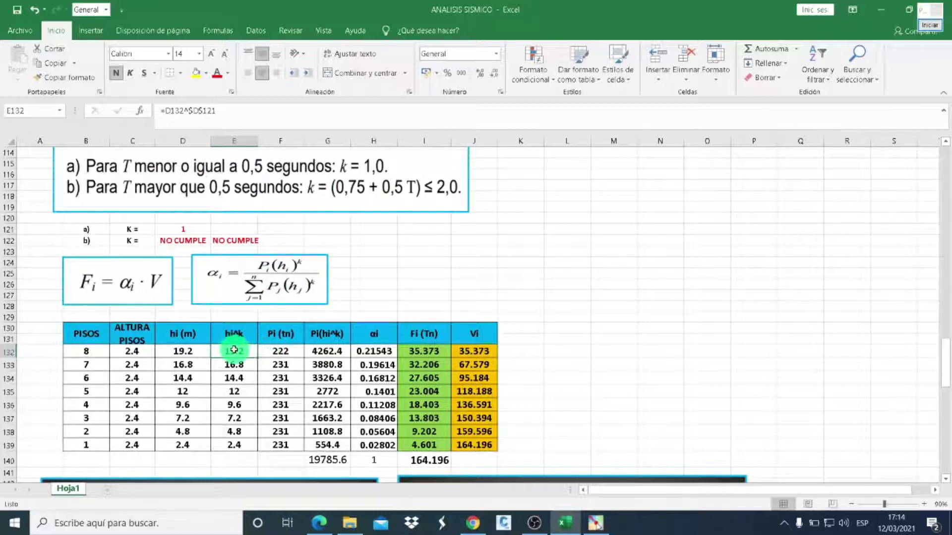
pyautogui.click(307, 351)
pyautogui.click(231, 110)
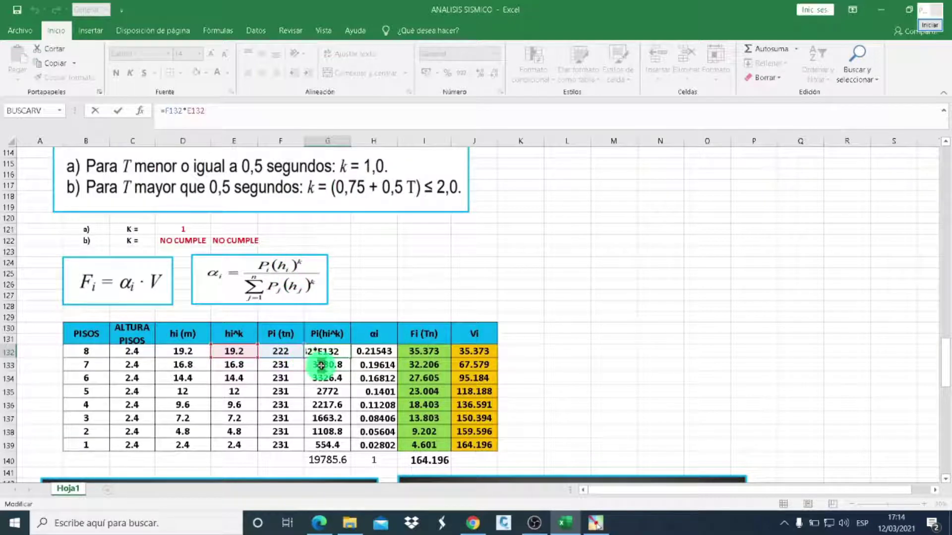
pyautogui.press('Return')
pyautogui.click(251, 113)
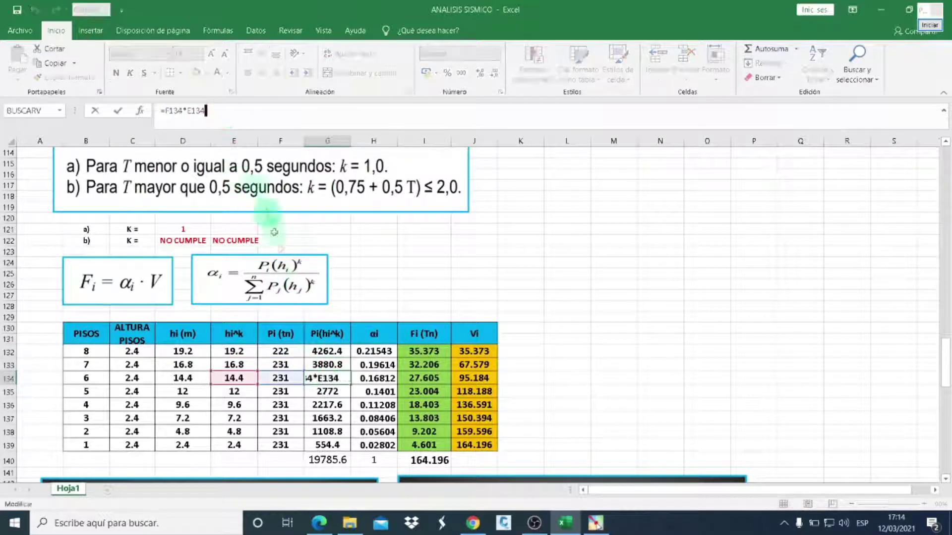
pyautogui.click(327, 404)
pyautogui.click(374, 241)
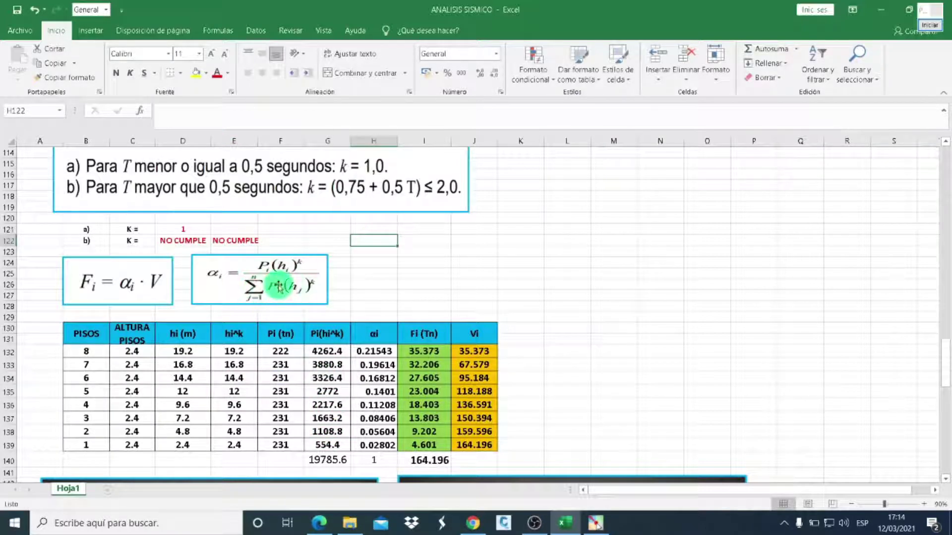
pyautogui.scroll(-1, 279, 287)
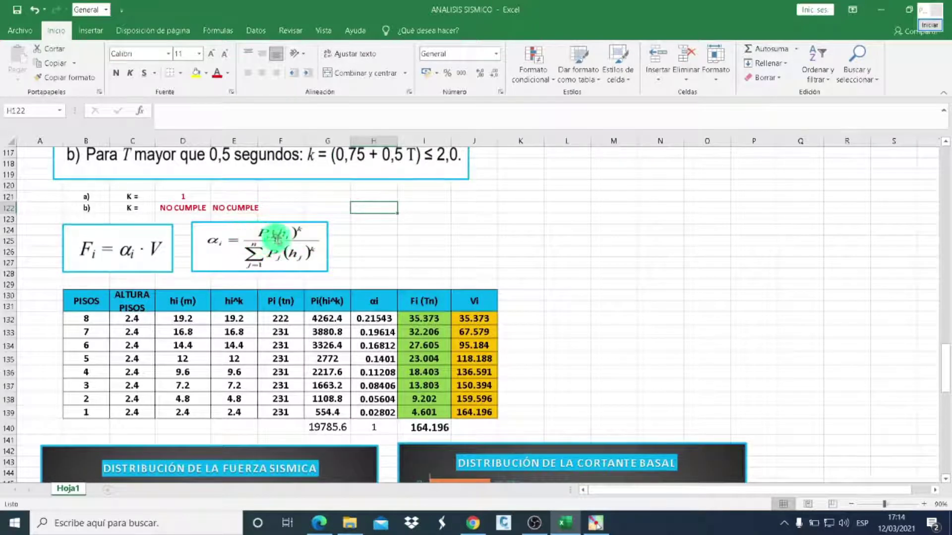
pyautogui.click(328, 426)
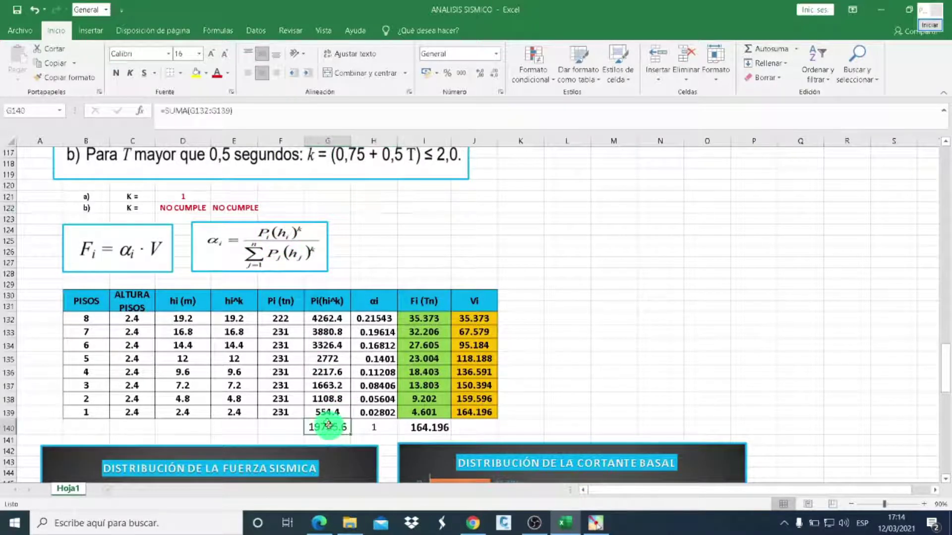
pyautogui.click(238, 112)
pyautogui.click(382, 230)
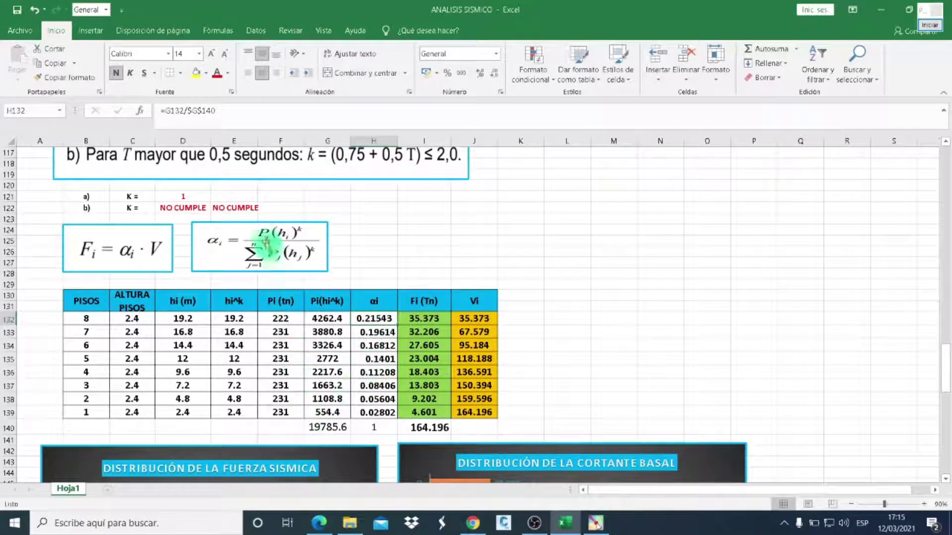
pyautogui.click(232, 111)
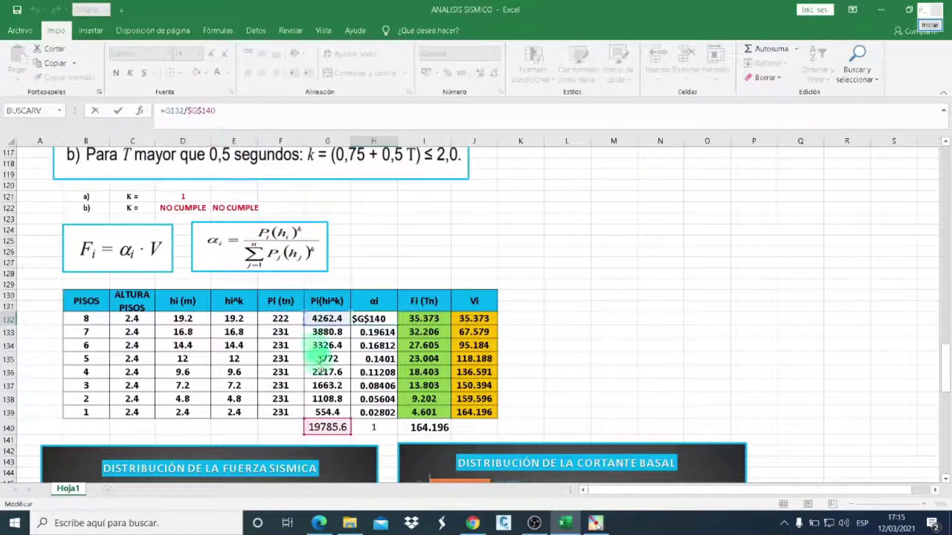
pyautogui.click(373, 344)
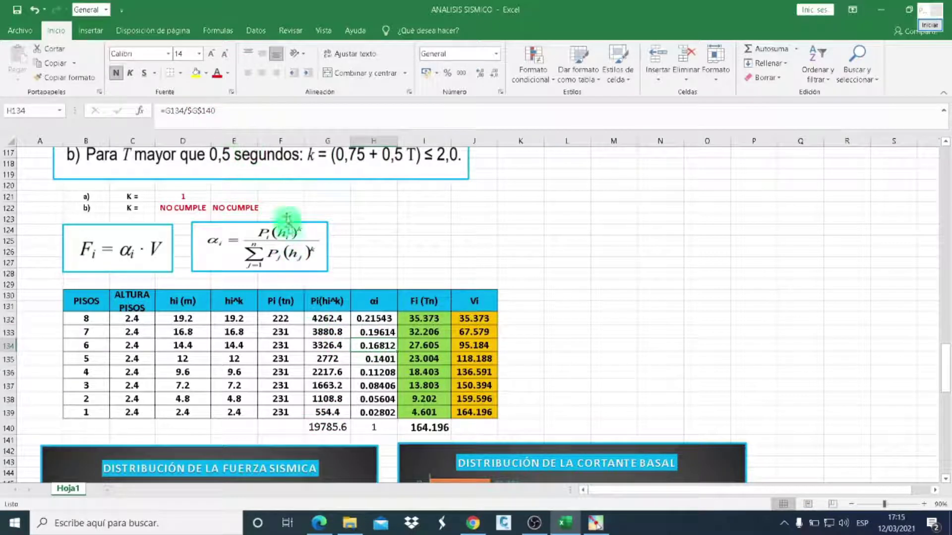
pyautogui.click(242, 113)
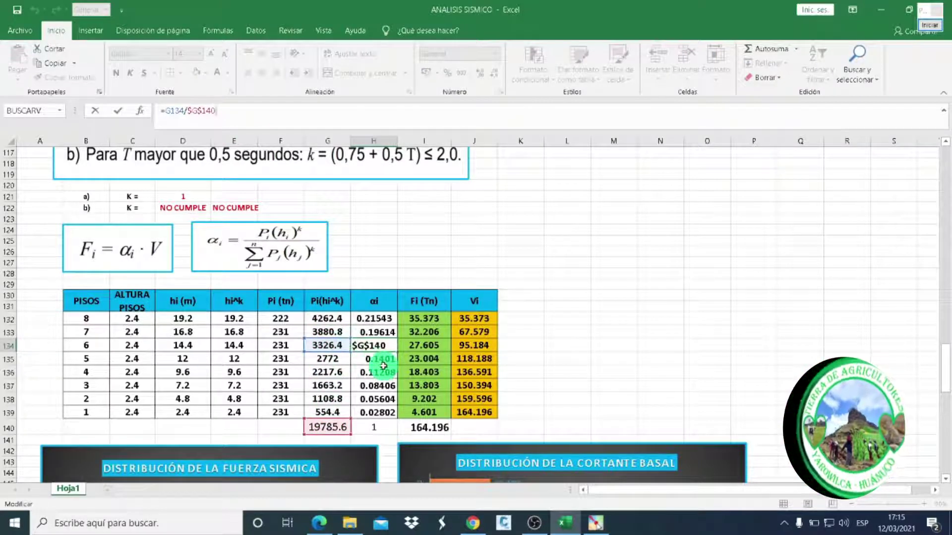
pyautogui.click(374, 372)
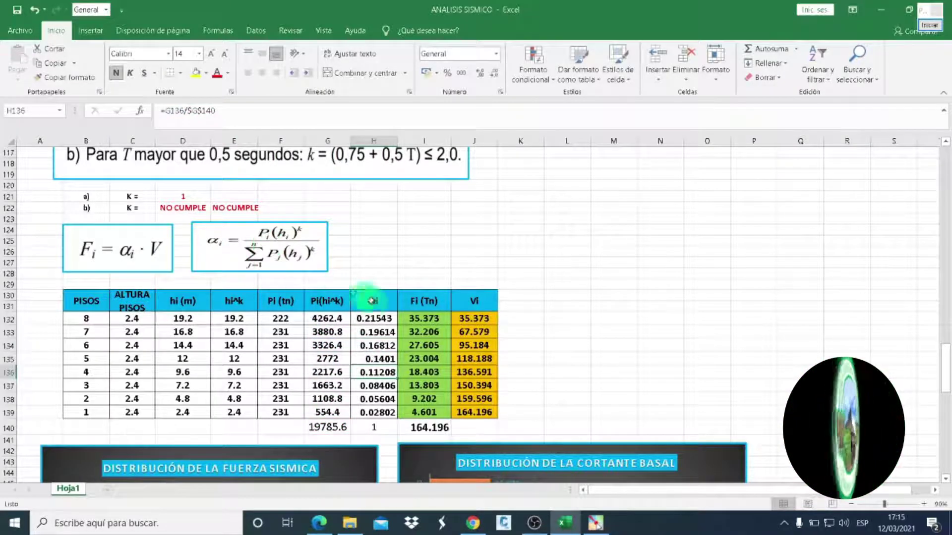
pyautogui.click(239, 122)
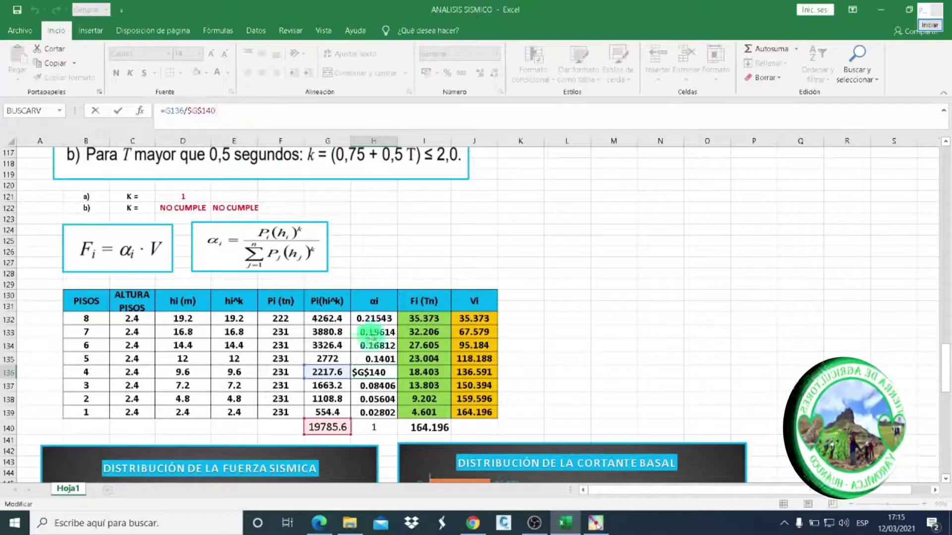
pyautogui.click(377, 411)
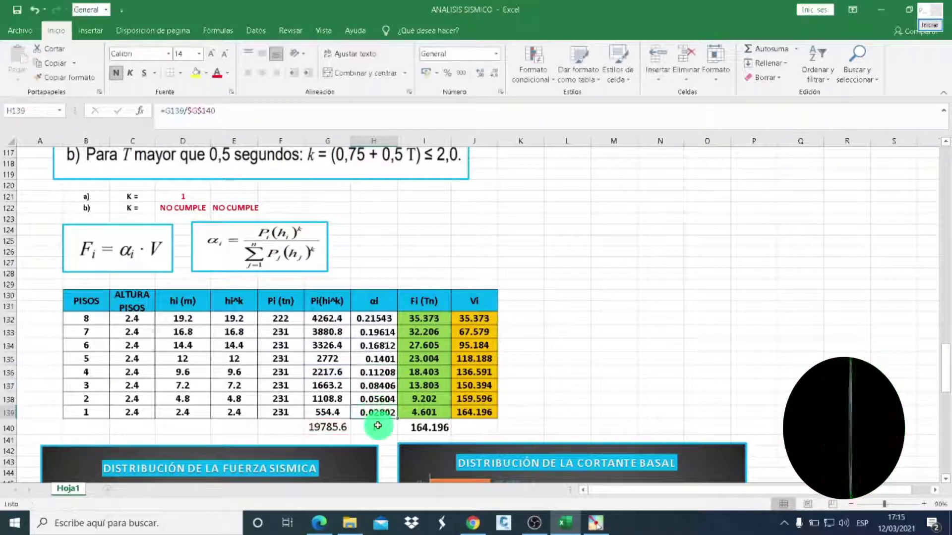
pyautogui.click(378, 425)
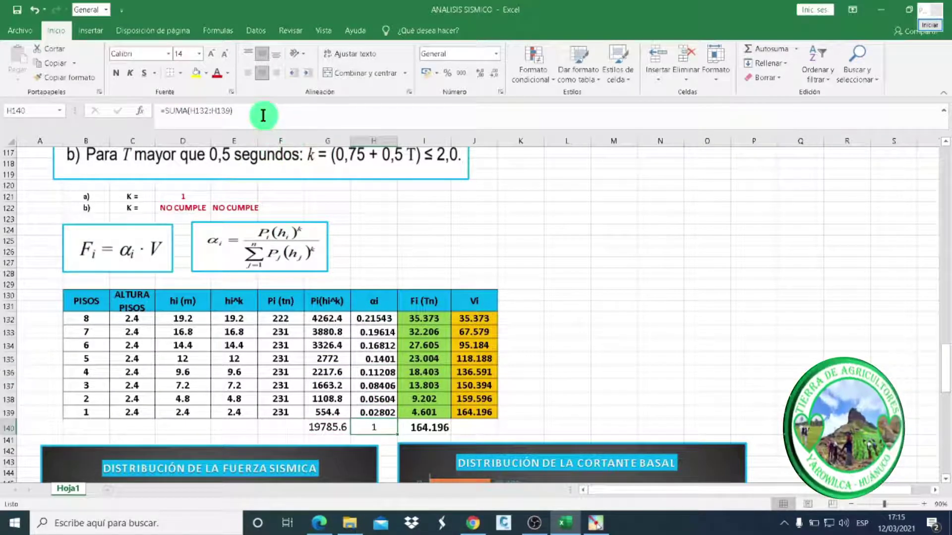
pyautogui.click(263, 115)
pyautogui.click(629, 375)
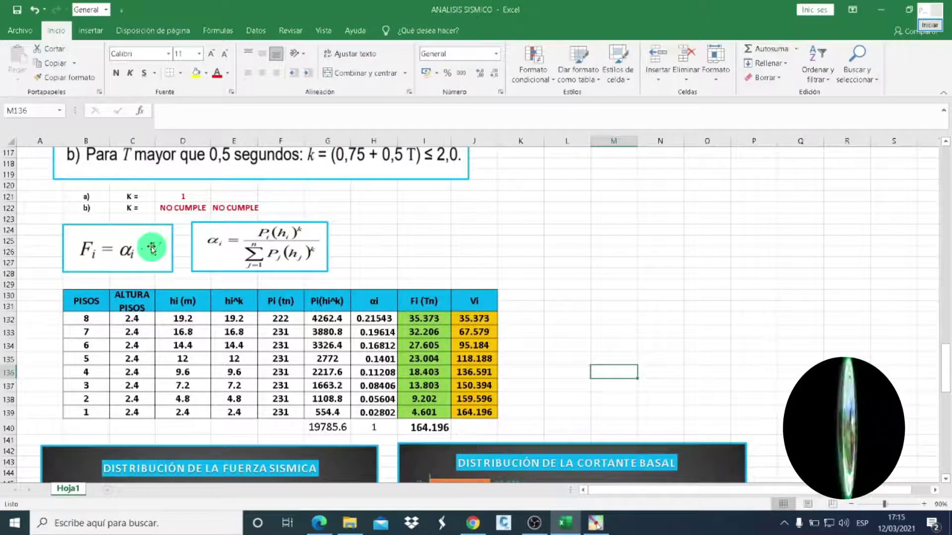
pyautogui.scroll(4, 152, 249)
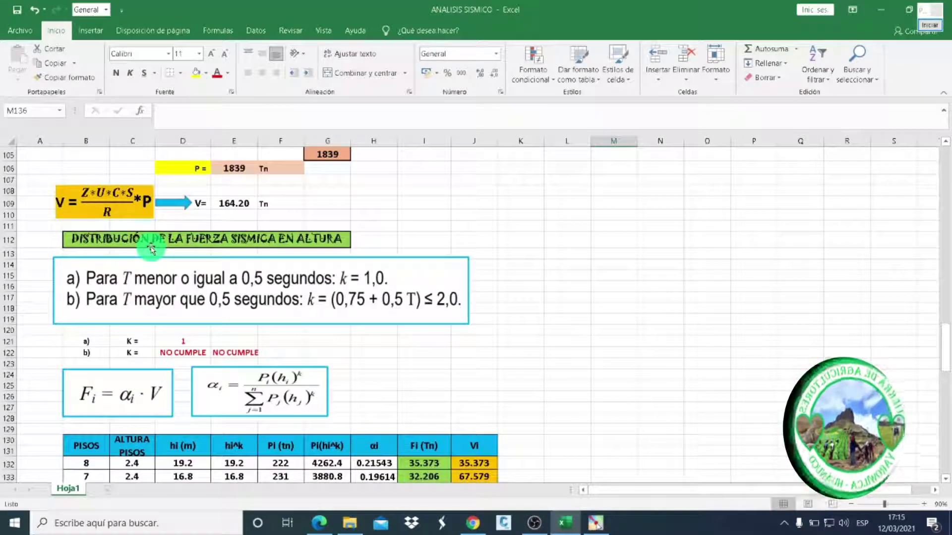
pyautogui.click(211, 208)
pyautogui.scroll(-2, 358, 266)
pyautogui.scroll(-1, 292, 277)
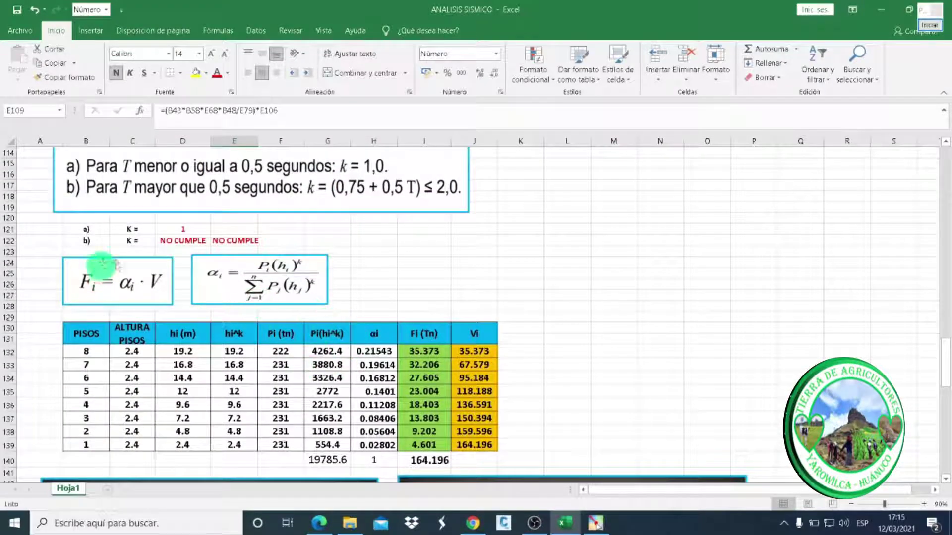
pyautogui.click(418, 353)
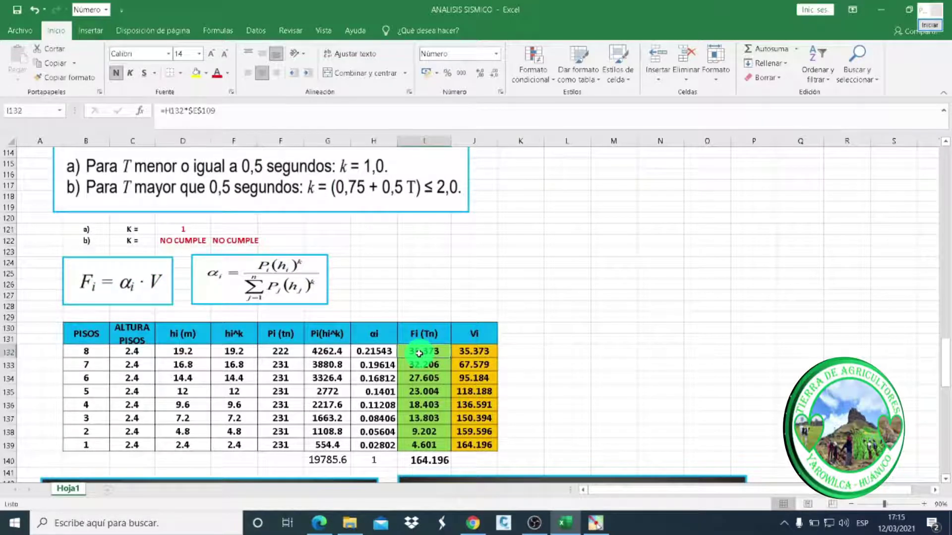
pyautogui.click(253, 117)
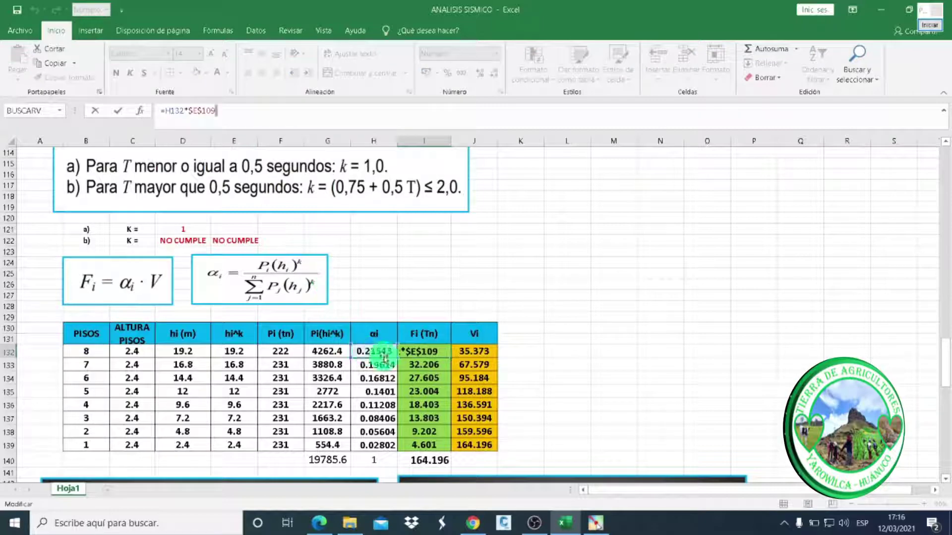
pyautogui.scroll(2, 270, 292)
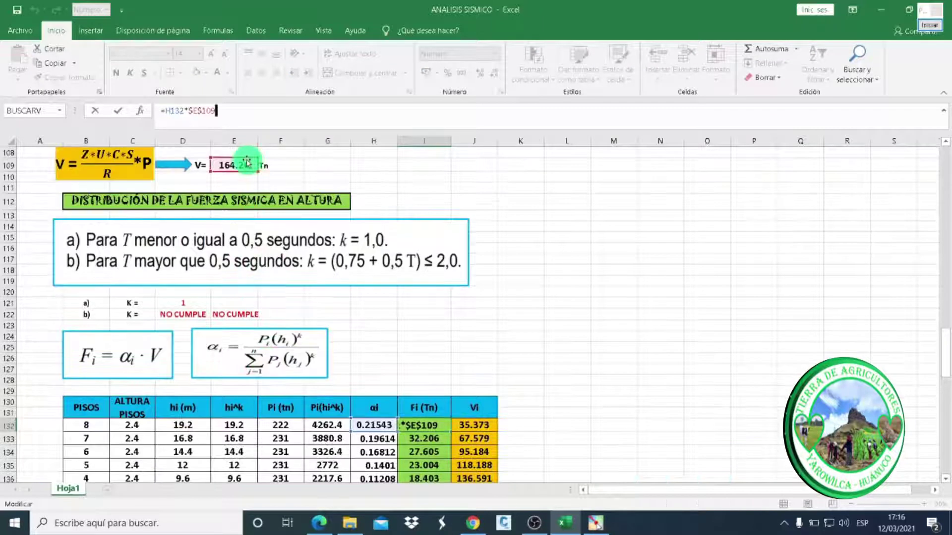
pyautogui.scroll(-2, 285, 221)
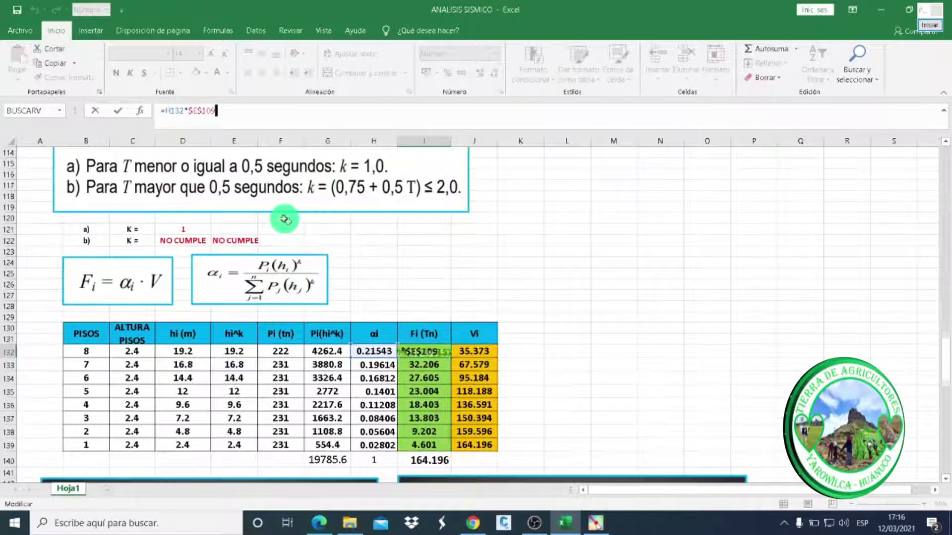
pyautogui.click(416, 379)
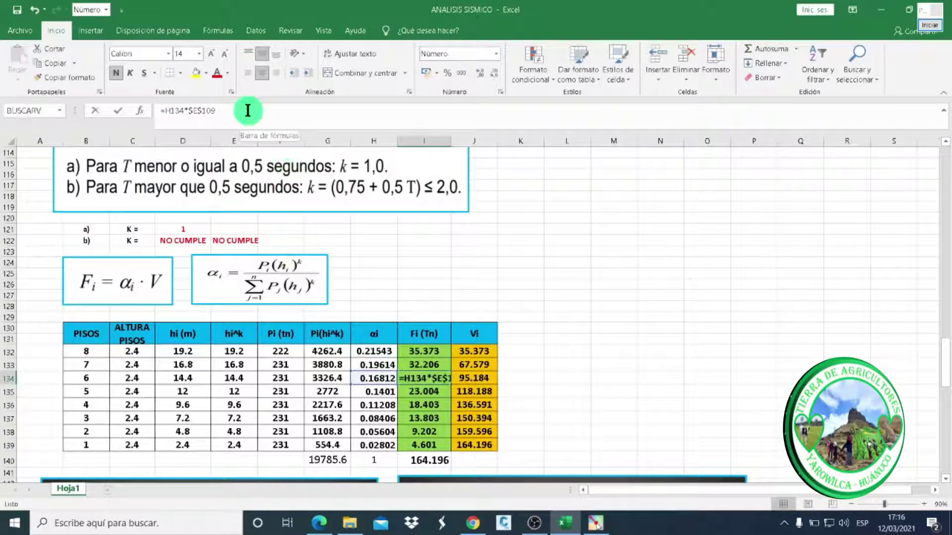
pyautogui.scroll(4, 253, 287)
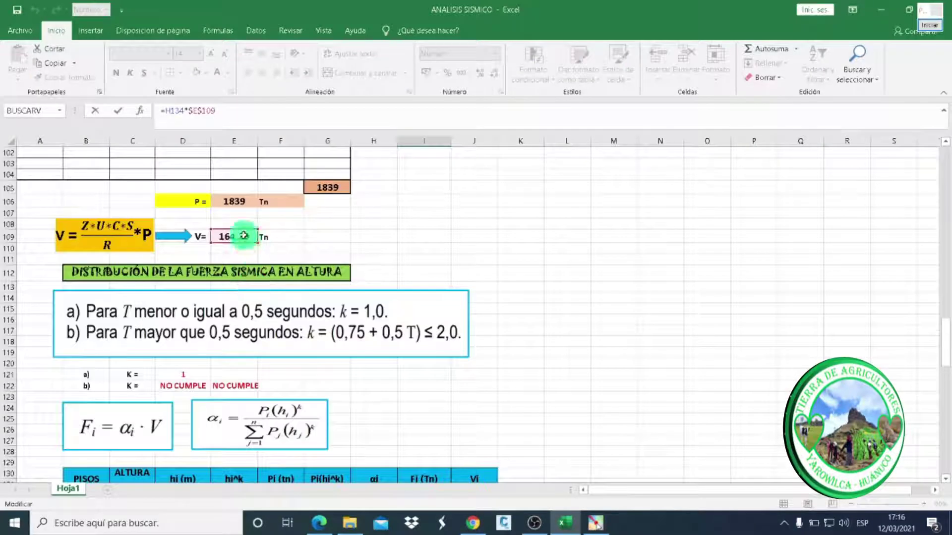
pyautogui.scroll(-3, 404, 314)
pyautogui.scroll(-4, 404, 315)
pyautogui.press('Return')
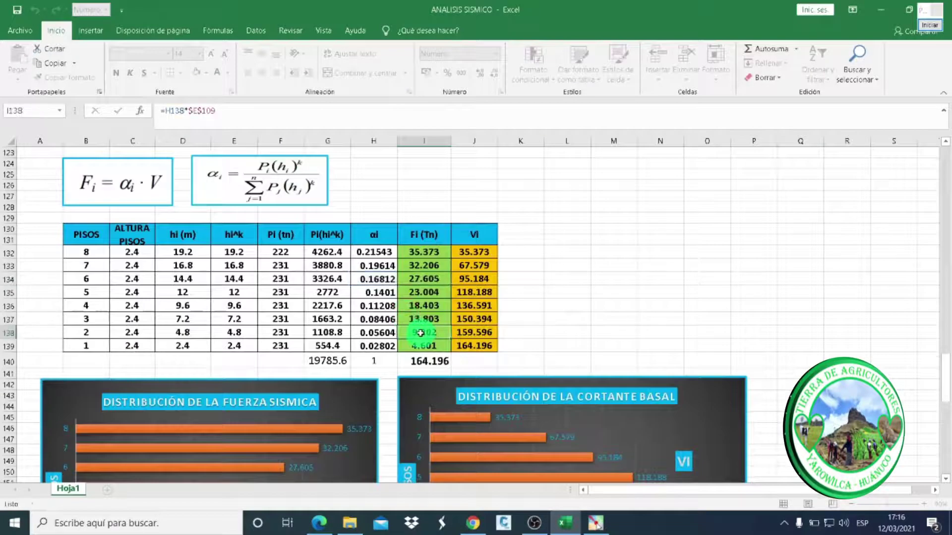
pyautogui.click(561, 292)
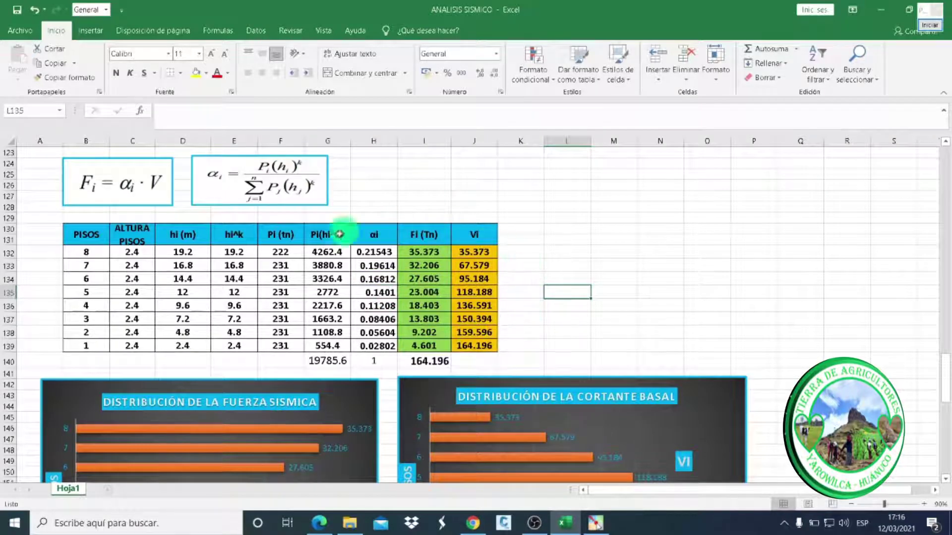
pyautogui.scroll(1, 329, 273)
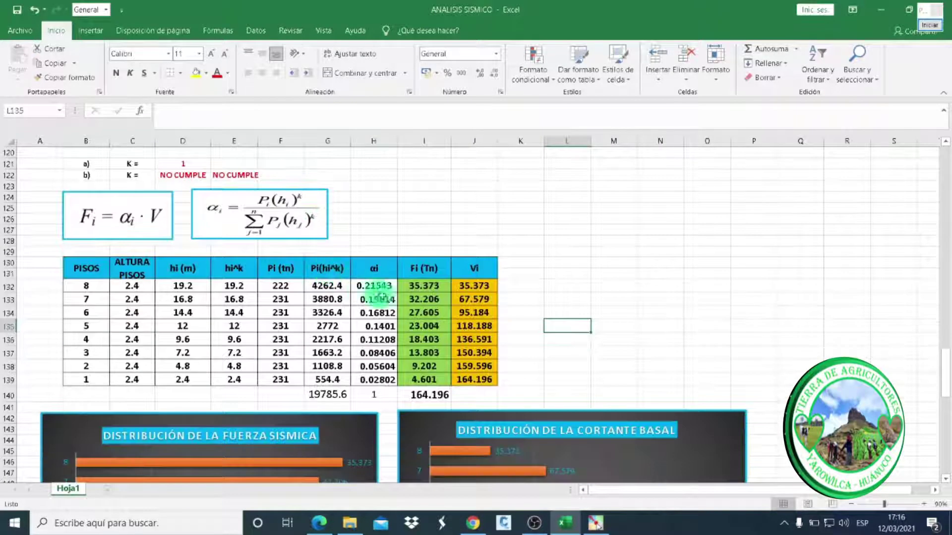
pyautogui.scroll(-1, 433, 313)
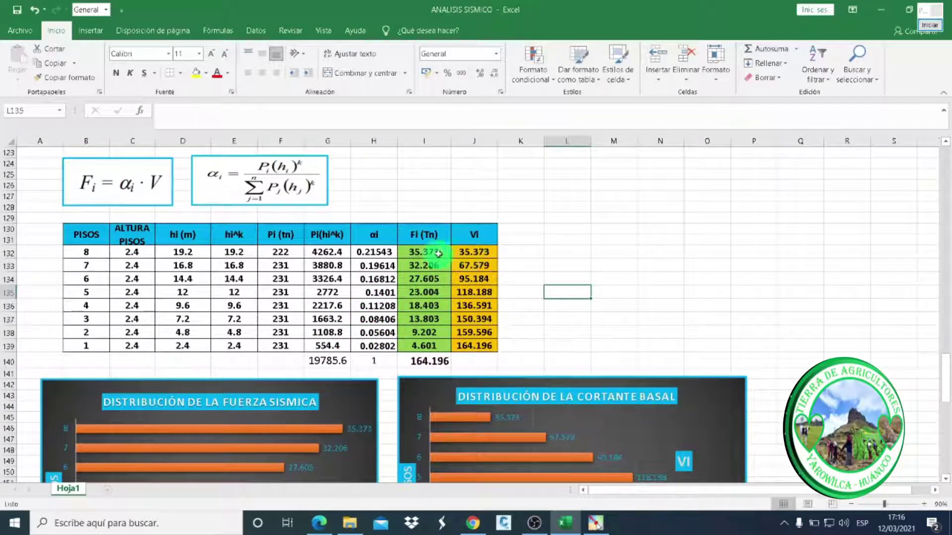
pyautogui.click(474, 254)
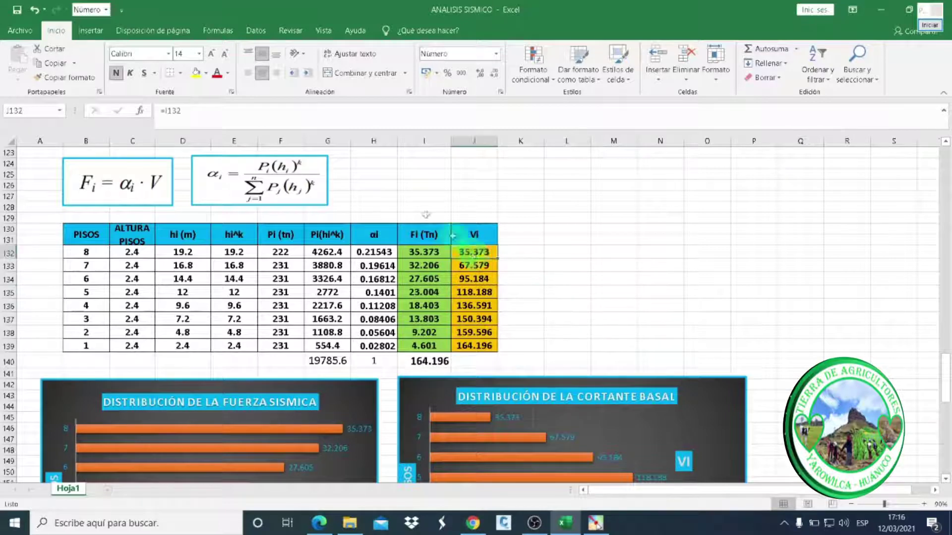
pyautogui.click(250, 121)
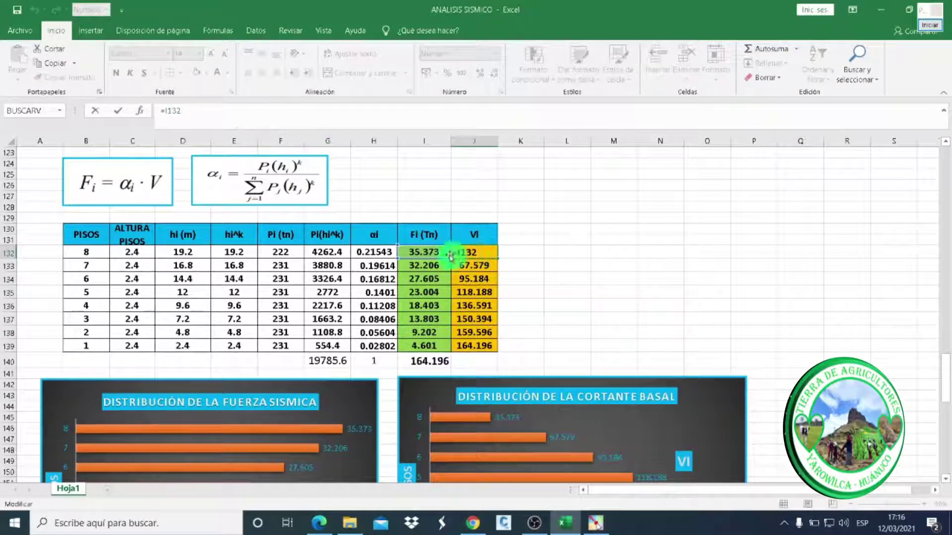
pyautogui.press('Return')
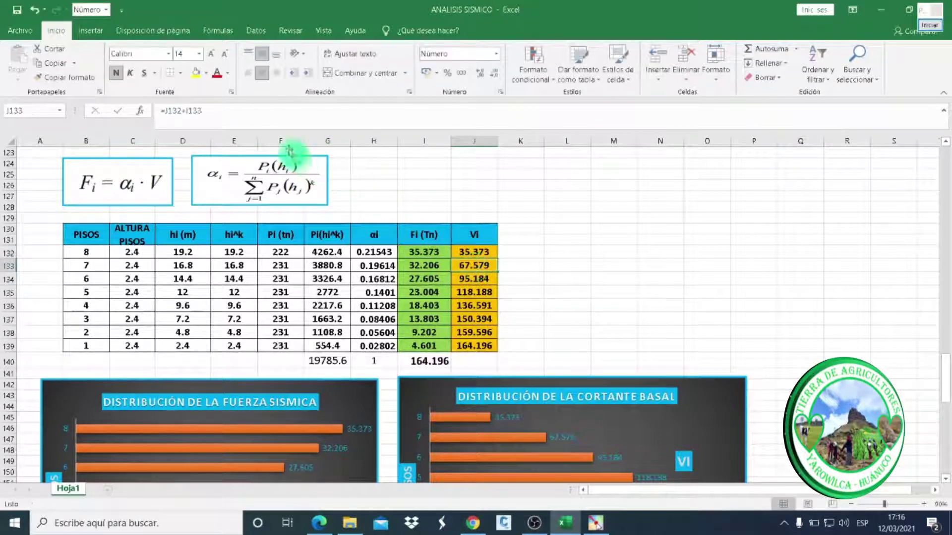
pyautogui.click(227, 121)
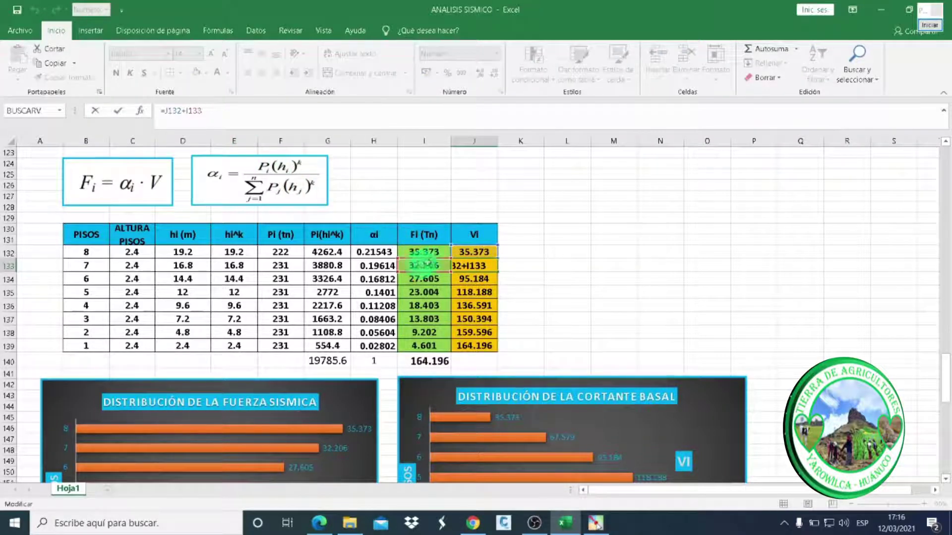
pyautogui.click(542, 277)
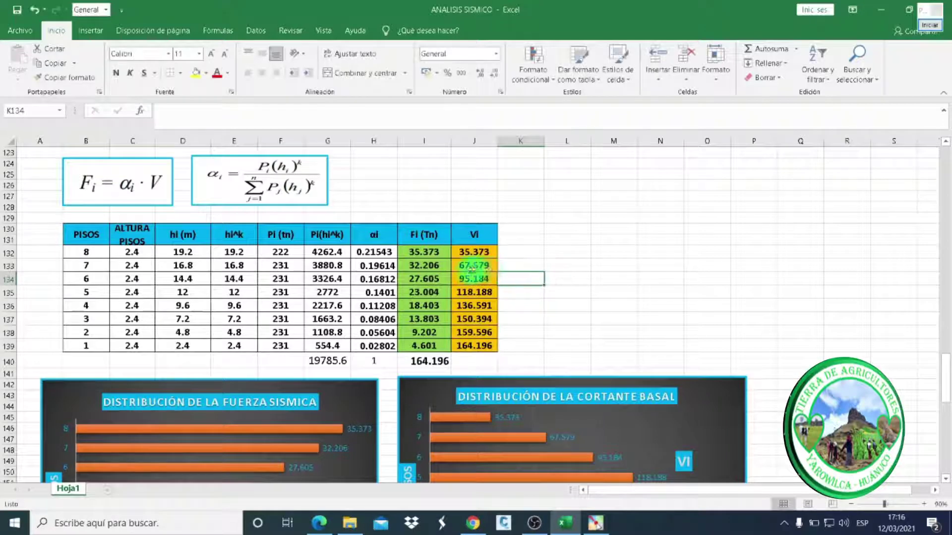
pyautogui.click(468, 283)
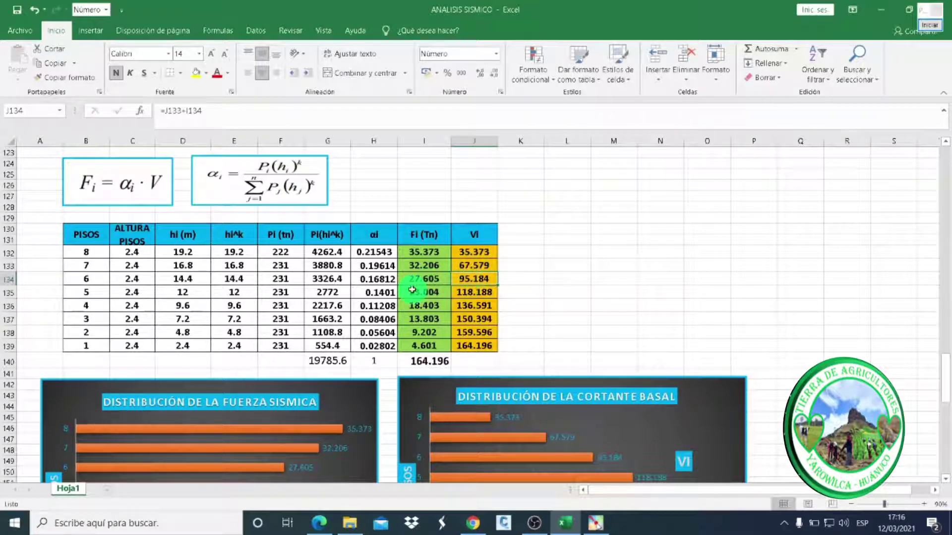
pyautogui.click(528, 289)
pyautogui.click(477, 277)
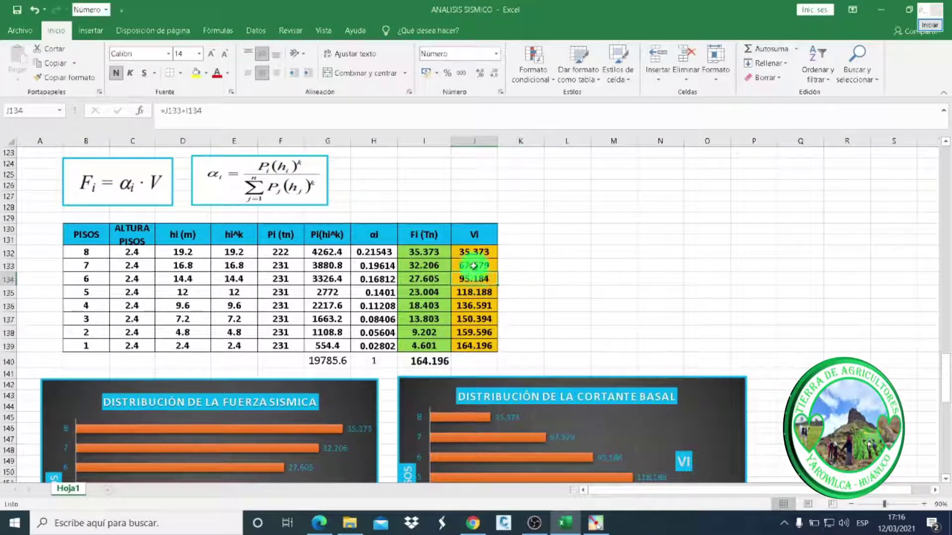
pyautogui.click(229, 107)
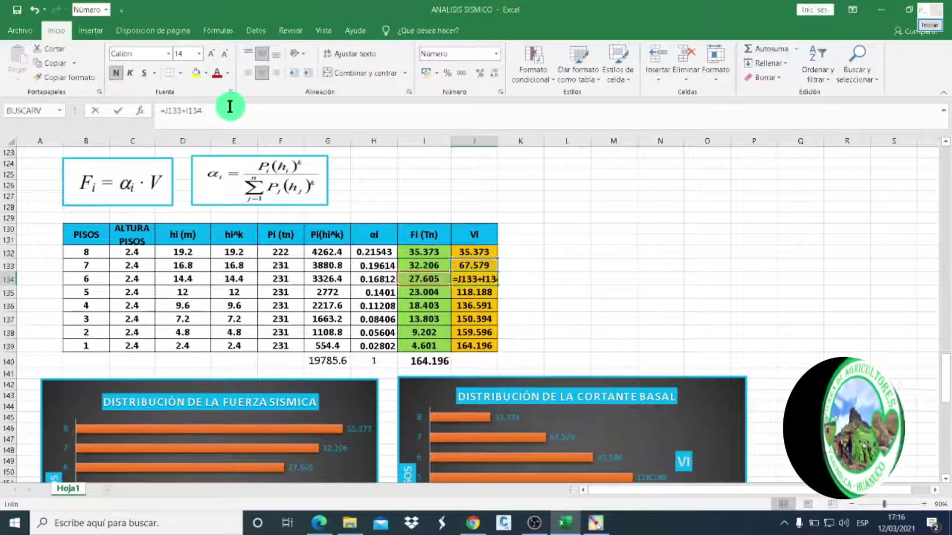
pyautogui.click(613, 290)
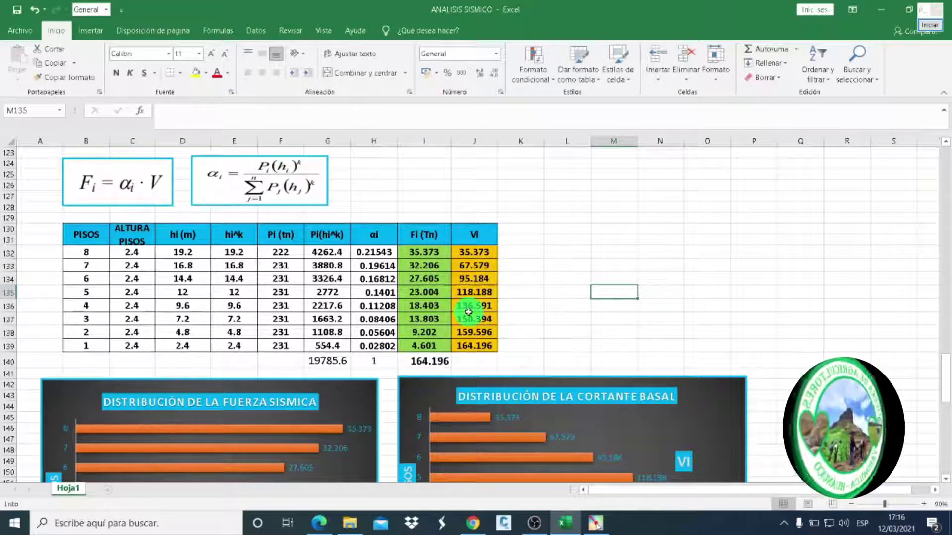
pyautogui.click(470, 305)
pyautogui.click(607, 277)
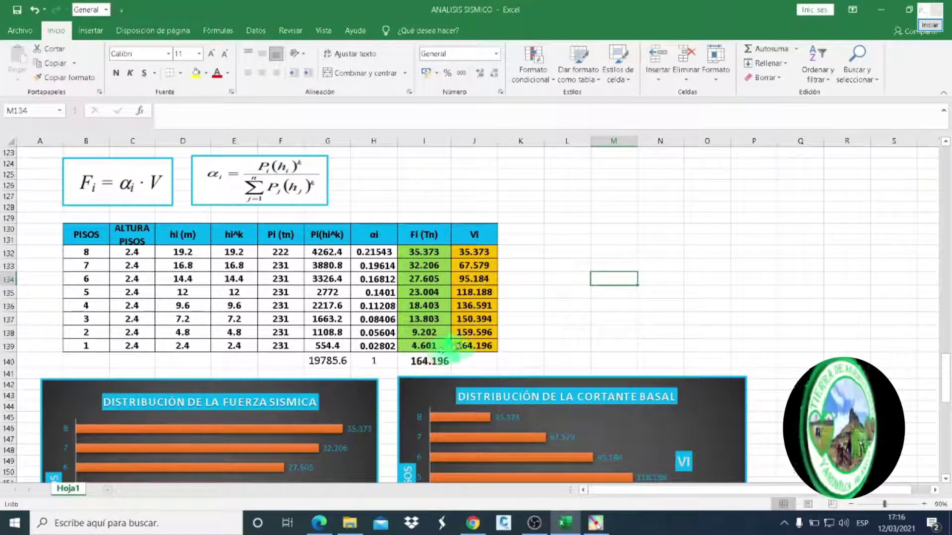
pyautogui.click(479, 347)
pyautogui.click(427, 364)
pyautogui.scroll(3, 315, 251)
# Scroll down to the seismic force distribution chart and select it
pyautogui.scroll(3, 285, 229)
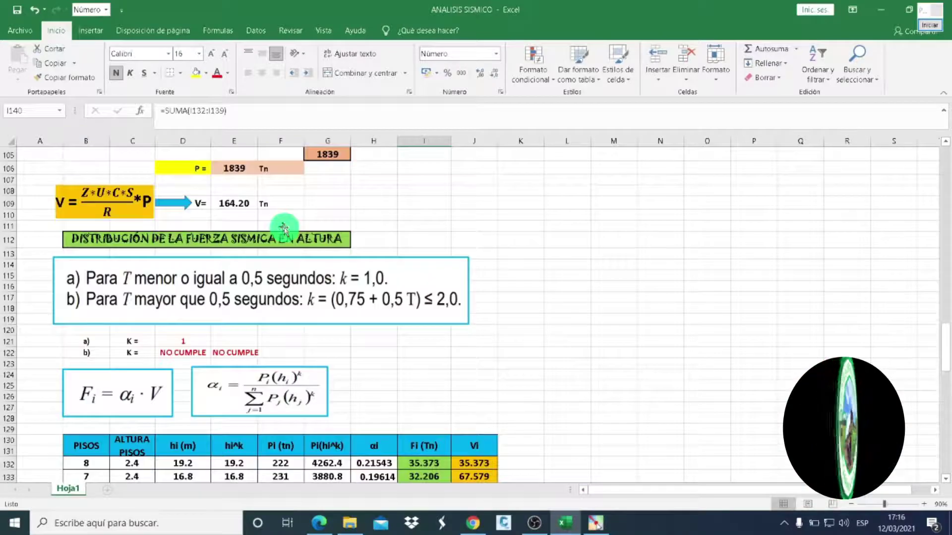
pyautogui.scroll(-3, 504, 295)
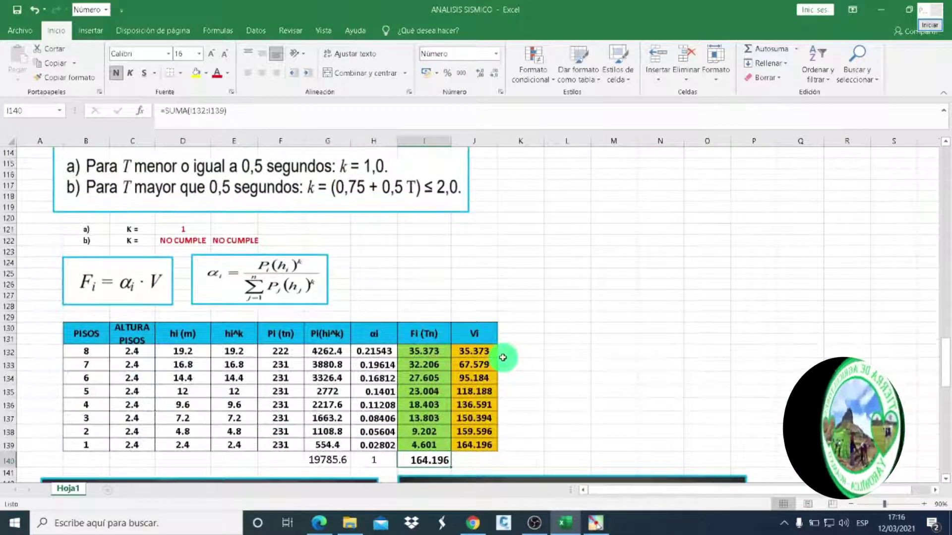
pyautogui.scroll(-2, 503, 358)
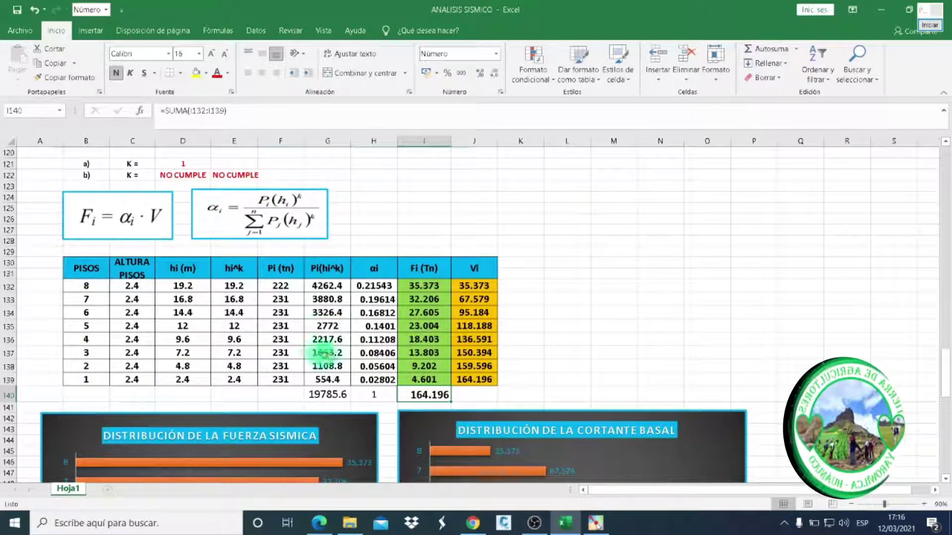
pyautogui.scroll(-2, 338, 347)
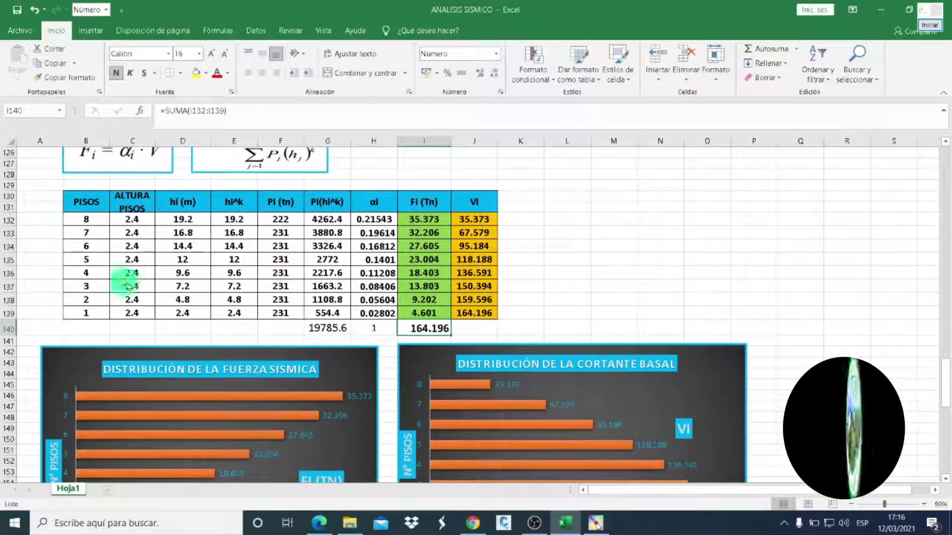
pyautogui.scroll(-1, 220, 349)
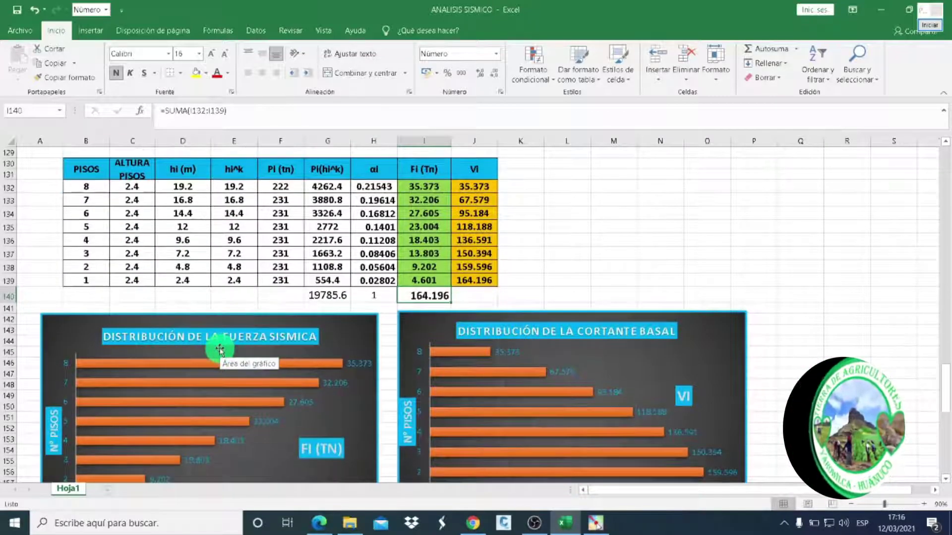
pyautogui.click(664, 240)
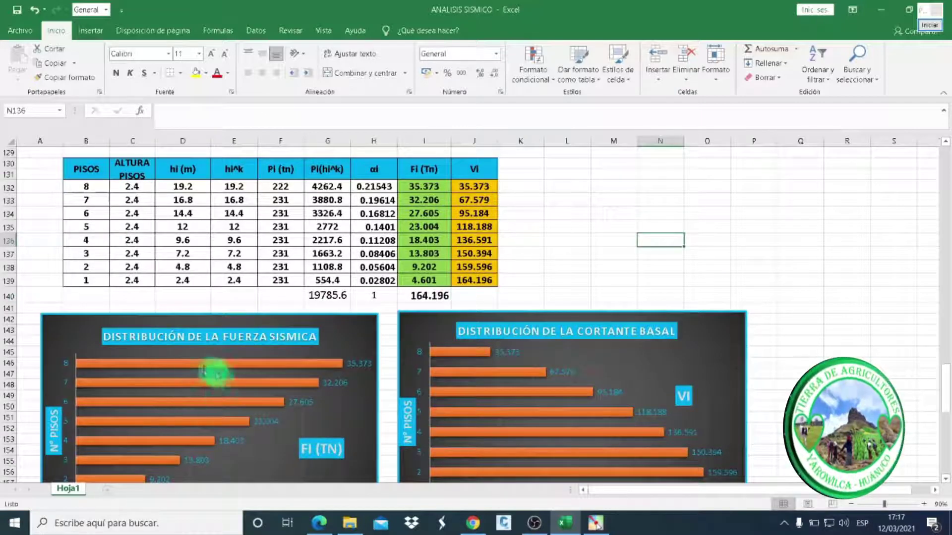
pyautogui.scroll(-1, 143, 391)
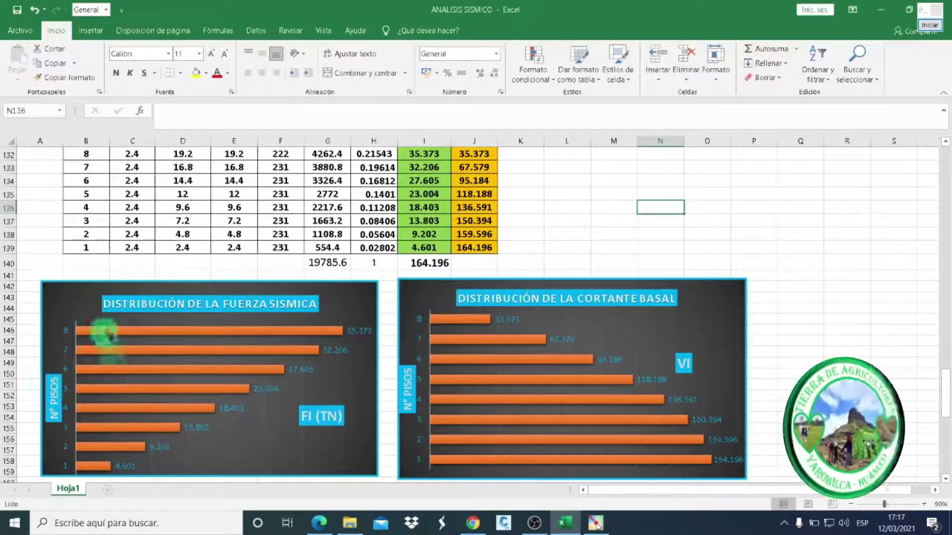
pyautogui.scroll(-1, 201, 358)
pyautogui.scroll(1, 201, 358)
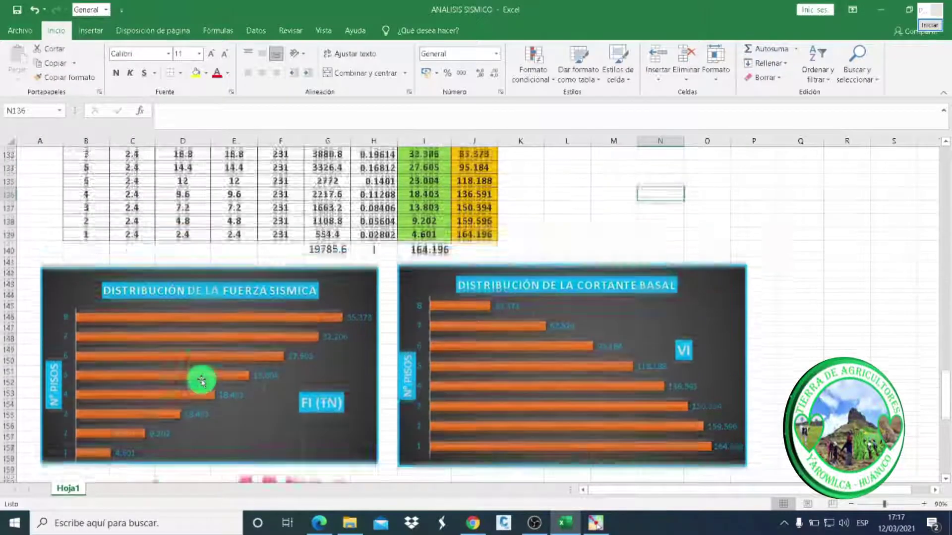
pyautogui.click(202, 379)
# Select the basal shear bar chart plotting Vi (J132:J139) against floors B132:B139
pyautogui.scroll(3, 219, 397)
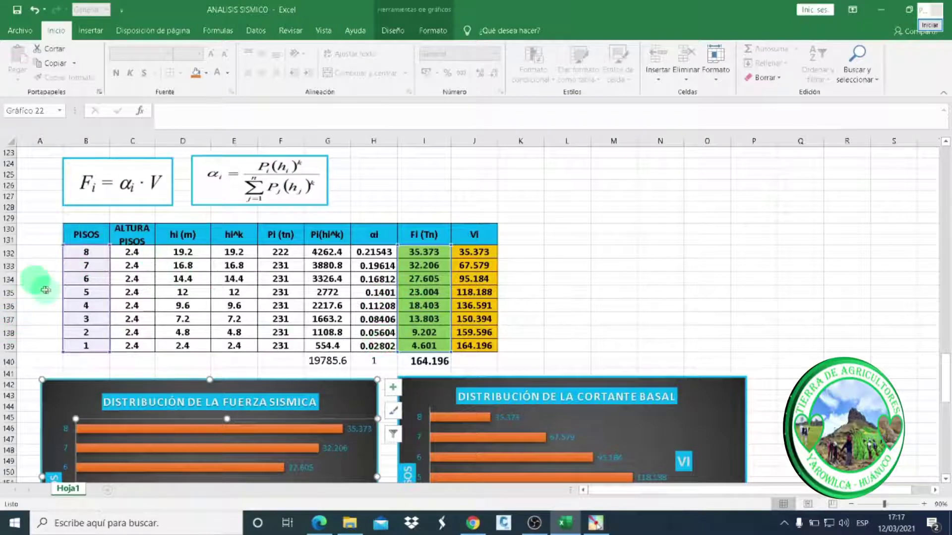
pyautogui.scroll(-1, 82, 276)
pyautogui.scroll(-1, 81, 276)
pyautogui.scroll(-1, 84, 285)
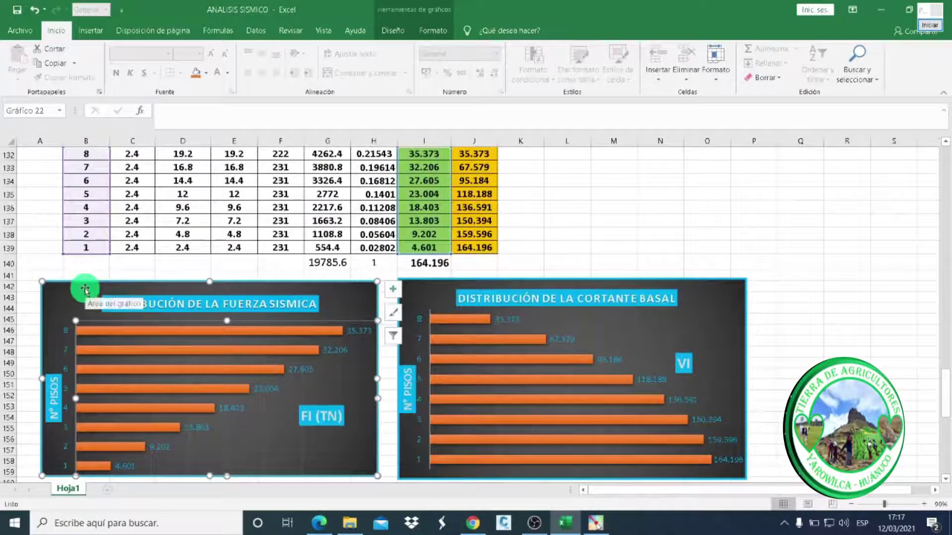
pyautogui.scroll(-1, 84, 292)
pyautogui.scroll(-1, 82, 297)
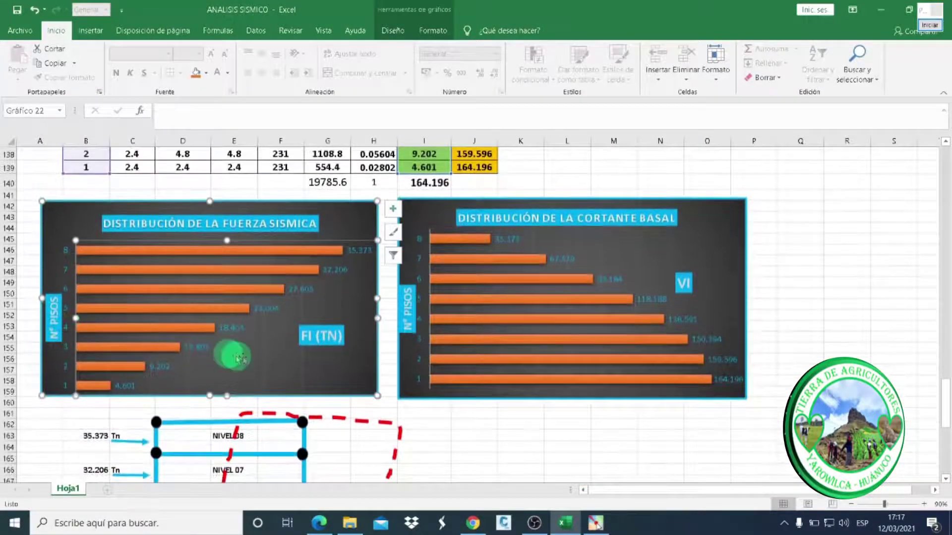
pyautogui.scroll(1, 322, 335)
pyautogui.scroll(1, 322, 334)
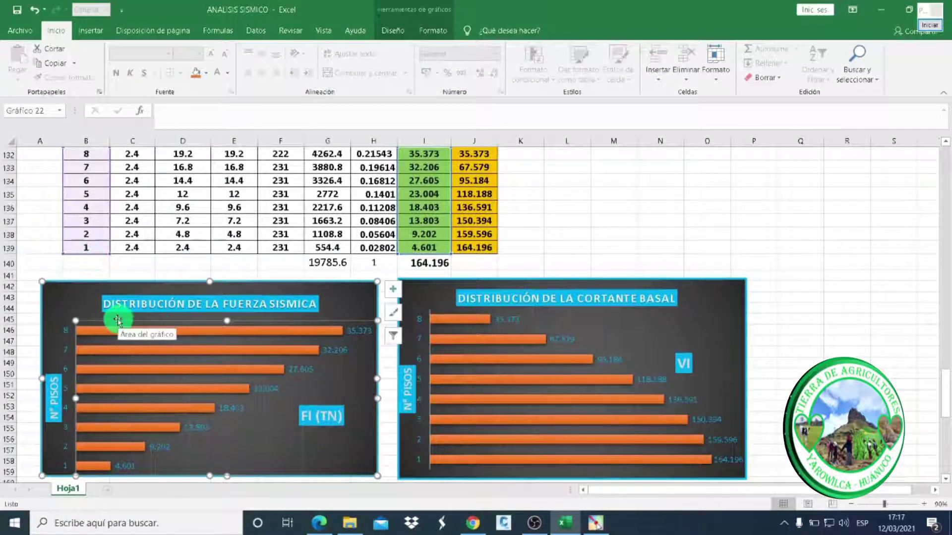
pyautogui.moveTo(296, 385)
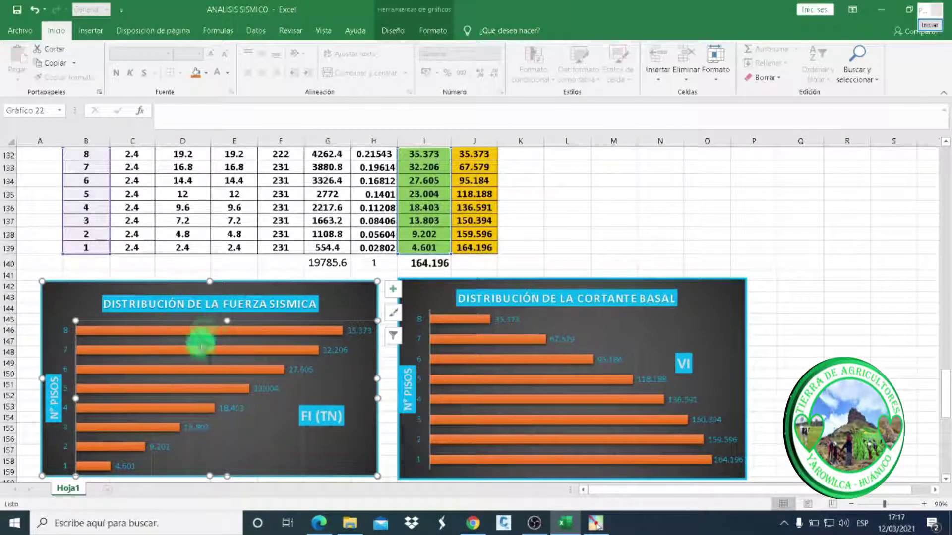
pyautogui.moveTo(163, 308)
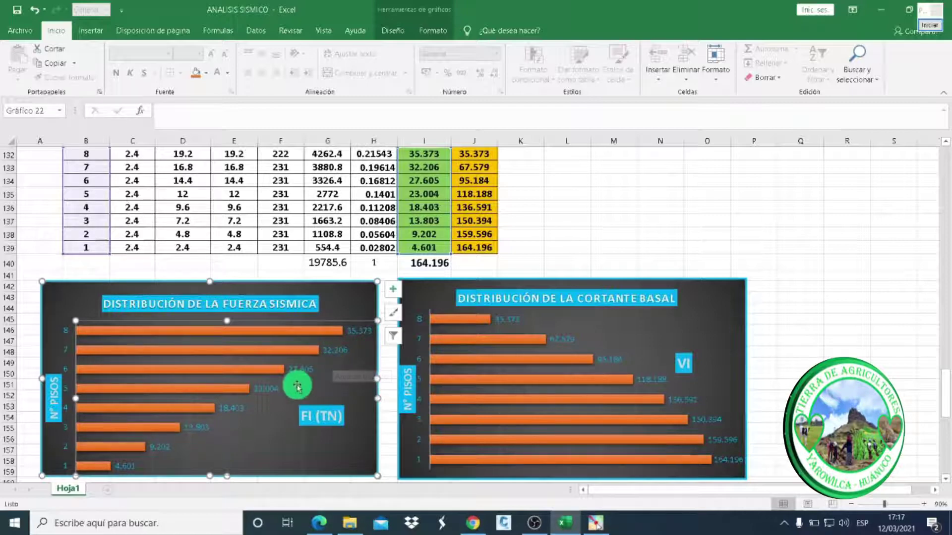
pyautogui.scroll(-2, 191, 438)
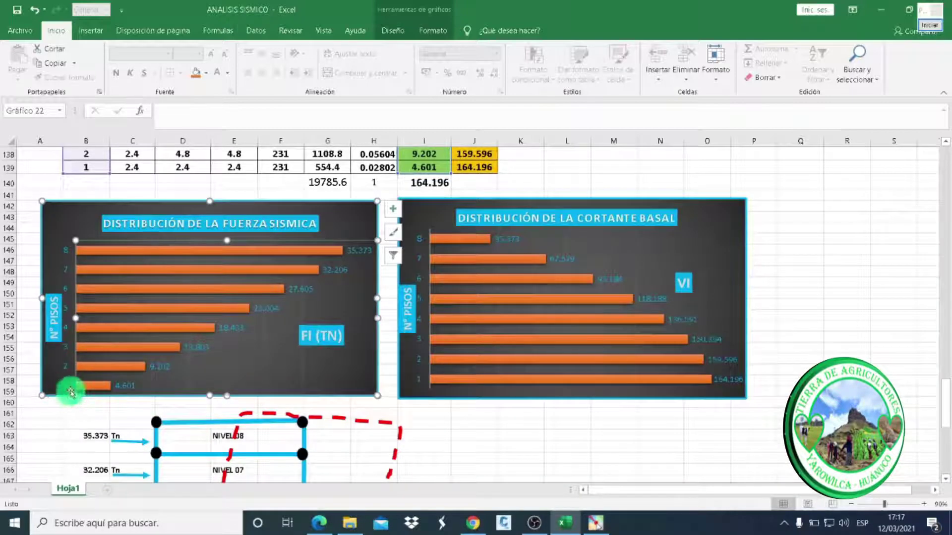
pyautogui.scroll(1, 74, 384)
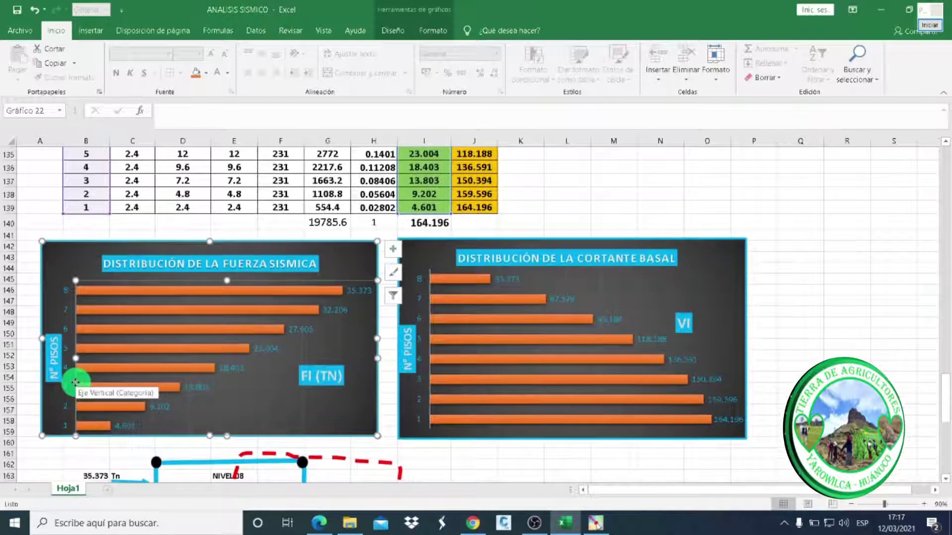
pyautogui.scroll(-4, 149, 317)
pyautogui.scroll(-3, 188, 327)
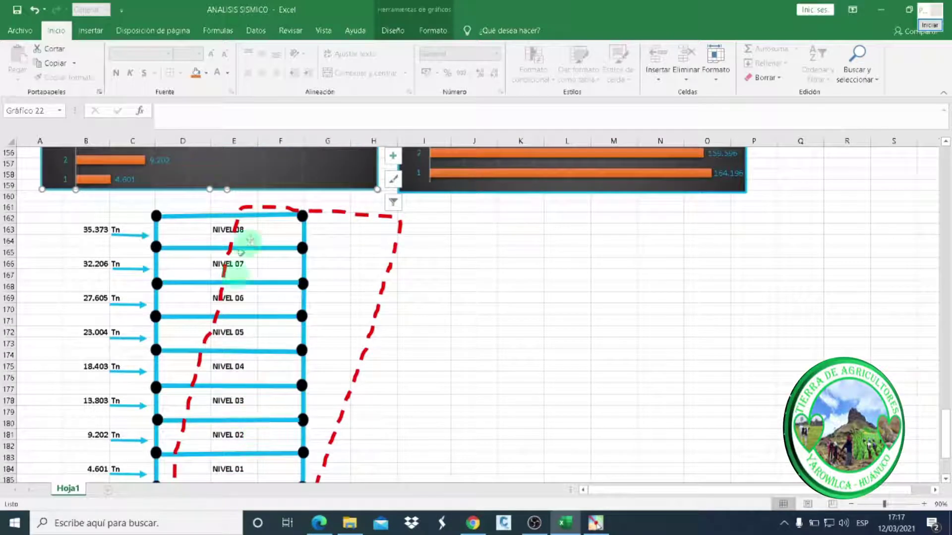
pyautogui.scroll(-1, 229, 240)
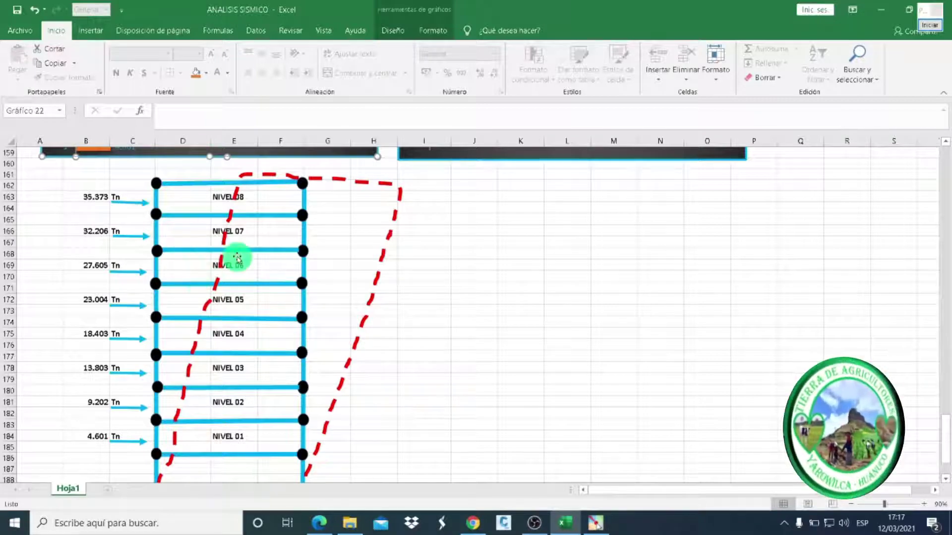
pyautogui.scroll(2, 228, 437)
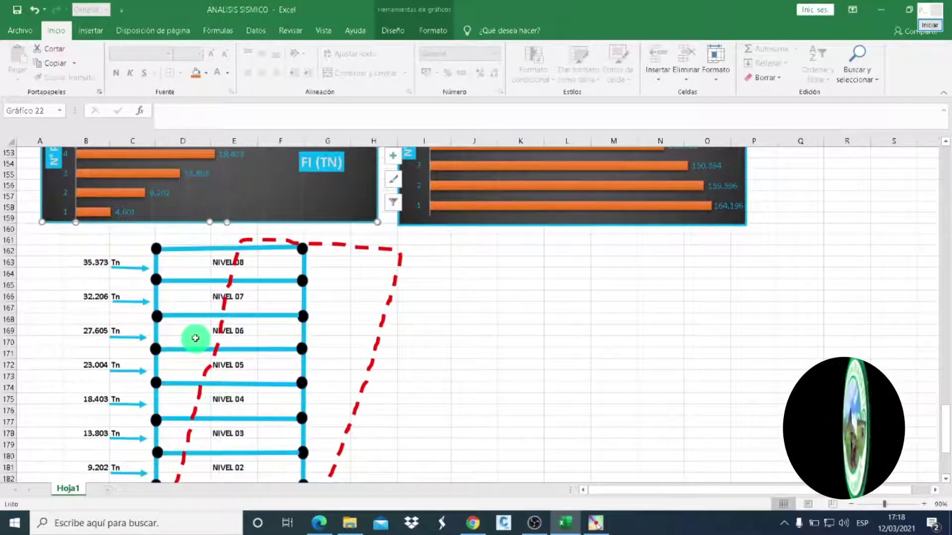
pyautogui.scroll(-2, 265, 372)
pyautogui.scroll(-1, 267, 372)
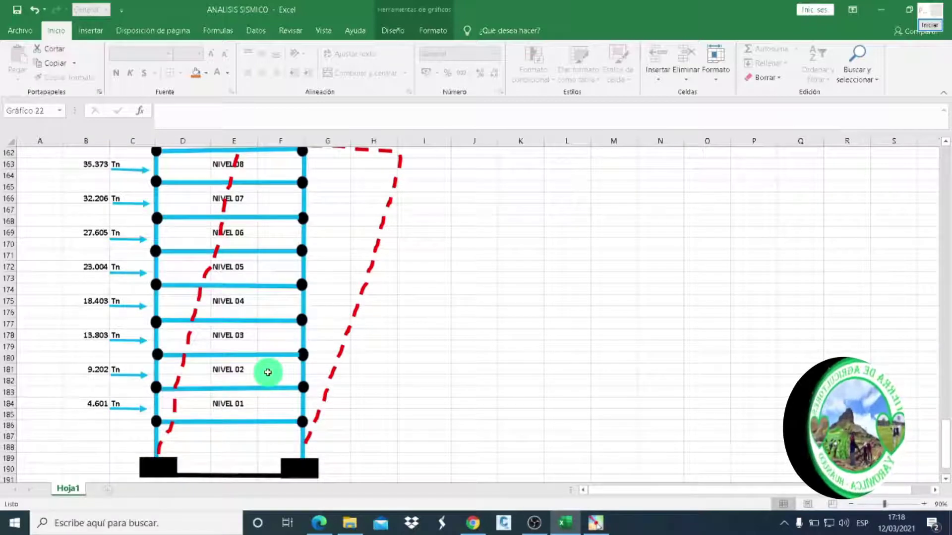
pyautogui.scroll(2, 268, 382)
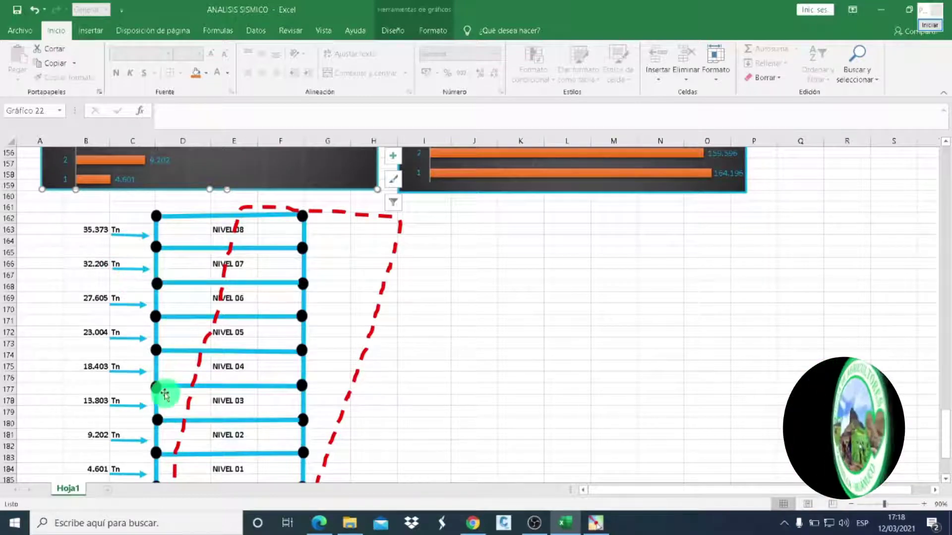
pyautogui.scroll(-2, 177, 419)
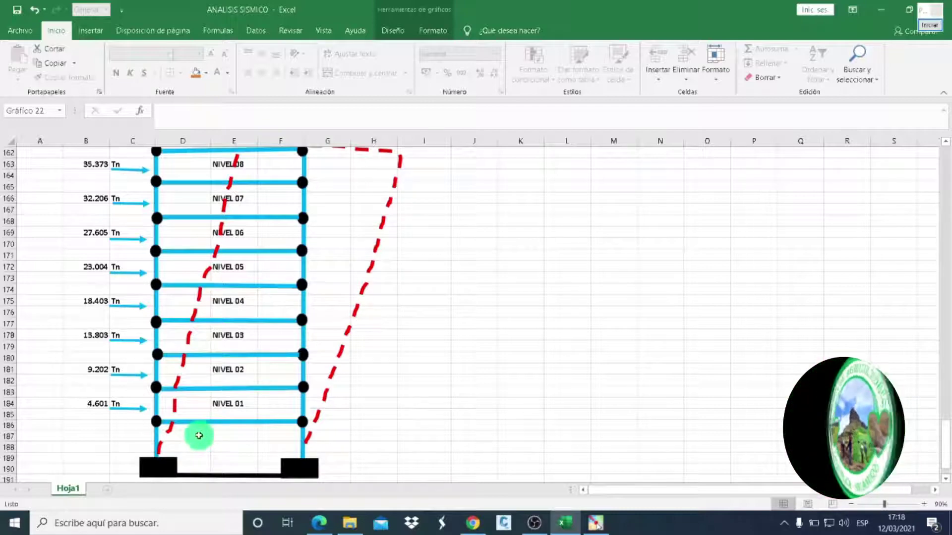
pyautogui.scroll(2, 199, 435)
pyautogui.scroll(2, 199, 436)
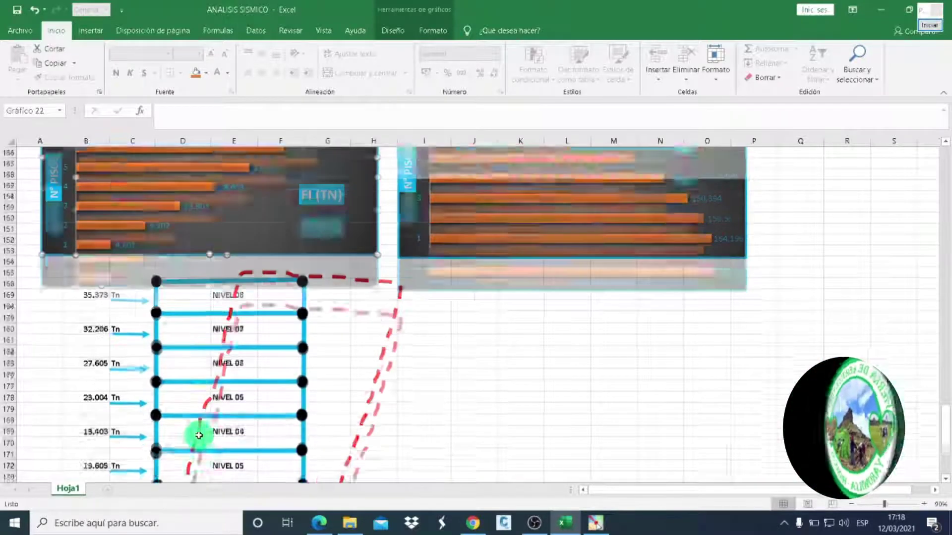
pyautogui.scroll(2, 198, 434)
pyautogui.scroll(2, 198, 433)
pyautogui.scroll(2, 197, 431)
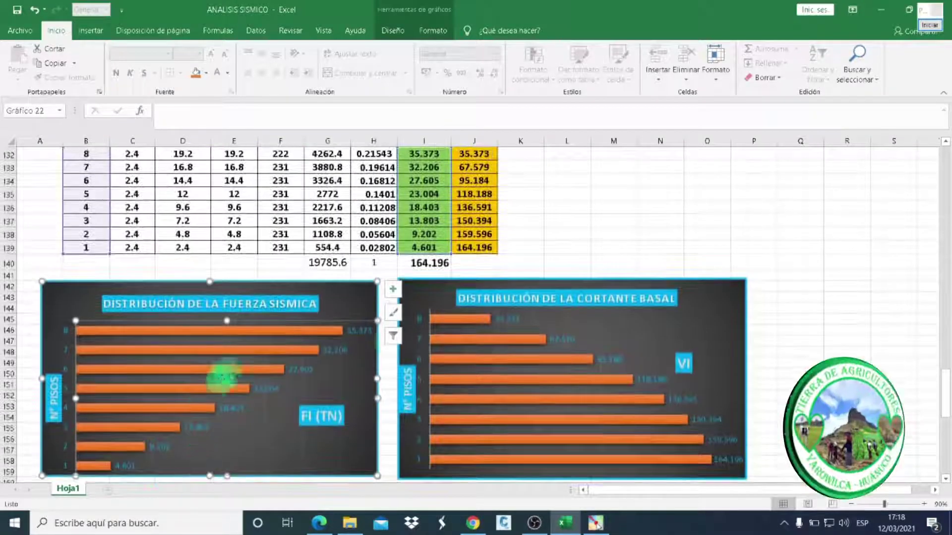
pyautogui.click(526, 361)
pyautogui.scroll(2, 517, 364)
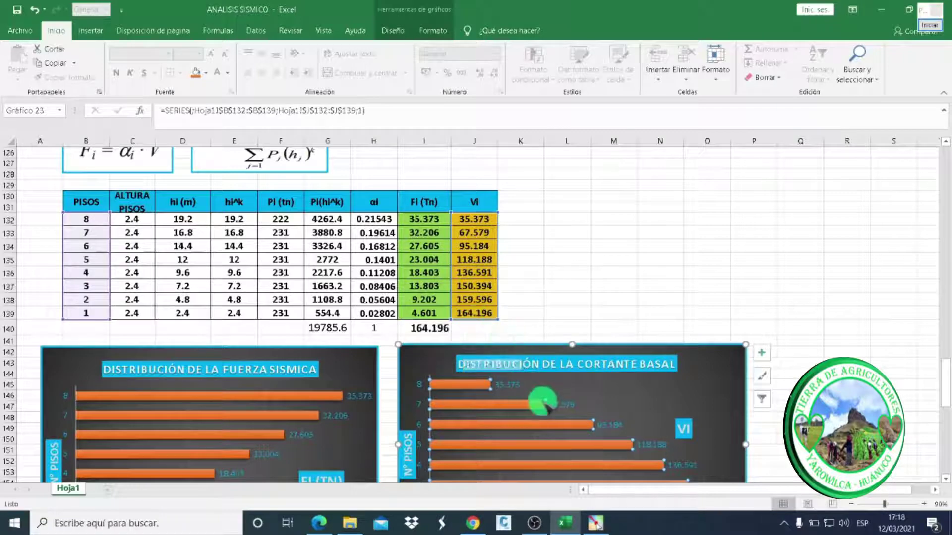
pyautogui.scroll(-2, 583, 387)
pyautogui.scroll(-2, 548, 377)
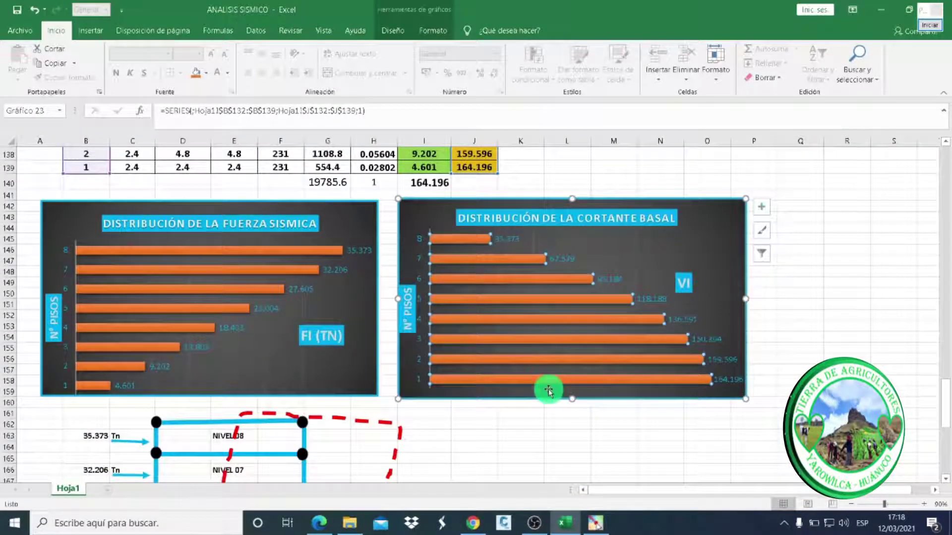
pyautogui.scroll(-2, 545, 386)
pyautogui.scroll(-1, 515, 375)
pyautogui.scroll(4, 514, 374)
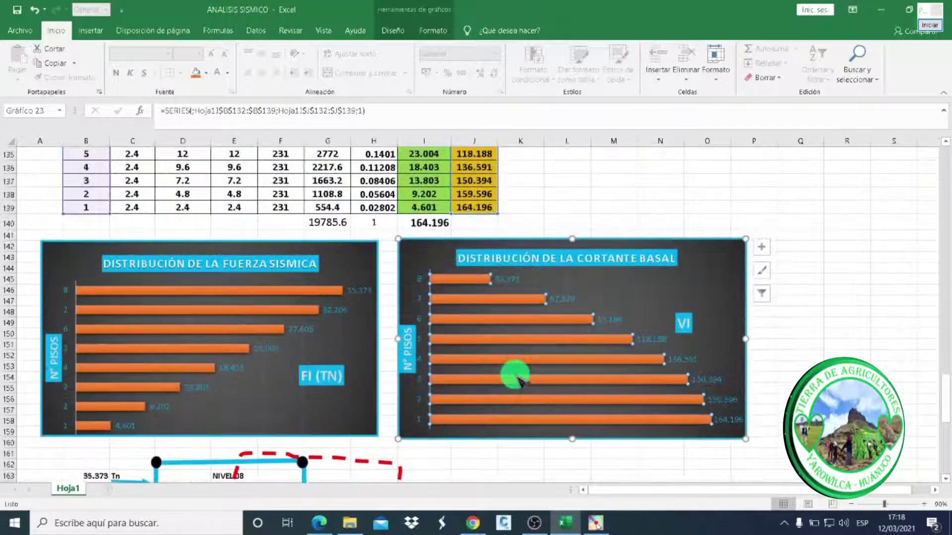
pyautogui.scroll(3, 515, 376)
pyautogui.click(568, 287)
pyautogui.scroll(2, 548, 319)
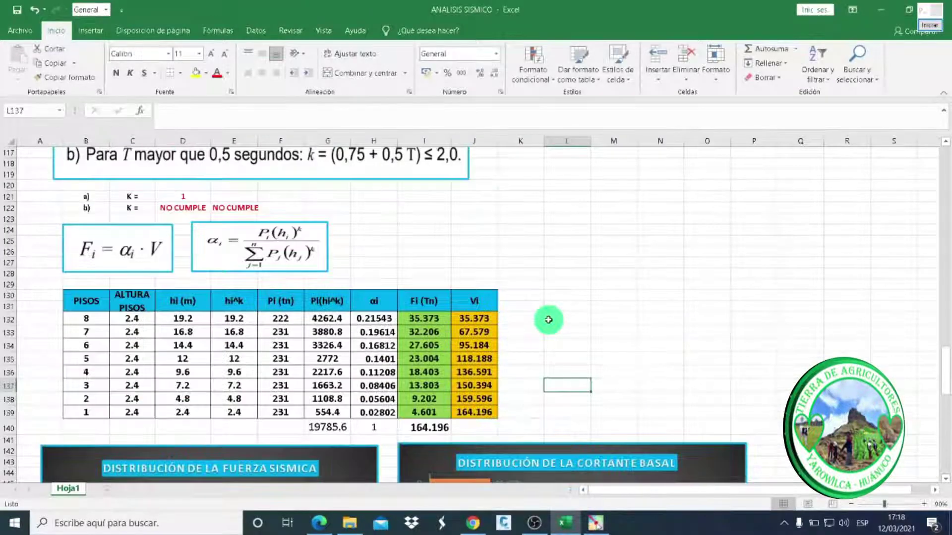
pyautogui.scroll(1, 540, 327)
pyautogui.scroll(5, 516, 345)
pyautogui.scroll(3, 499, 354)
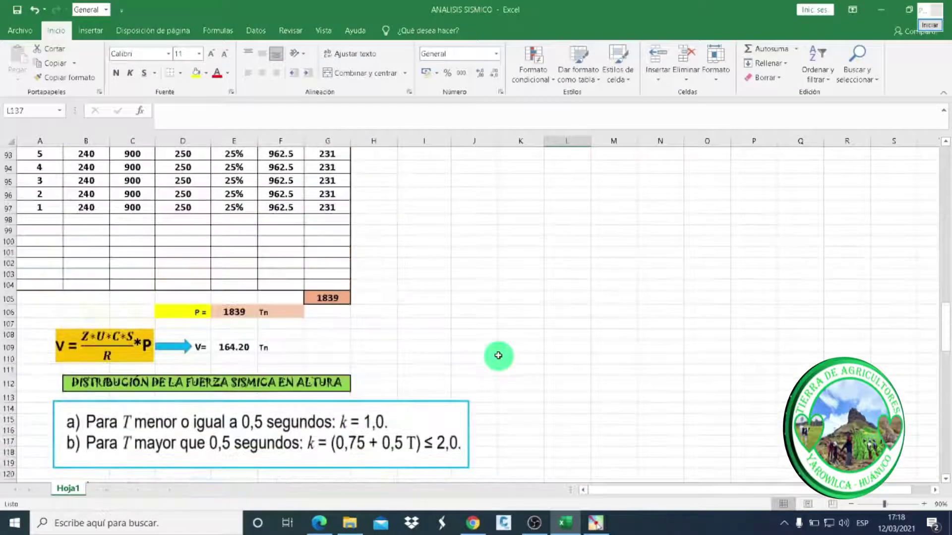
pyautogui.scroll(2, 498, 355)
pyautogui.scroll(-1, 497, 353)
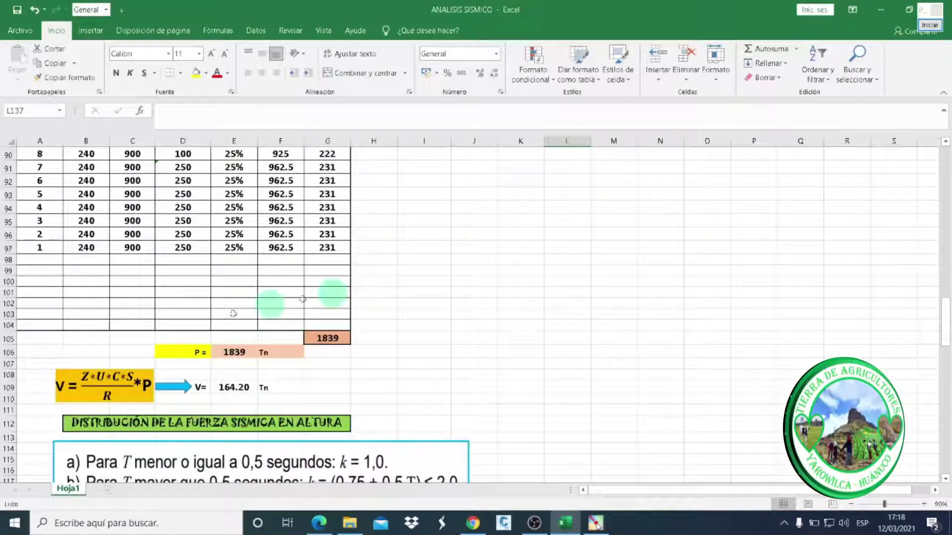
pyautogui.scroll(-1, 267, 384)
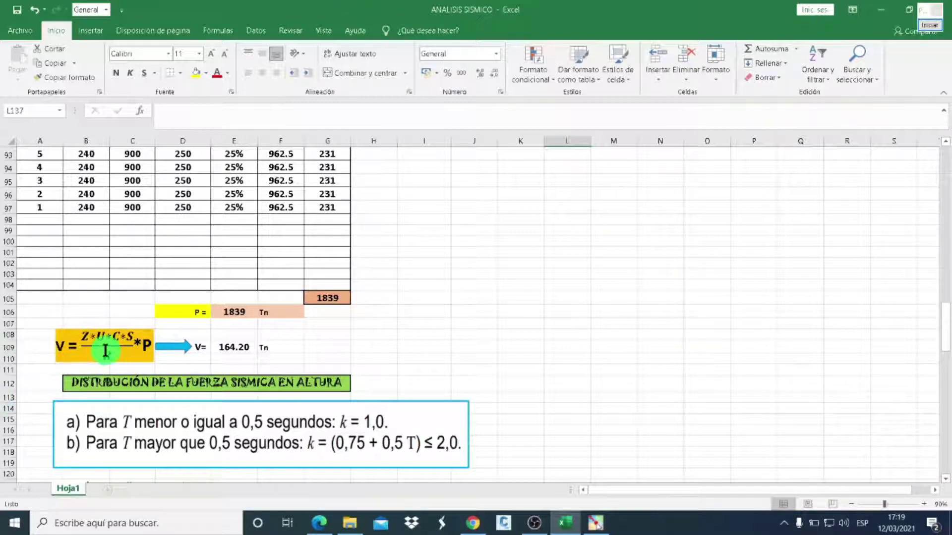
pyautogui.scroll(-1, 113, 355)
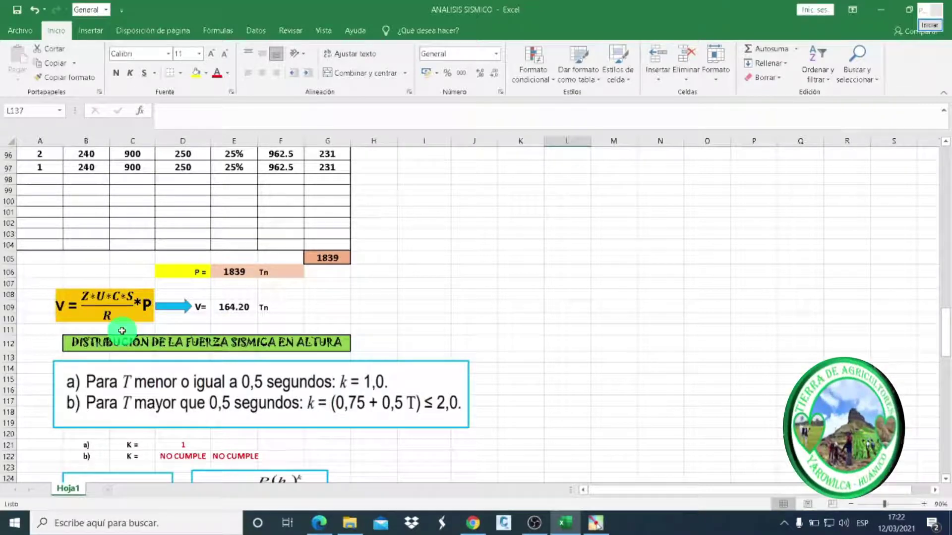
pyautogui.scroll(-3, 119, 322)
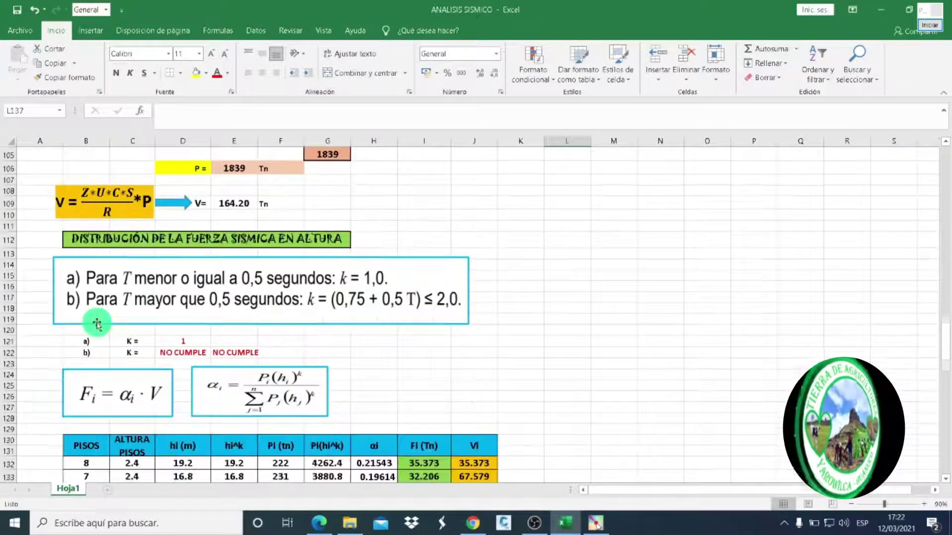
pyautogui.scroll(-5, 134, 368)
pyautogui.scroll(-1, 134, 370)
pyautogui.scroll(-1, 134, 371)
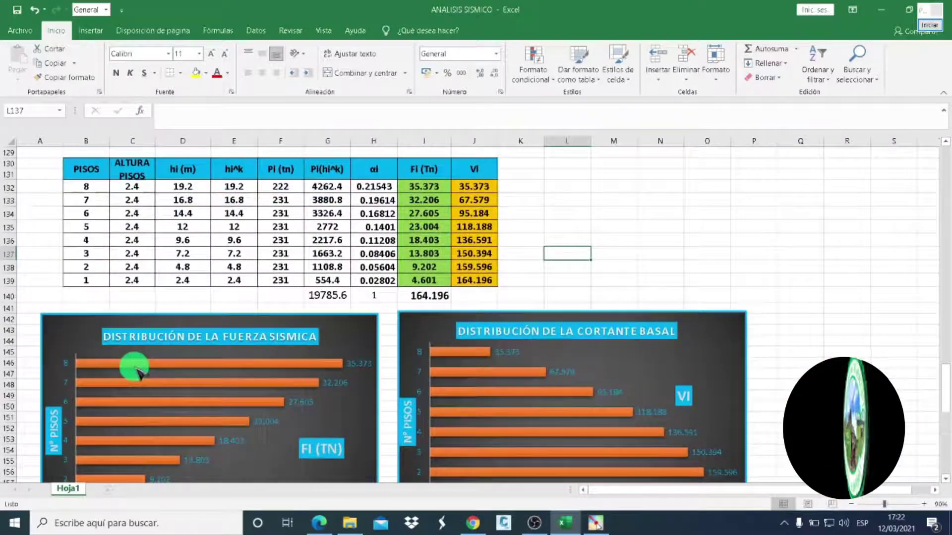
pyautogui.scroll(-3, 136, 373)
pyautogui.scroll(-1, 136, 373)
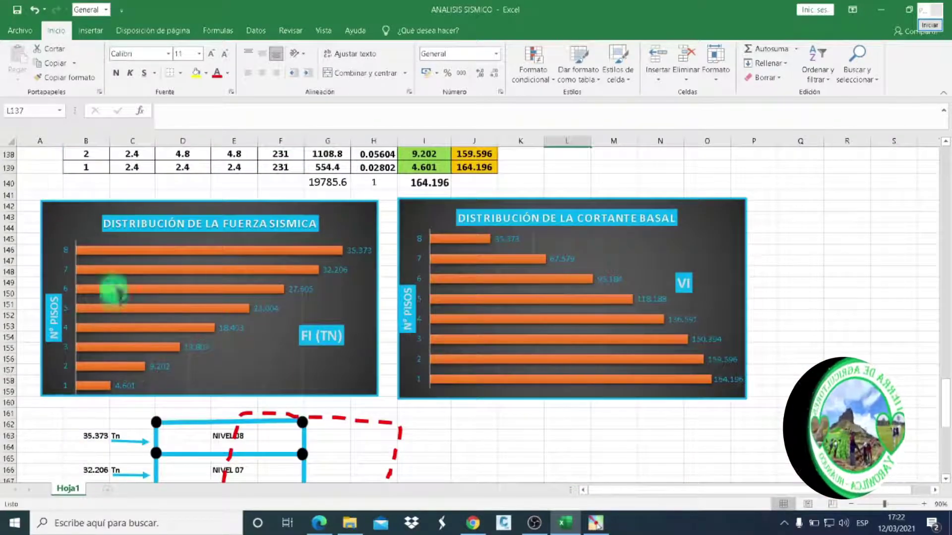
pyautogui.scroll(1, 195, 372)
pyautogui.scroll(-3, 191, 372)
pyautogui.scroll(-3, 191, 372)
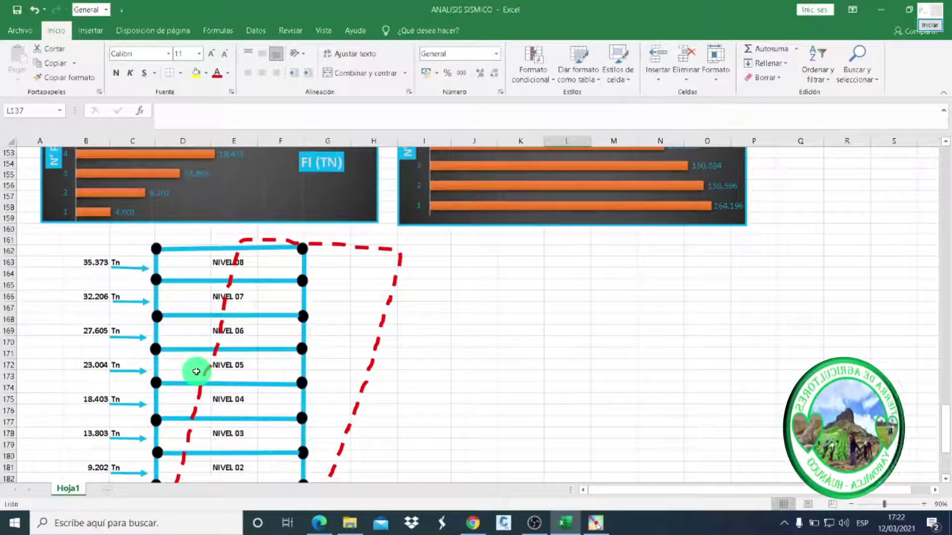
pyautogui.scroll(1, 167, 368)
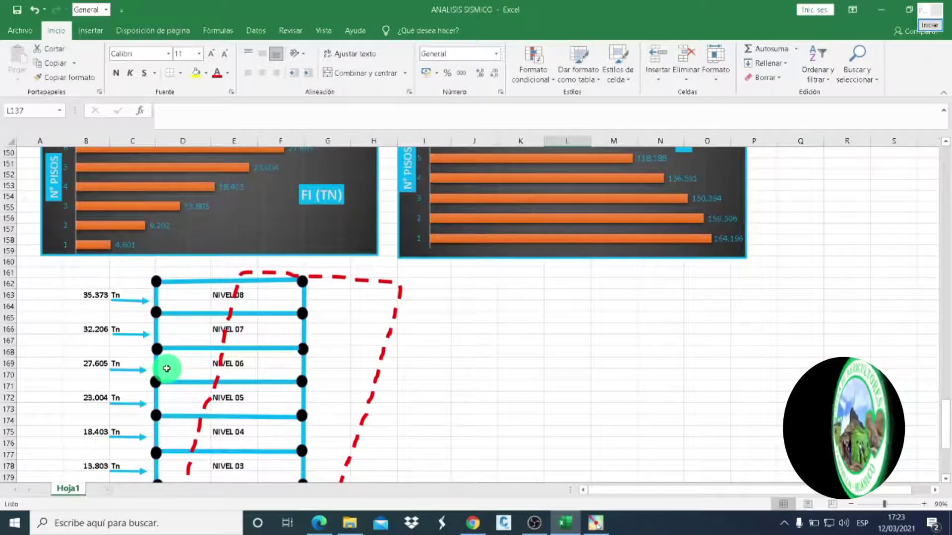
pyautogui.scroll(-4, 167, 368)
pyautogui.scroll(-2, 167, 369)
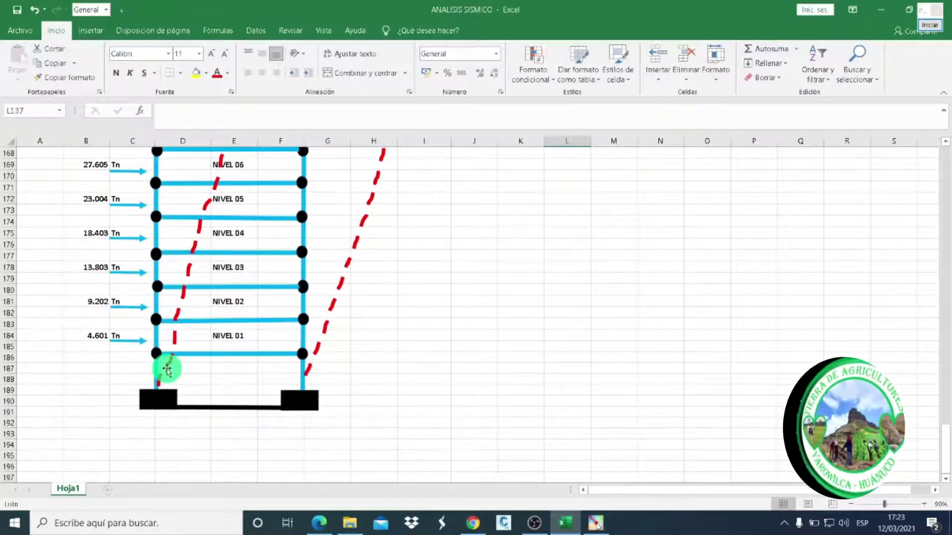
pyautogui.scroll(5, 166, 368)
pyautogui.scroll(4, 166, 368)
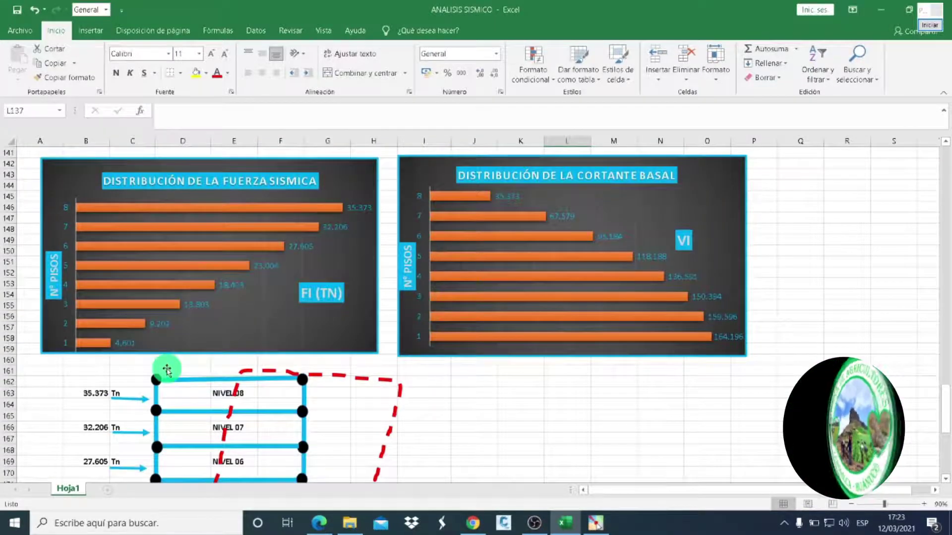
pyautogui.scroll(4, 170, 387)
pyautogui.scroll(5, 171, 387)
pyautogui.scroll(3, 171, 387)
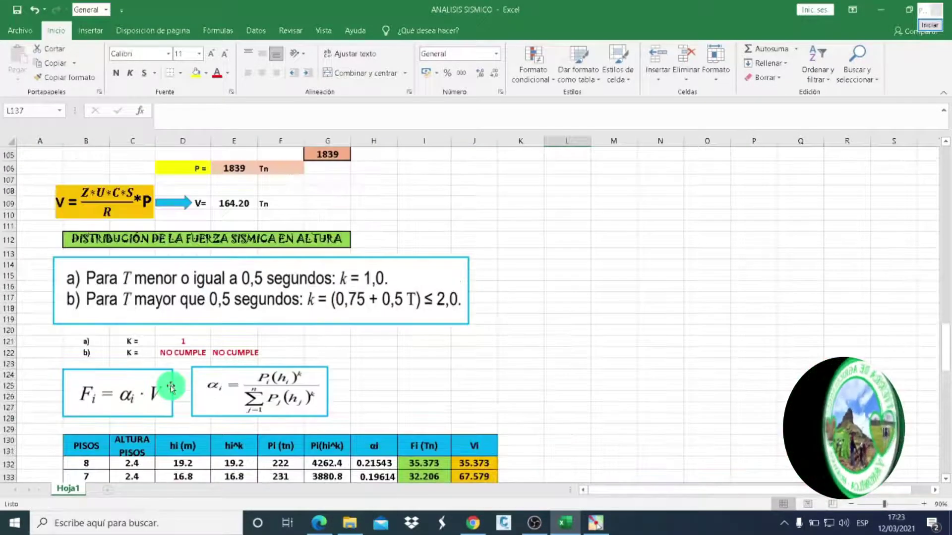
pyautogui.scroll(4, 170, 387)
pyautogui.scroll(-3, 212, 369)
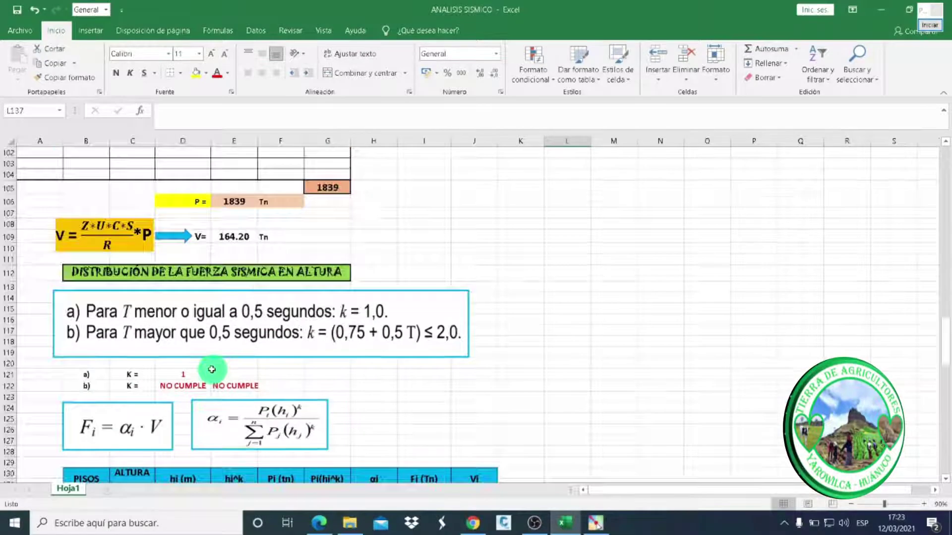
pyautogui.scroll(-4, 212, 369)
pyautogui.scroll(-2, 212, 369)
pyautogui.scroll(-3, 212, 369)
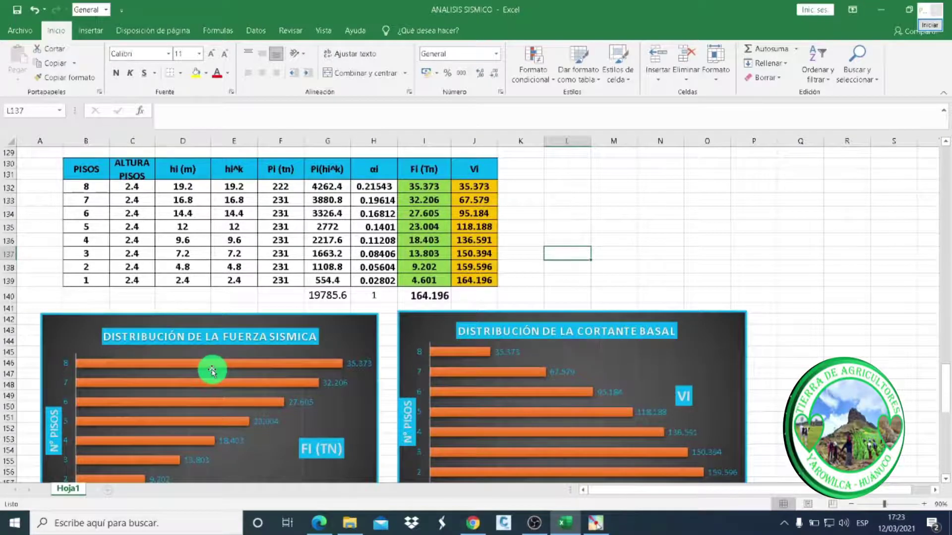
pyautogui.scroll(-3, 211, 369)
pyautogui.scroll(-2, 208, 369)
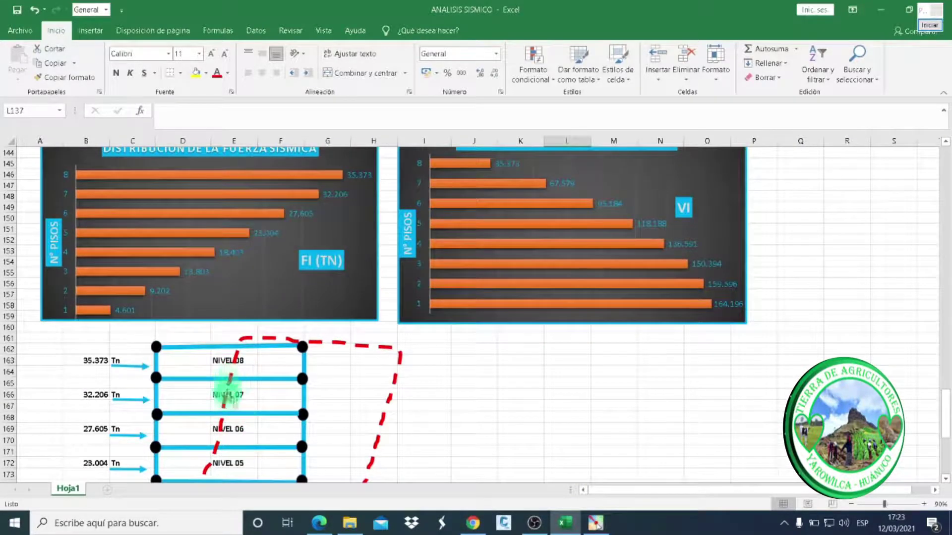
pyautogui.scroll(4, 244, 399)
pyautogui.scroll(3, 245, 402)
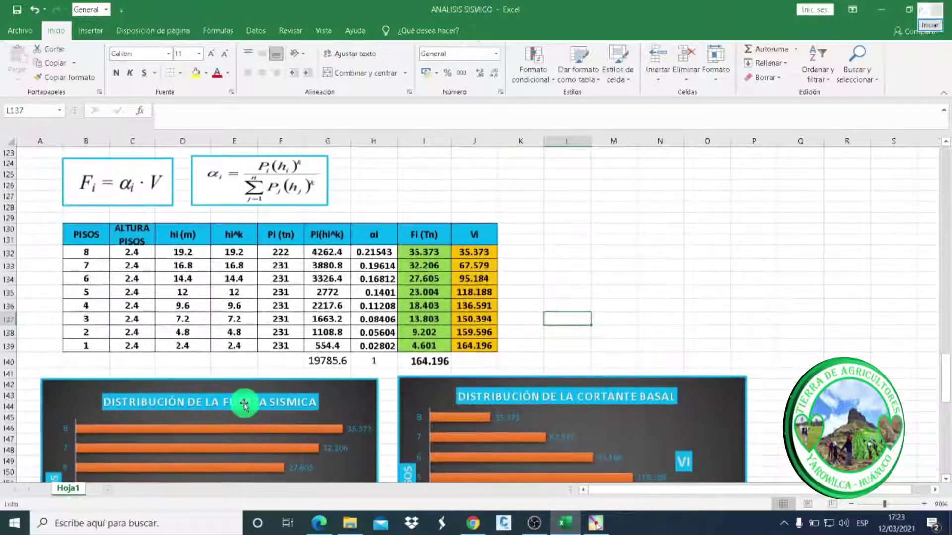
pyautogui.scroll(5, 244, 405)
pyautogui.scroll(5, 245, 405)
pyautogui.scroll(5, 244, 405)
pyautogui.scroll(6, 244, 404)
pyautogui.scroll(9, 245, 404)
pyautogui.scroll(5, 244, 405)
pyautogui.scroll(5, 245, 404)
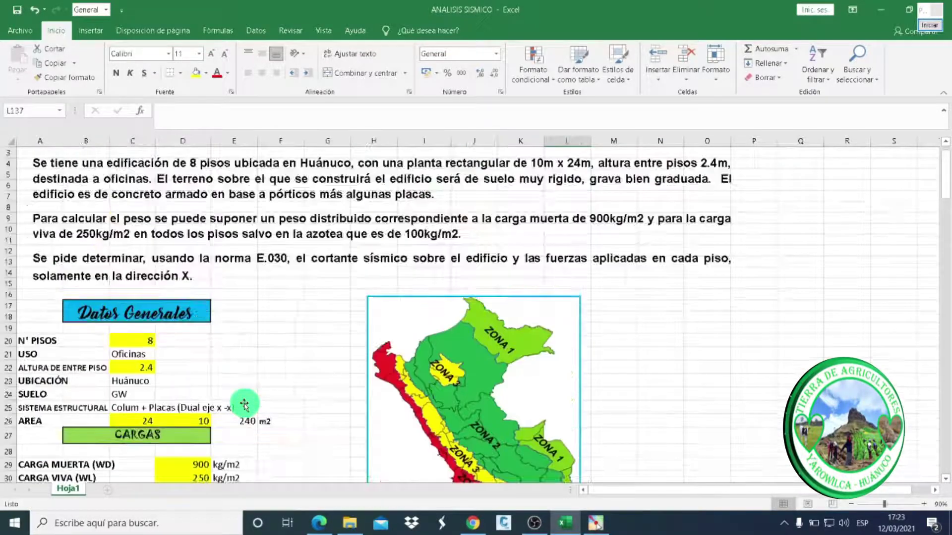
pyautogui.scroll(-3, 245, 404)
pyautogui.scroll(-4, 244, 404)
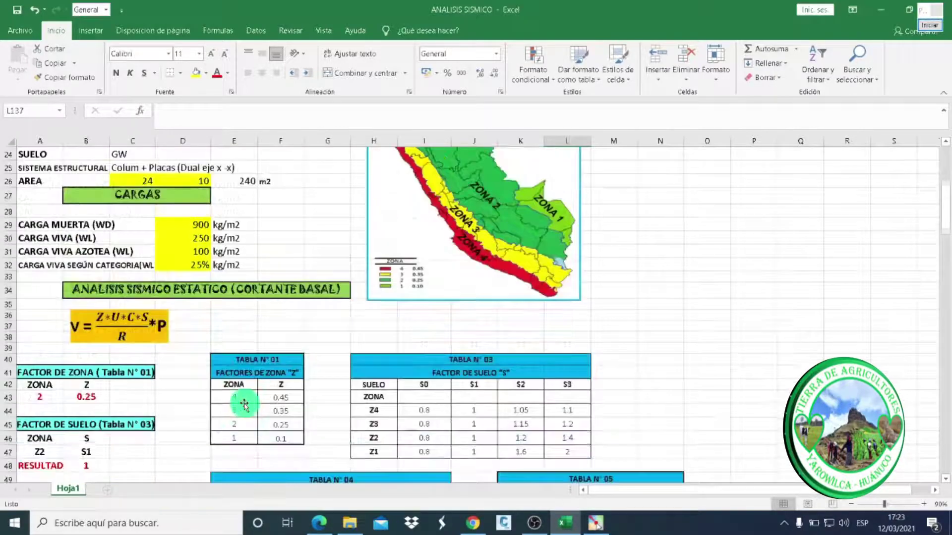
pyautogui.scroll(-3, 244, 404)
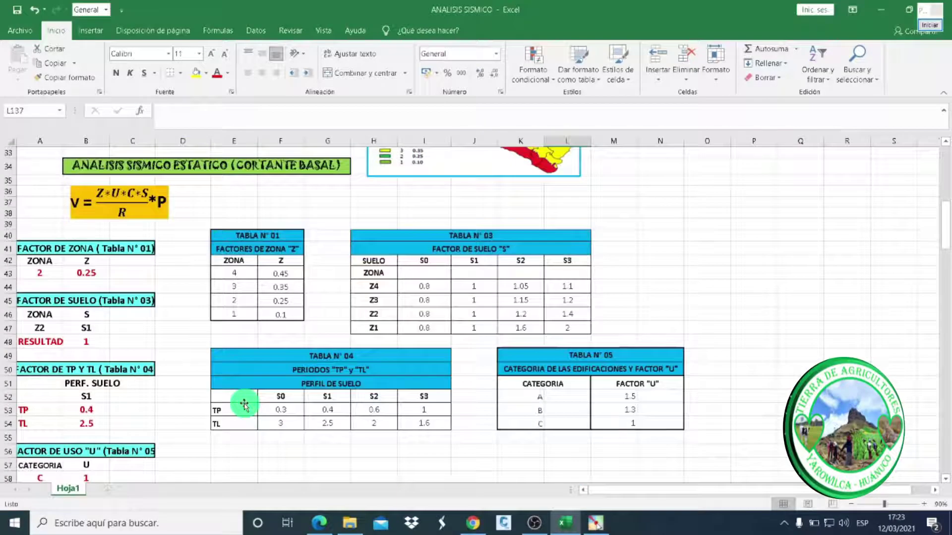
pyautogui.scroll(-4, 245, 404)
pyautogui.scroll(-4, 245, 404)
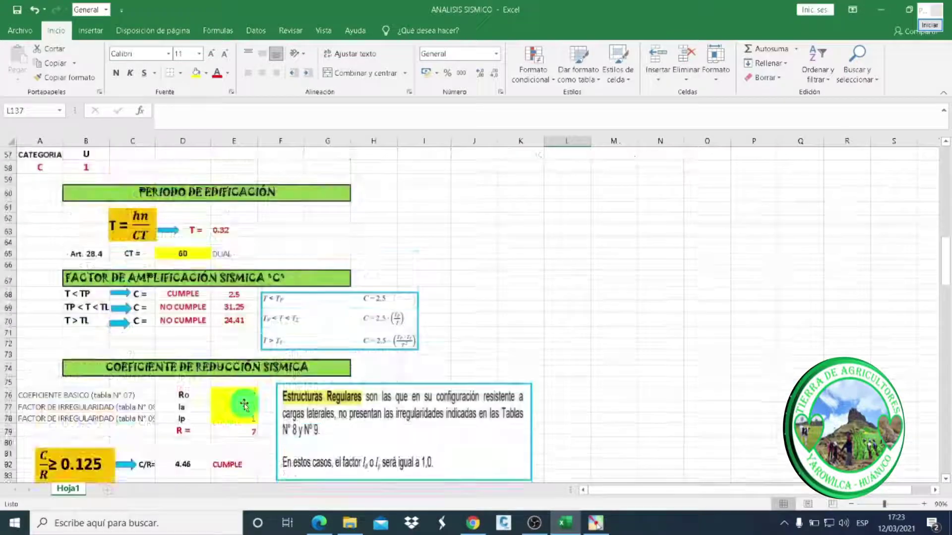
pyautogui.scroll(-4, 245, 404)
pyautogui.scroll(-3, 245, 405)
pyautogui.scroll(-3, 244, 404)
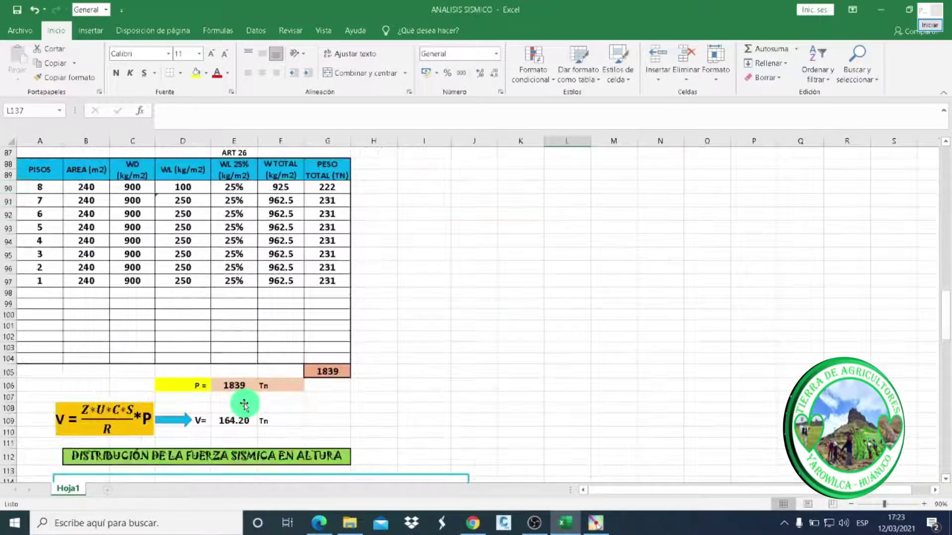
pyautogui.scroll(-3, 245, 405)
pyautogui.scroll(-3, 244, 404)
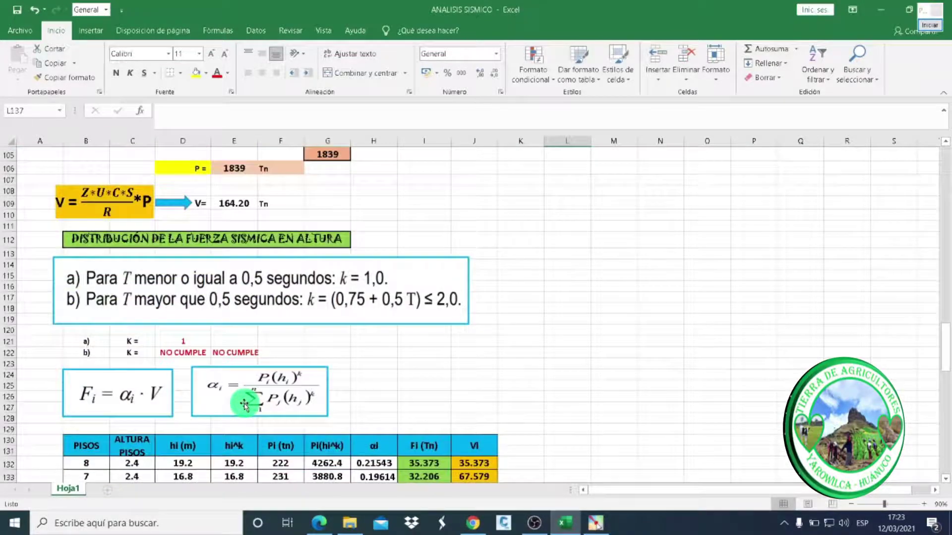
pyautogui.scroll(-2, 244, 404)
pyautogui.scroll(-3, 244, 404)
pyautogui.scroll(-3, 245, 404)
pyautogui.scroll(-1, 244, 404)
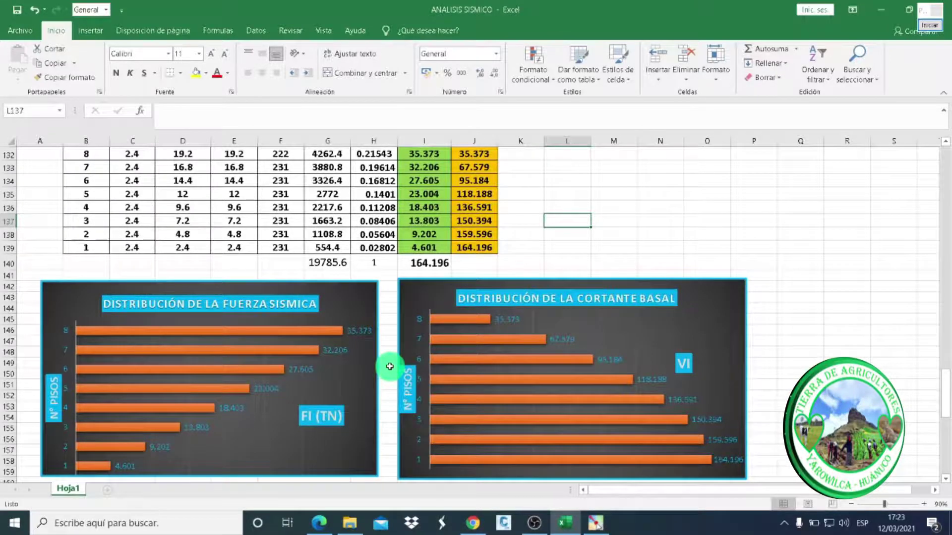
pyautogui.scroll(-1, 390, 366)
pyautogui.scroll(-1, 390, 366)
pyautogui.scroll(-4, 390, 367)
pyautogui.scroll(5, 389, 367)
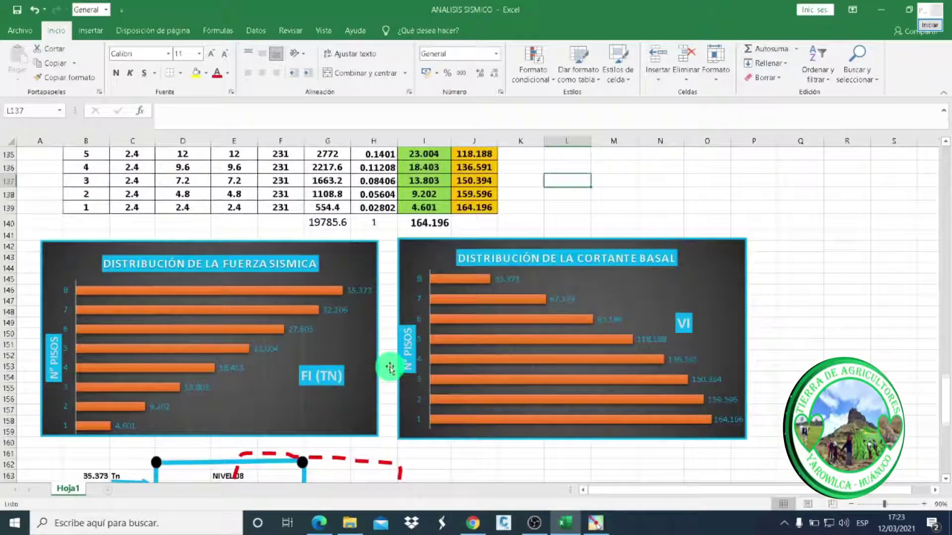
pyautogui.scroll(4, 389, 367)
pyautogui.scroll(3, 390, 367)
pyautogui.scroll(7, 390, 367)
pyautogui.scroll(4, 390, 367)
pyautogui.scroll(6, 389, 367)
pyautogui.scroll(5, 389, 367)
pyautogui.scroll(1, 389, 367)
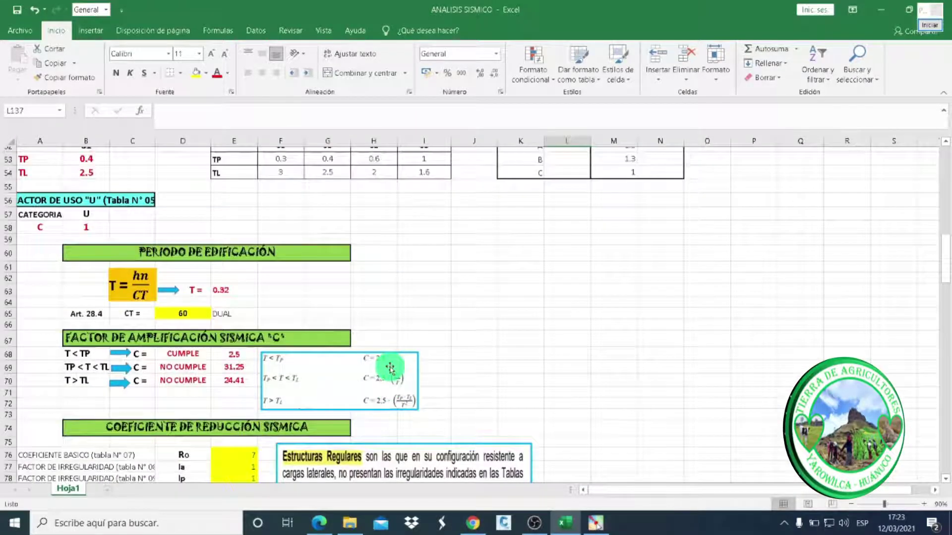
pyautogui.scroll(3, 389, 367)
pyautogui.scroll(5, 390, 367)
pyautogui.scroll(5, 389, 366)
pyautogui.scroll(3, 390, 367)
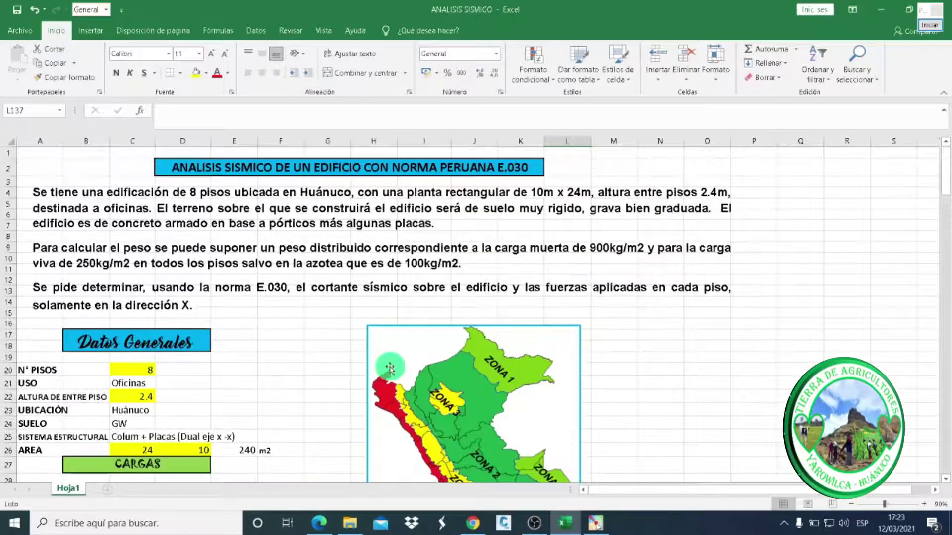